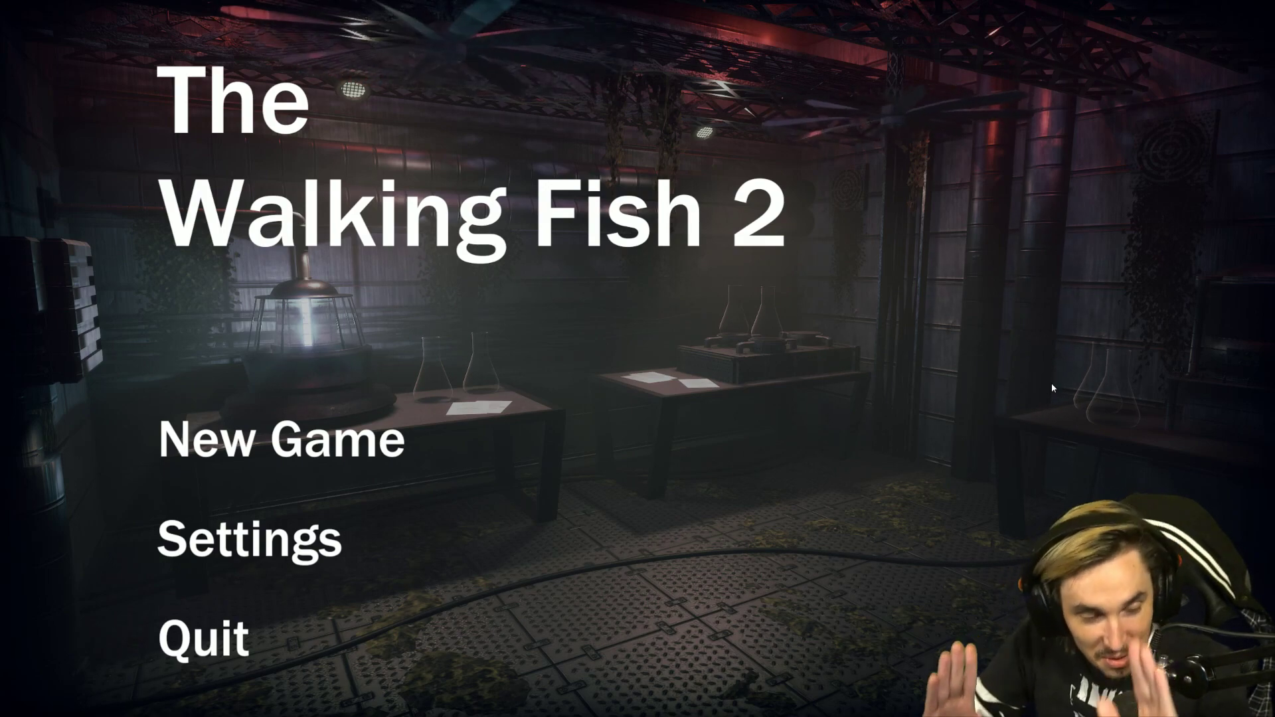
Step: Start a new game from the main menu and reach the lab desk terminal
left_click(344, 429)
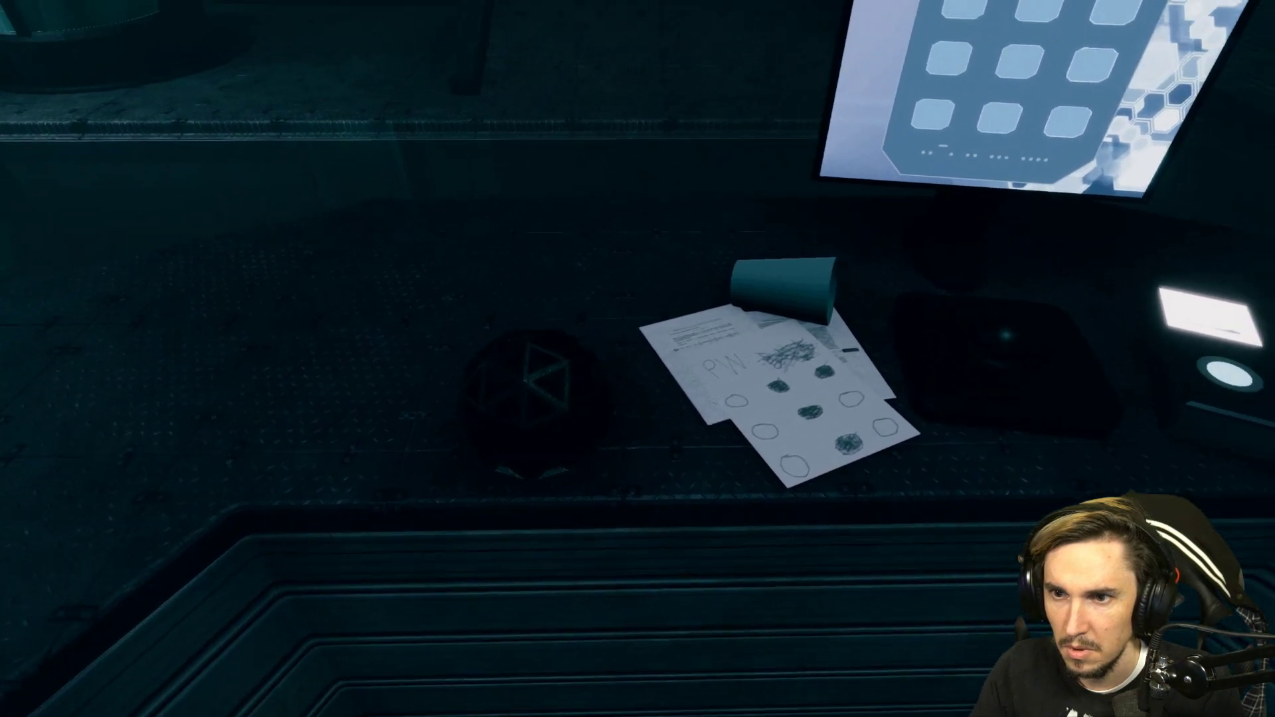
Step: Interact with the monitor and light up the keypad tiles across its grid
key("e")
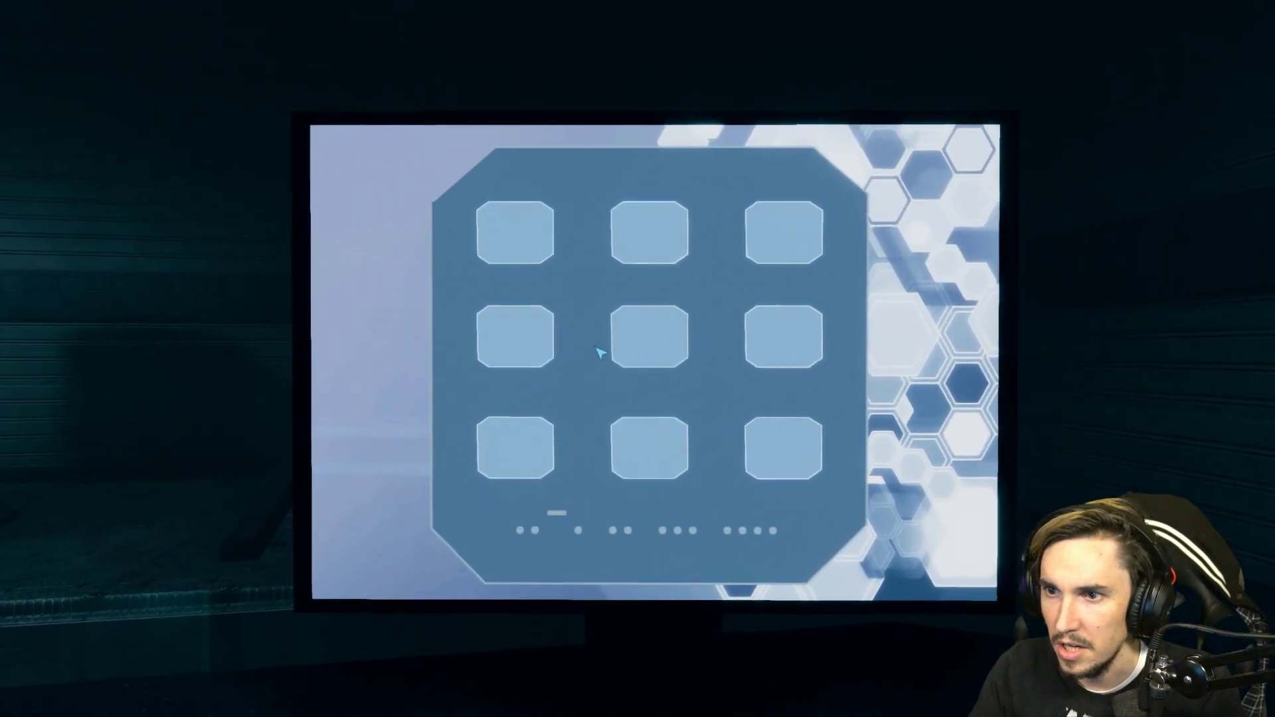
left_click(776, 239)
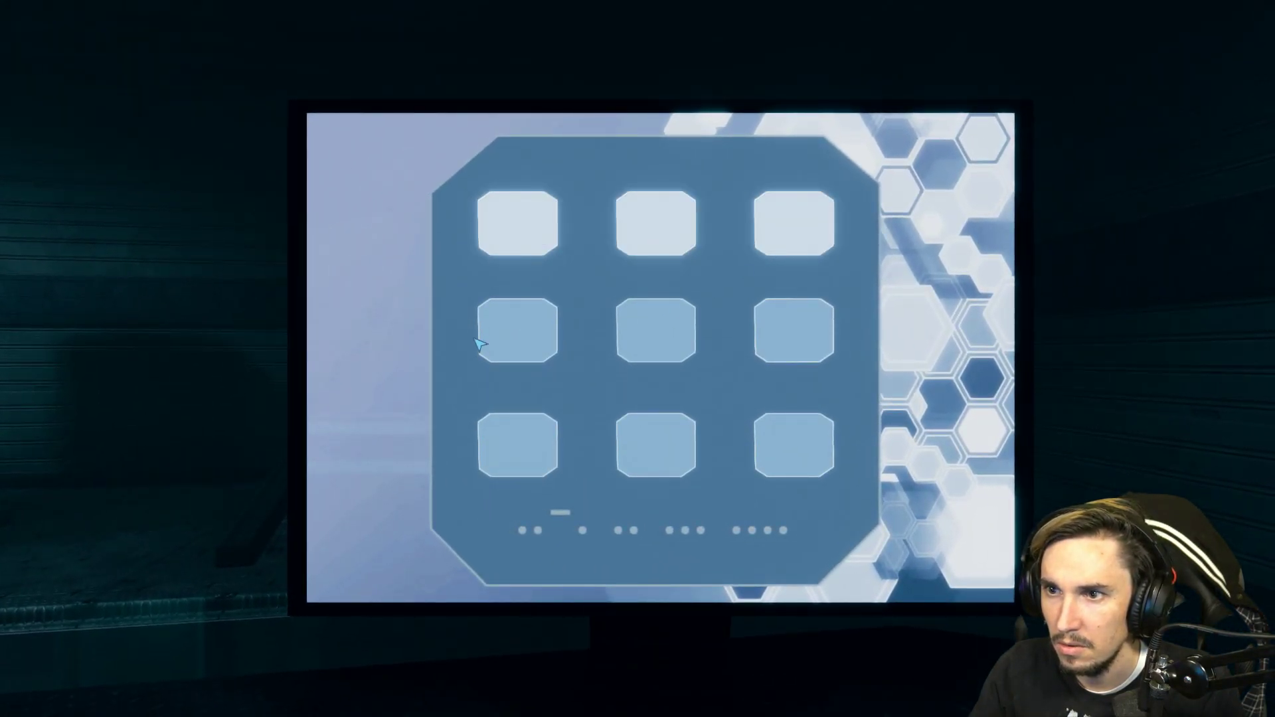
left_click(526, 337)
left_click(656, 339)
left_click(799, 359)
left_click(656, 447)
left_click(792, 467)
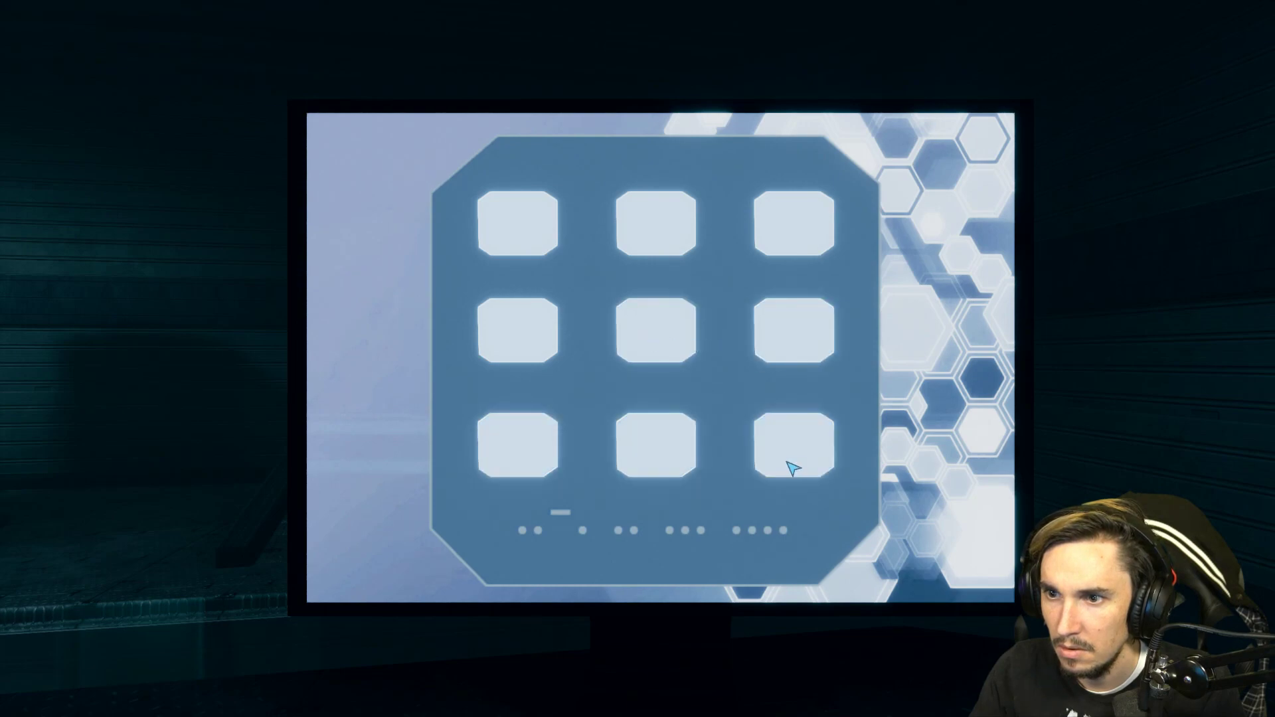
Step: Step back from the monitor to the room, pause the game briefly, and resume
key("Escape")
key("Escape")
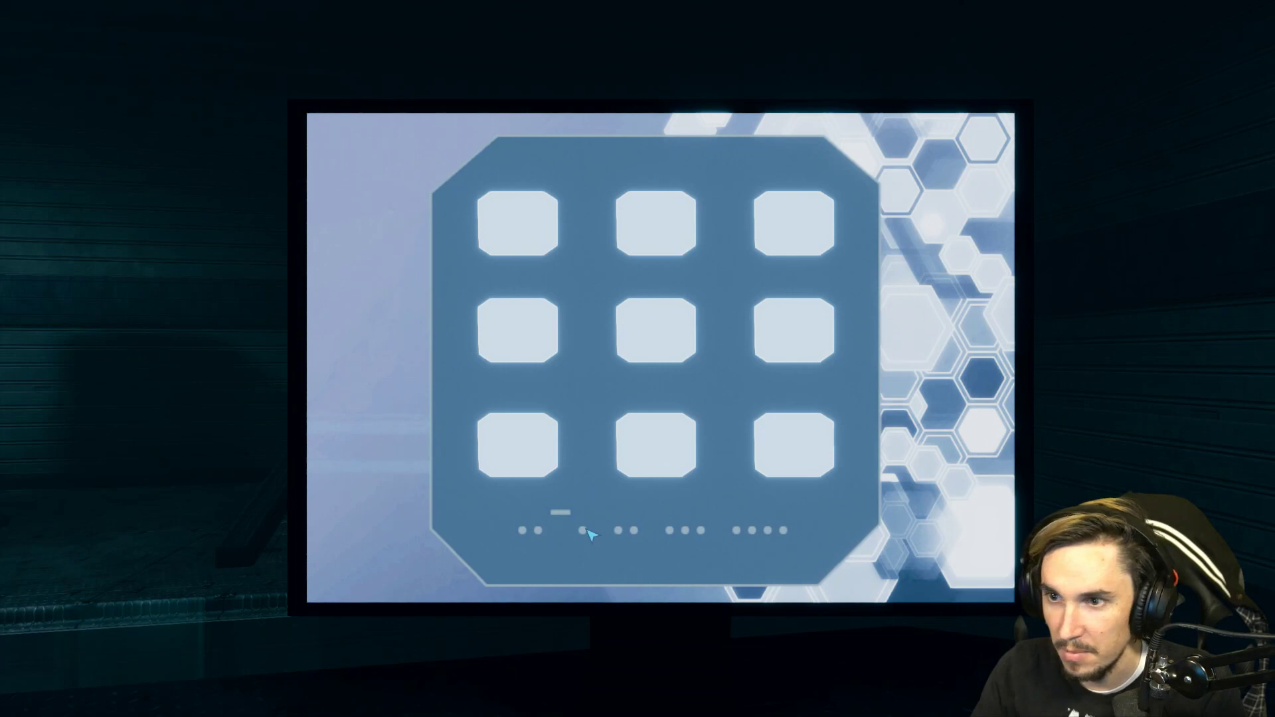
key("e")
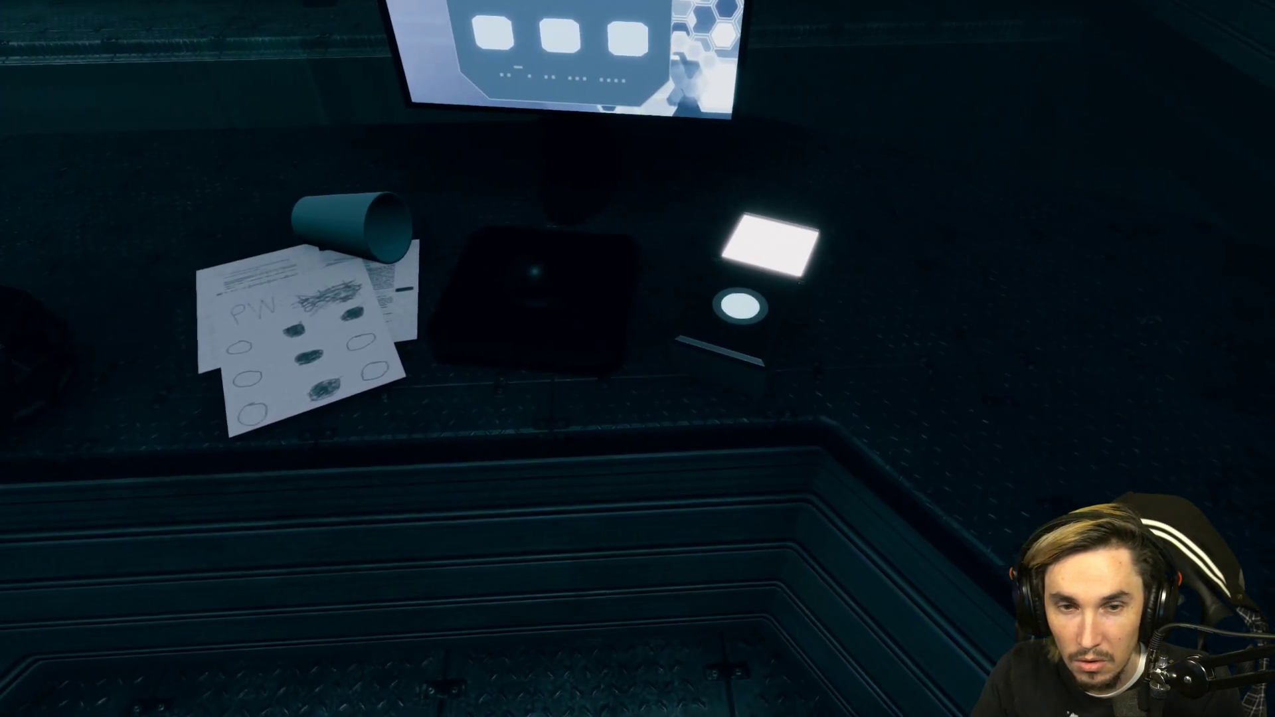
key("Escape")
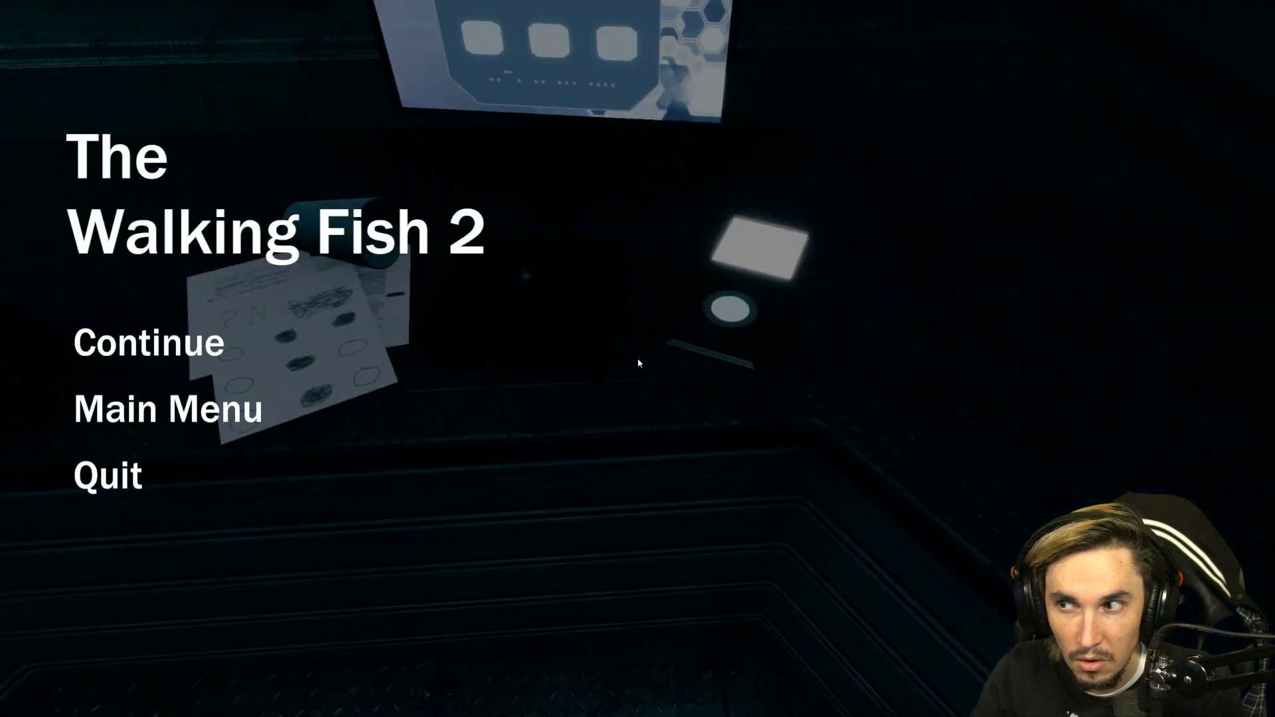
key("Escape")
key("Escape")
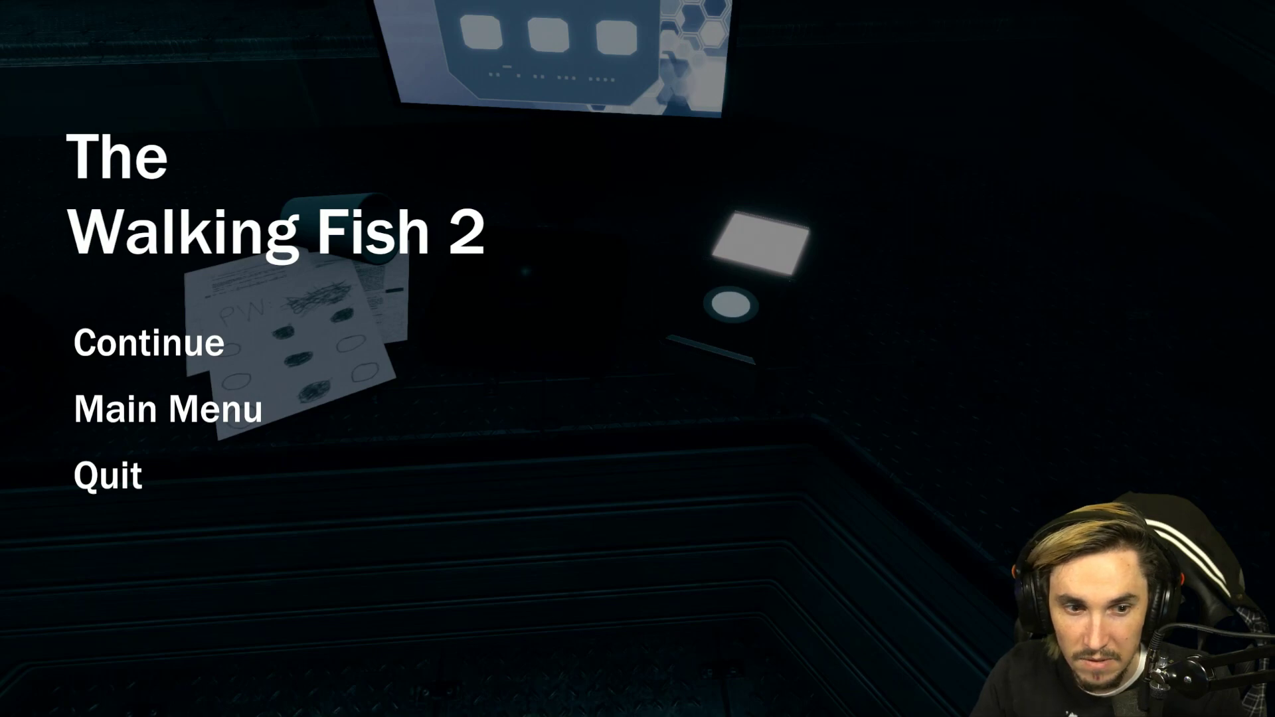
key("Escape")
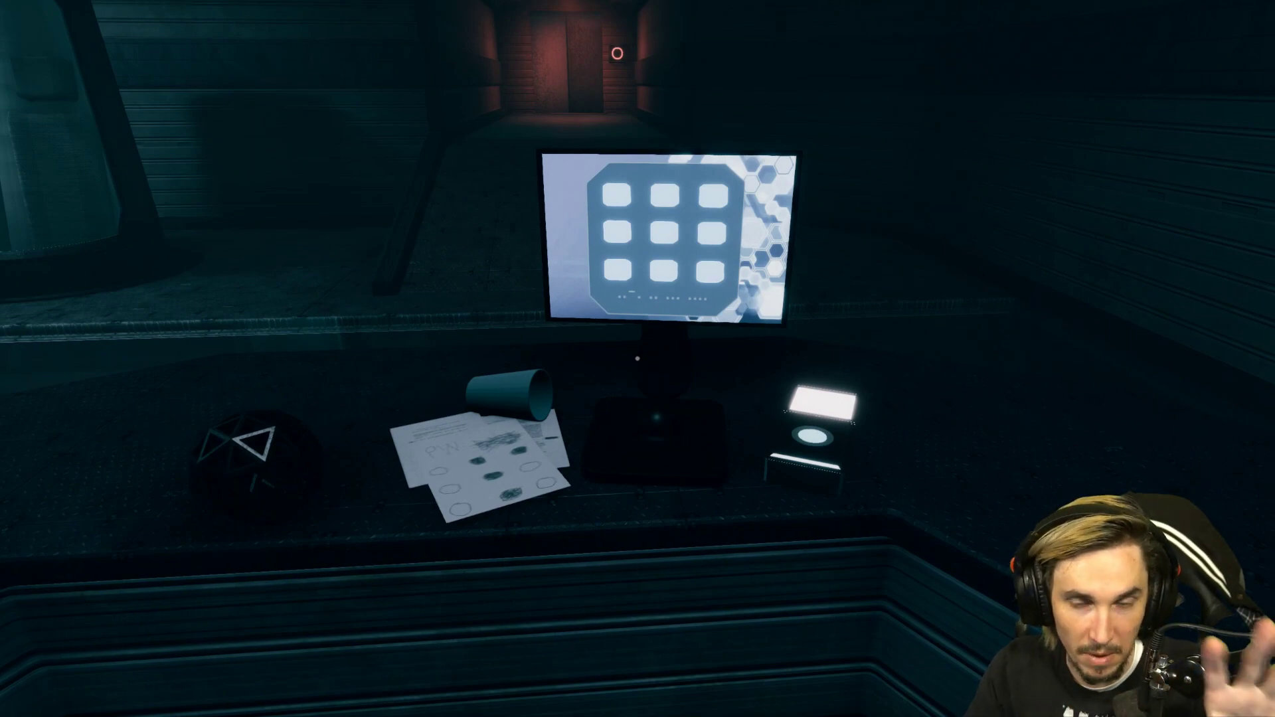
Step: Return to the monitor, press the bottom-centre and middle-centre keypad tiles, and step away
key("s")
key("w")
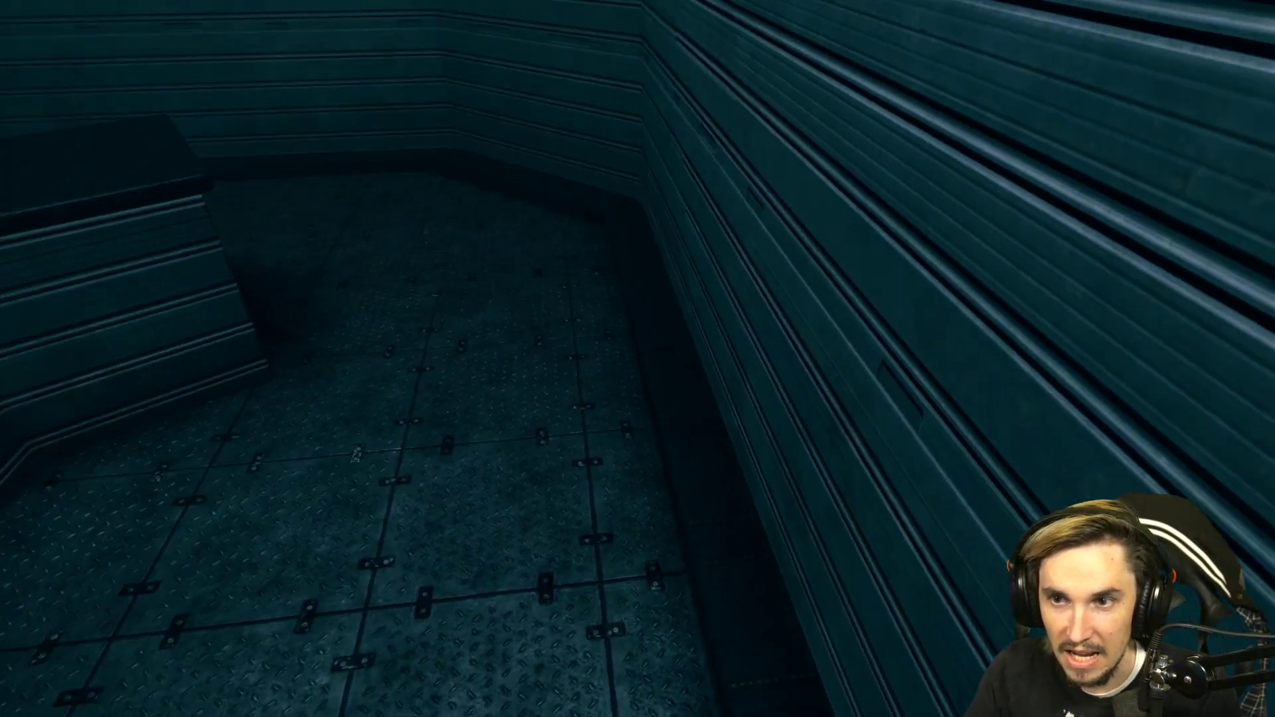
key("w")
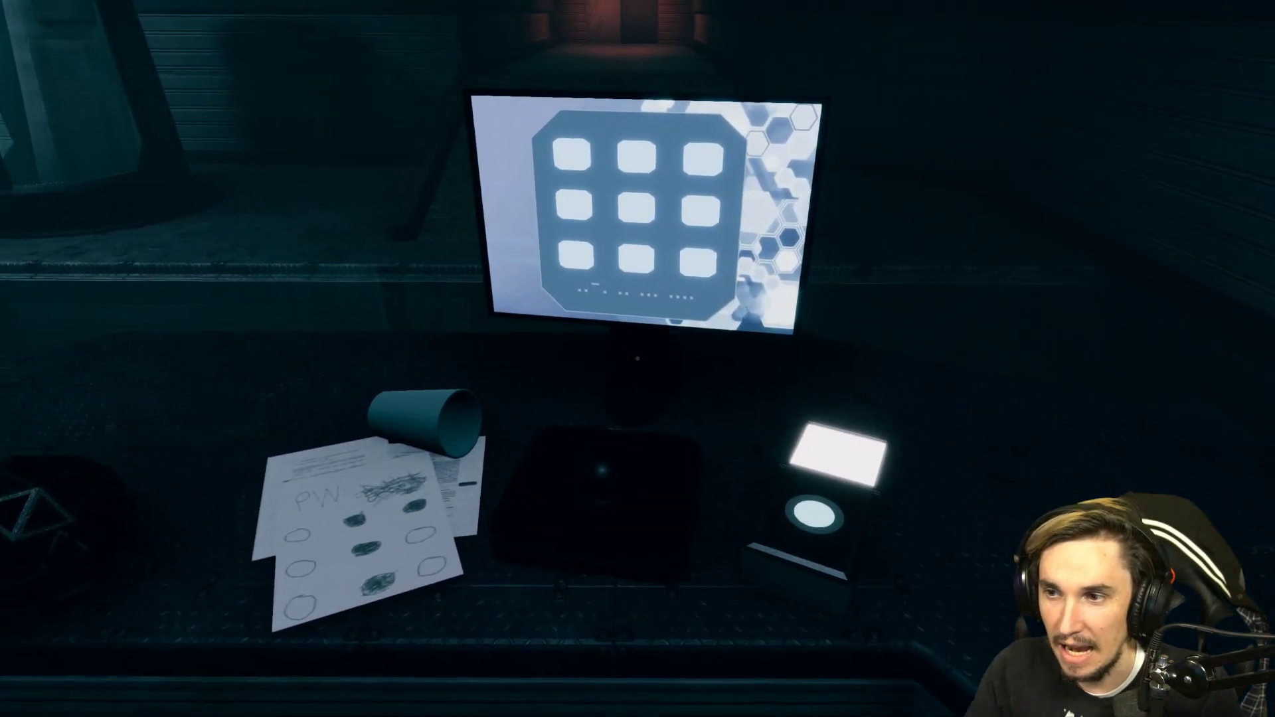
key("e")
left_click(648, 429)
left_click(653, 329)
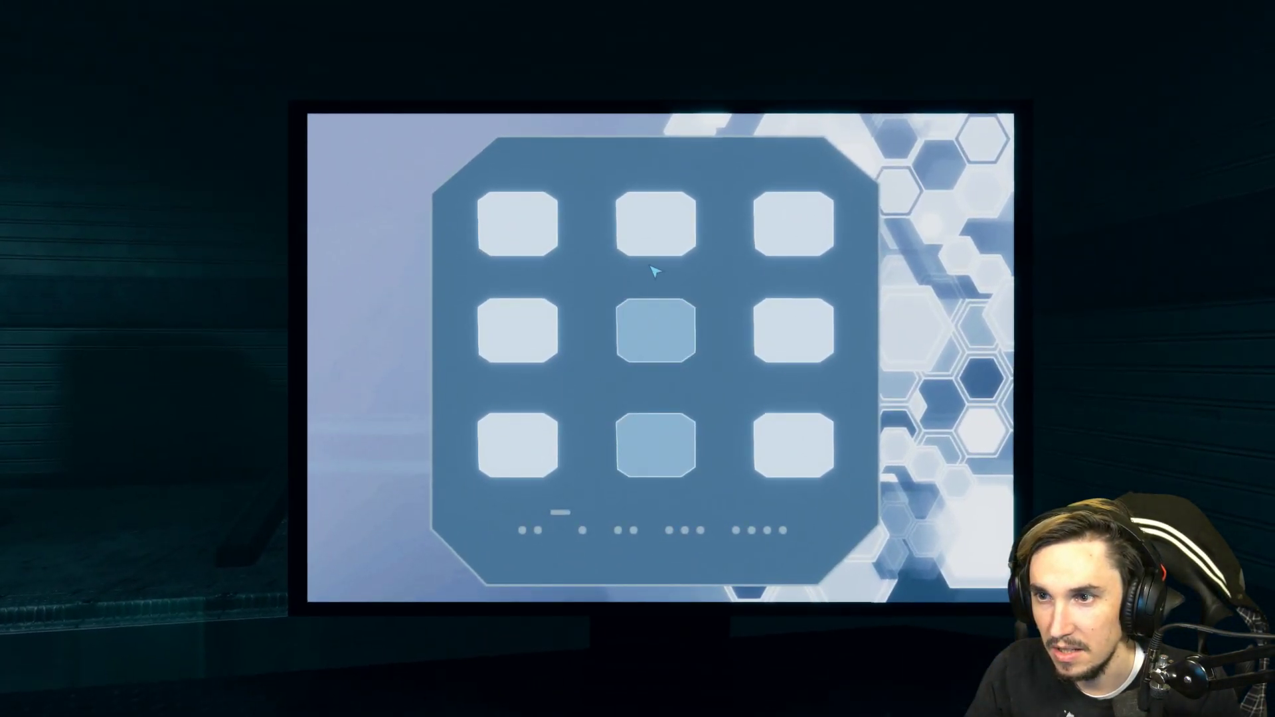
key("e")
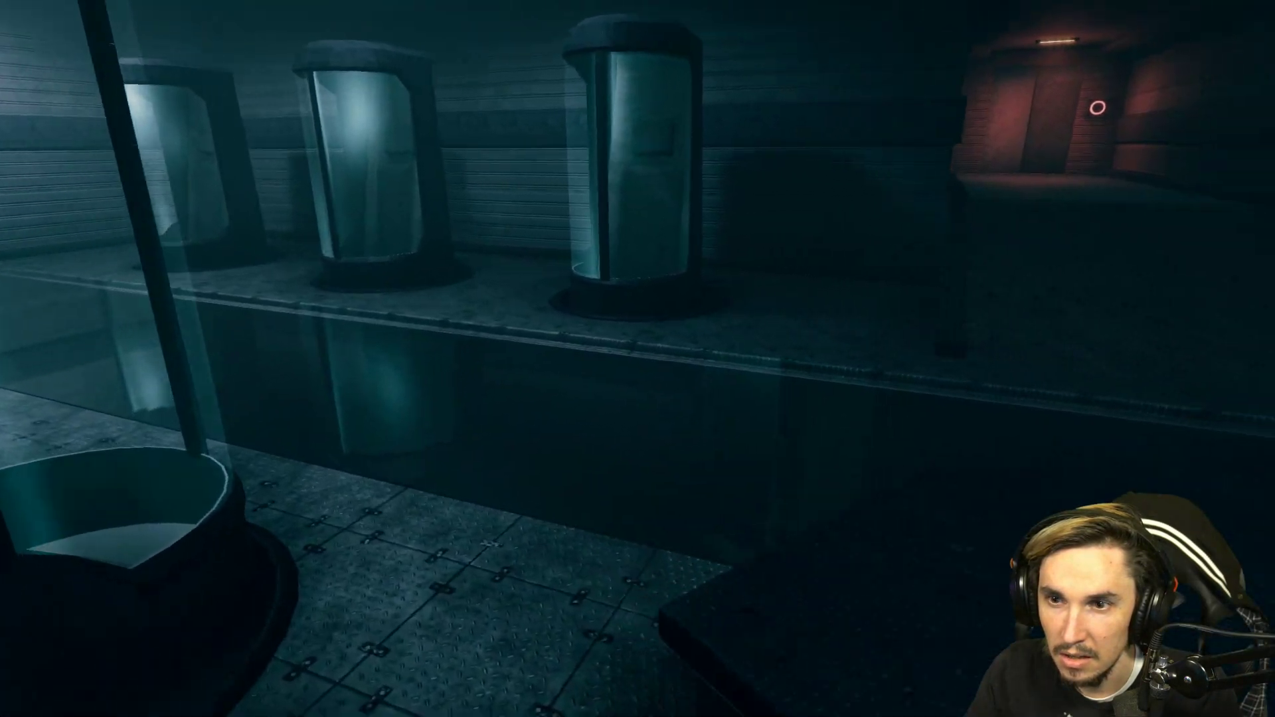
Step: Walk the dark corridor to the elevator doors, visit the blue pool room, and return to the desk
key("w")
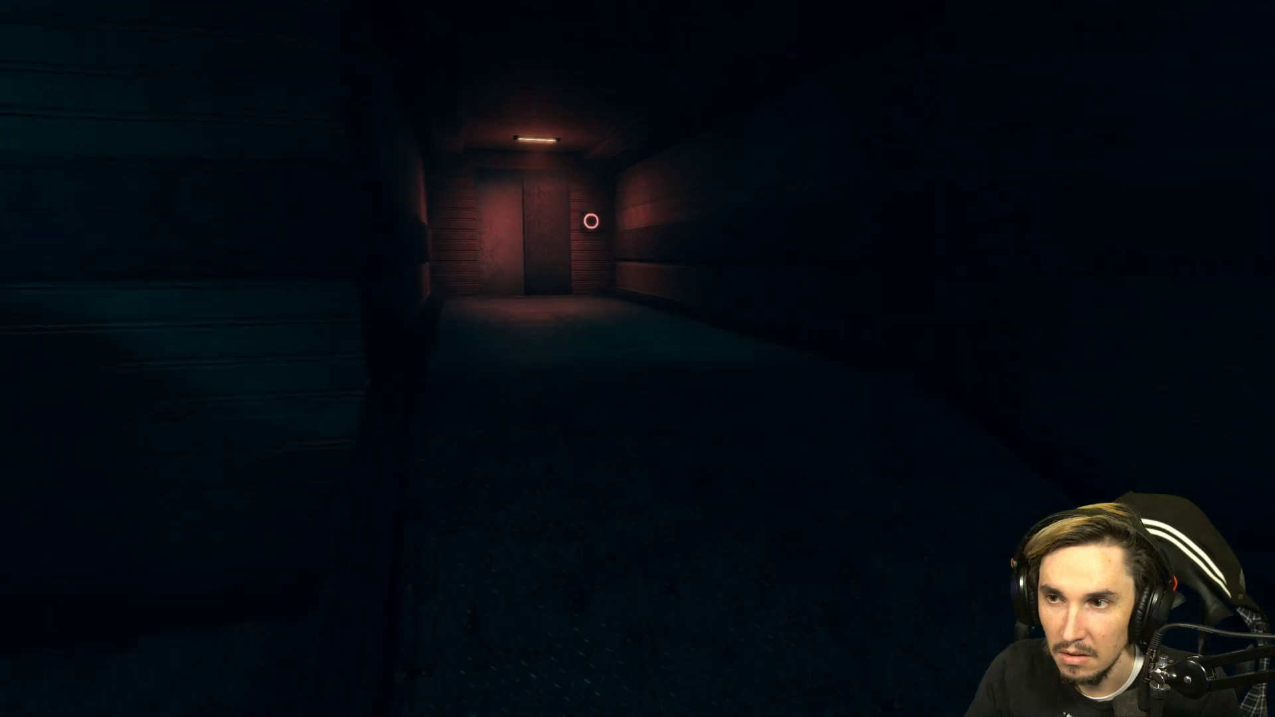
key("w")
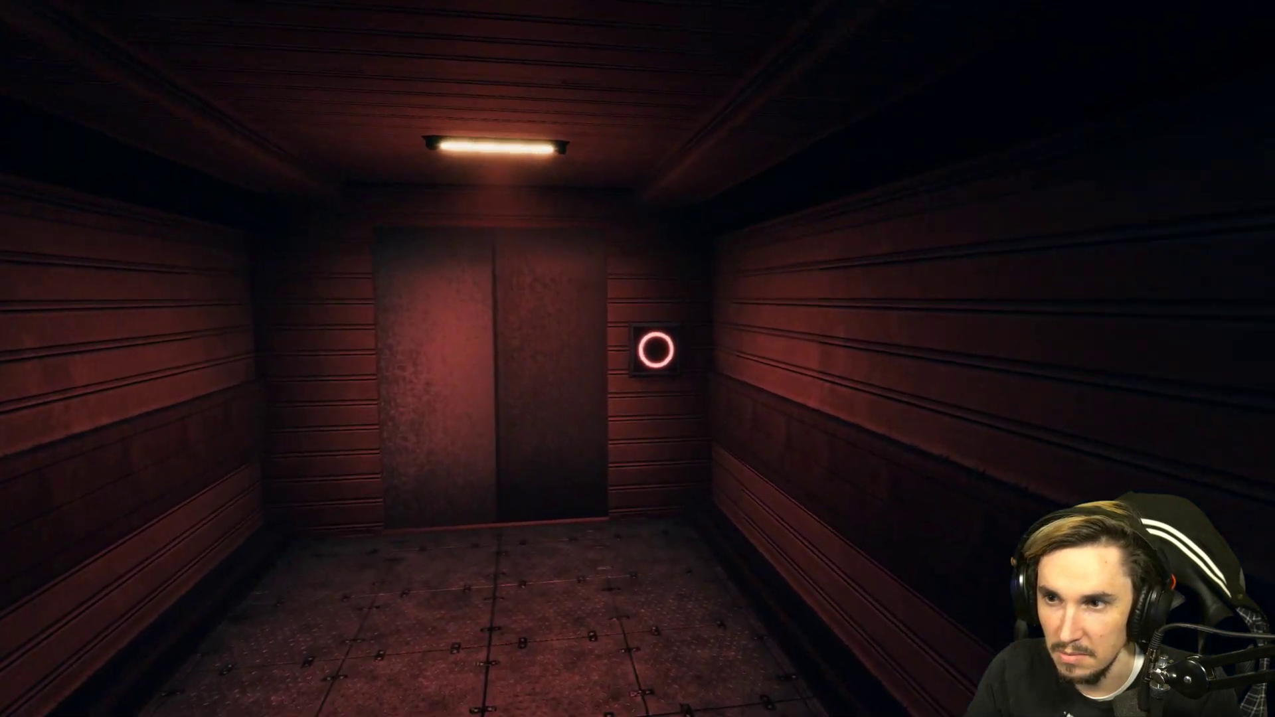
key("w")
key("s")
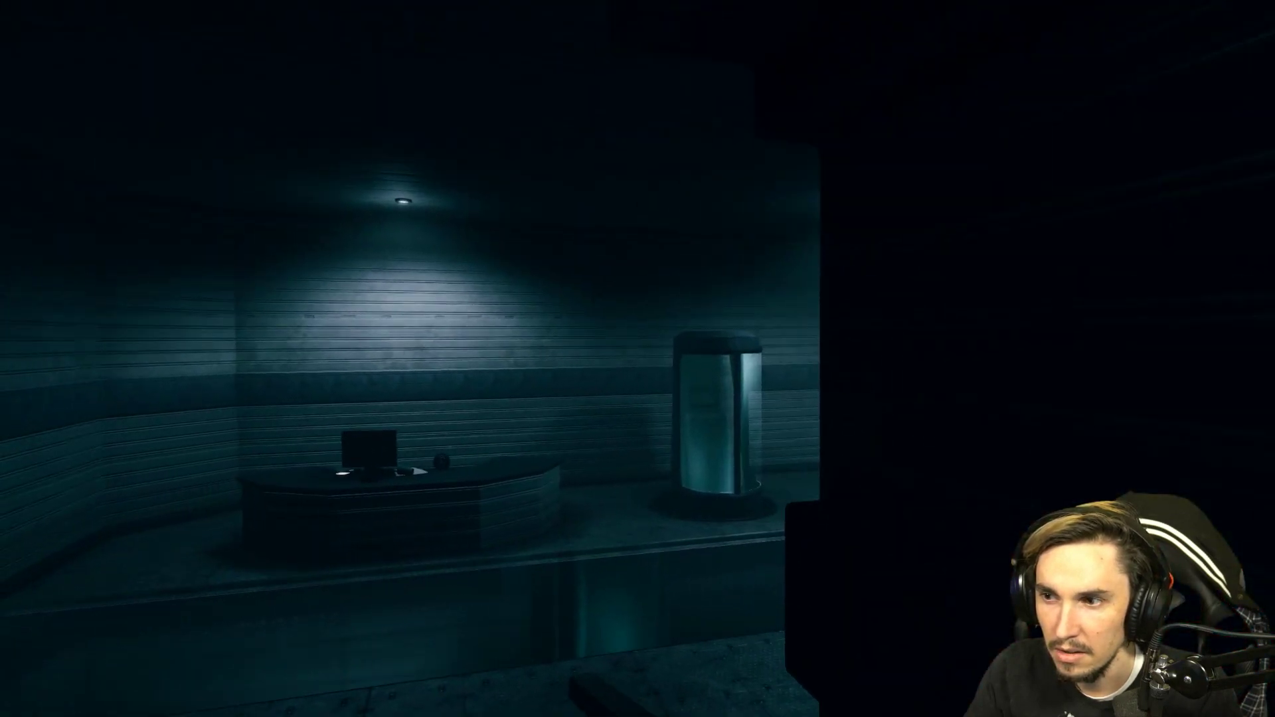
key("w")
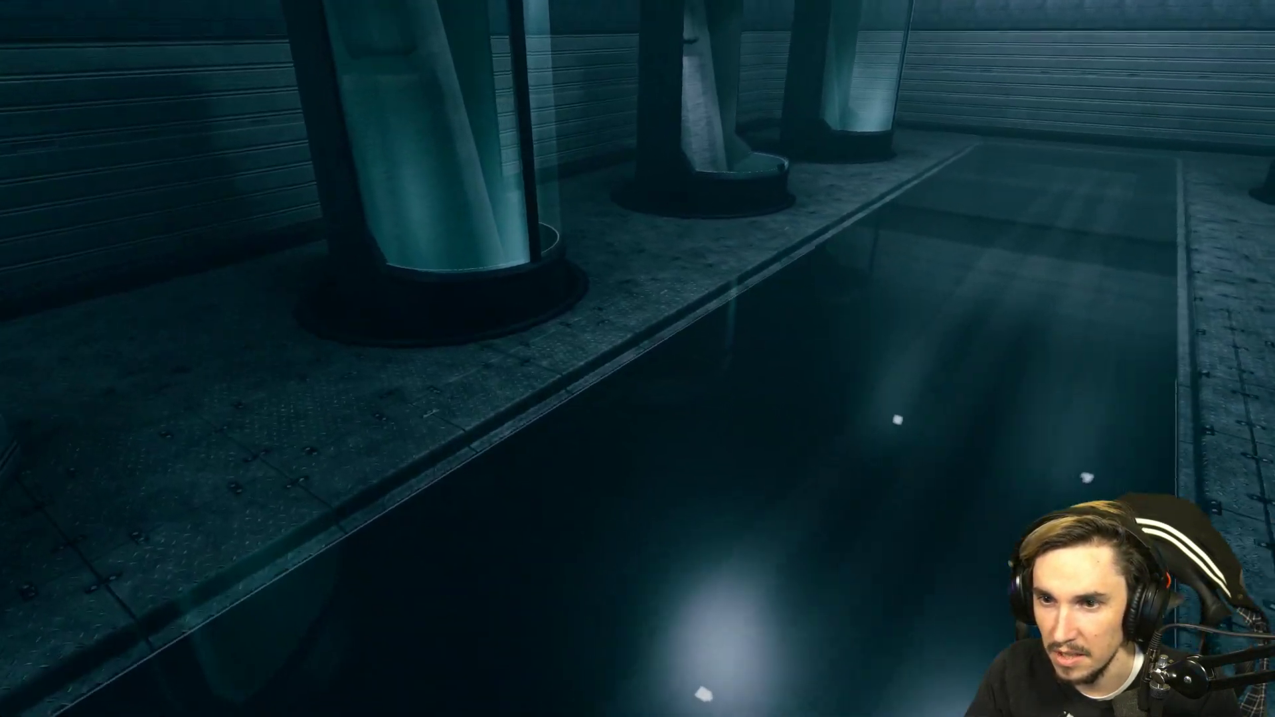
key("w")
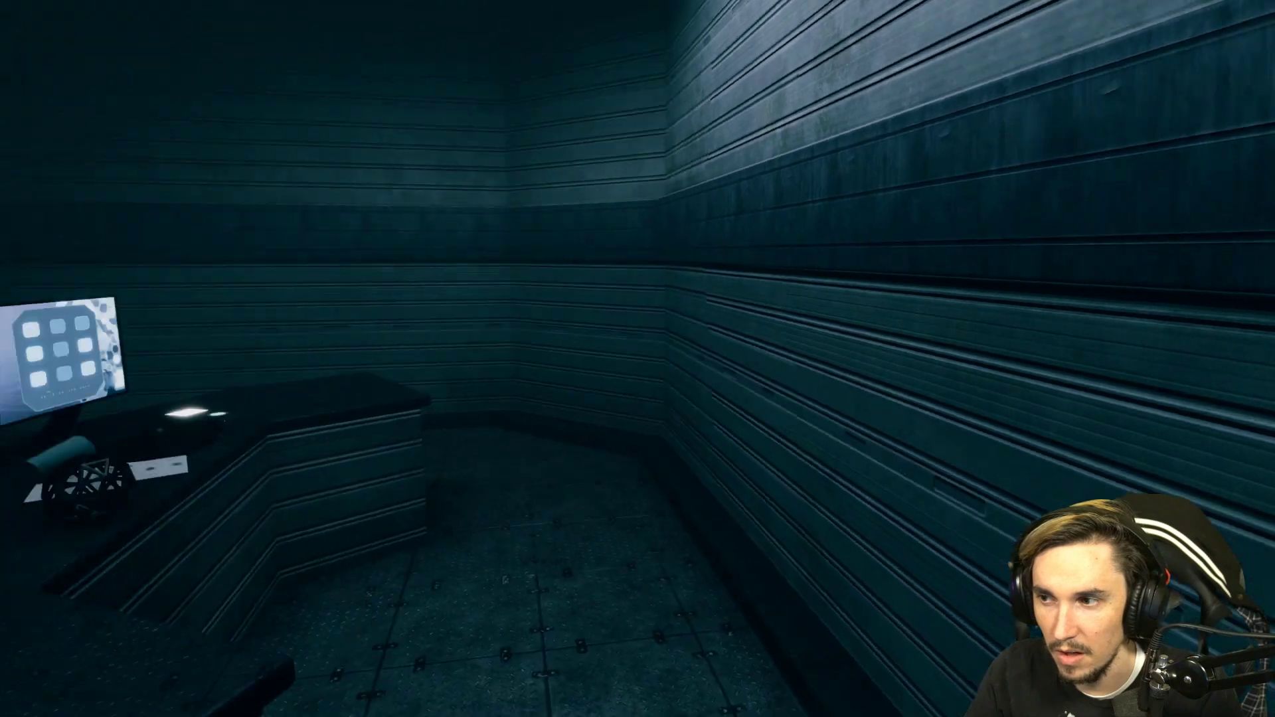
key("w")
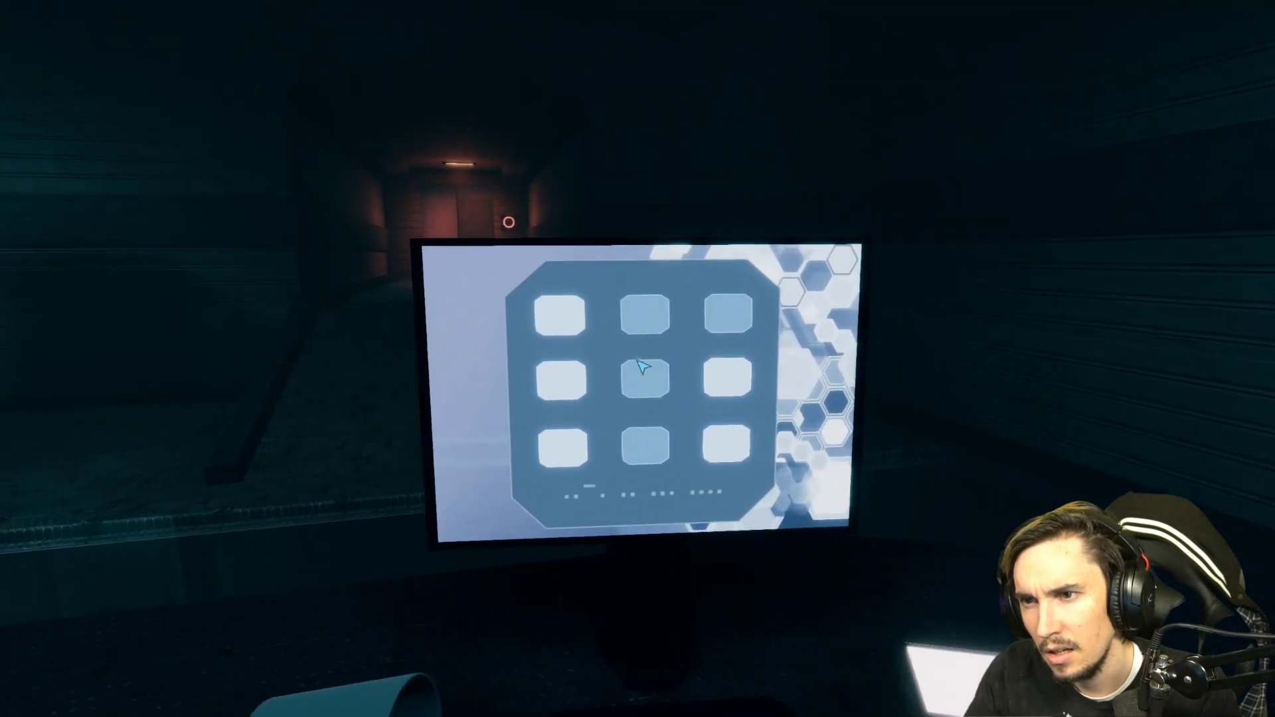
Step: Unlock the terminal, read the Pod Issues log, go back to the log menu and step away
left_click(637, 359)
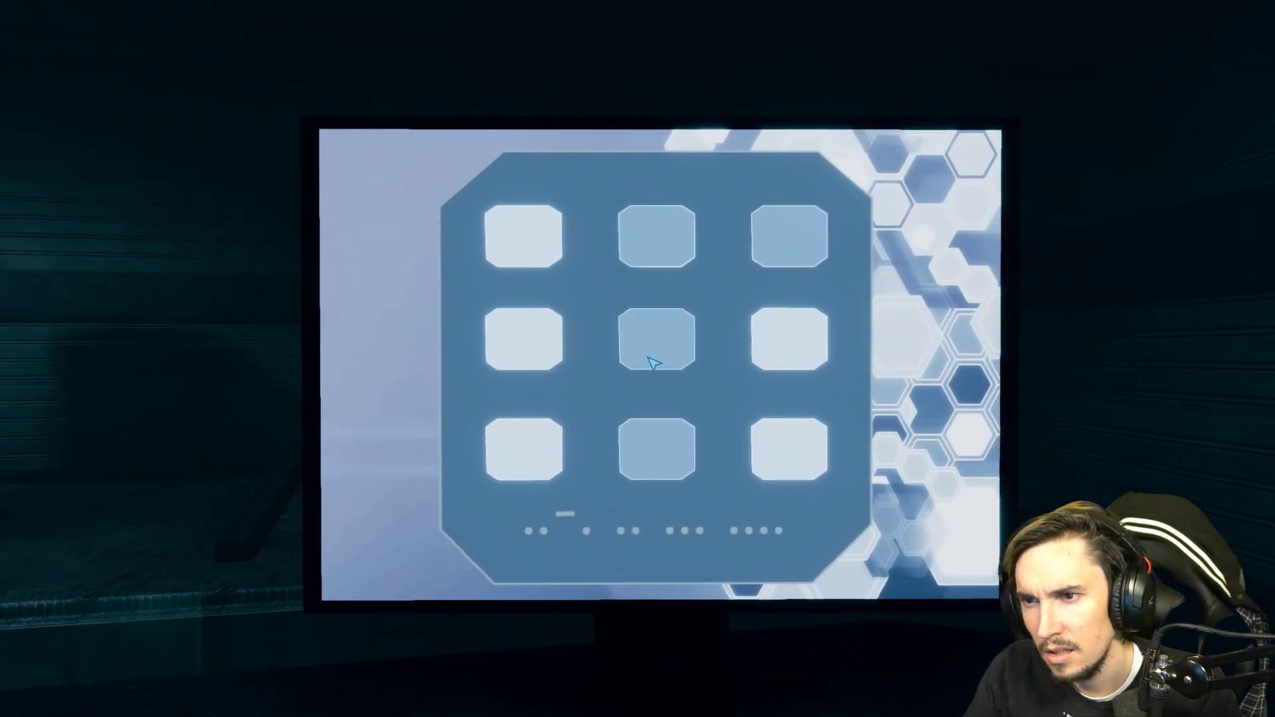
right_click(643, 447)
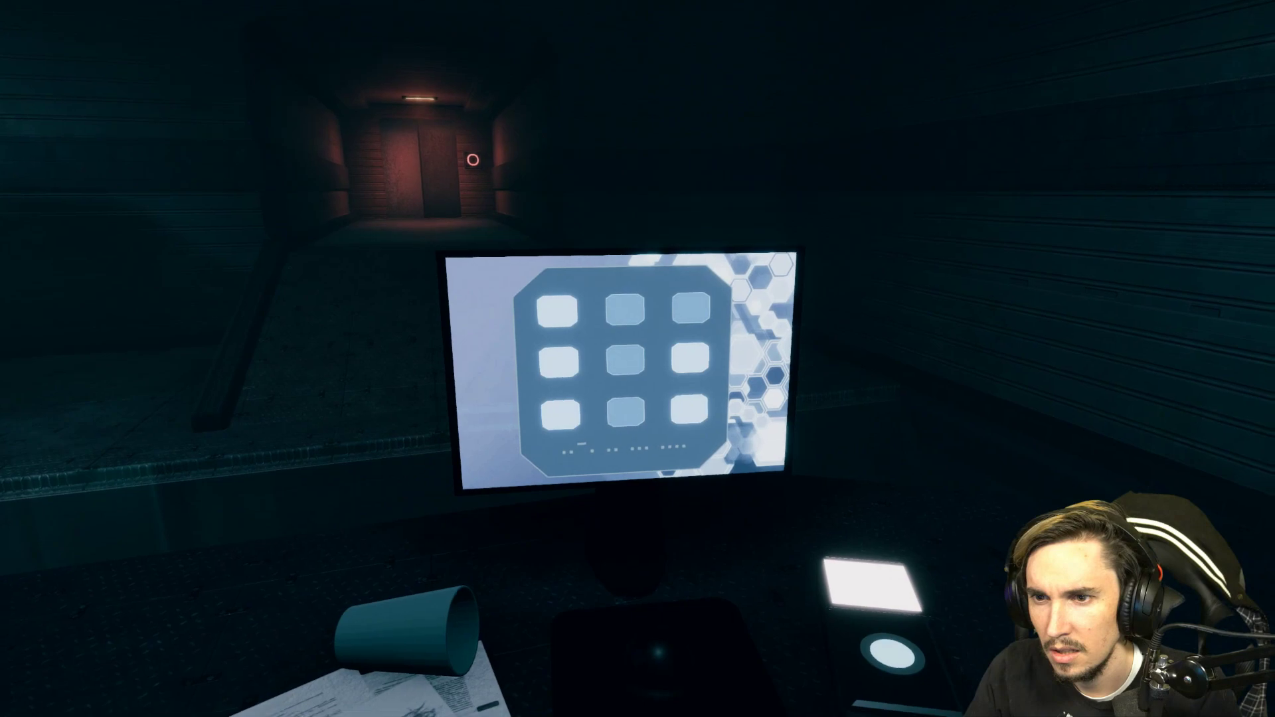
left_click(638, 359)
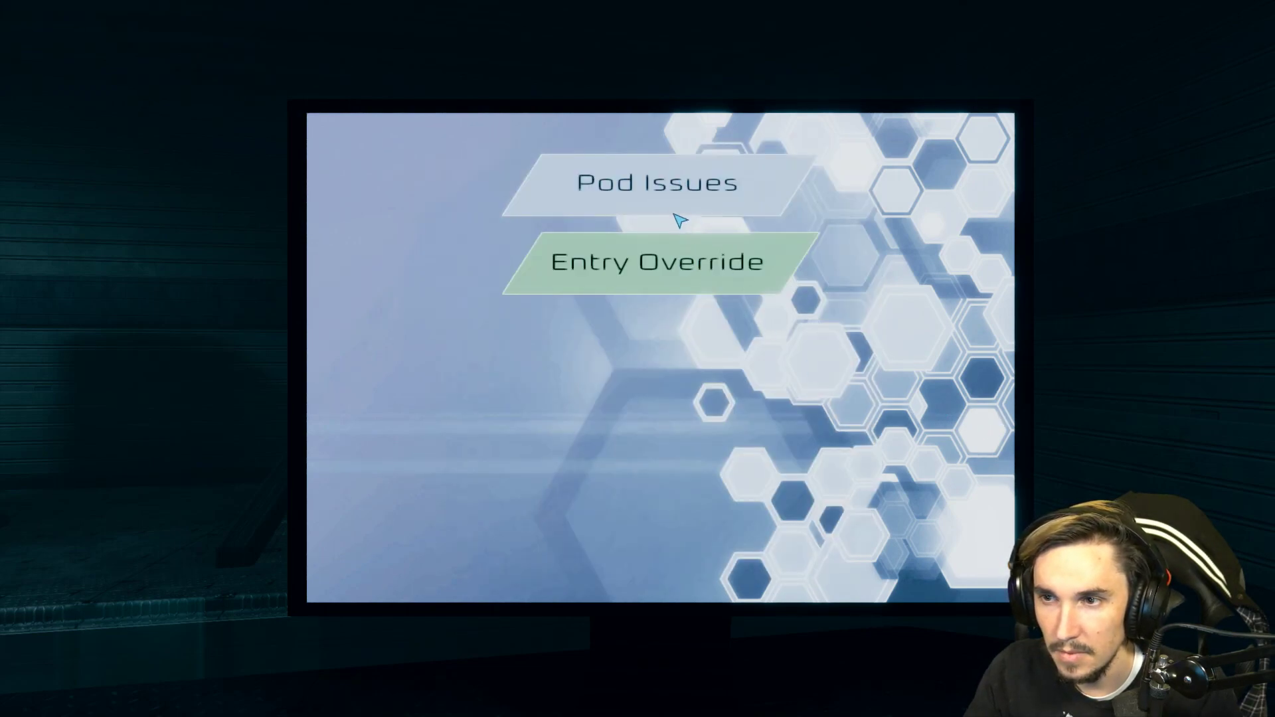
left_click(678, 204)
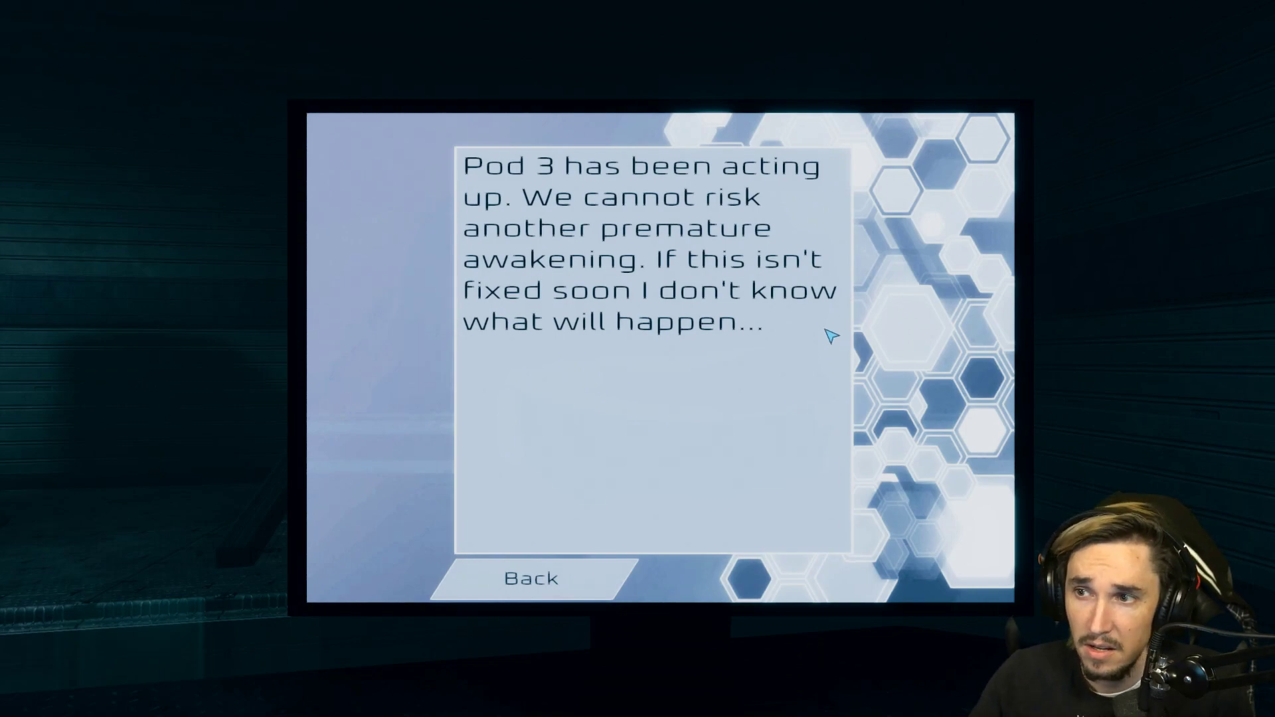
left_click(599, 582)
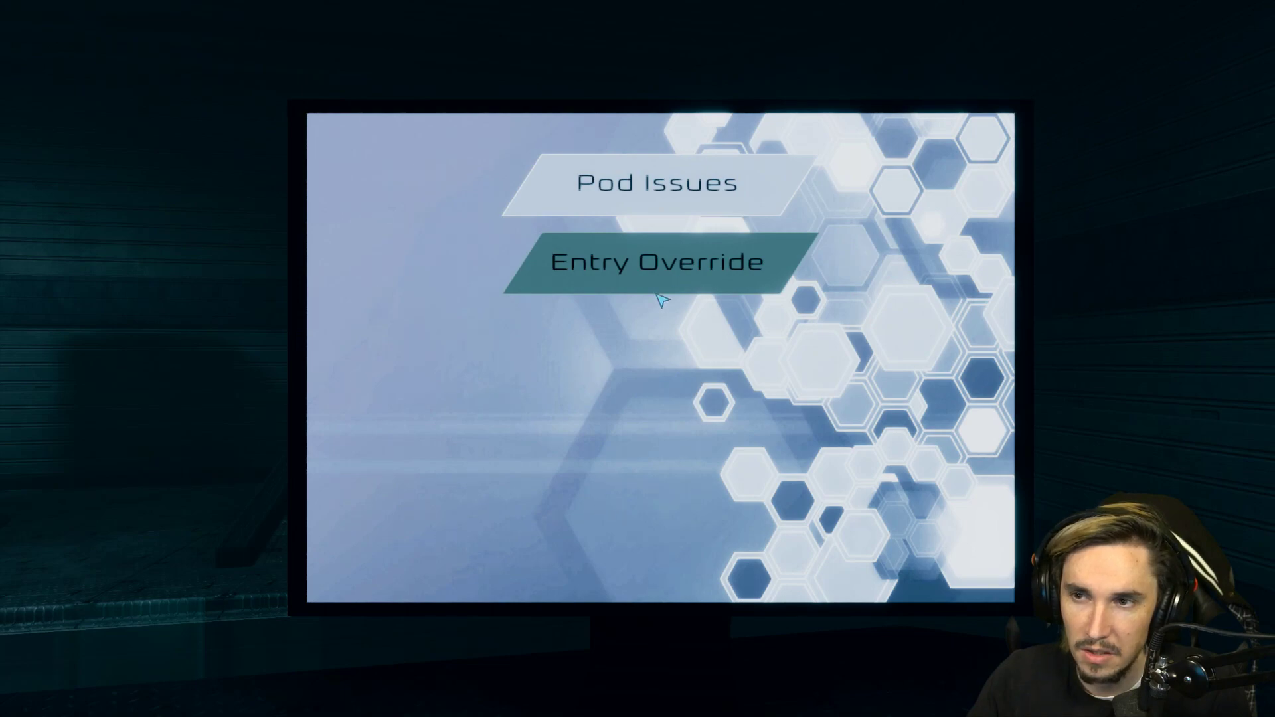
key("Escape")
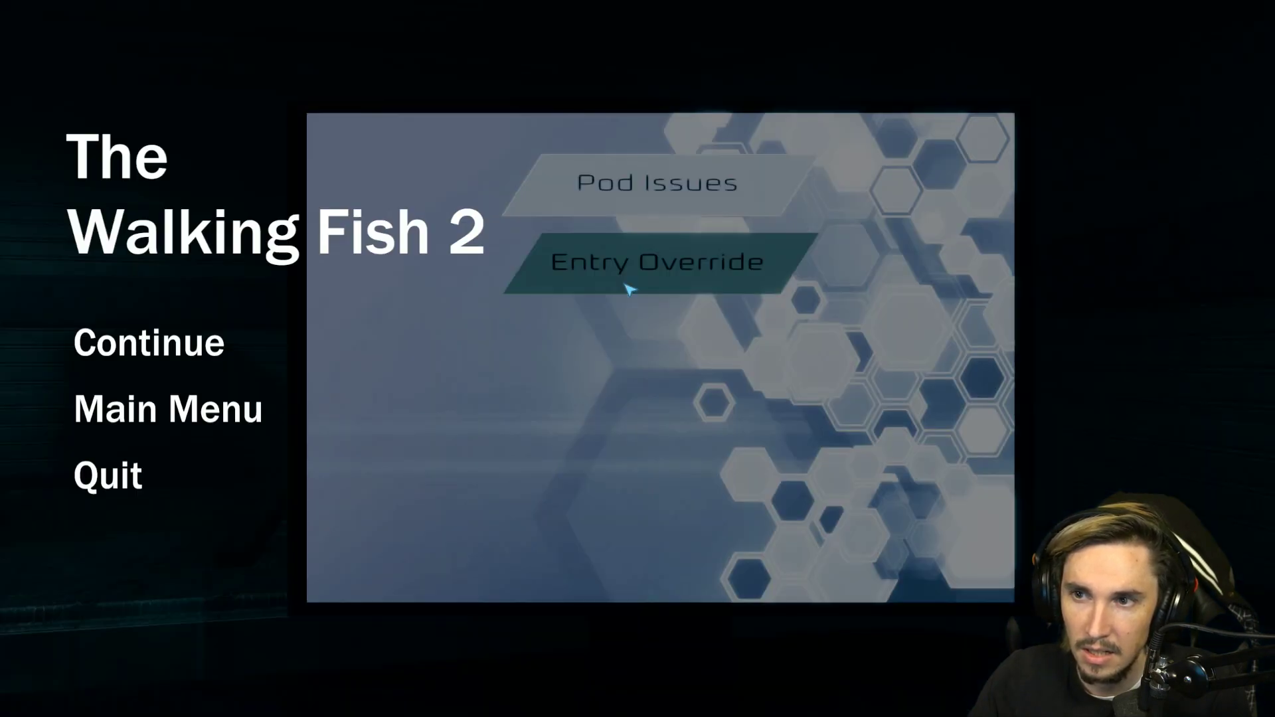
key("Escape")
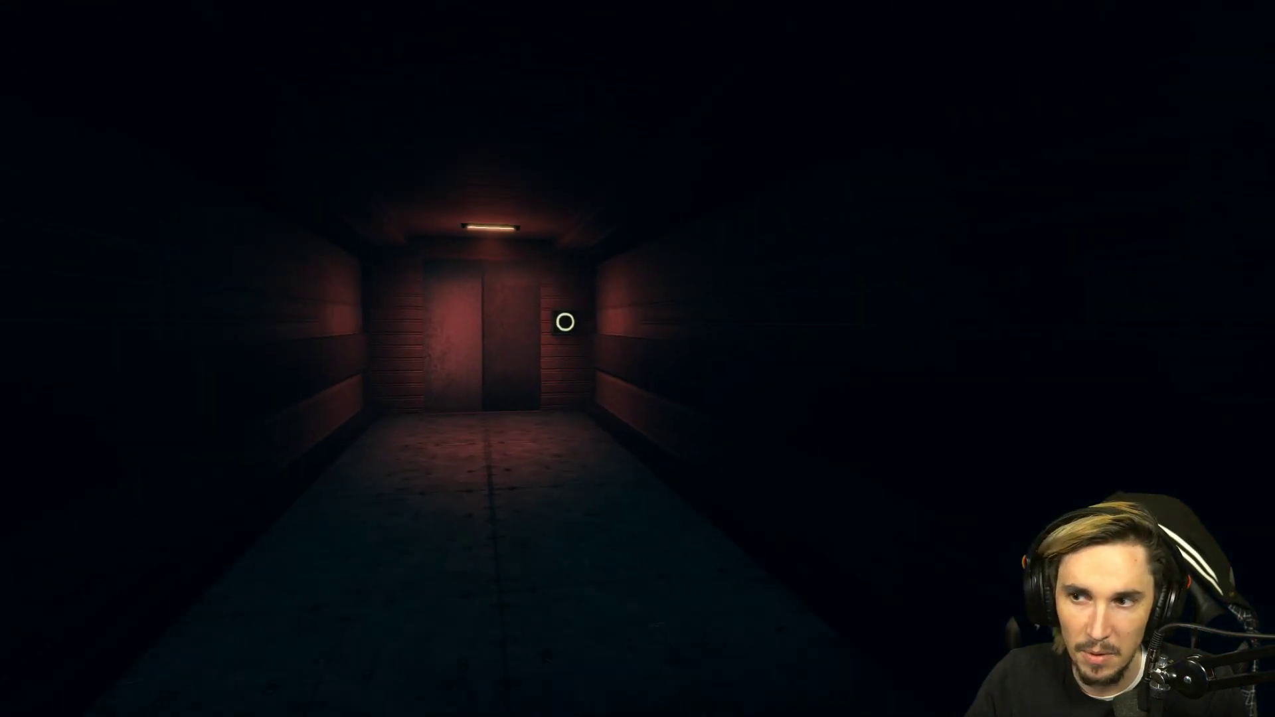
Step: Walk through the grey corridor past the pillars to the end room and read the factoid sign
key("w")
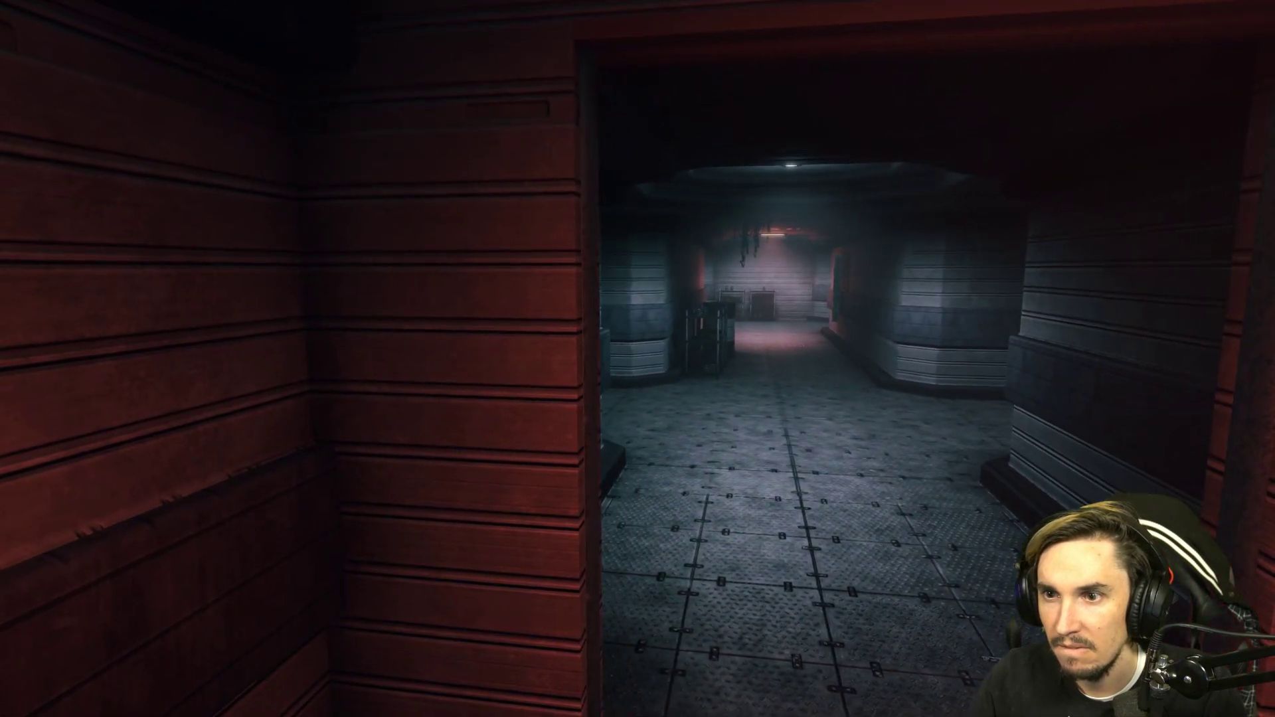
key("w")
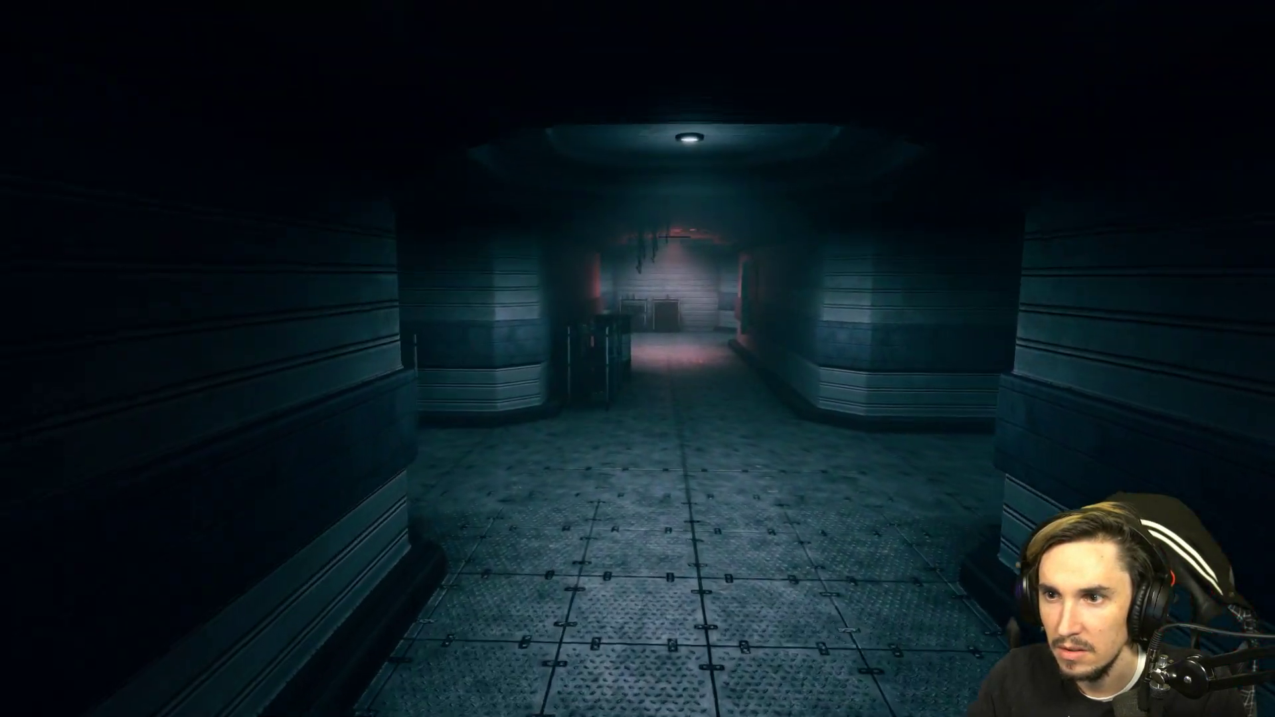
key("w")
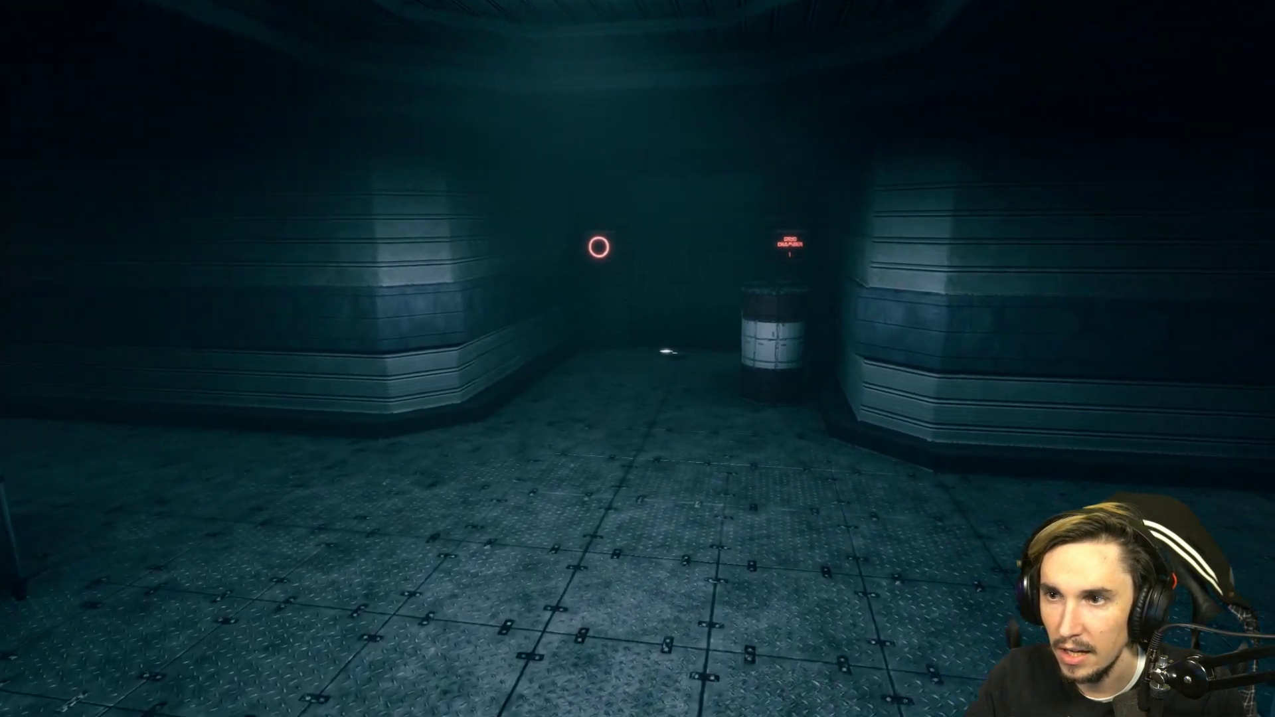
key("w")
key("w")
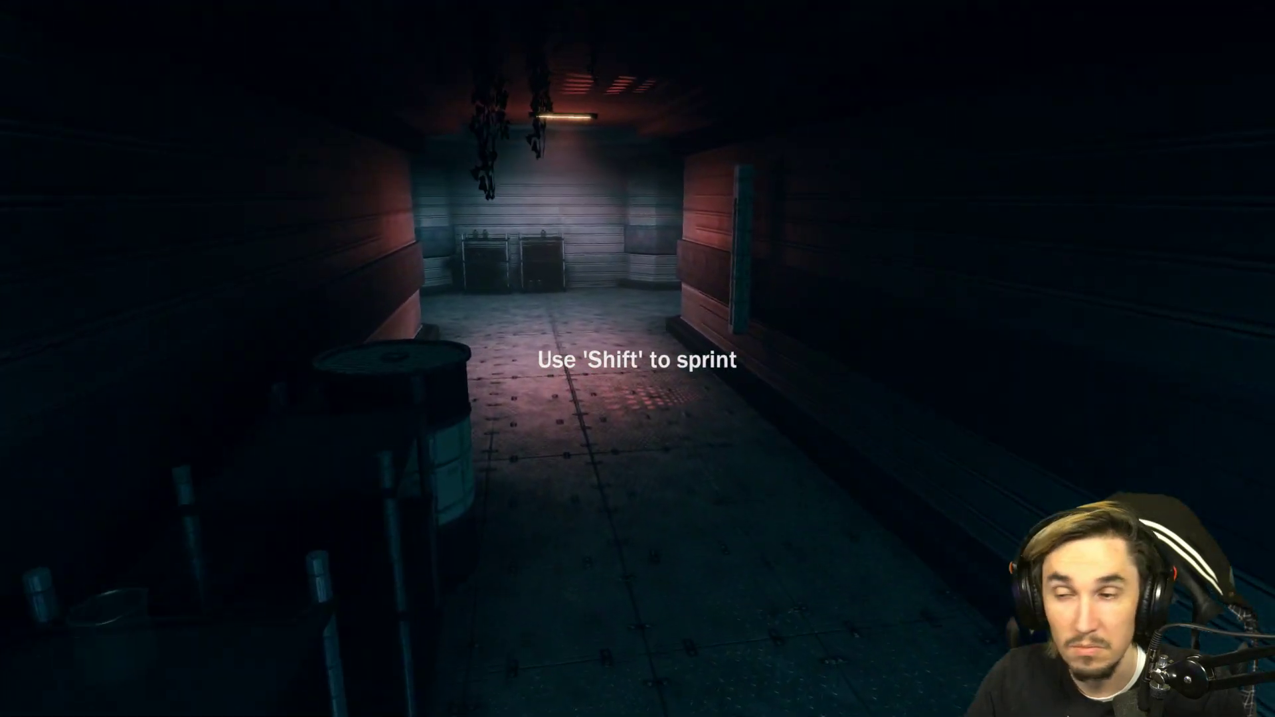
key("w")
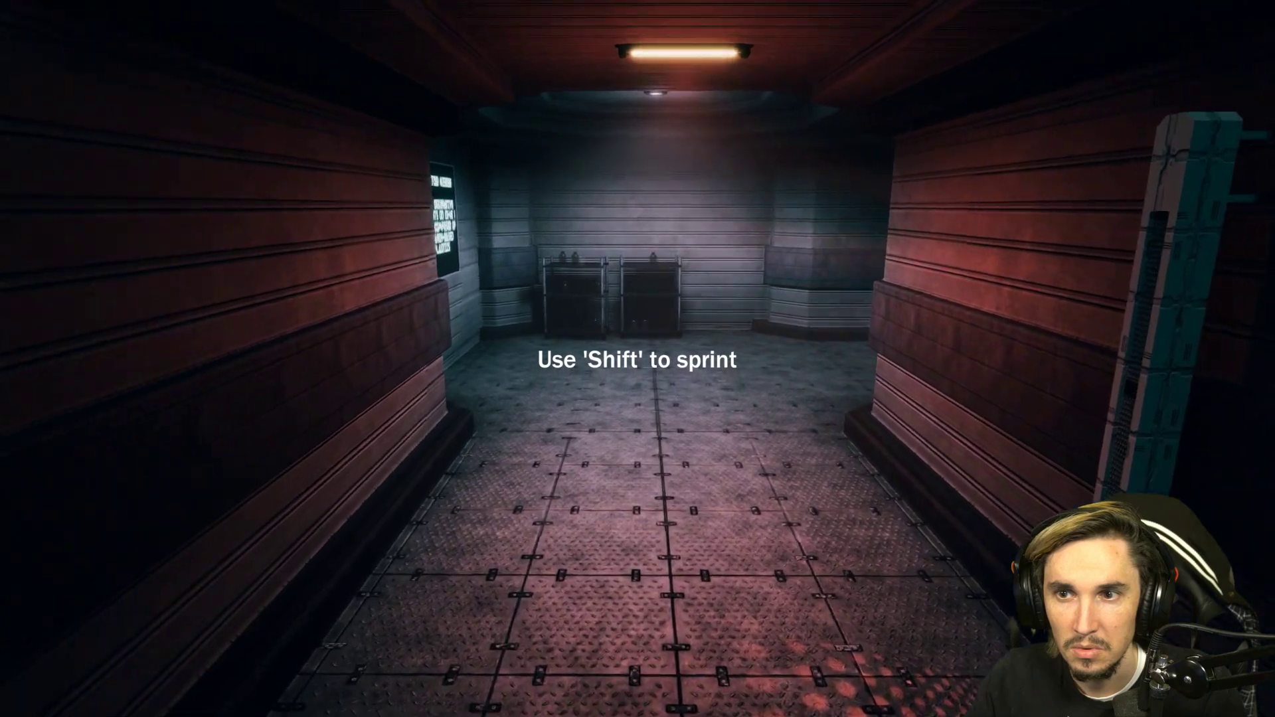
key("w")
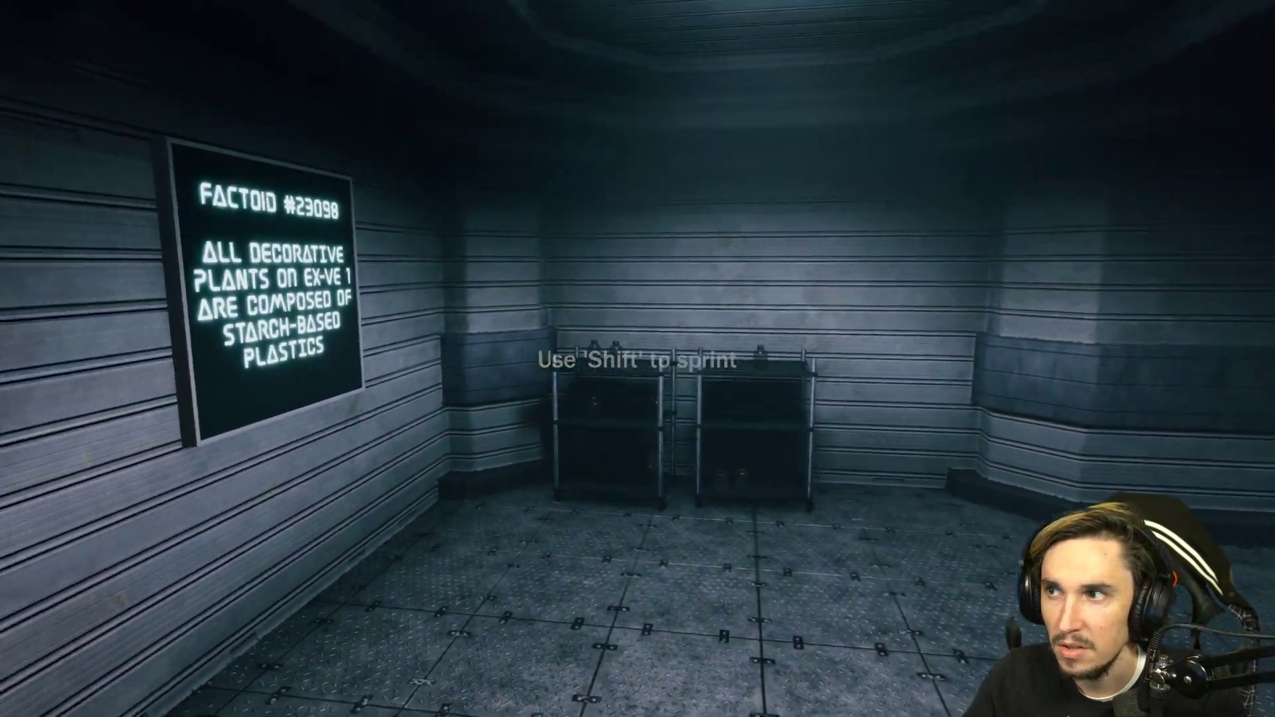
key("w")
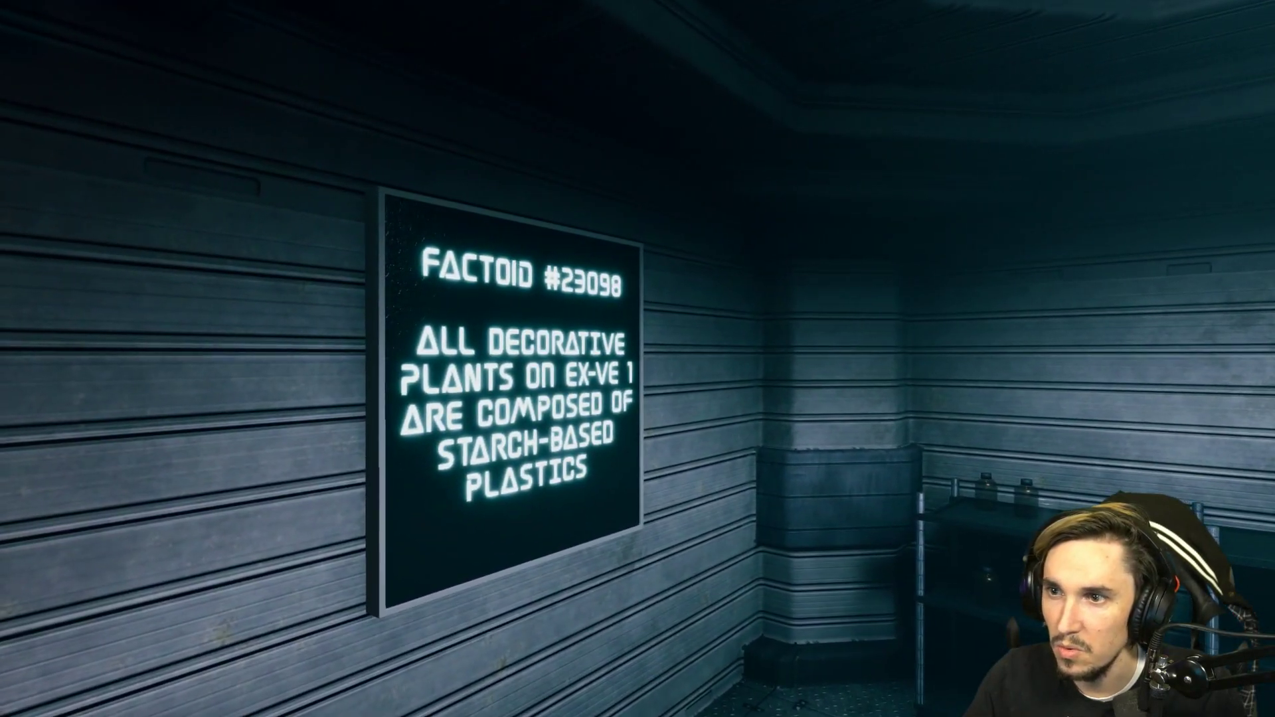
key("w")
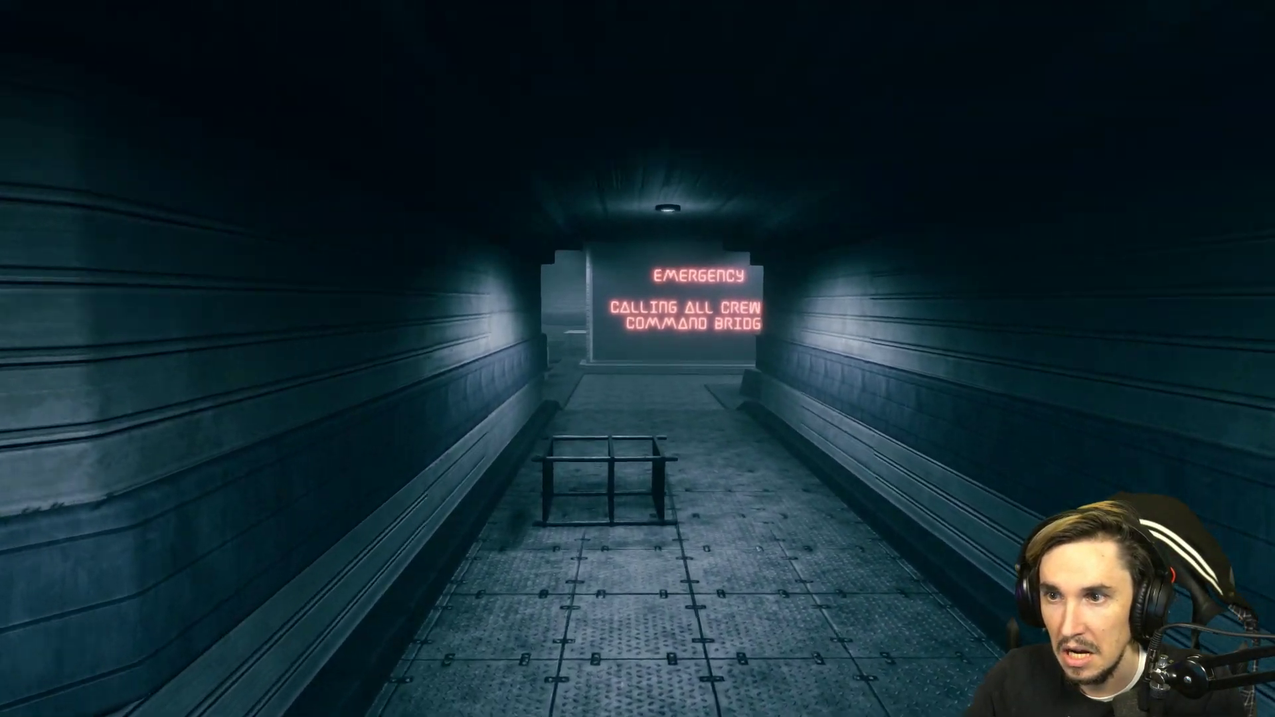
Step: Follow the corridor past the emergency sign and trash can, check the Kitchen door, and reach the next factoid room
key("w")
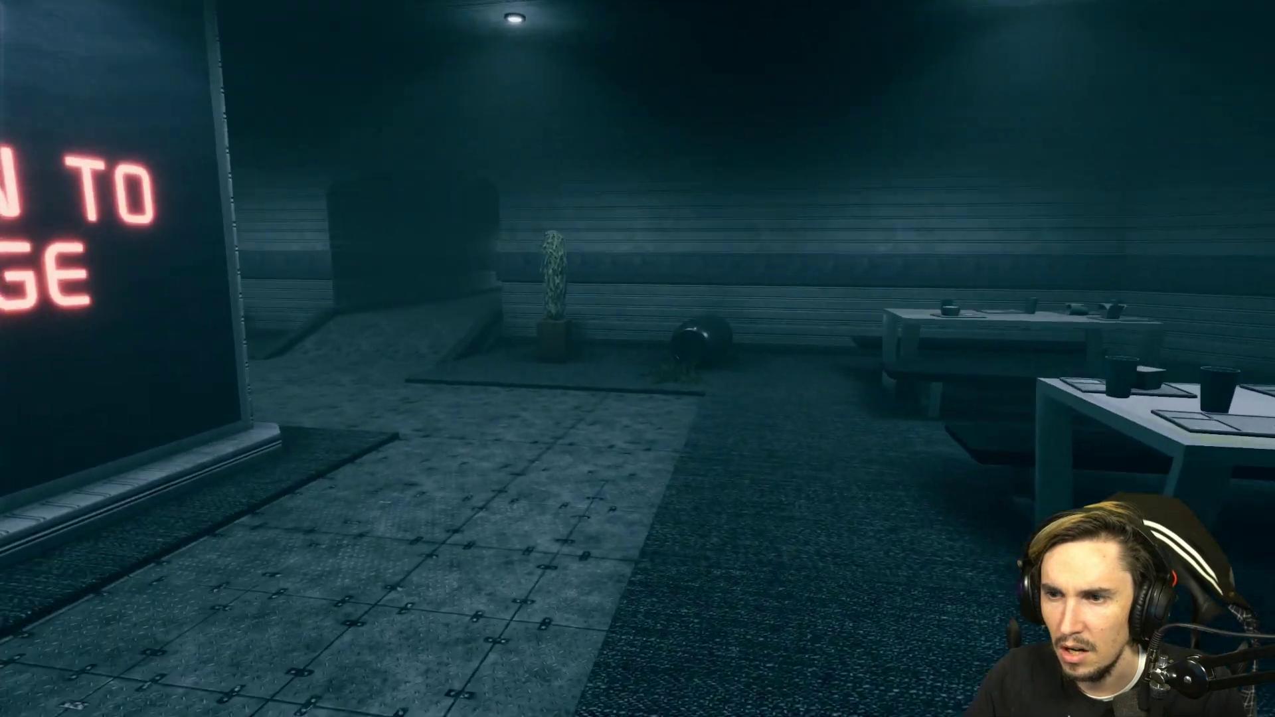
key("w")
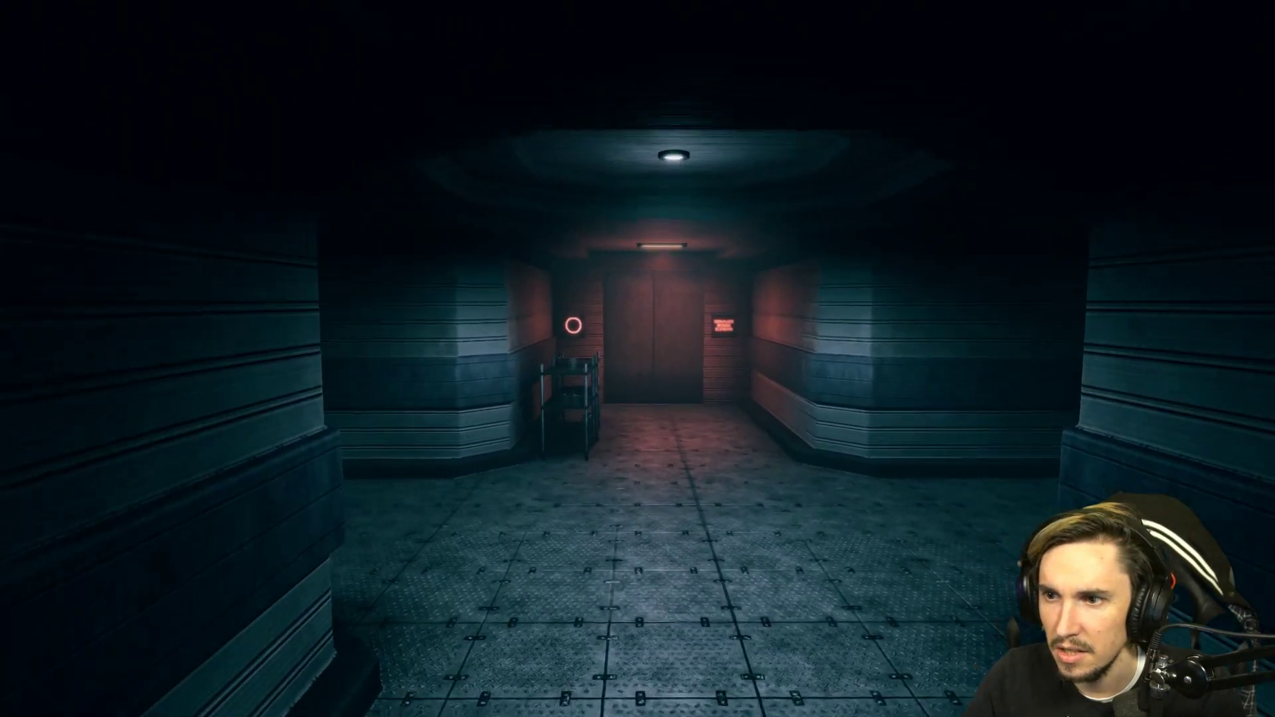
key("w")
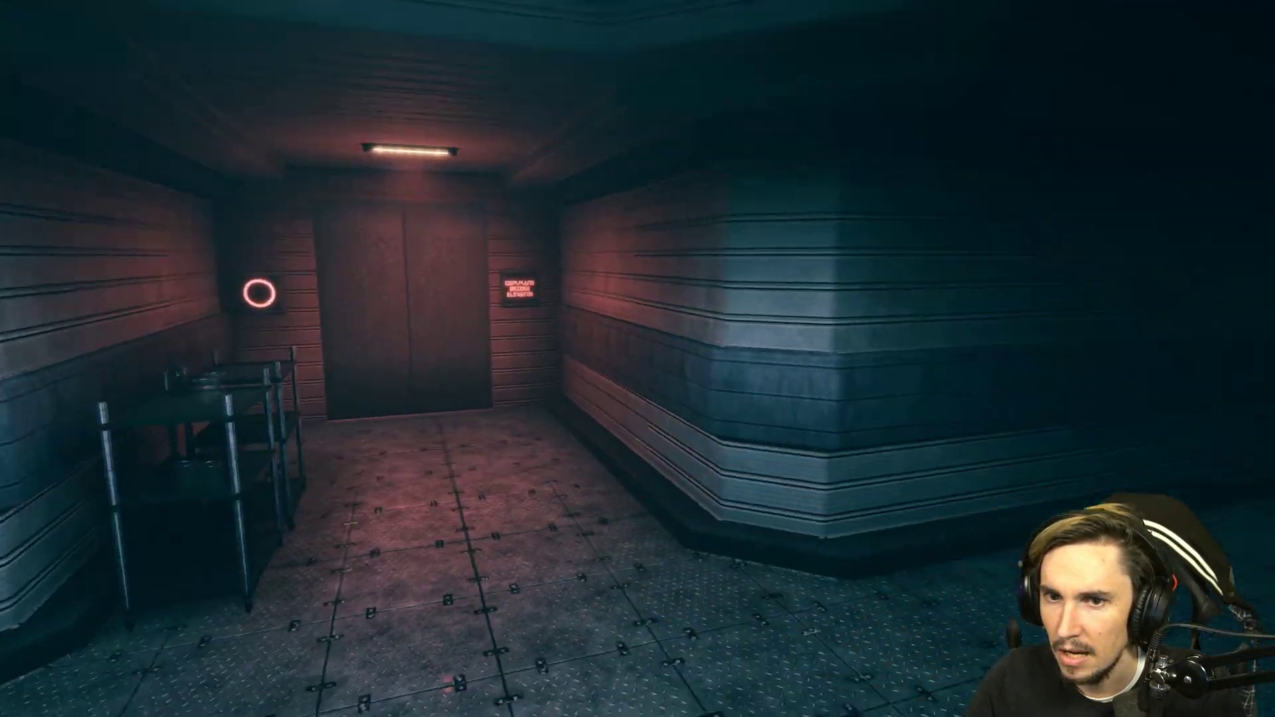
key("w")
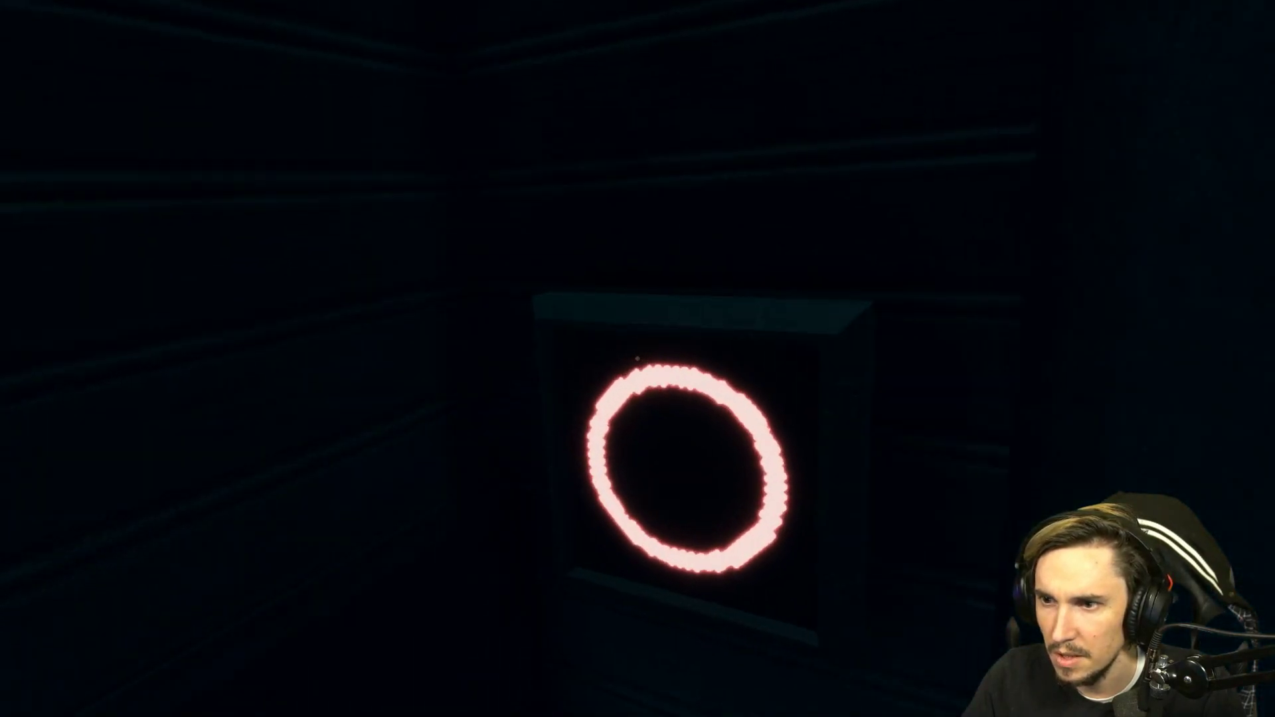
key("w")
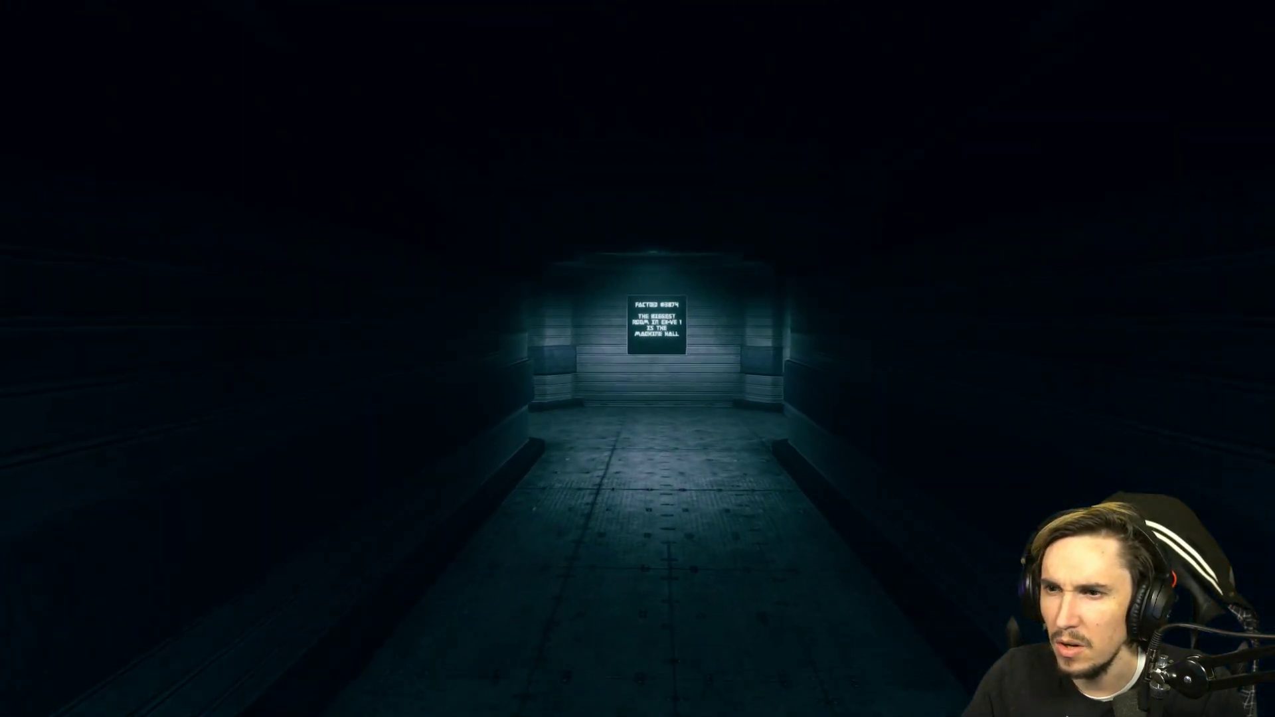
key("w")
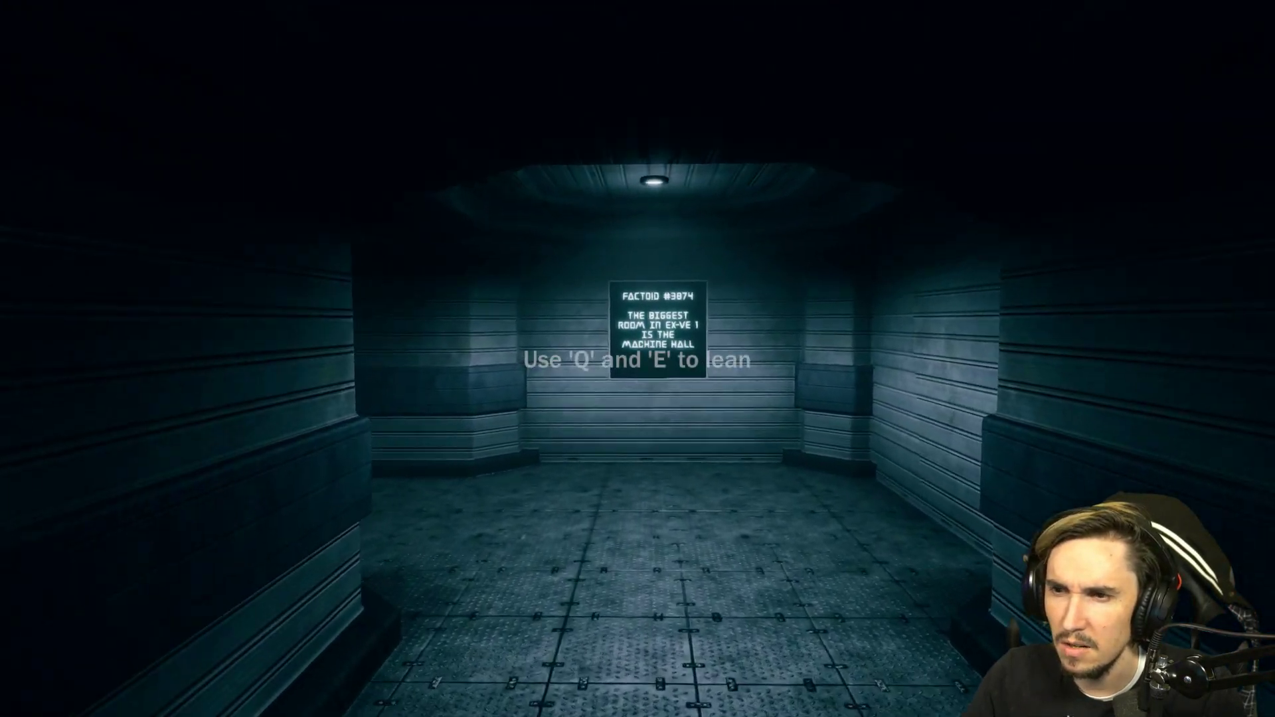
key("w")
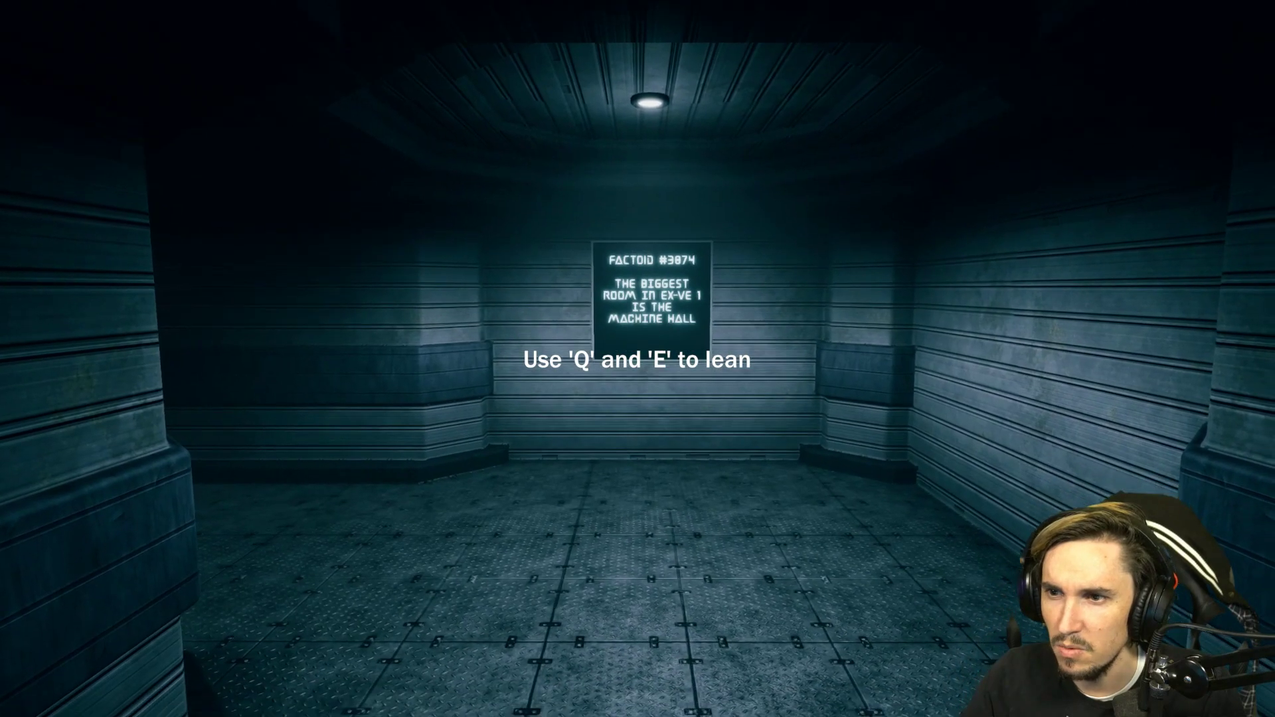
Step: Slip into the side corridor past the barrels, through the blue-lit room, to the Control Room door
key("w")
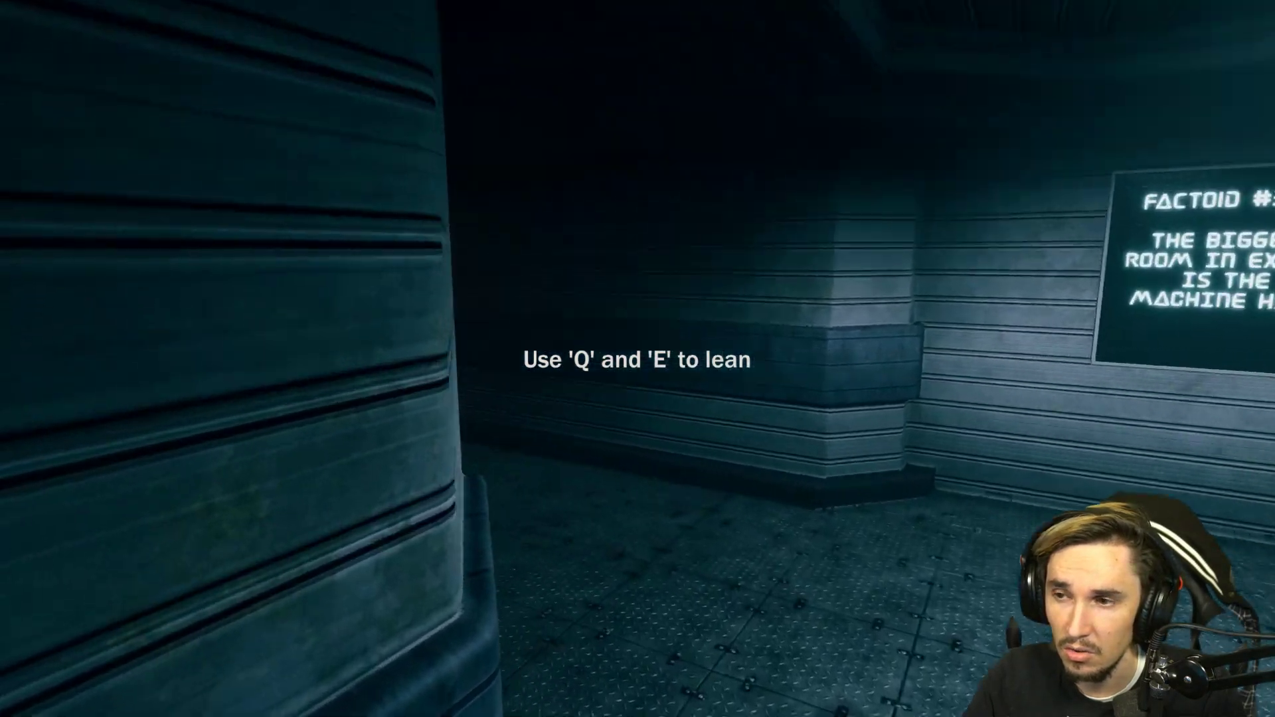
key("e")
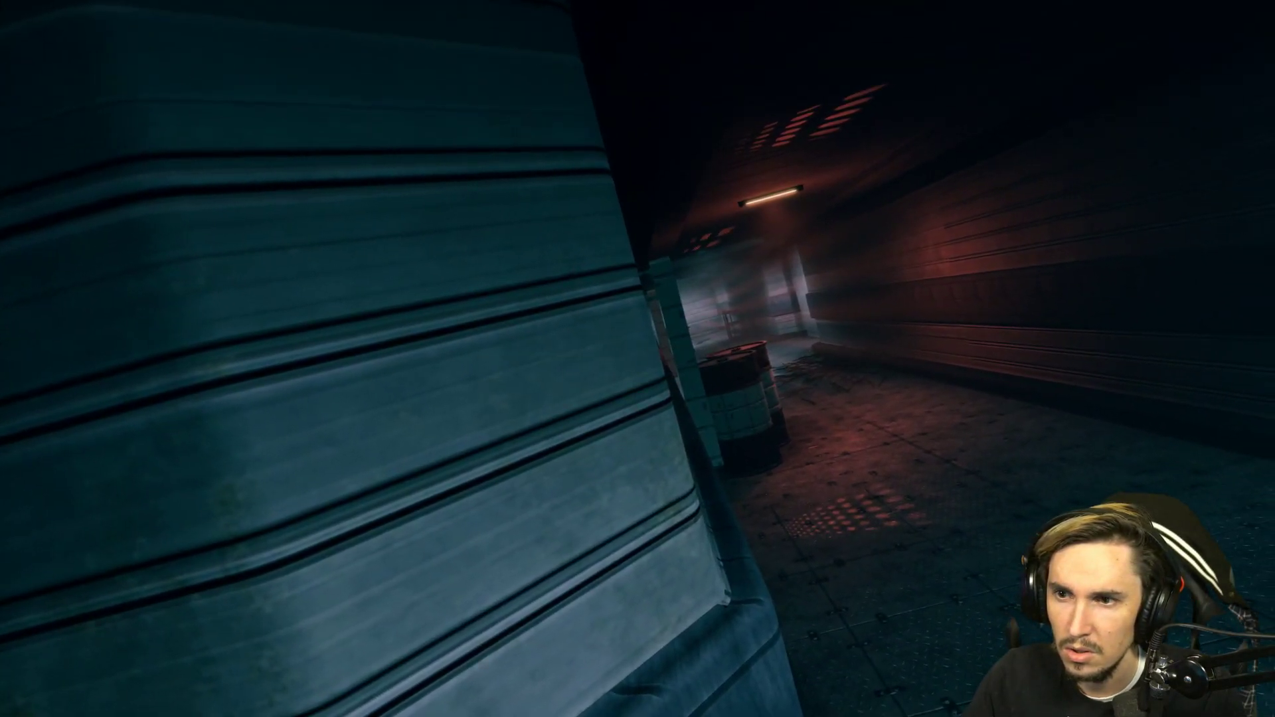
key("d")
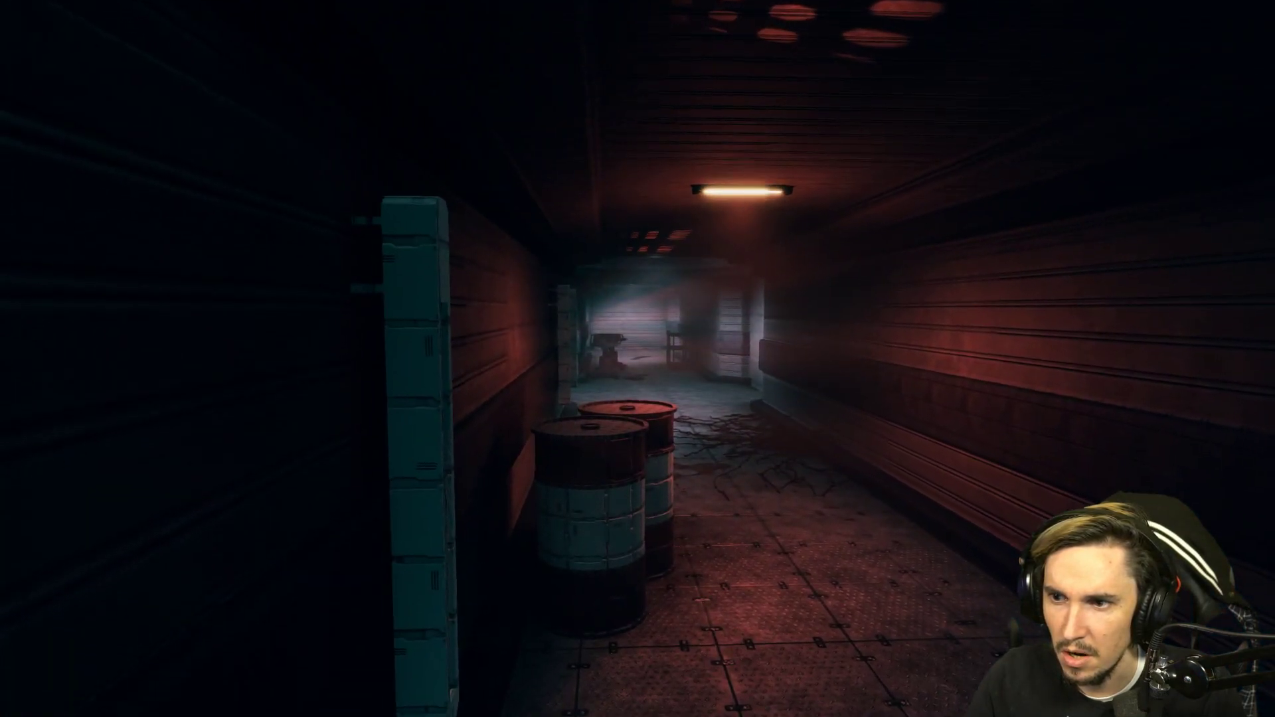
key("w")
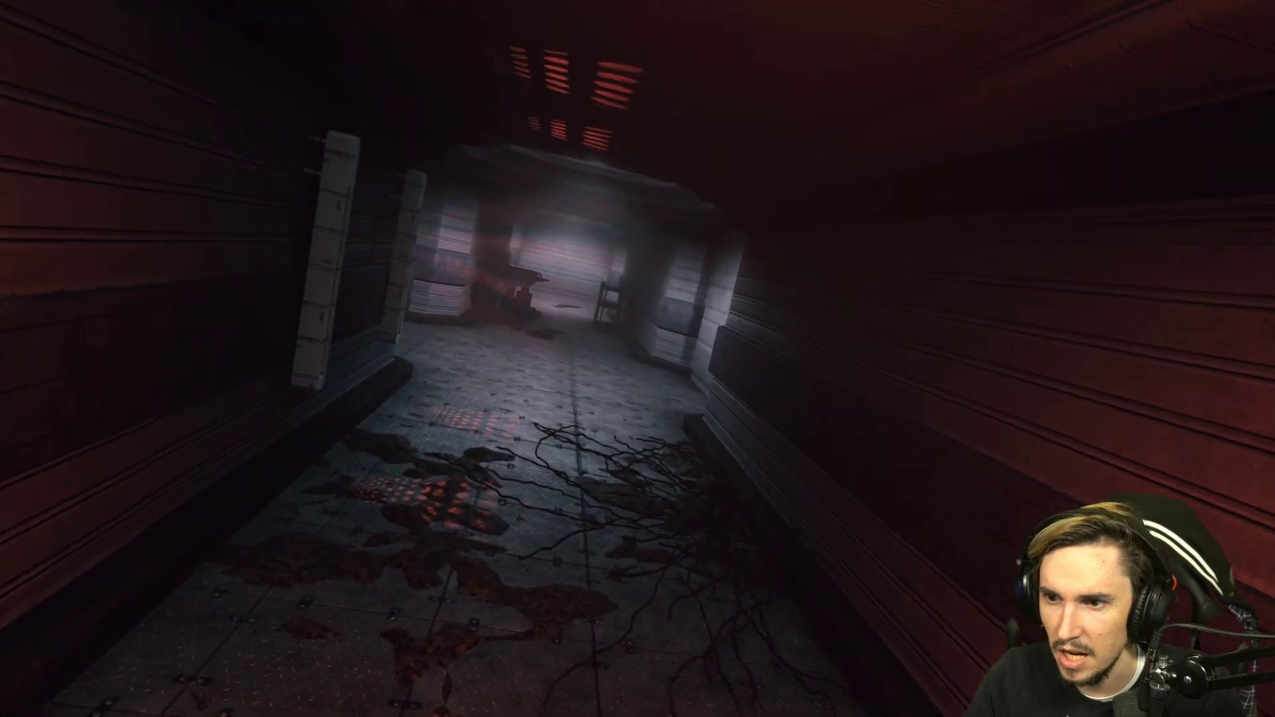
key("w")
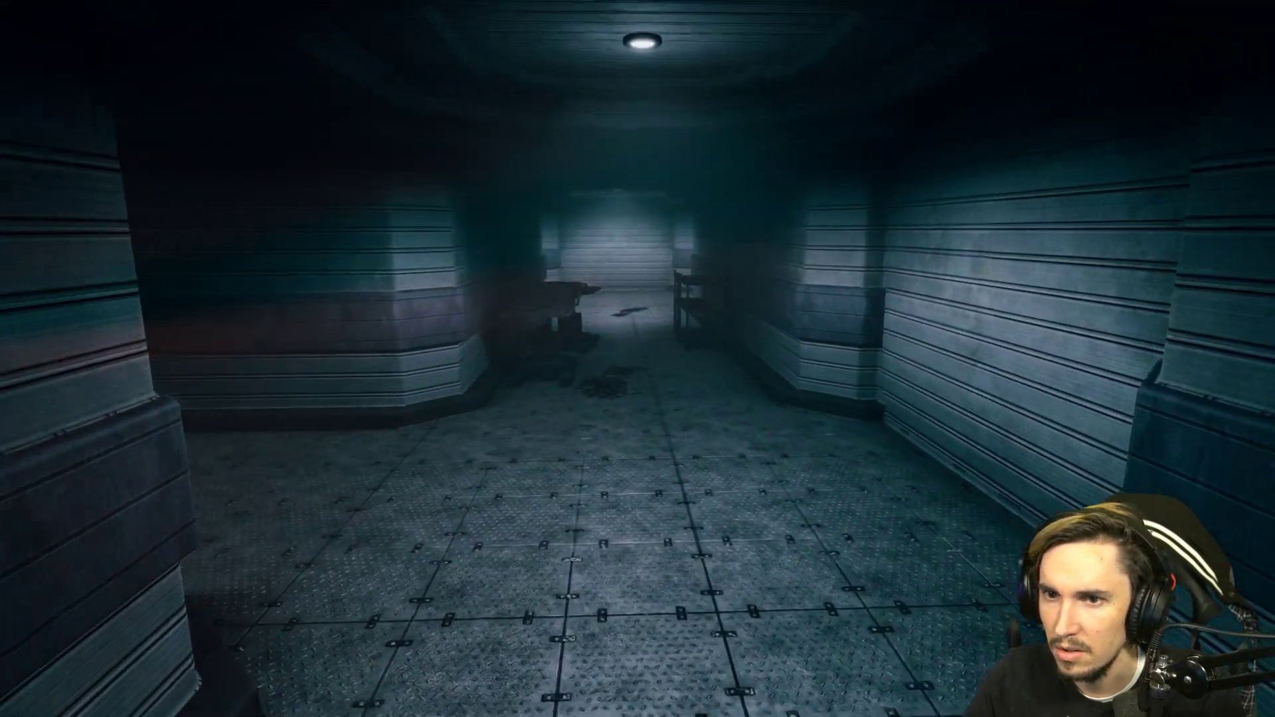
key("w")
key("w")
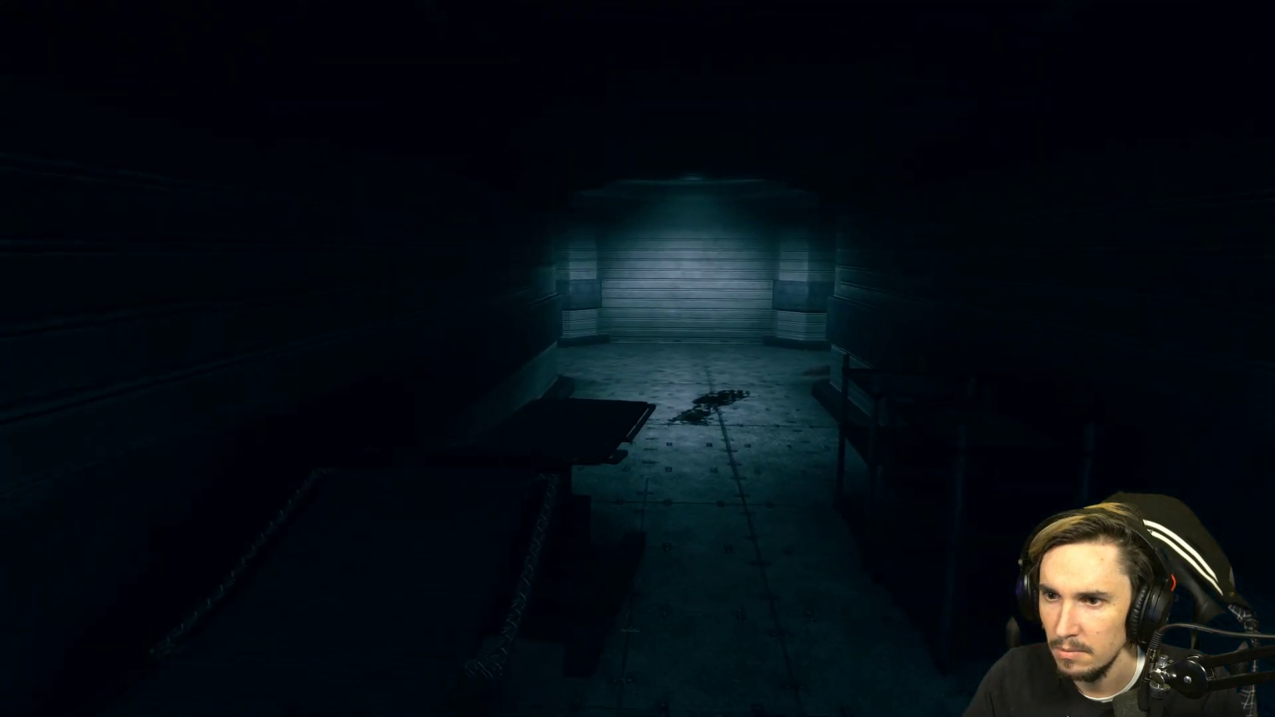
key("w")
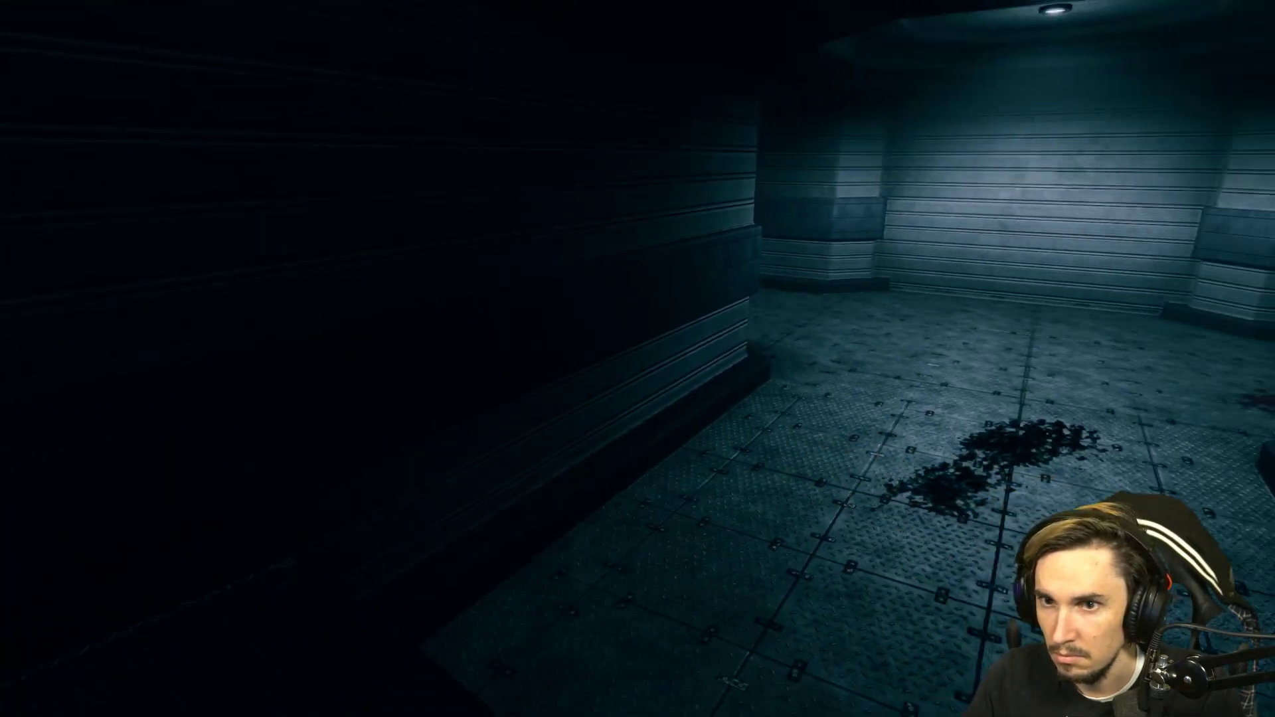
key("w")
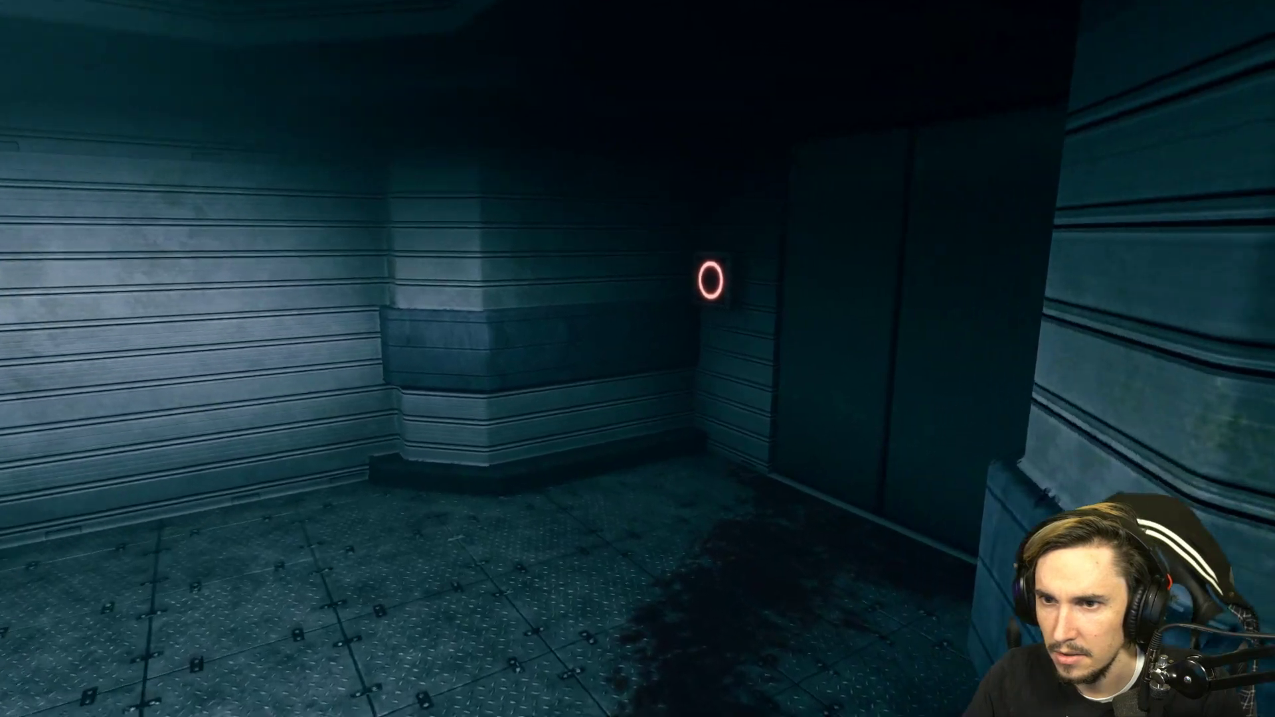
Step: Take the long corridor through the passage with hanging bodies to the Greenhouse door, then on to the Archive door
key("w")
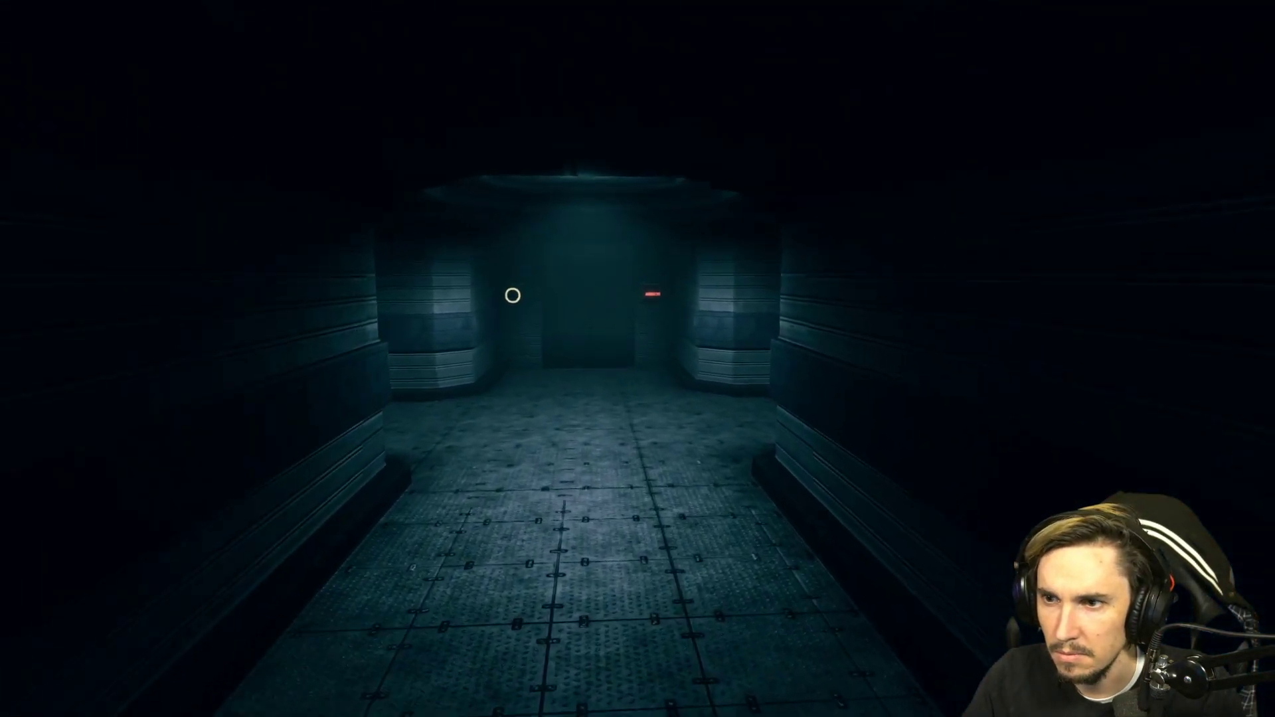
key("w")
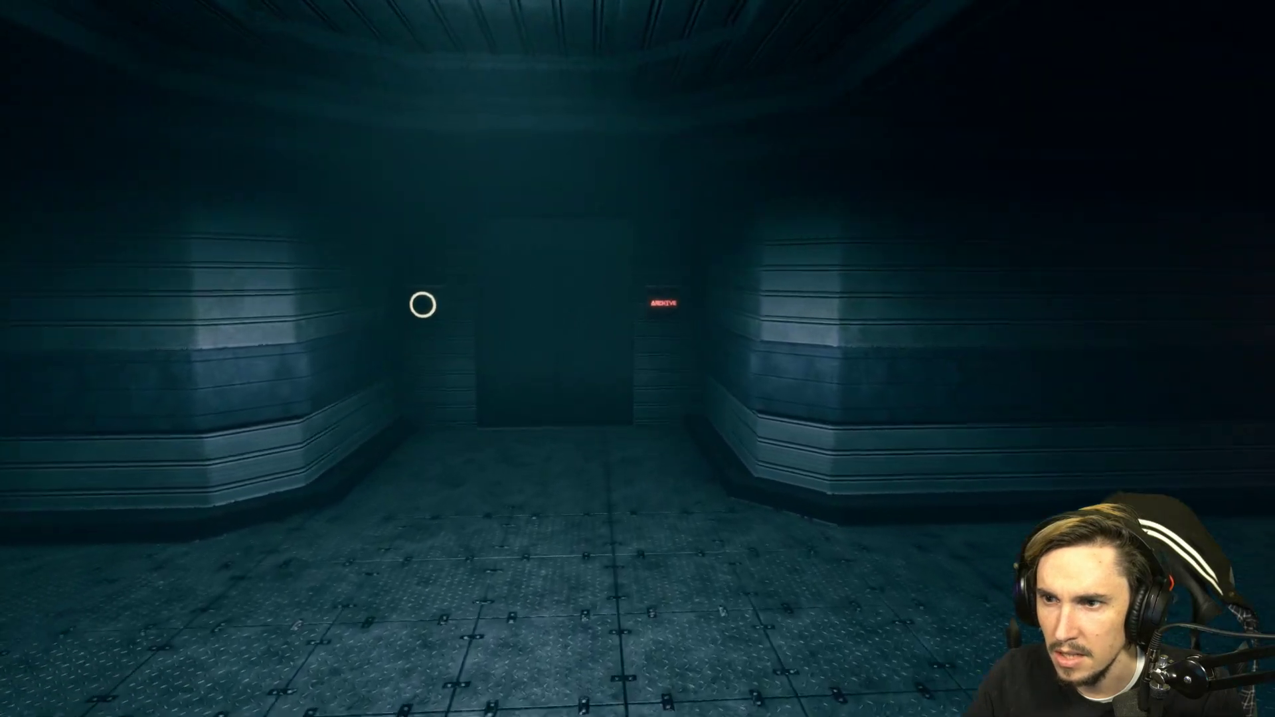
key("w")
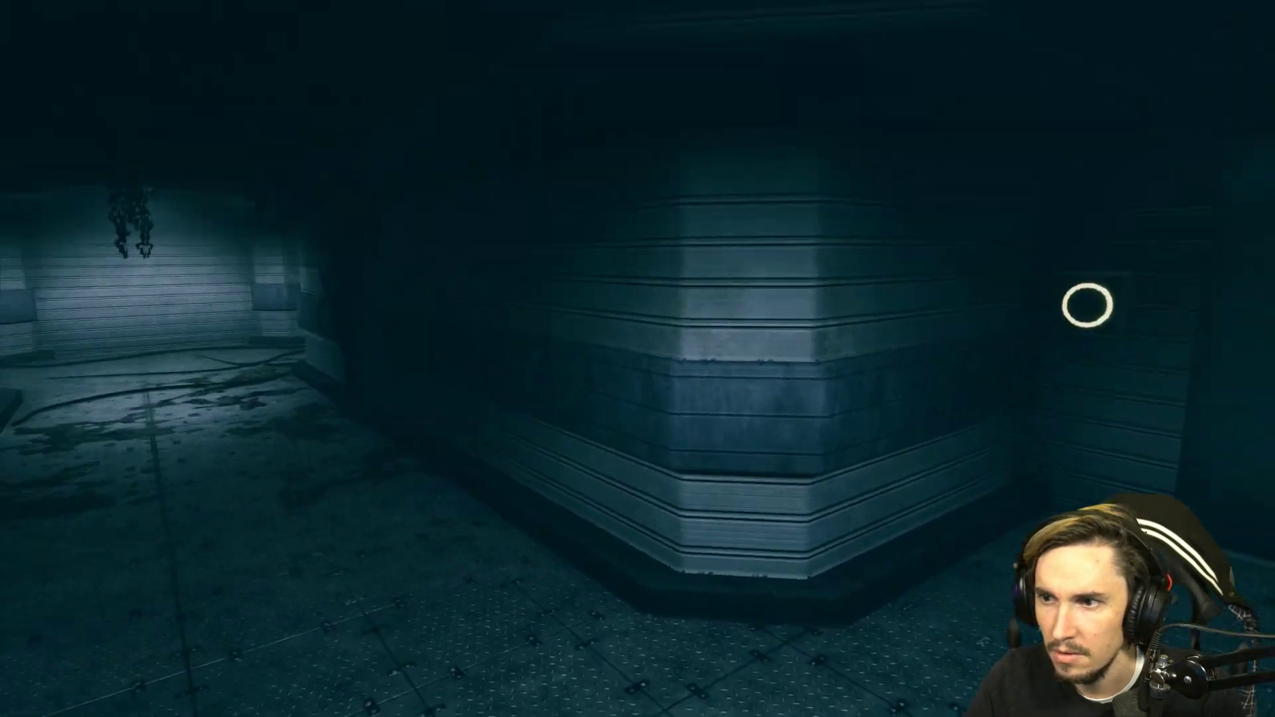
key("w")
key("w")
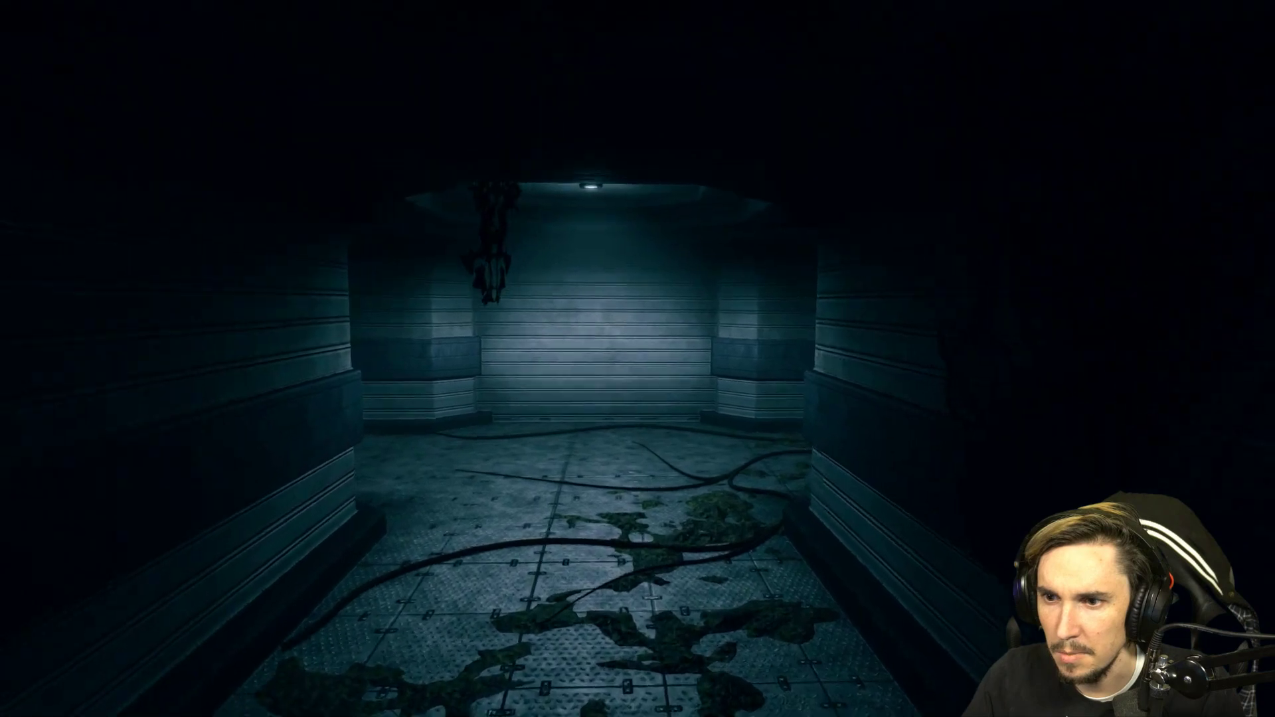
key("w")
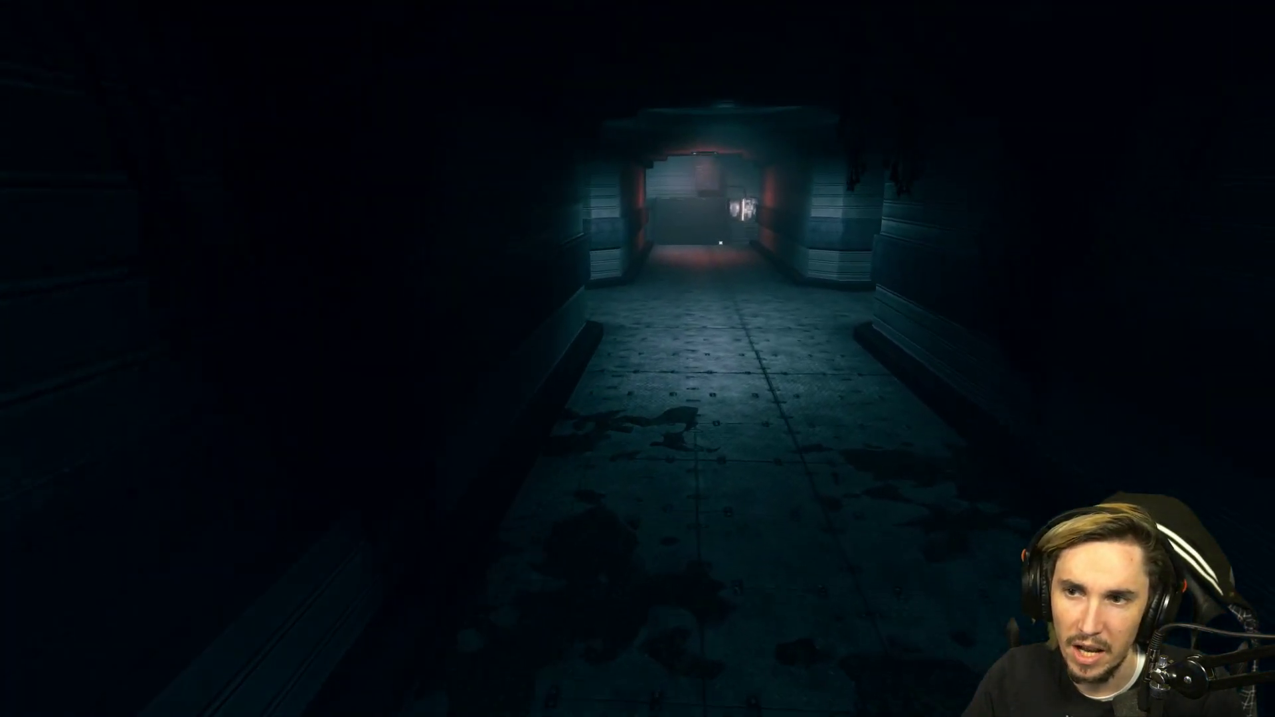
key("w")
key("w")
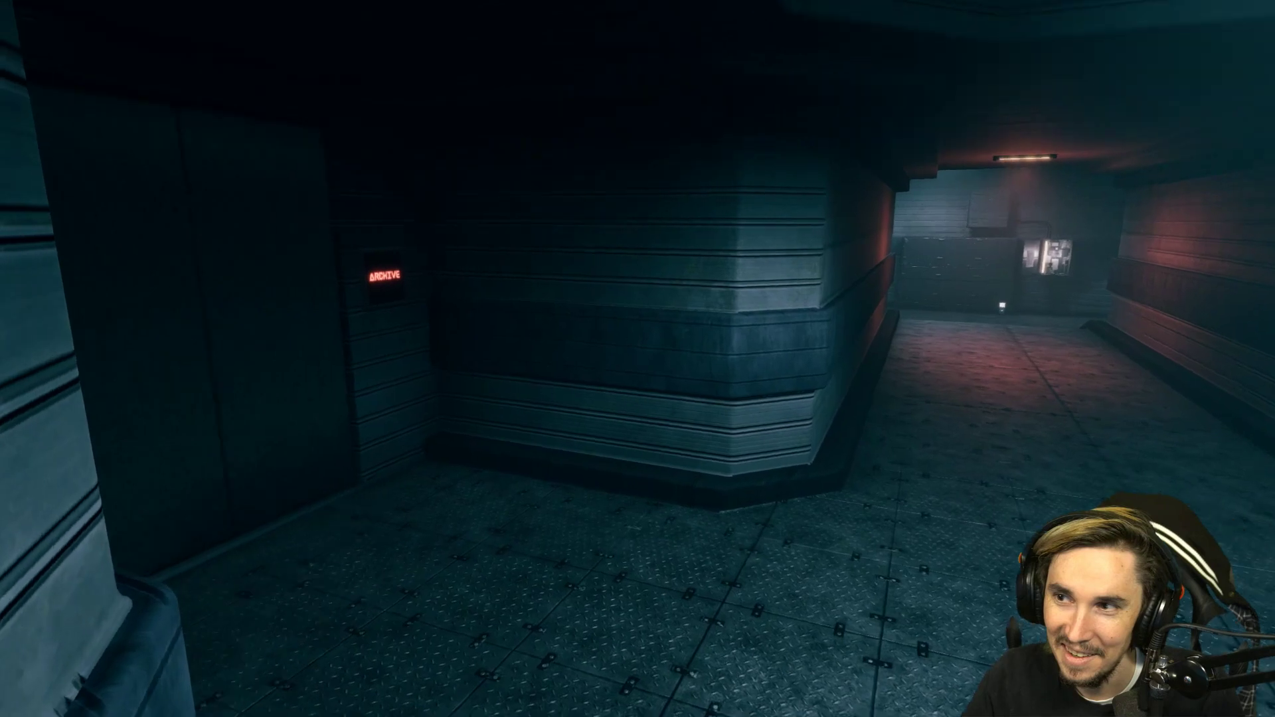
key("w")
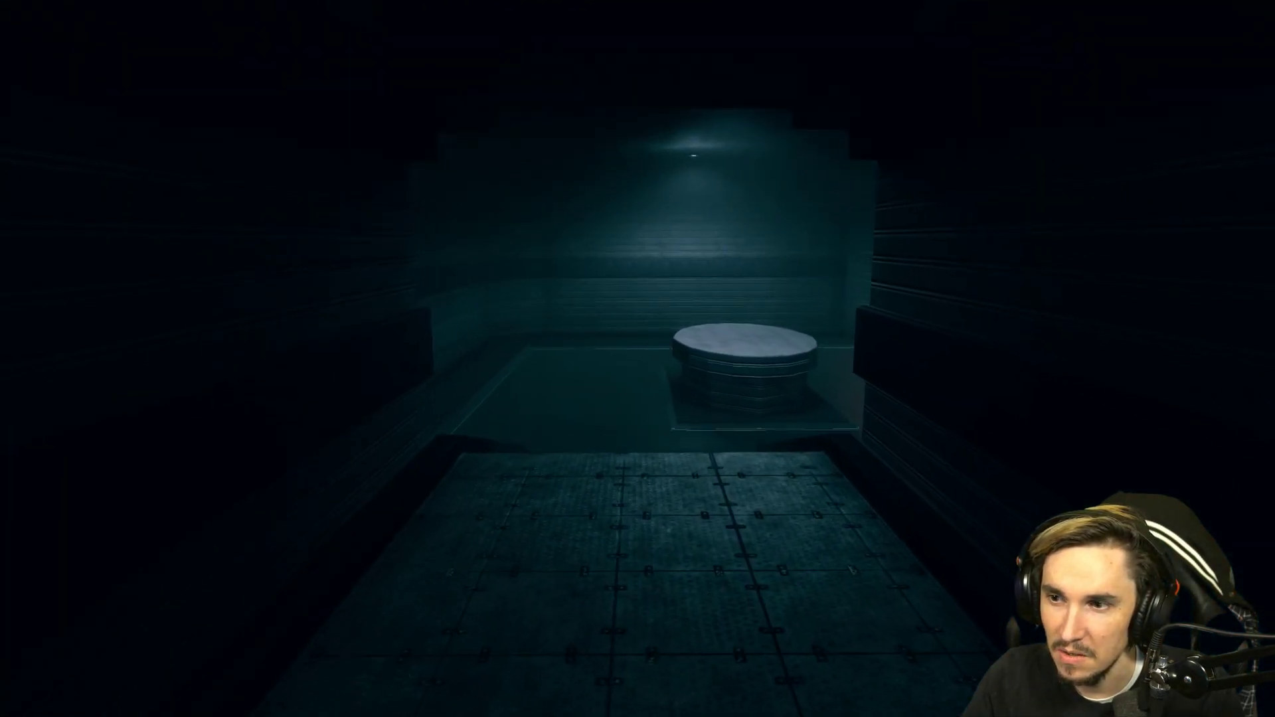
Step: Enter the archive, pass the doorway panel, and reach the bookshelf block holding a glowing bar
key("w")
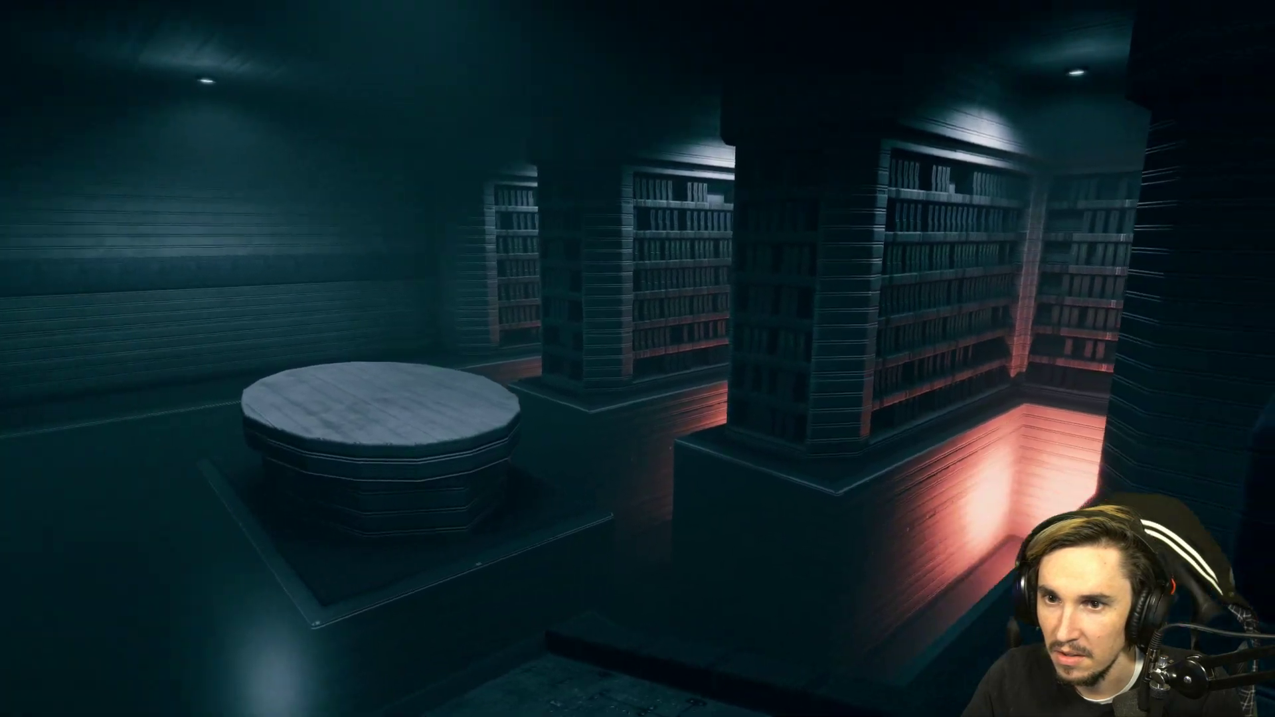
key("w")
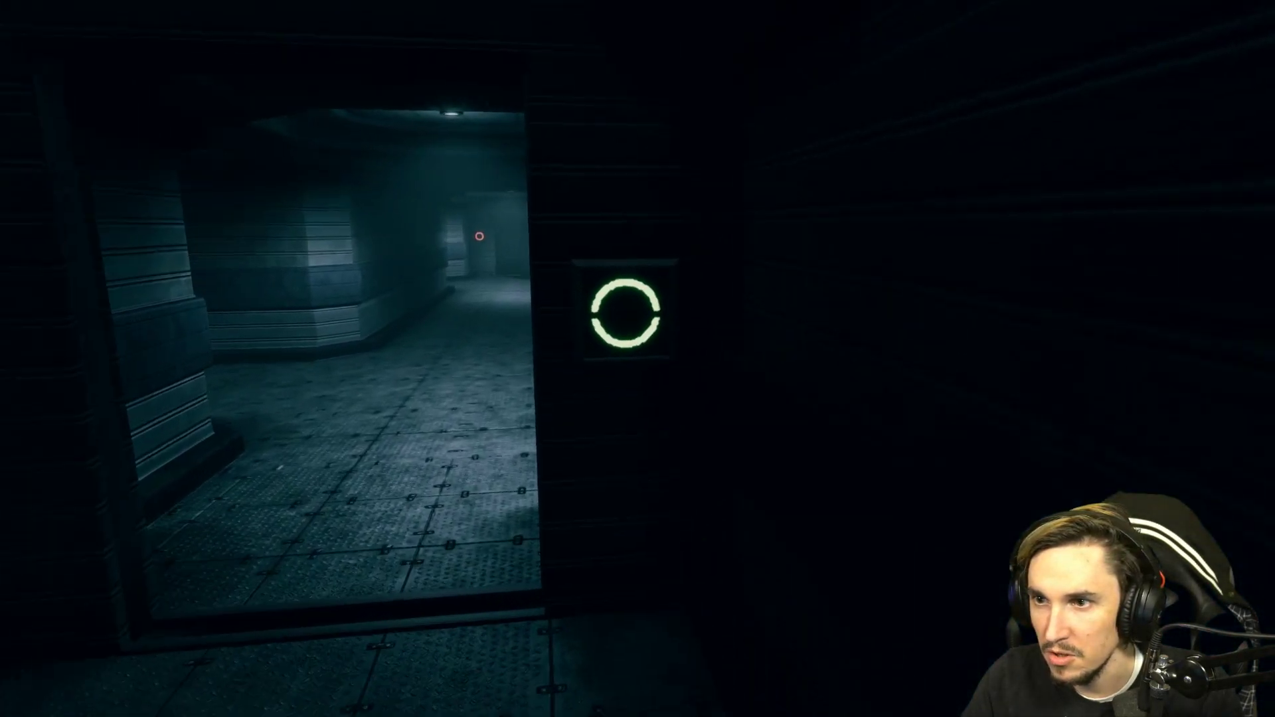
key("w")
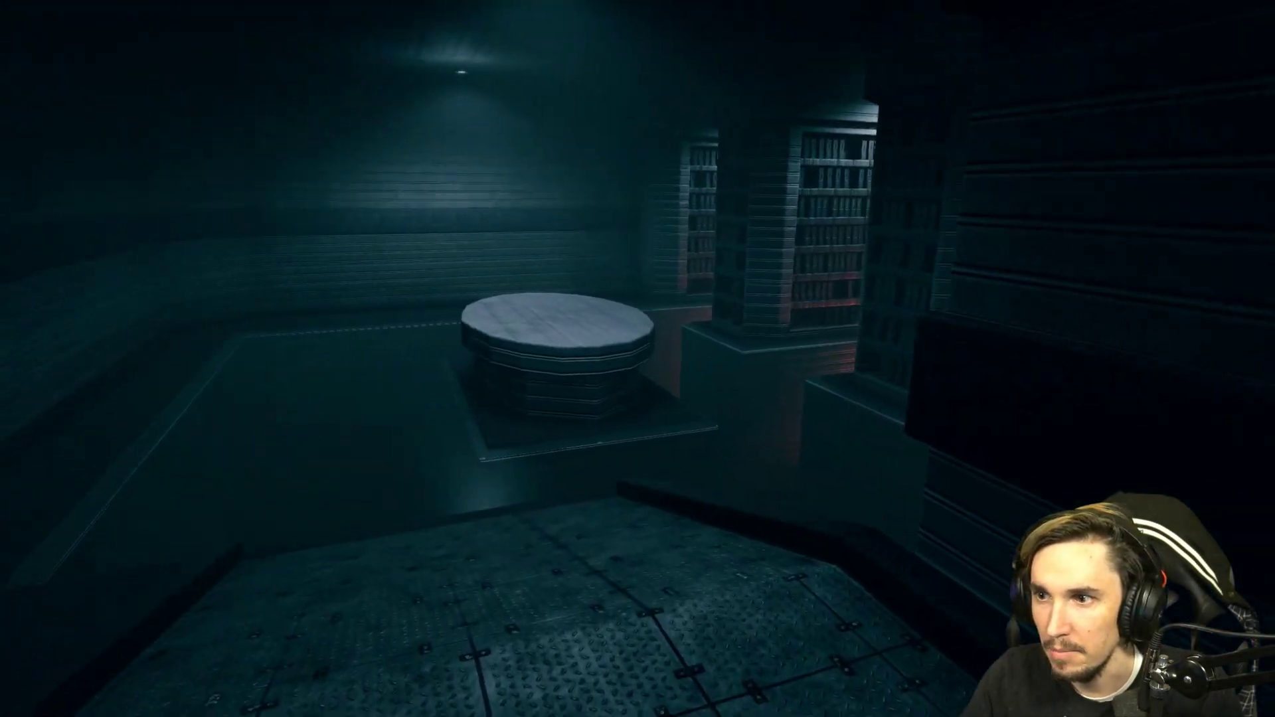
key("w")
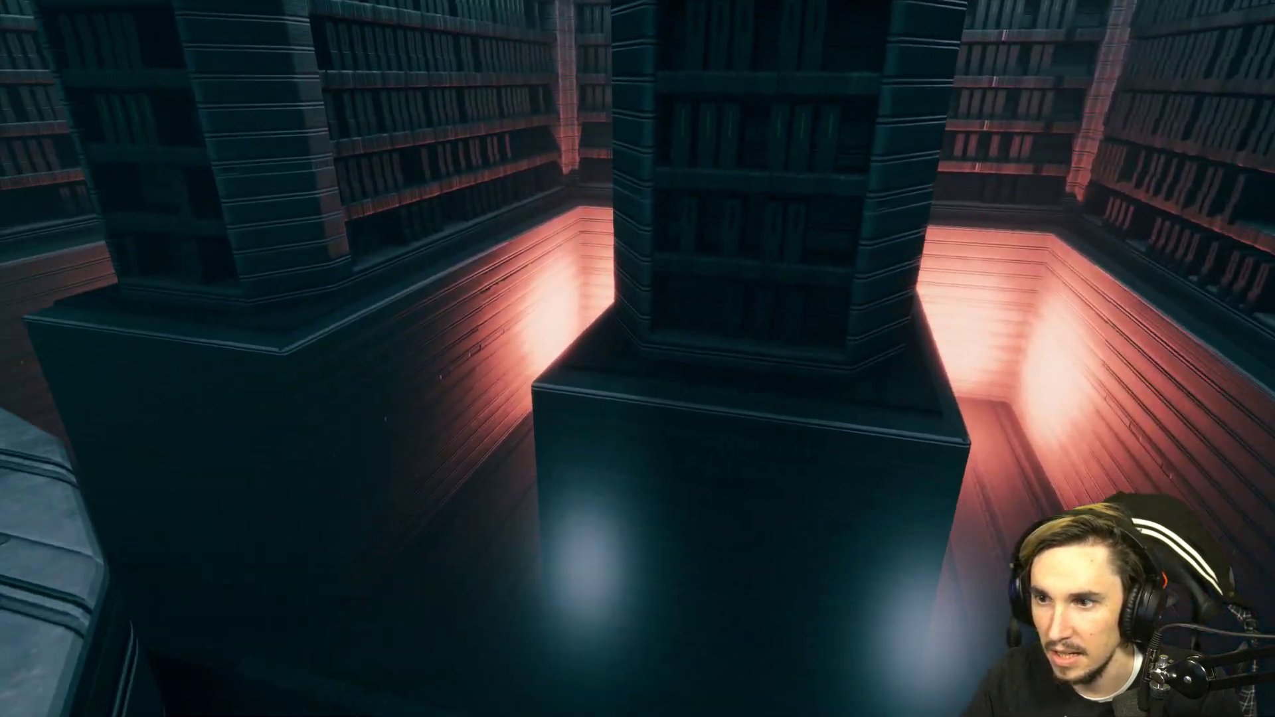
key("w")
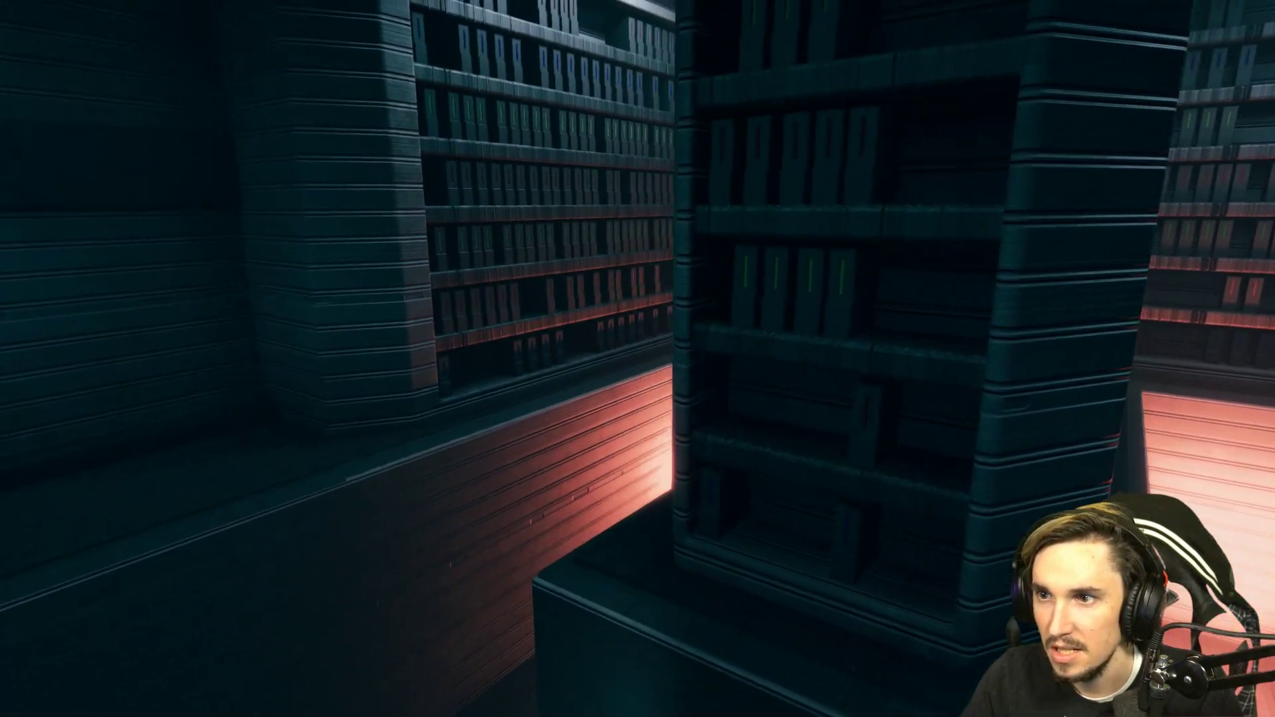
key("w")
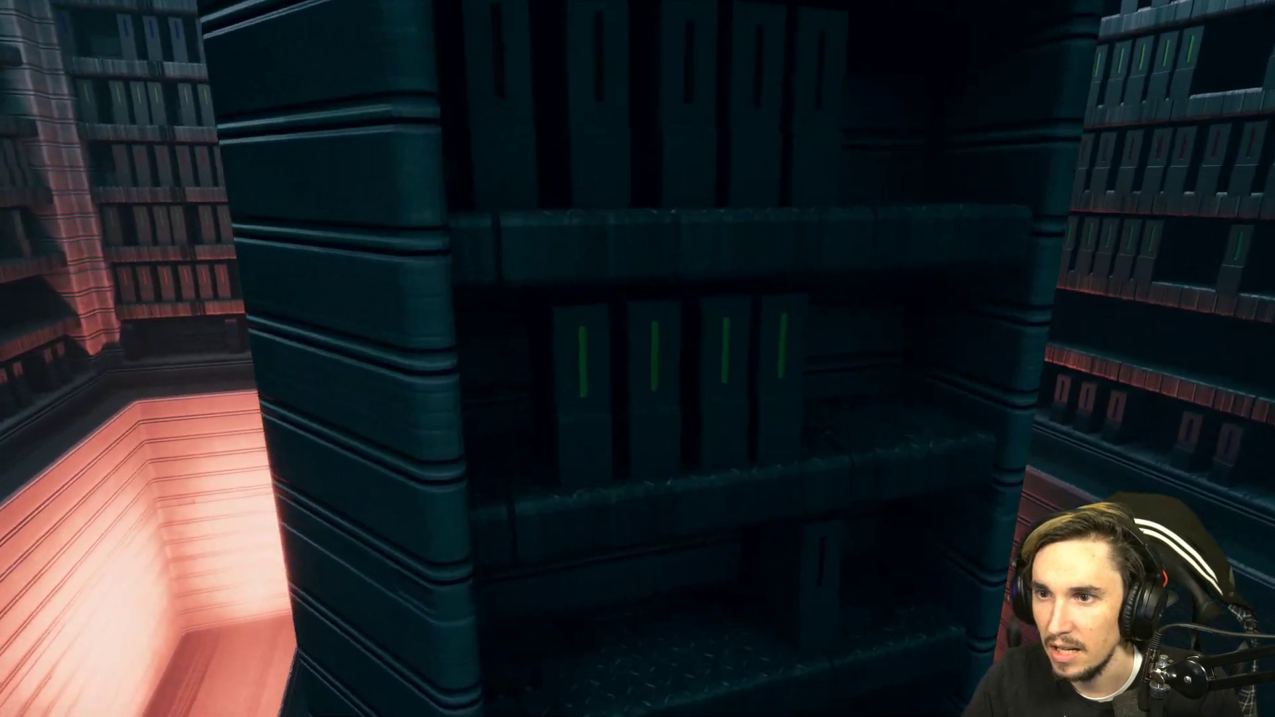
key("w")
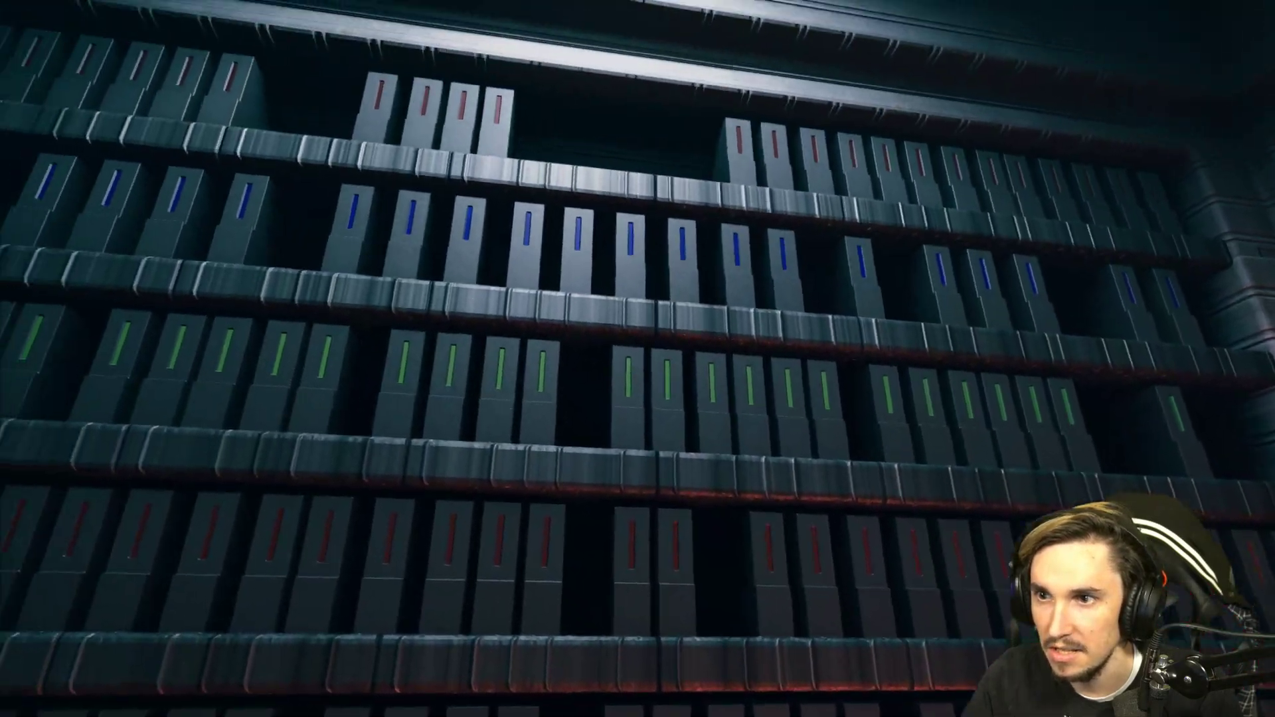
Step: Explore the narrow shelf passages down the tall shelf corridor to the dark end, then face the lit corridor
key("w")
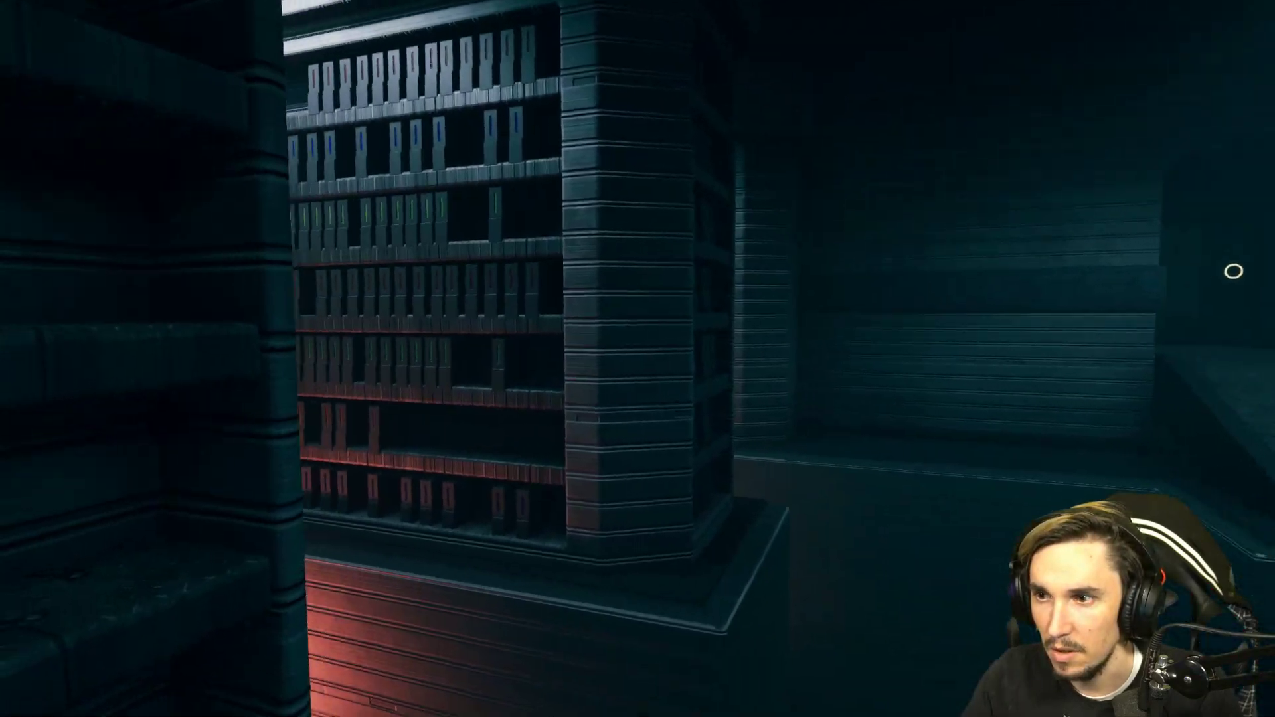
key("w")
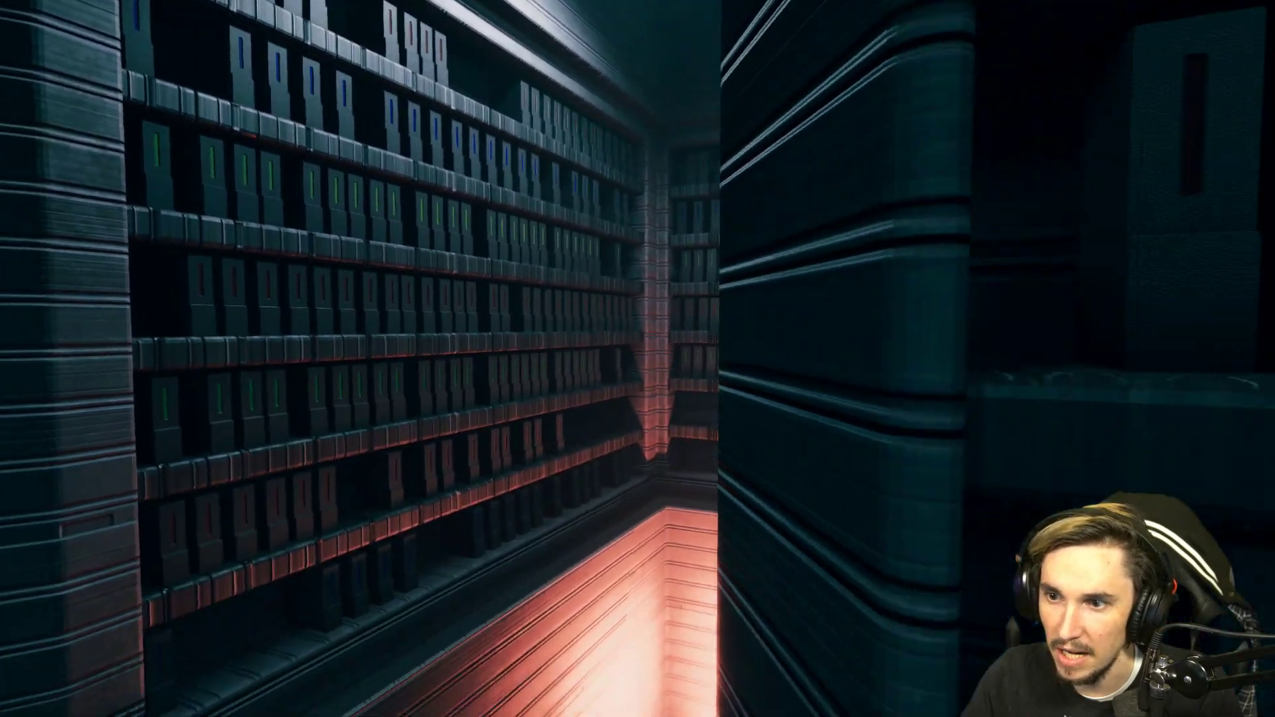
key("w")
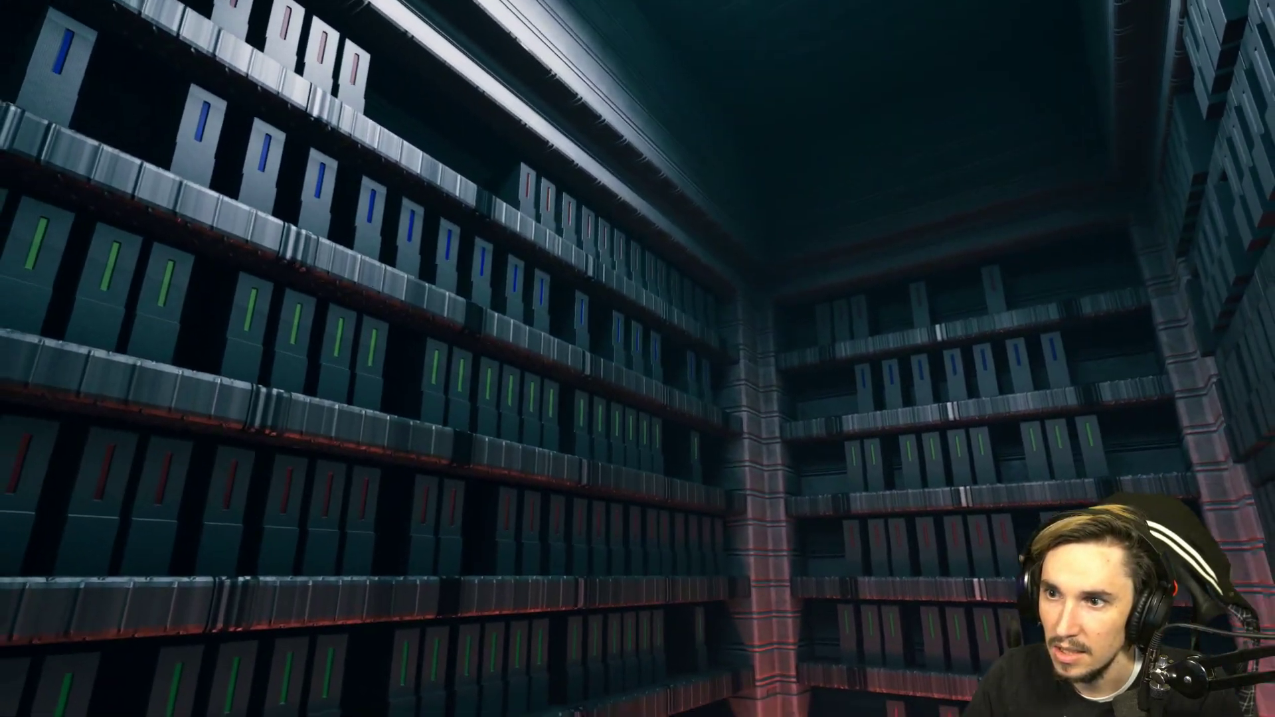
key("w")
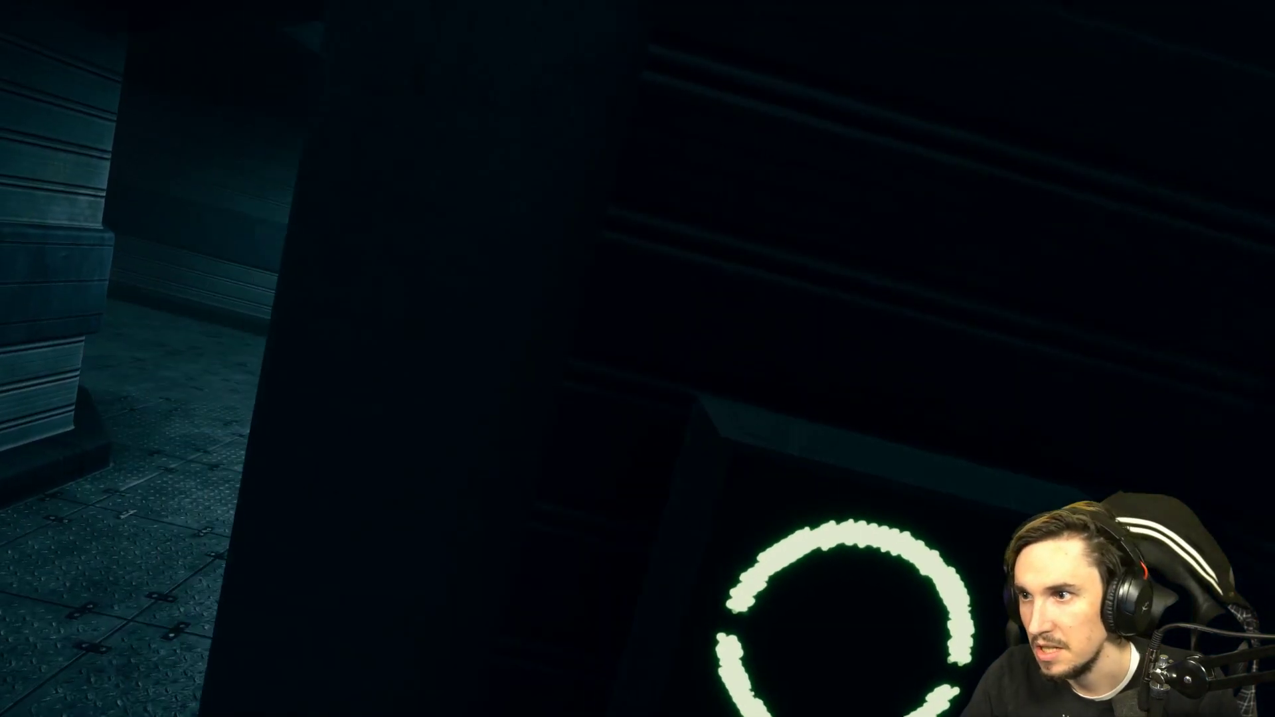
key("w")
Step: Round the corner through the dark corridor into the machine room and approach the first server rack
key("w")
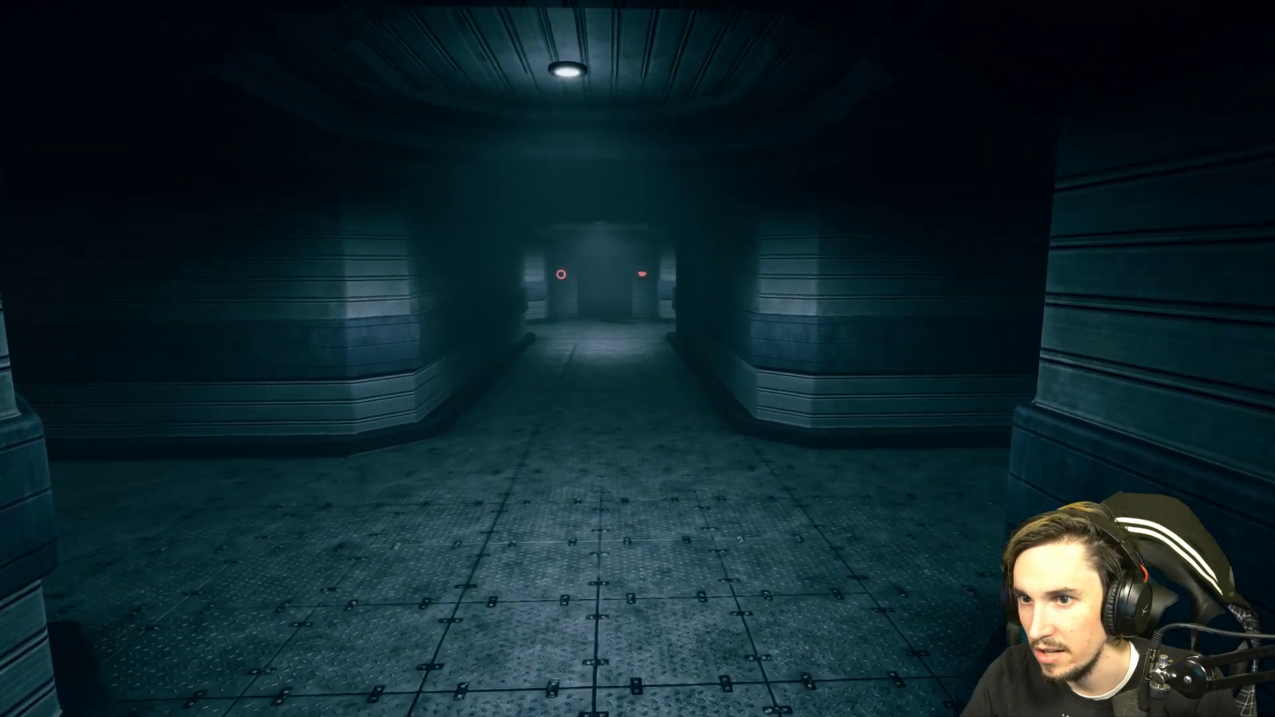
key("w")
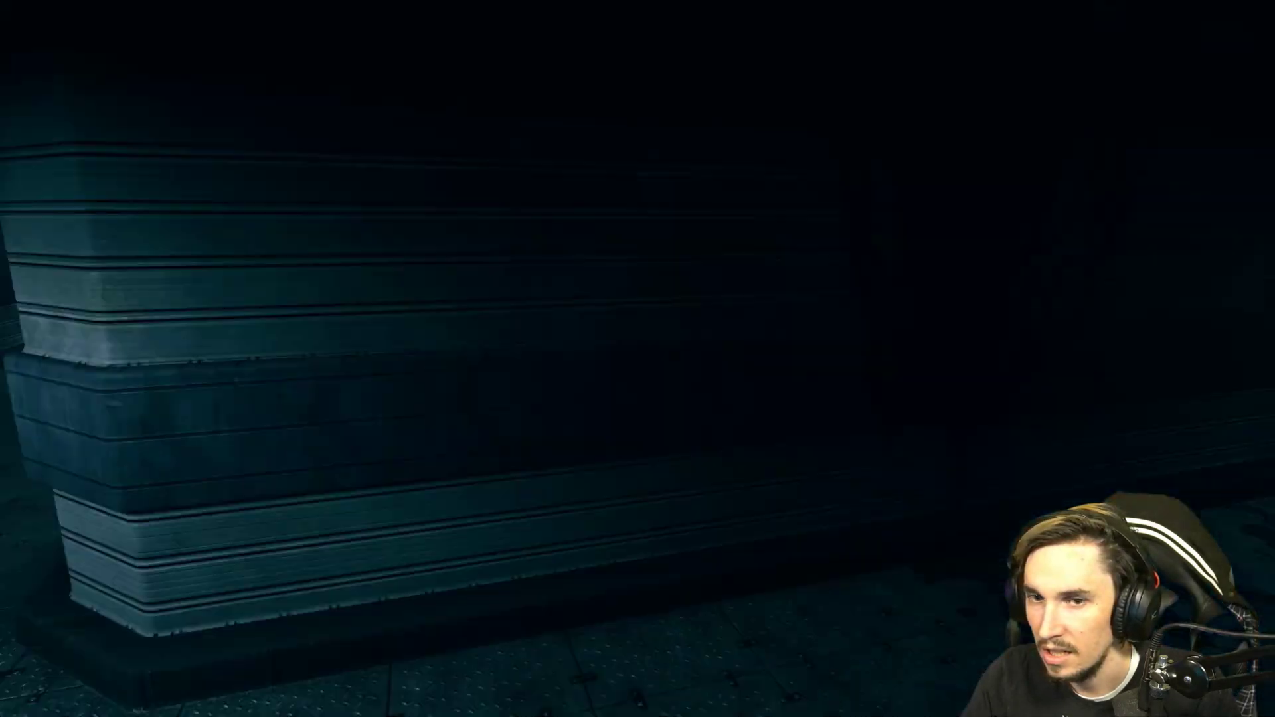
key("w")
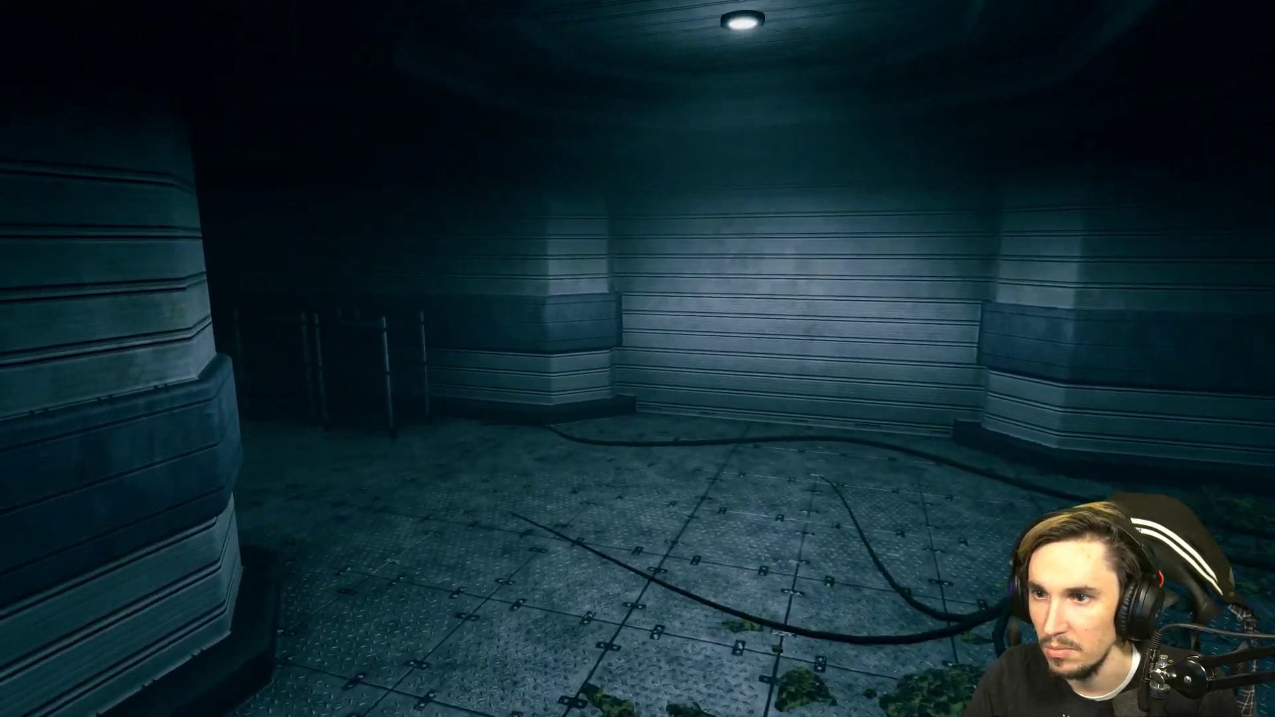
key("w")
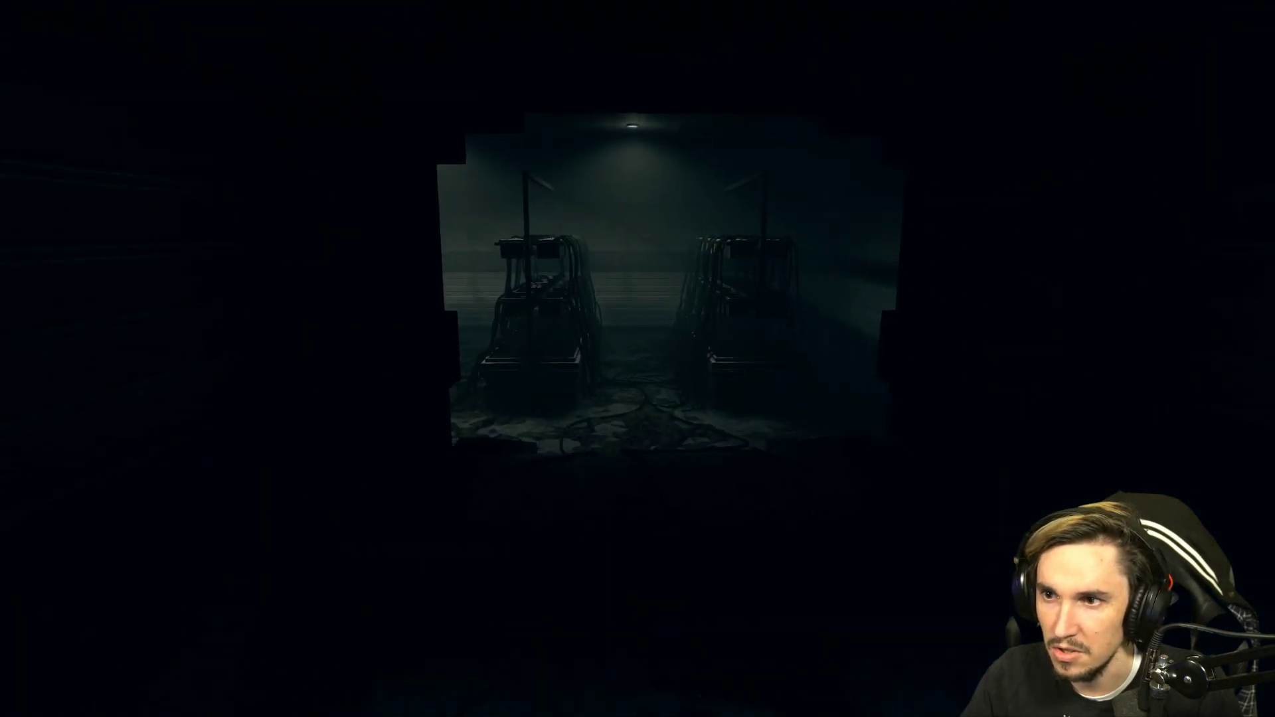
key("w")
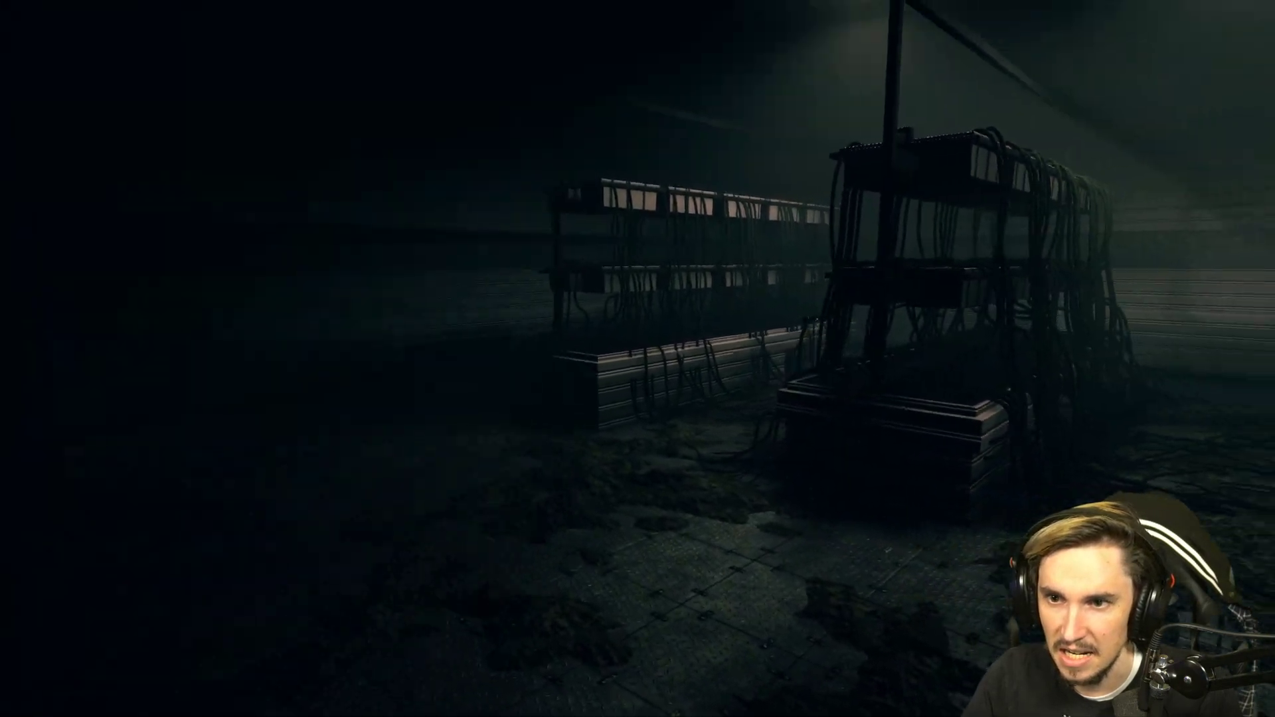
key("w")
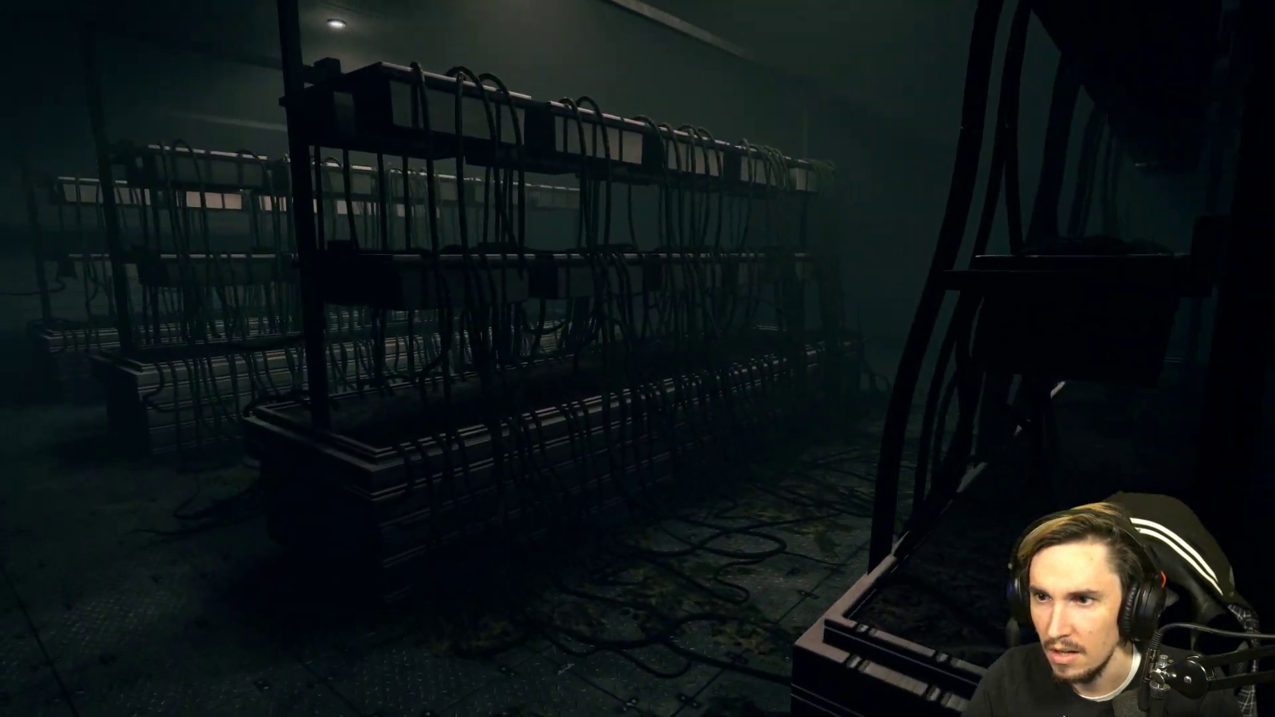
Step: Walk the aisle between the cable-covered server racks and out through the lit doorway into the corridor
key("w")
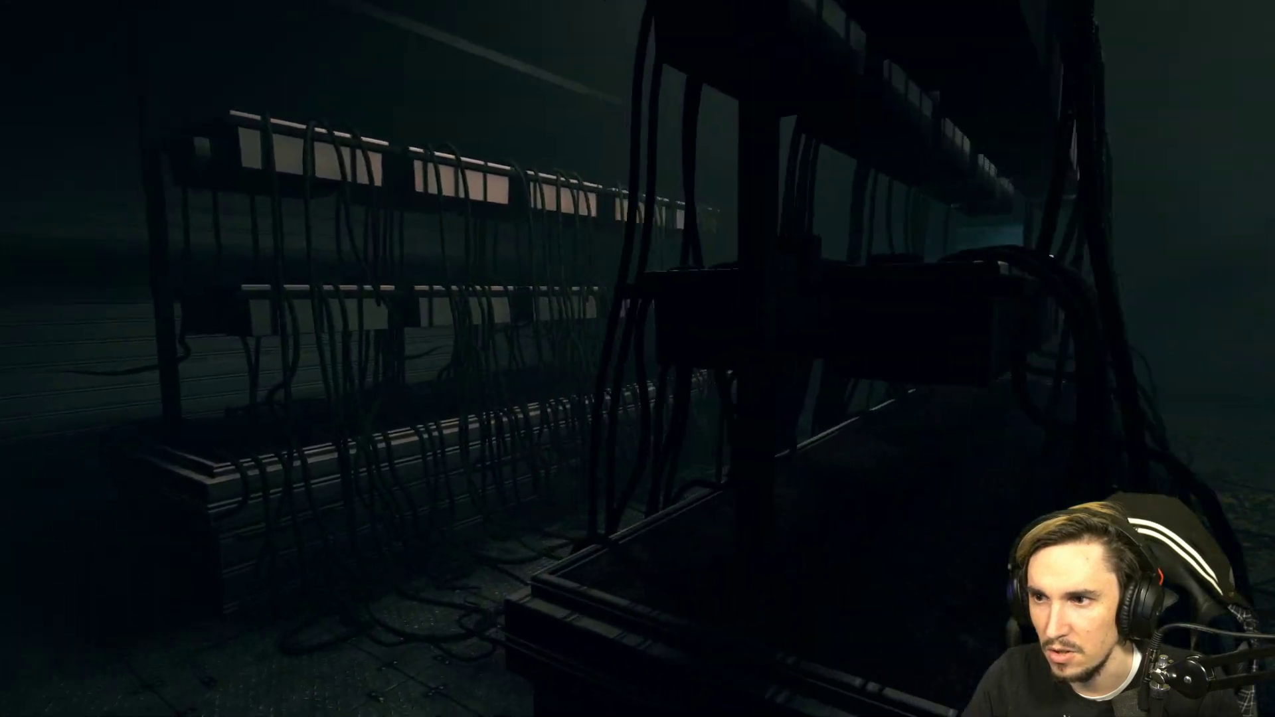
key("w")
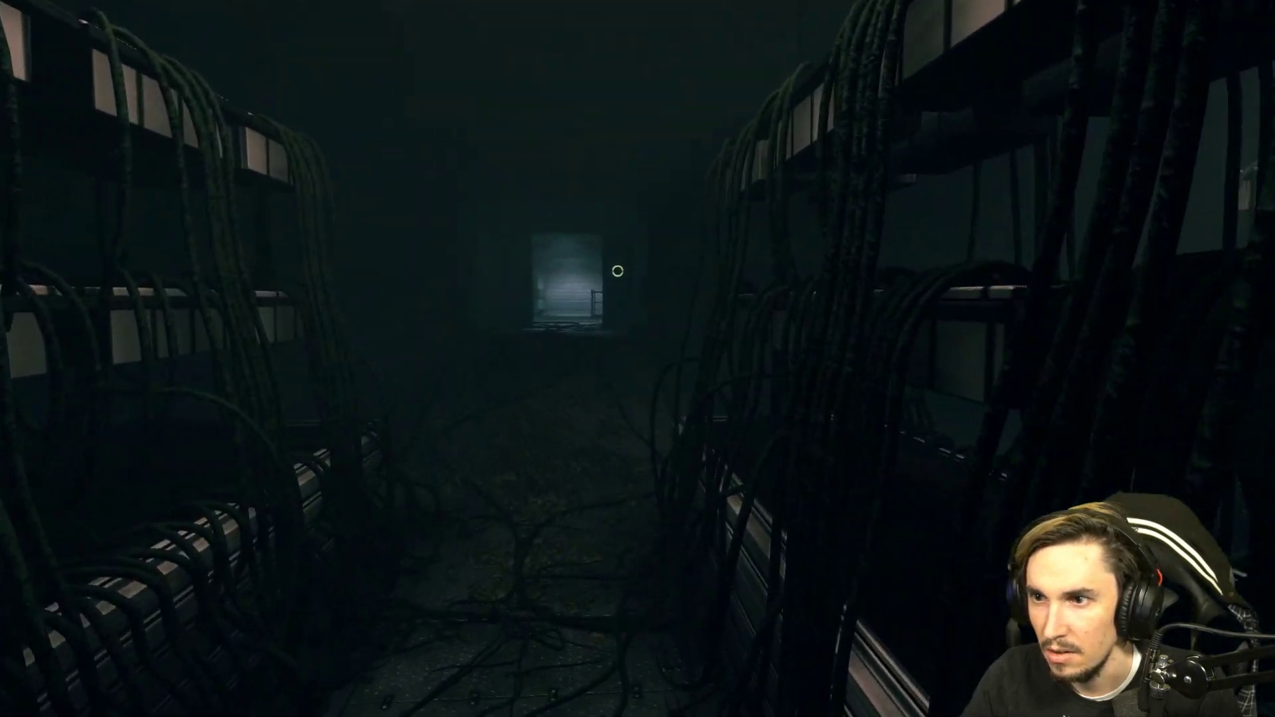
key("w")
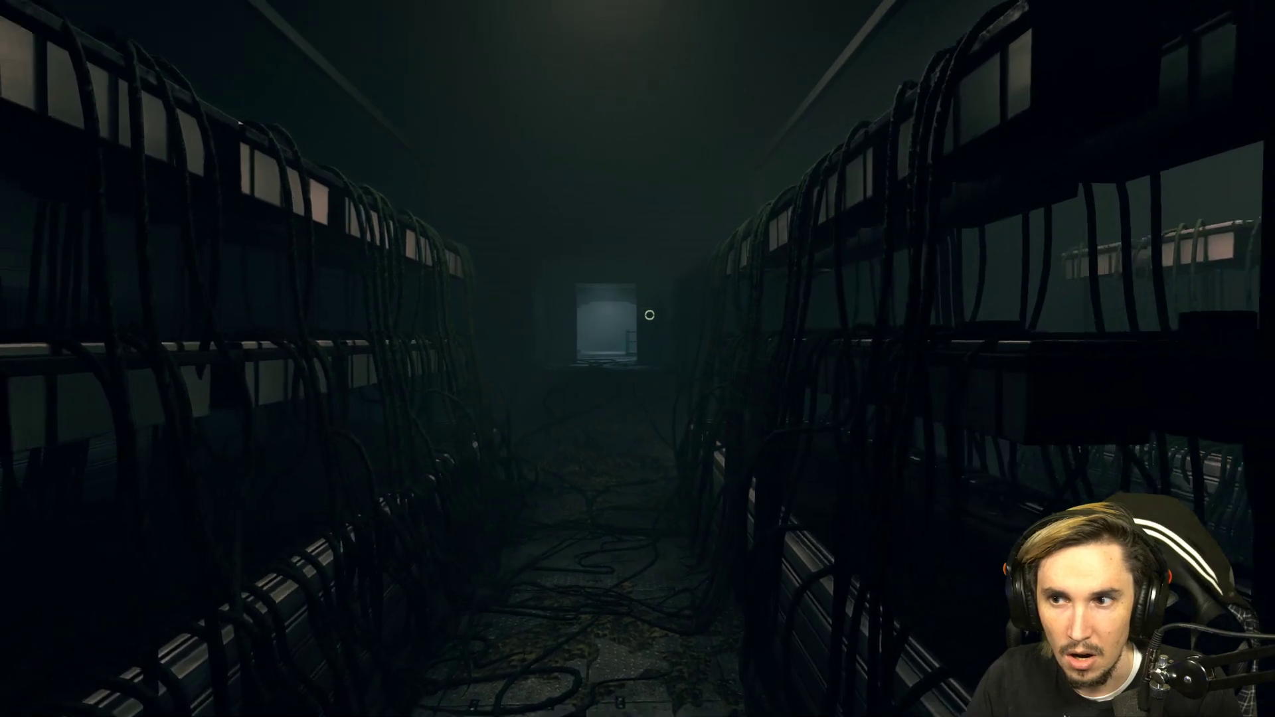
key("w")
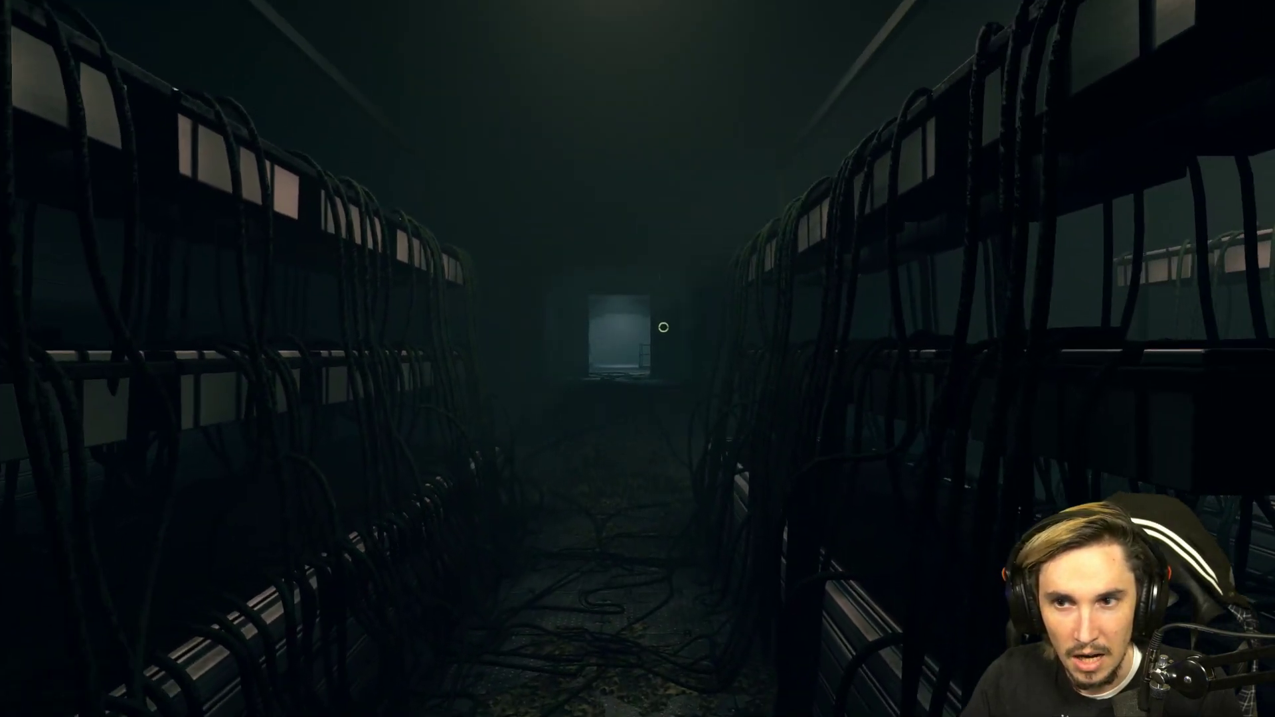
key("w")
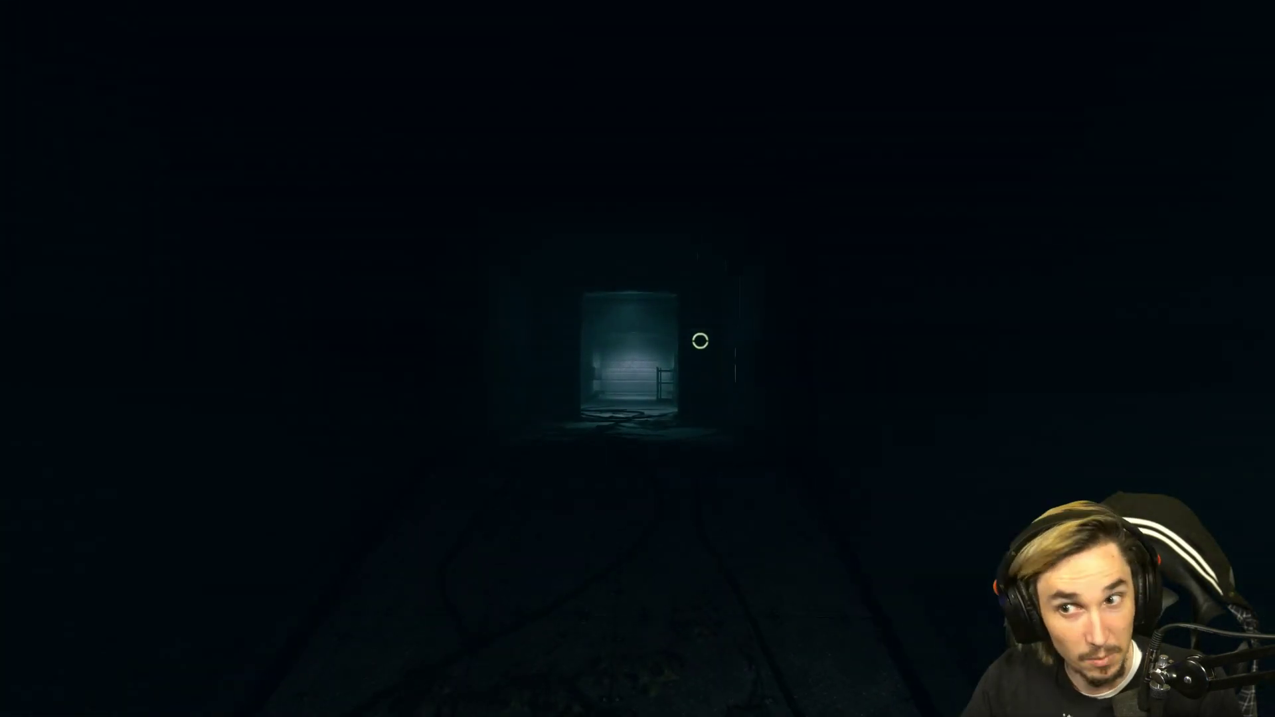
key("w")
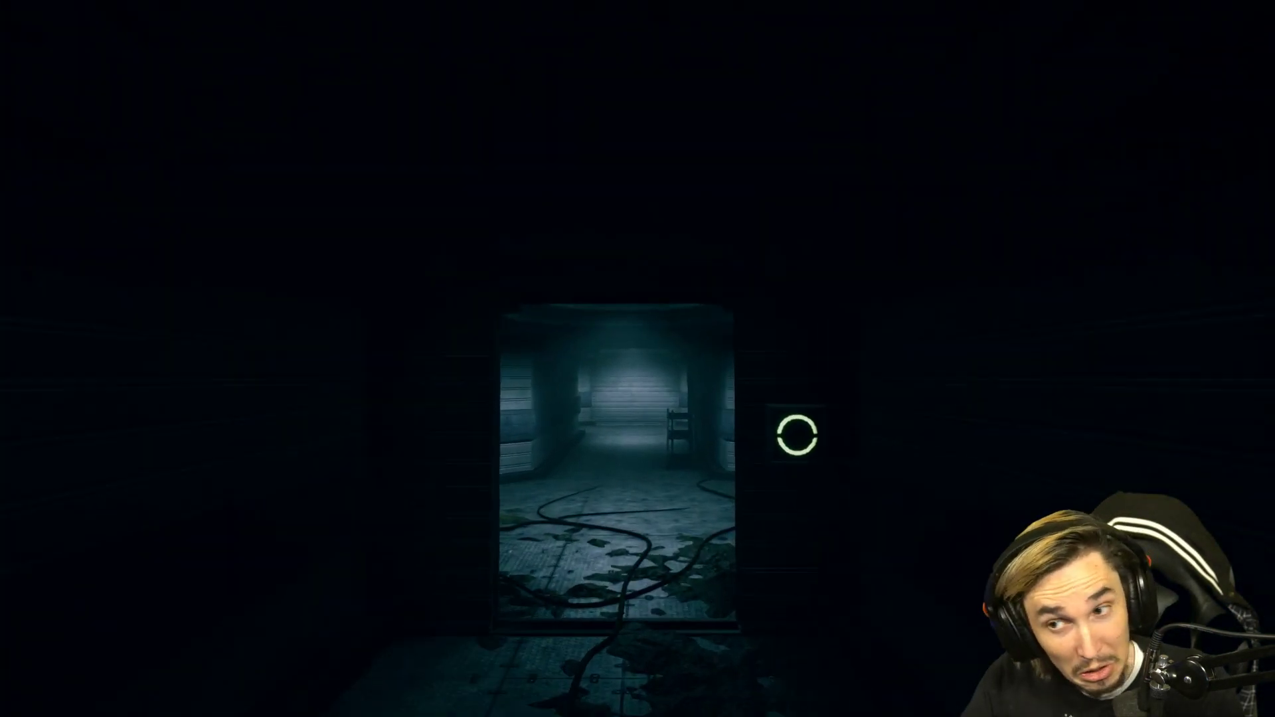
key("w")
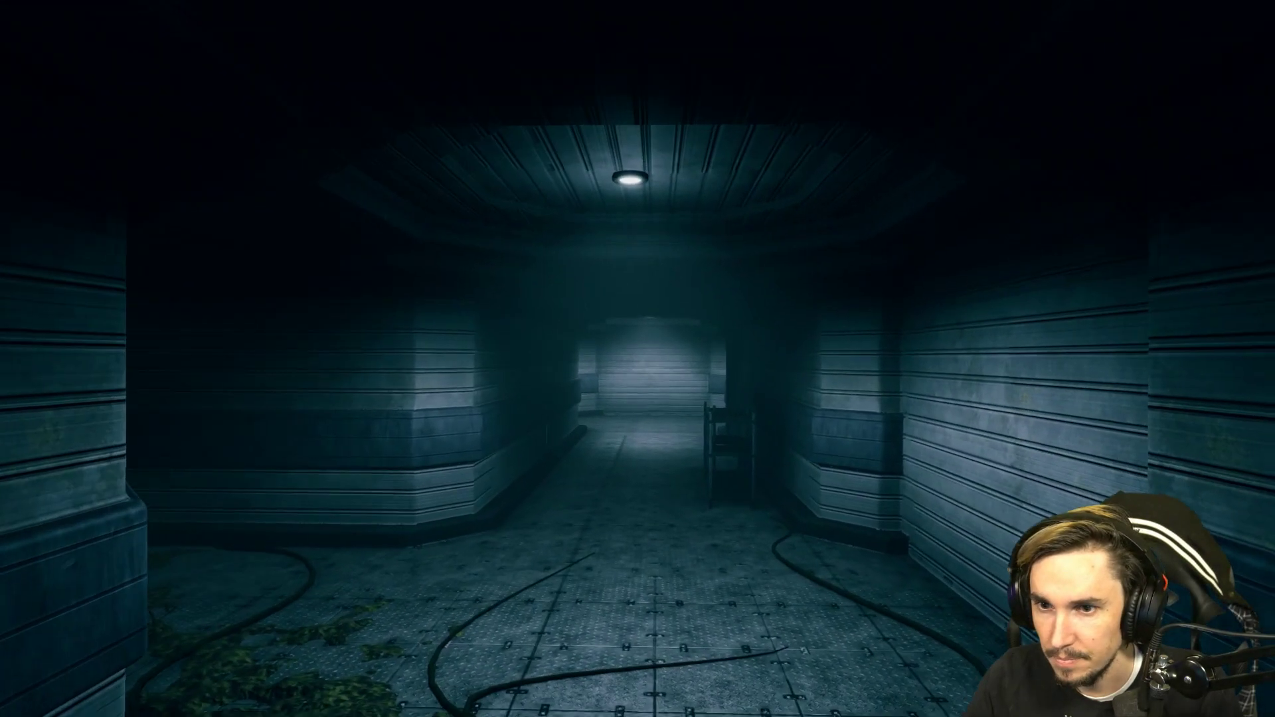
Step: Round the pillar into the red corridor, circle the server cabinets to the electrical panel and the glowing floor device
key("w")
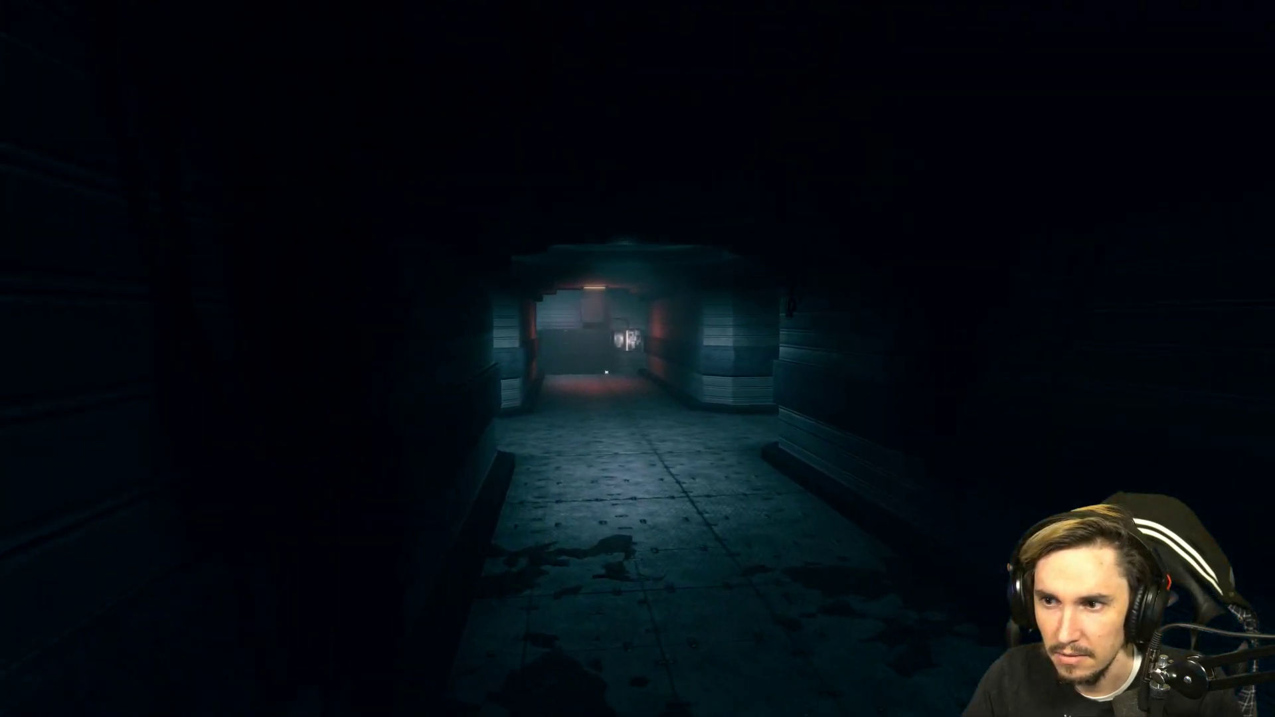
key("w")
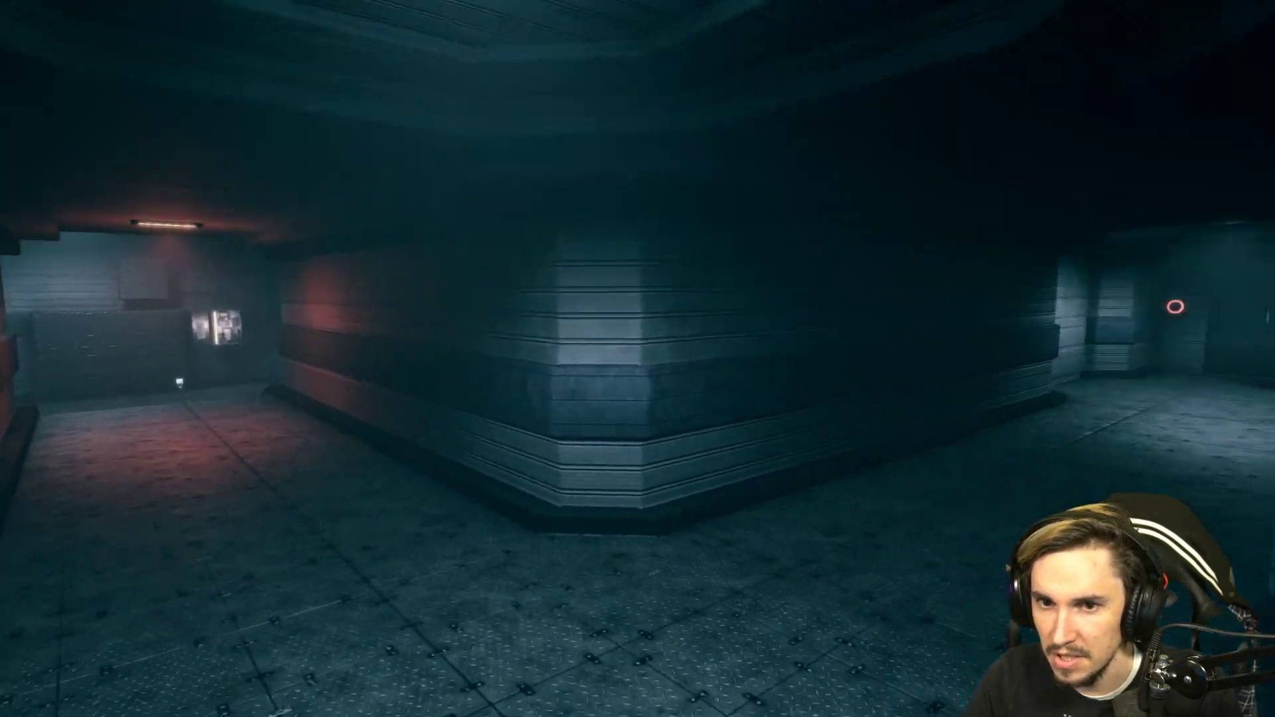
key("w")
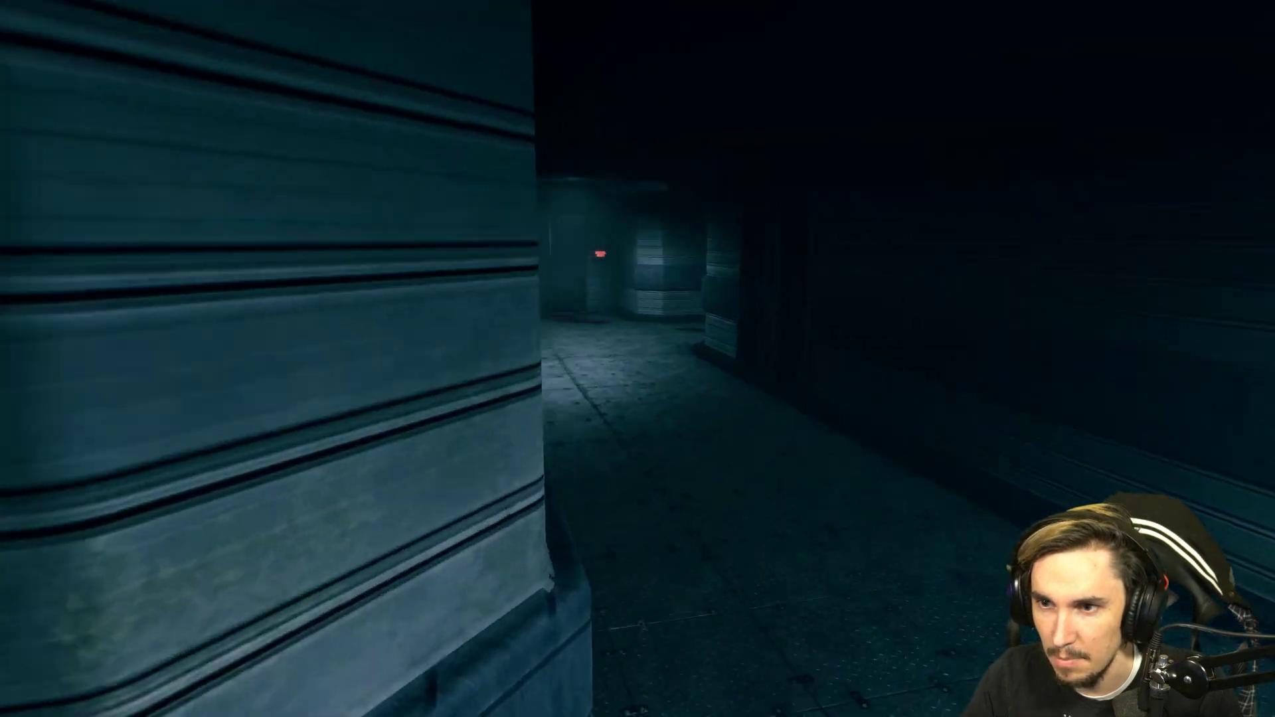
key("w")
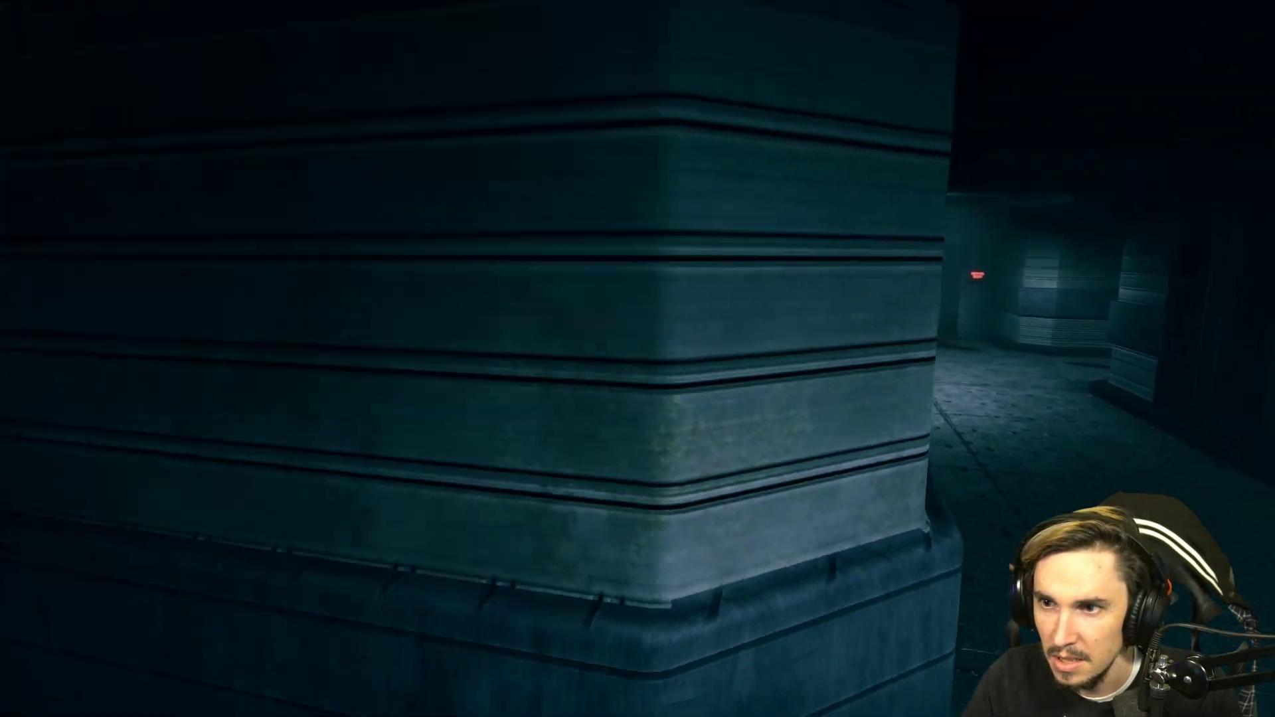
key("w")
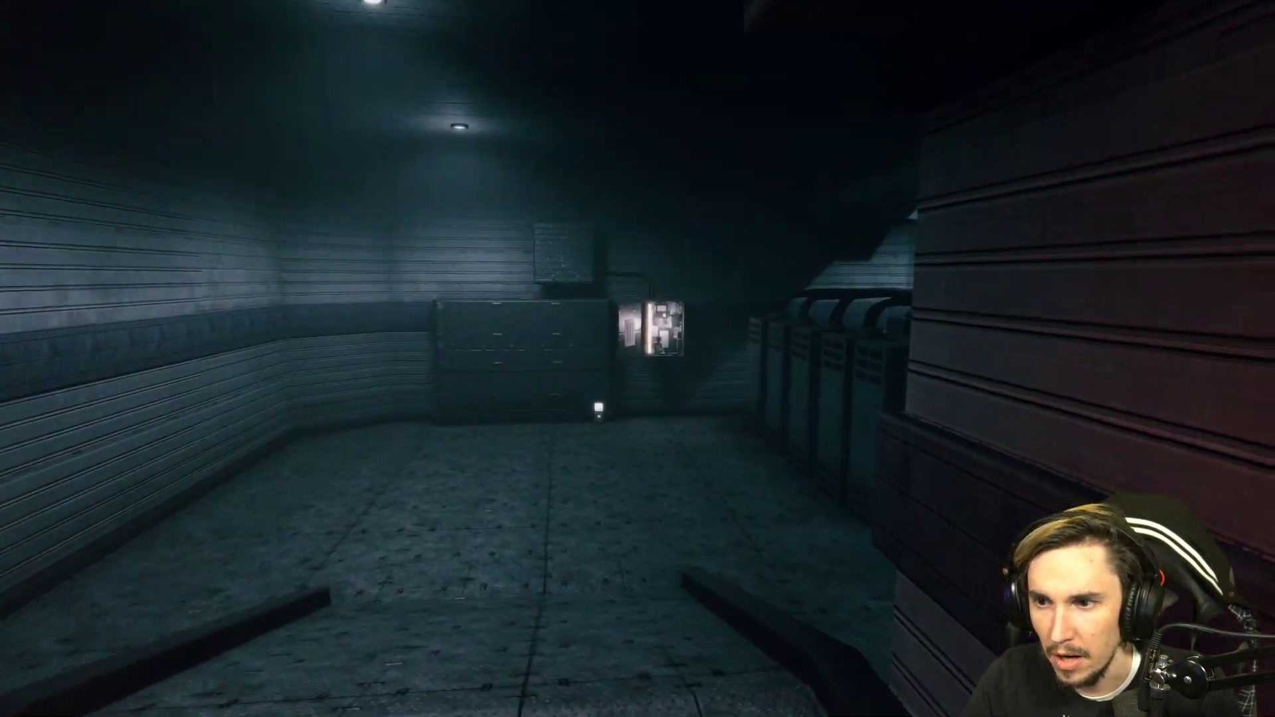
key("w")
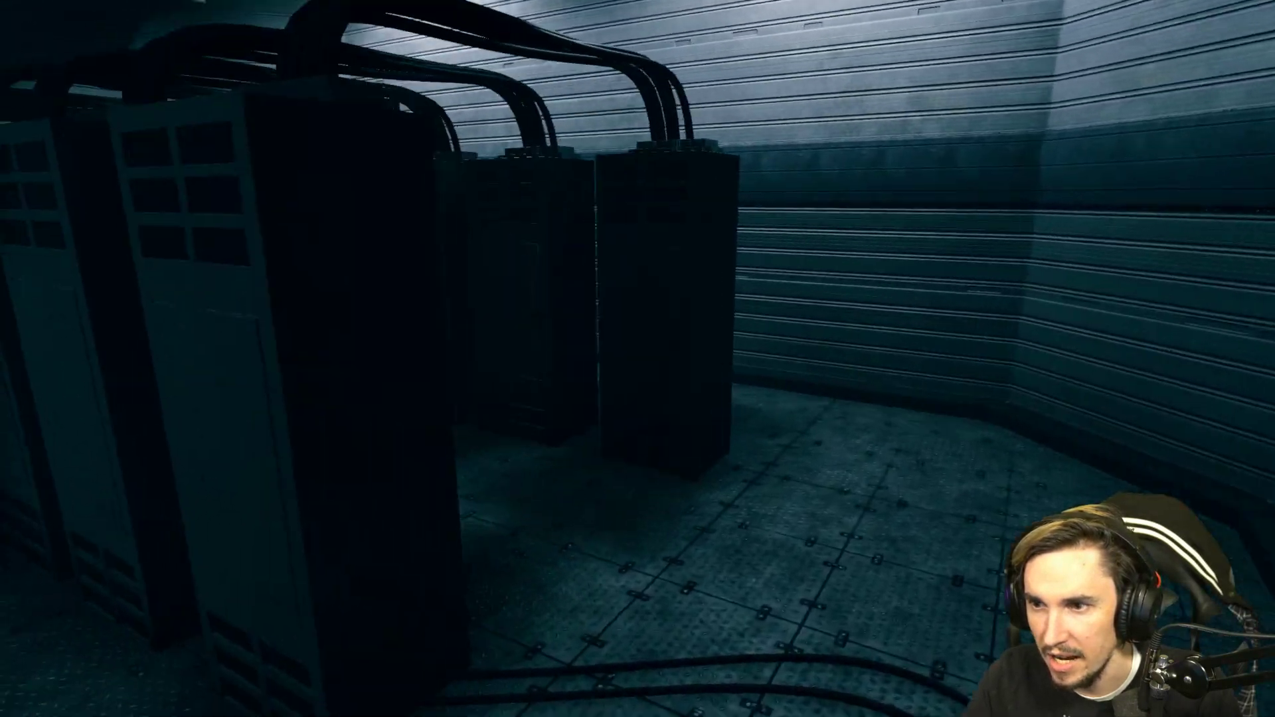
key("w")
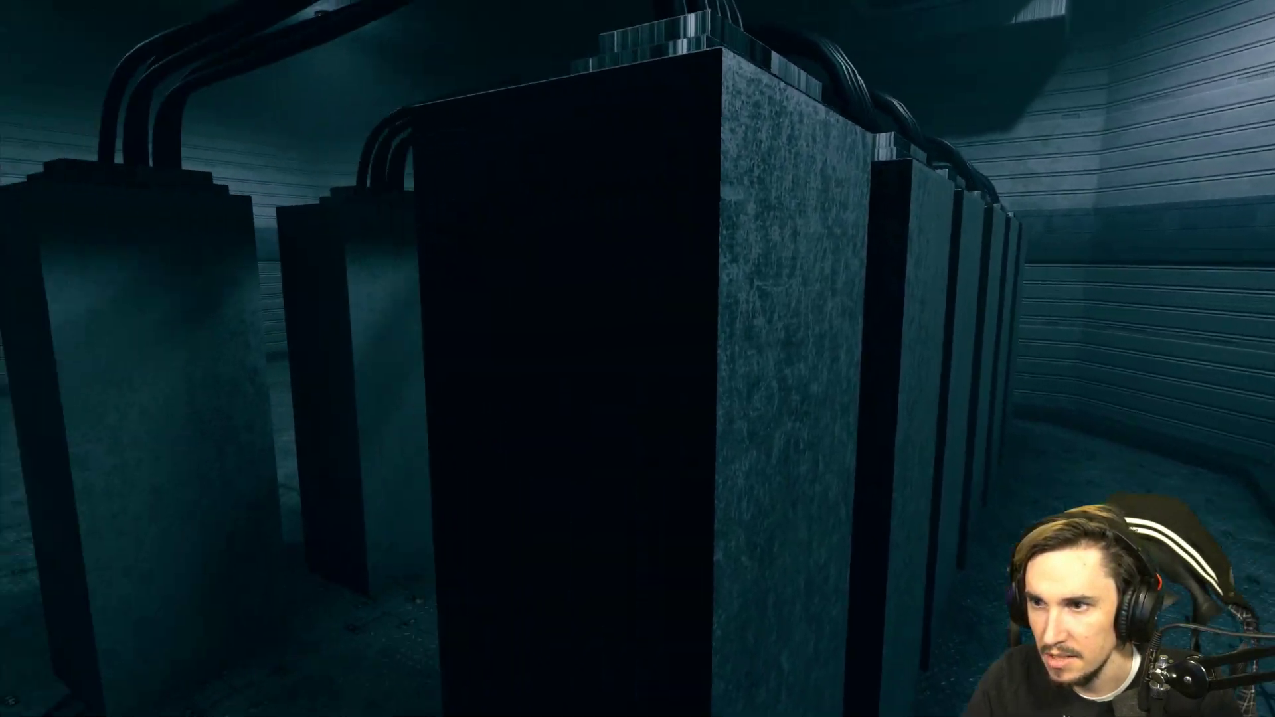
key("w")
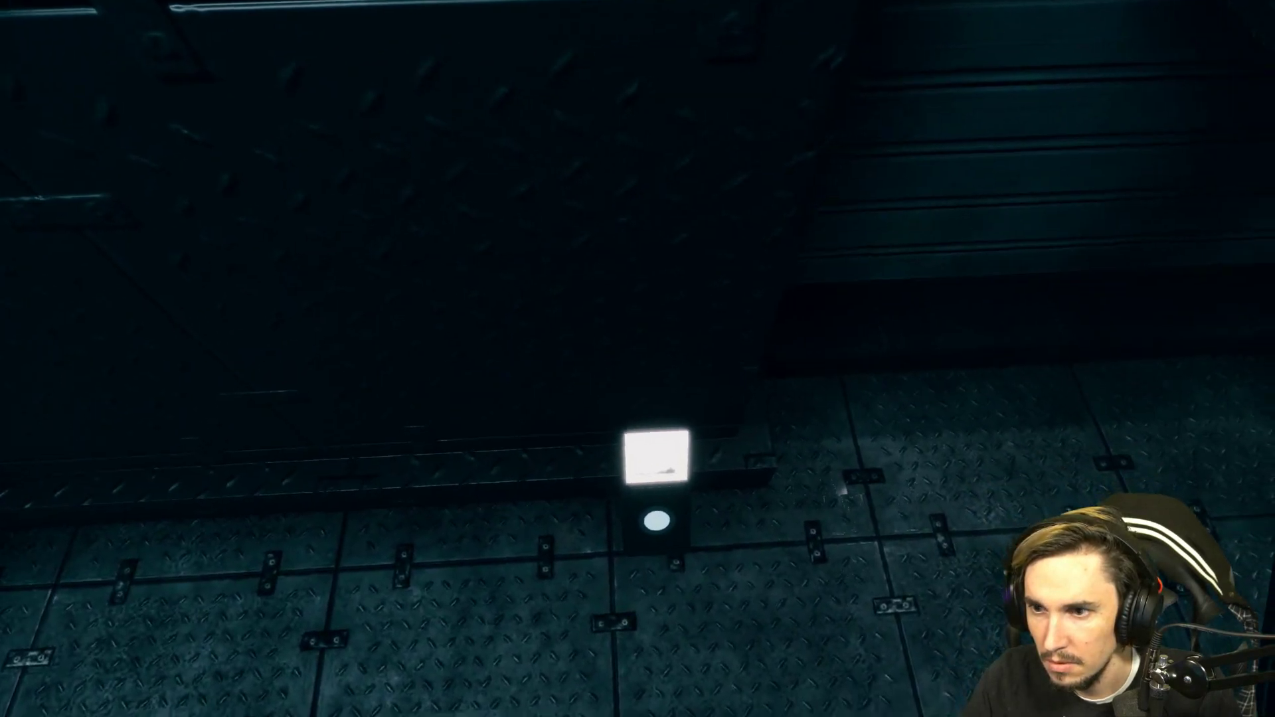
Step: Step back from the glowing floor device and walk into the red-lit corridor
key("s")
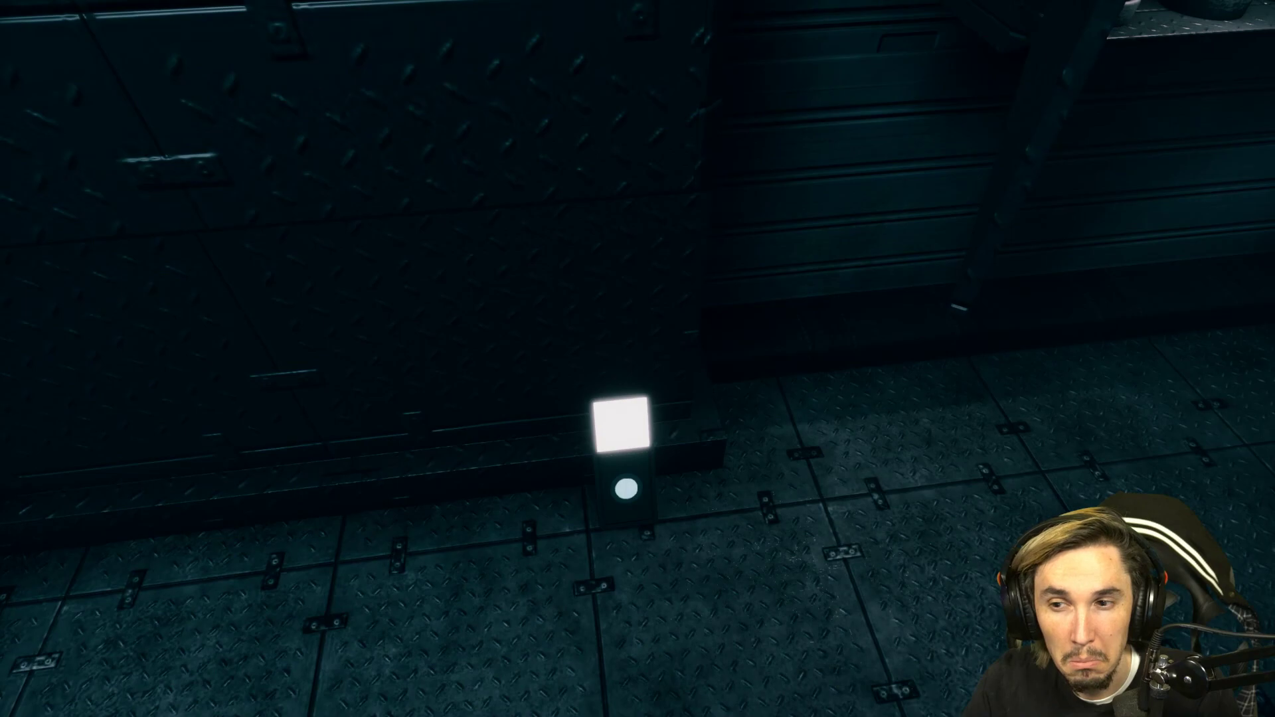
key("w")
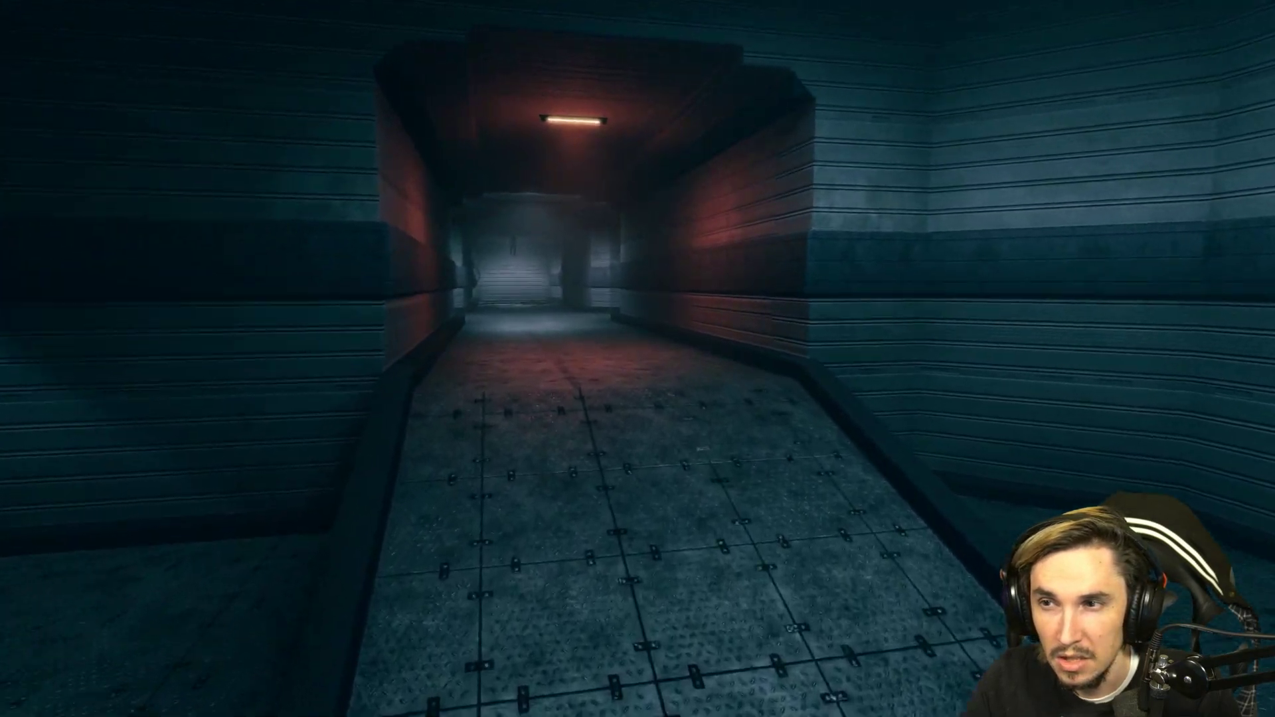
Step: Walk the corridors to the closed doors by the CONTROL ROOM sign, then turn back into the red-lit corridor
key("w")
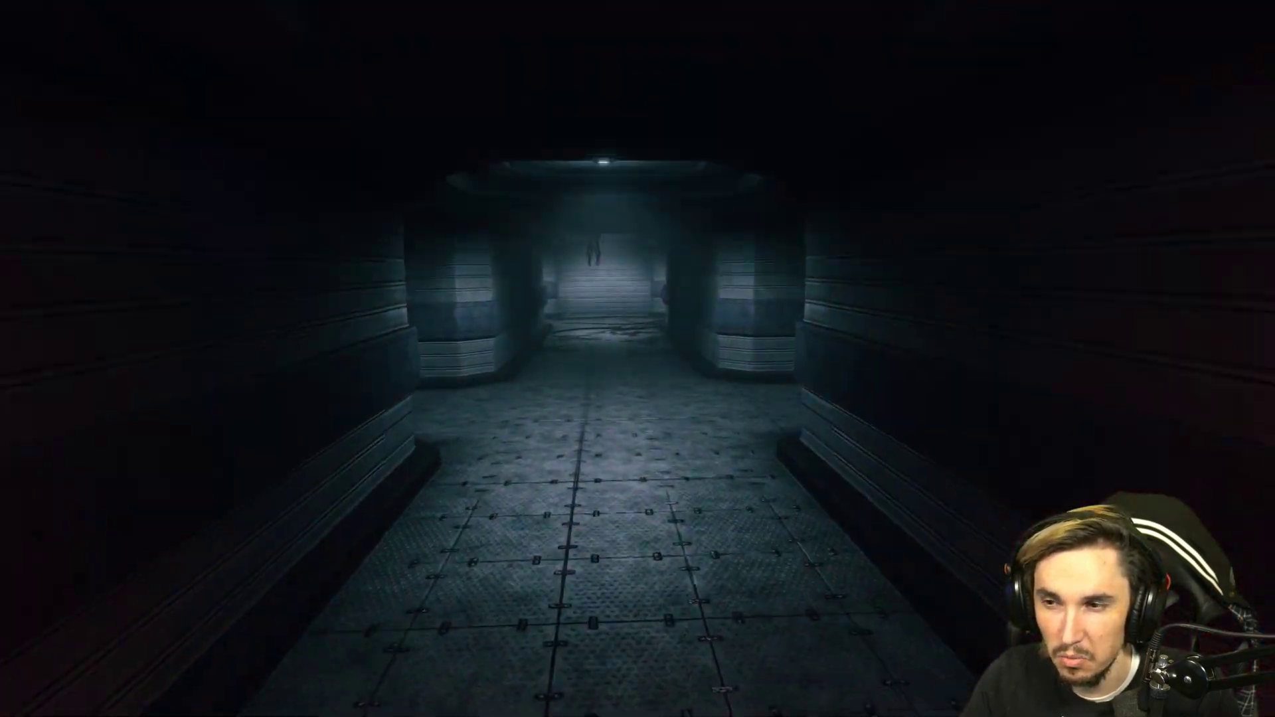
key("w")
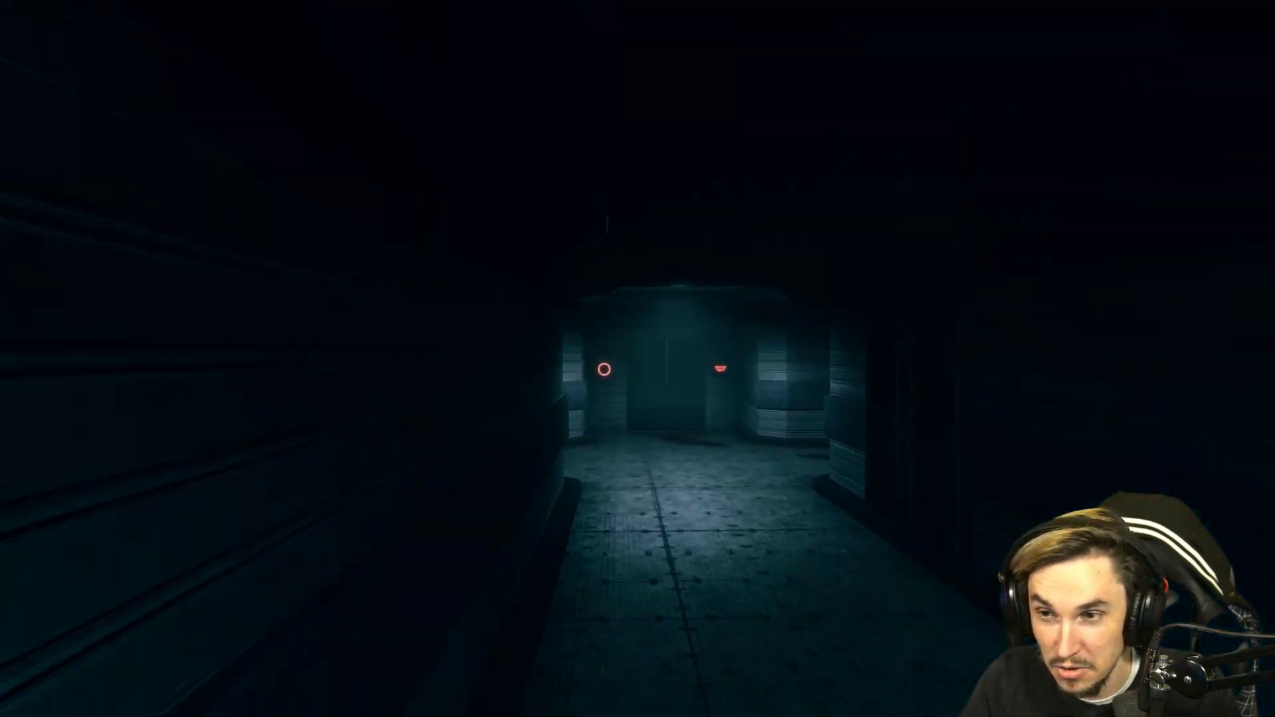
key("w")
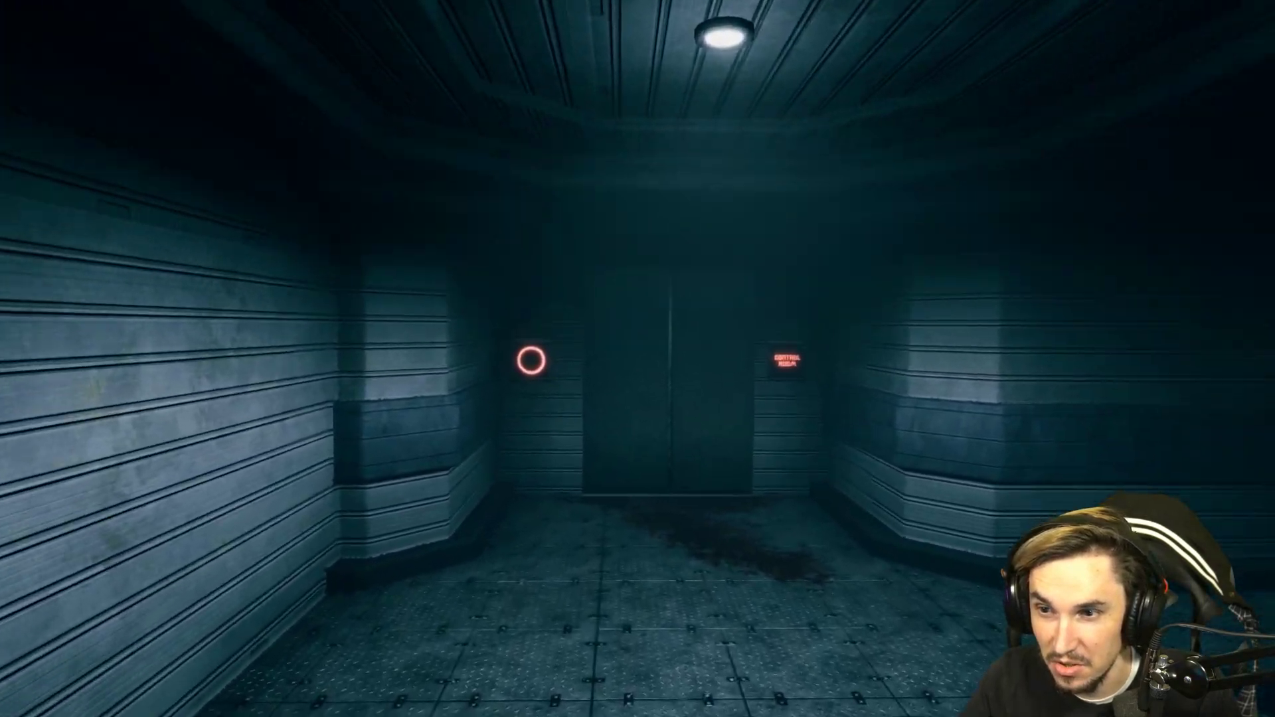
key("w")
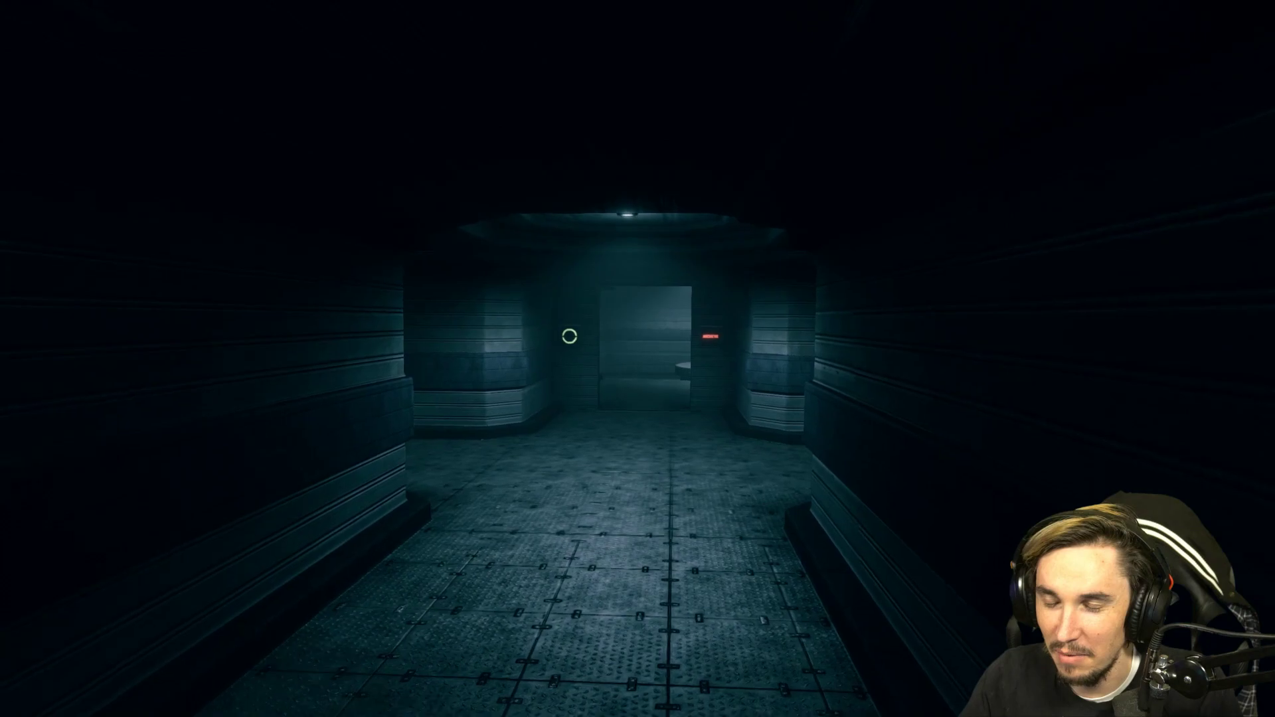
key("w")
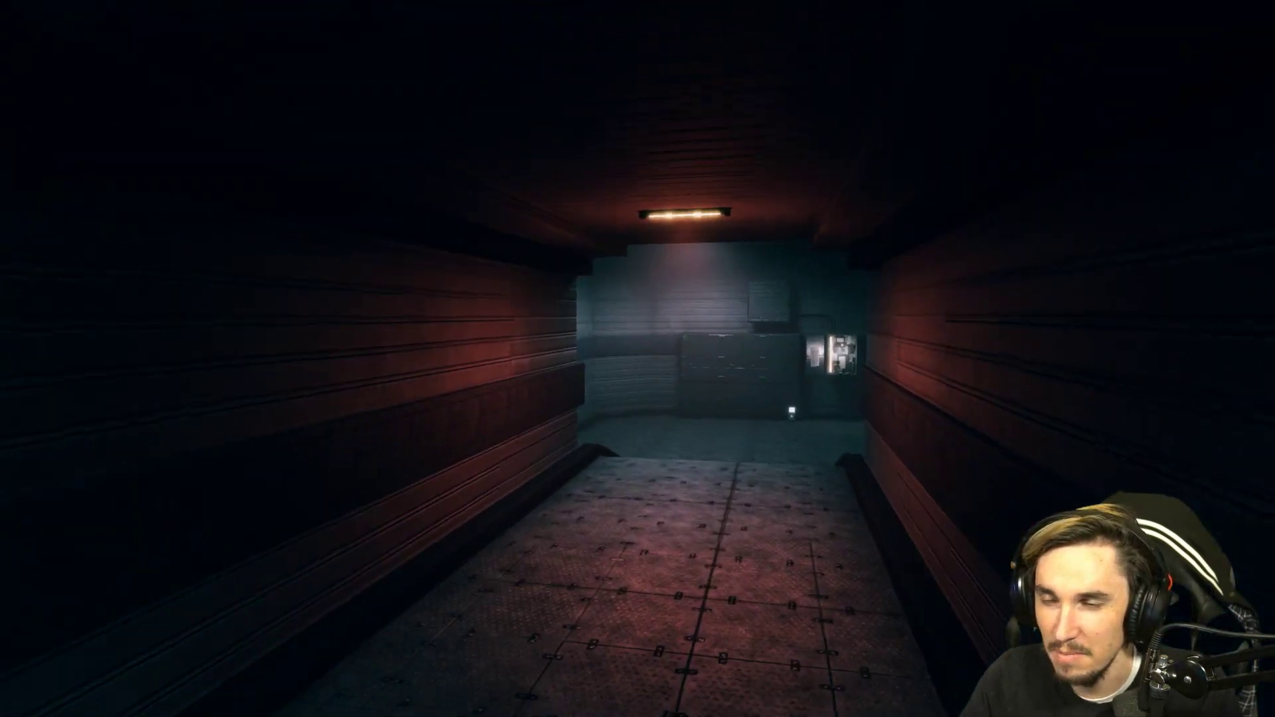
Step: Walk to the open electrical panel in the server room and light its second and third tubes
key("w")
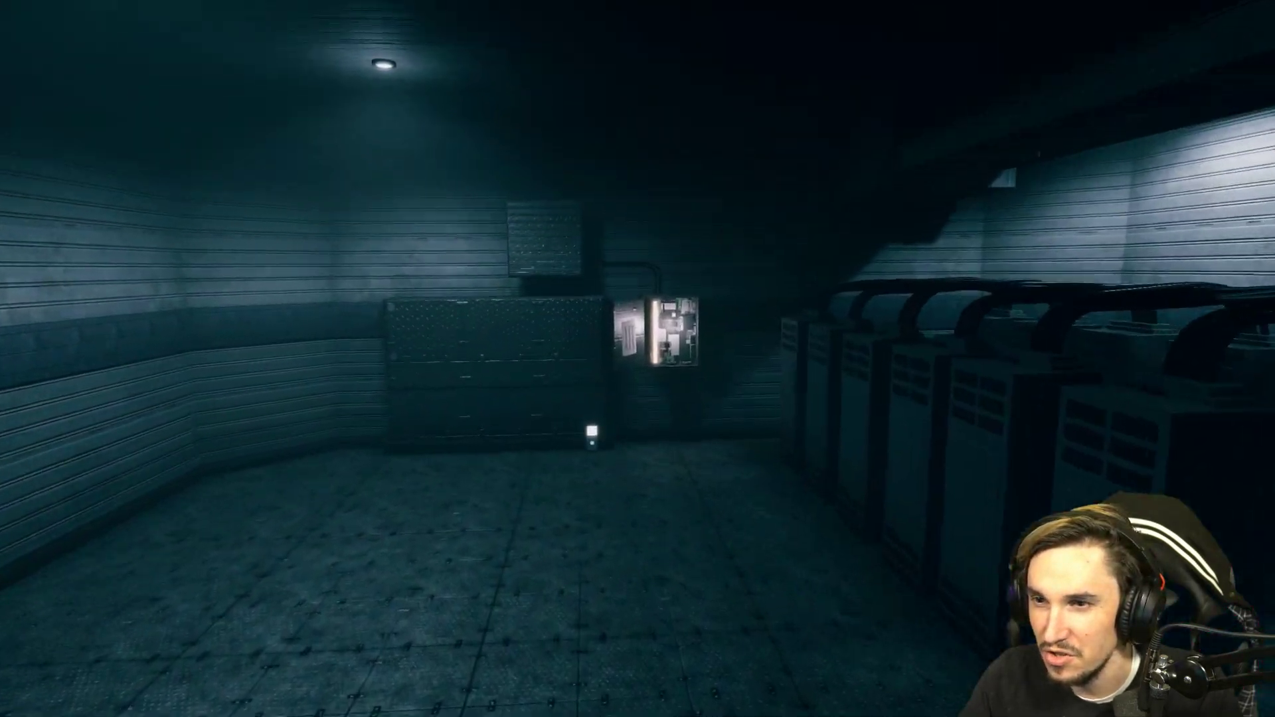
key("w")
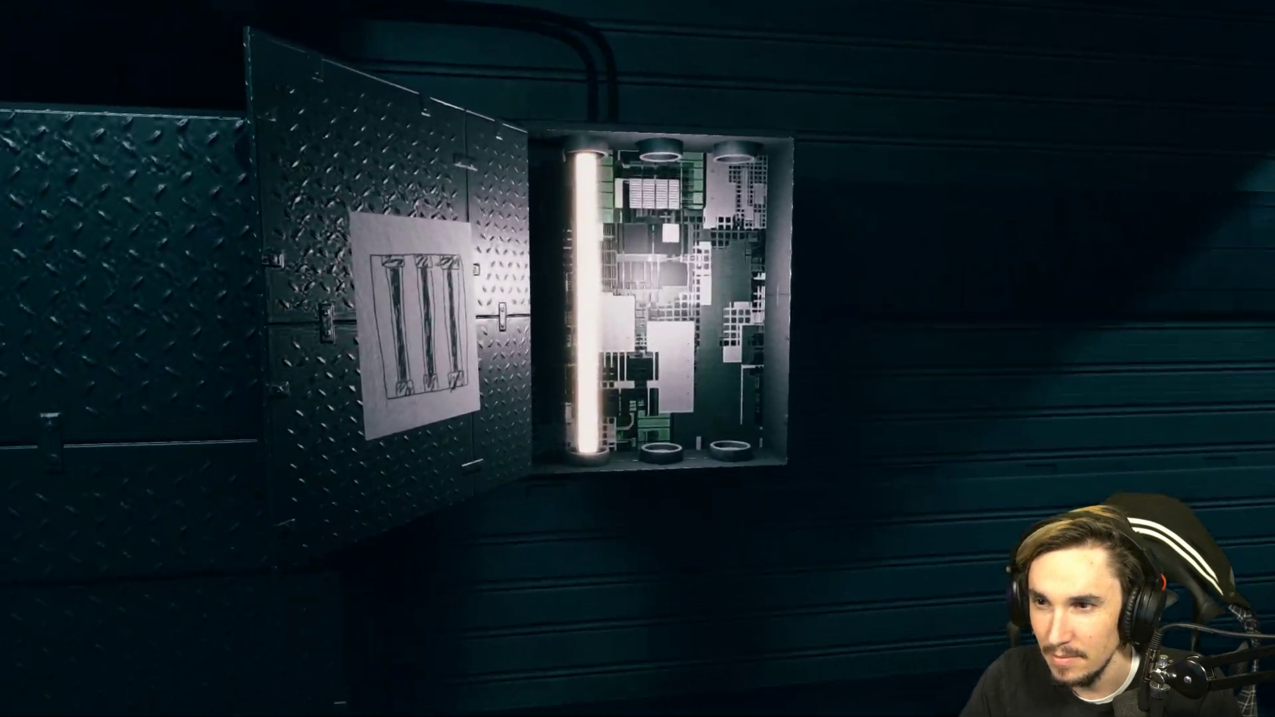
key("e")
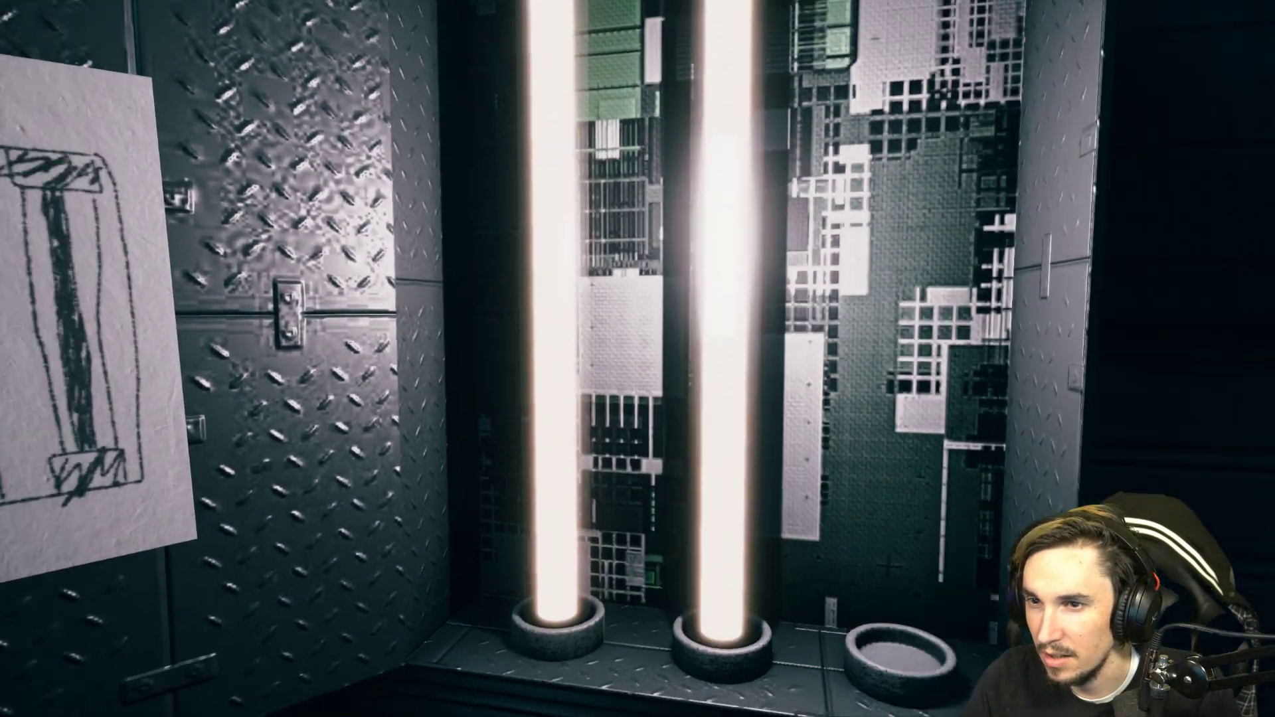
key("e")
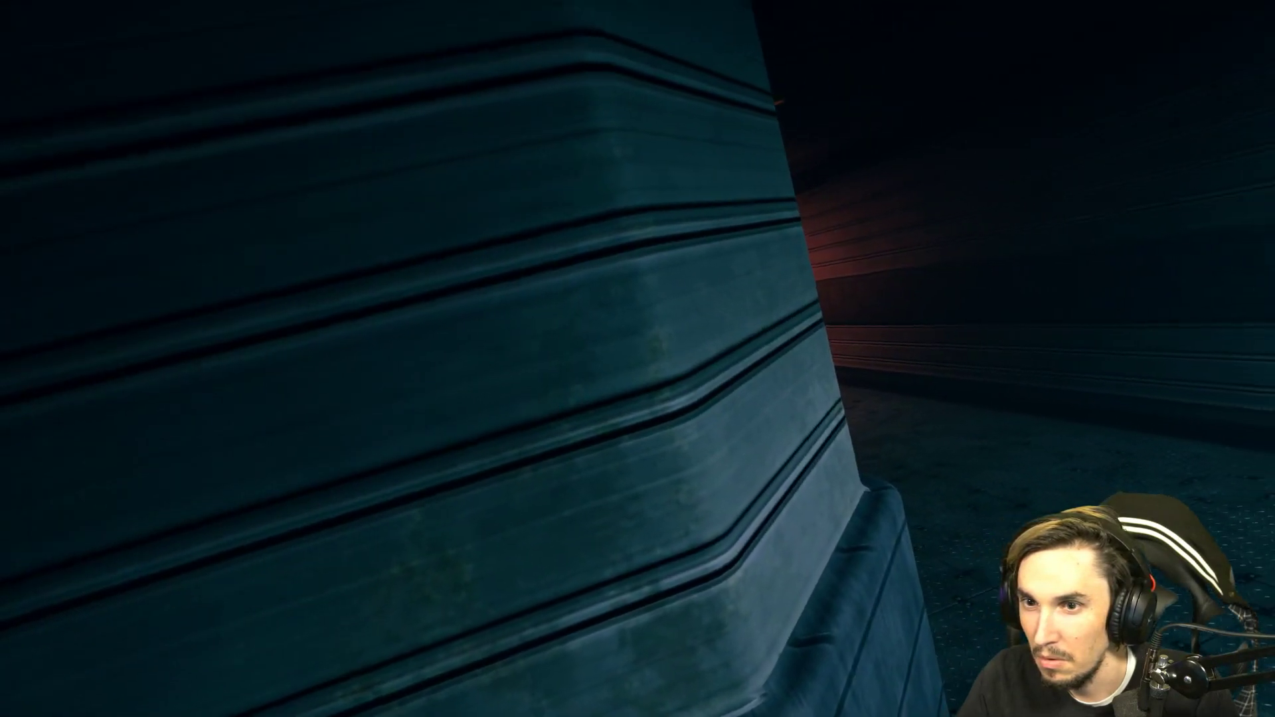
Step: Walk the dark corridor into the cafeteria and stop beside the red Command Bridge emergency sign
key("w")
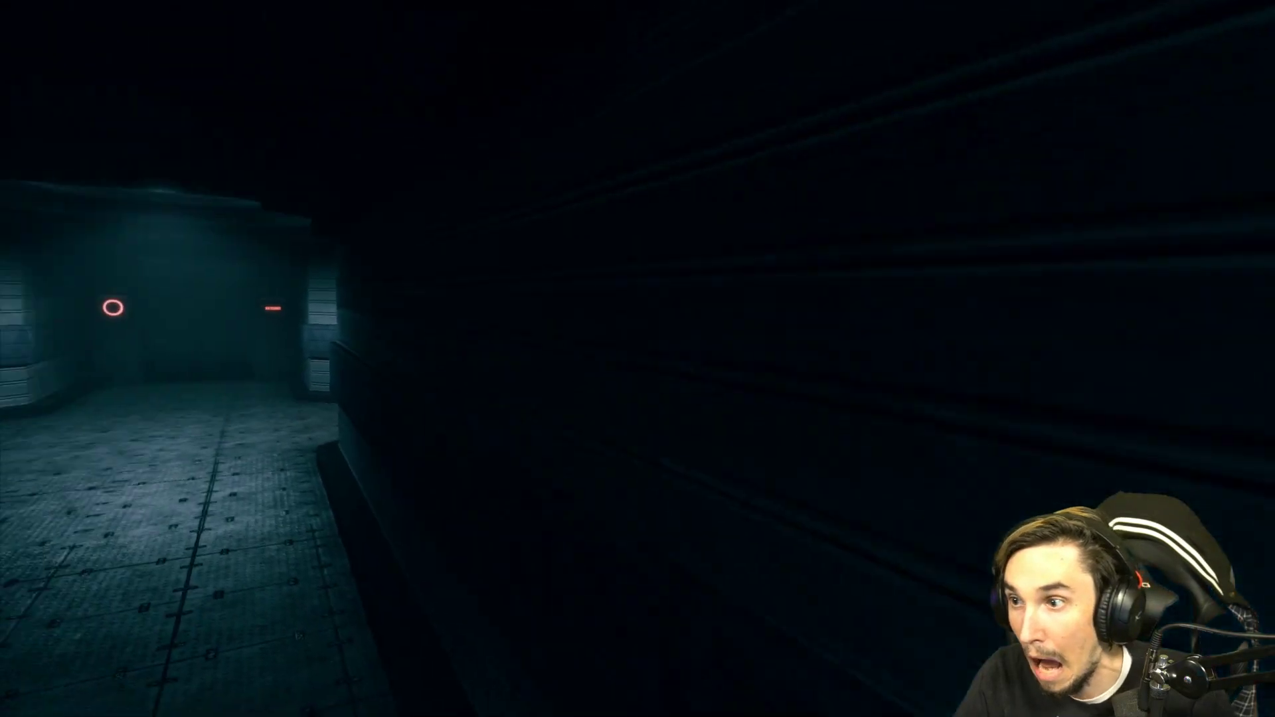
key("w")
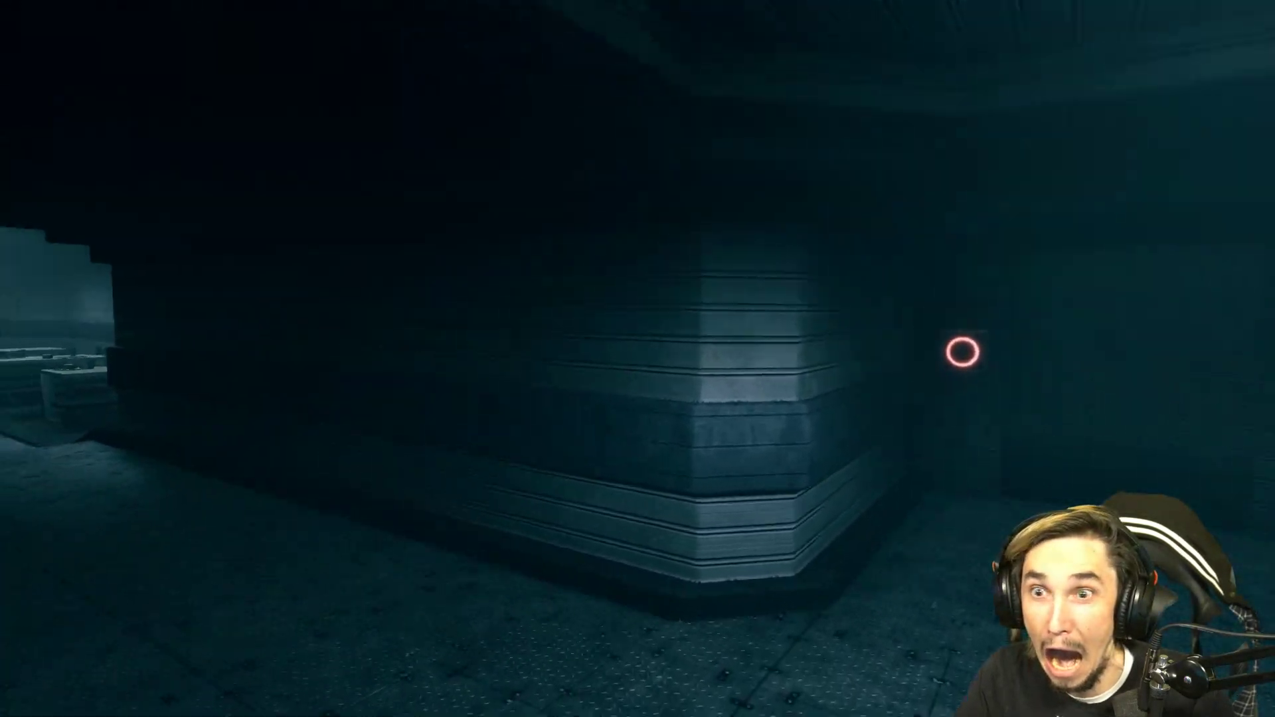
key("w")
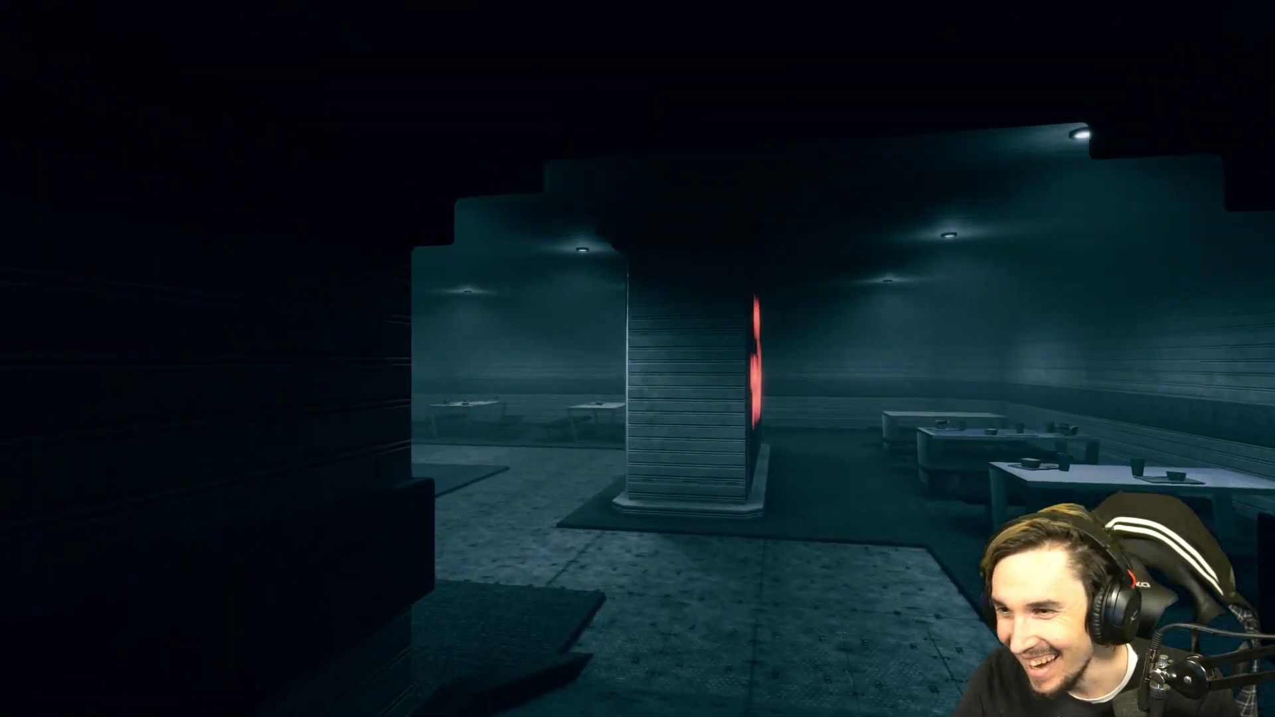
key("w")
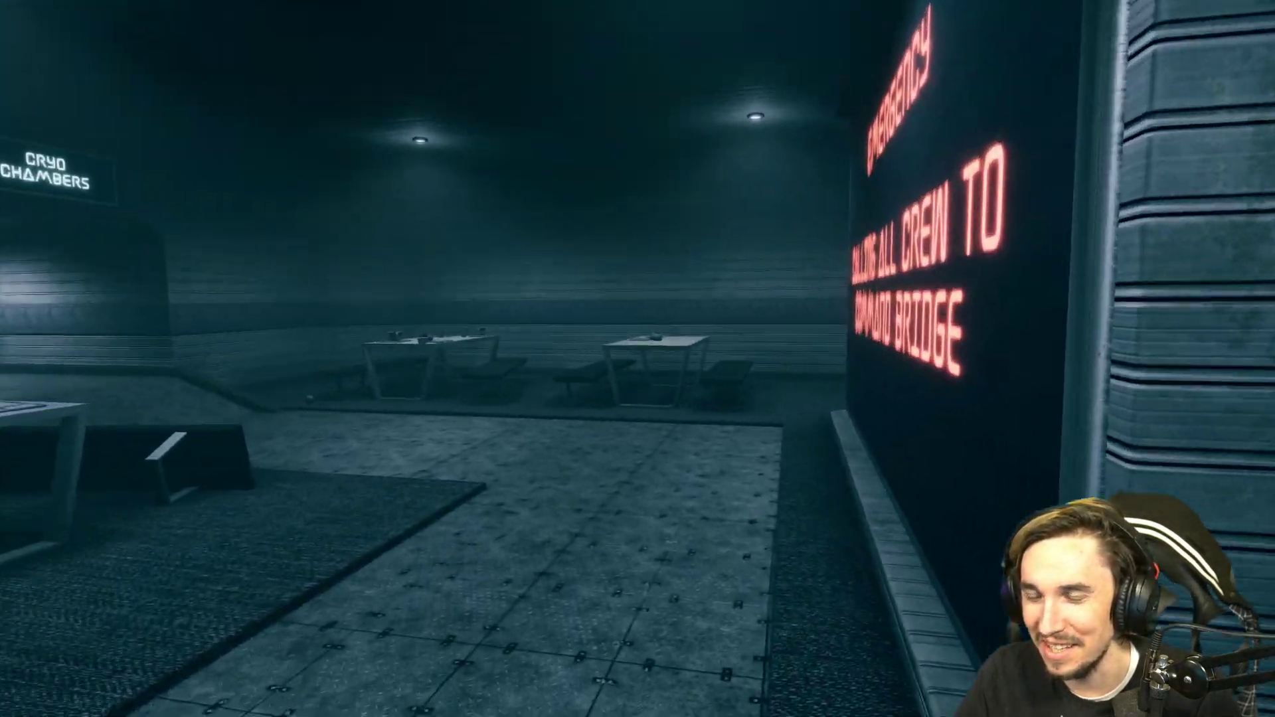
key("w")
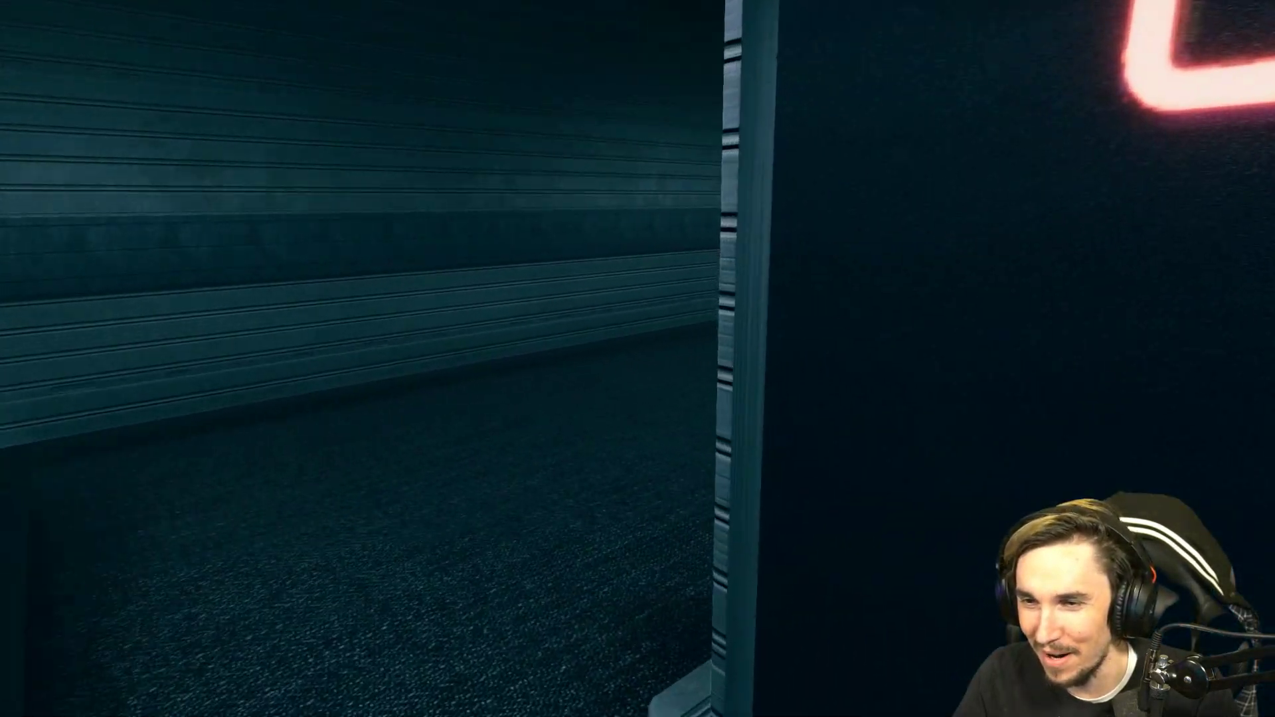
key("w")
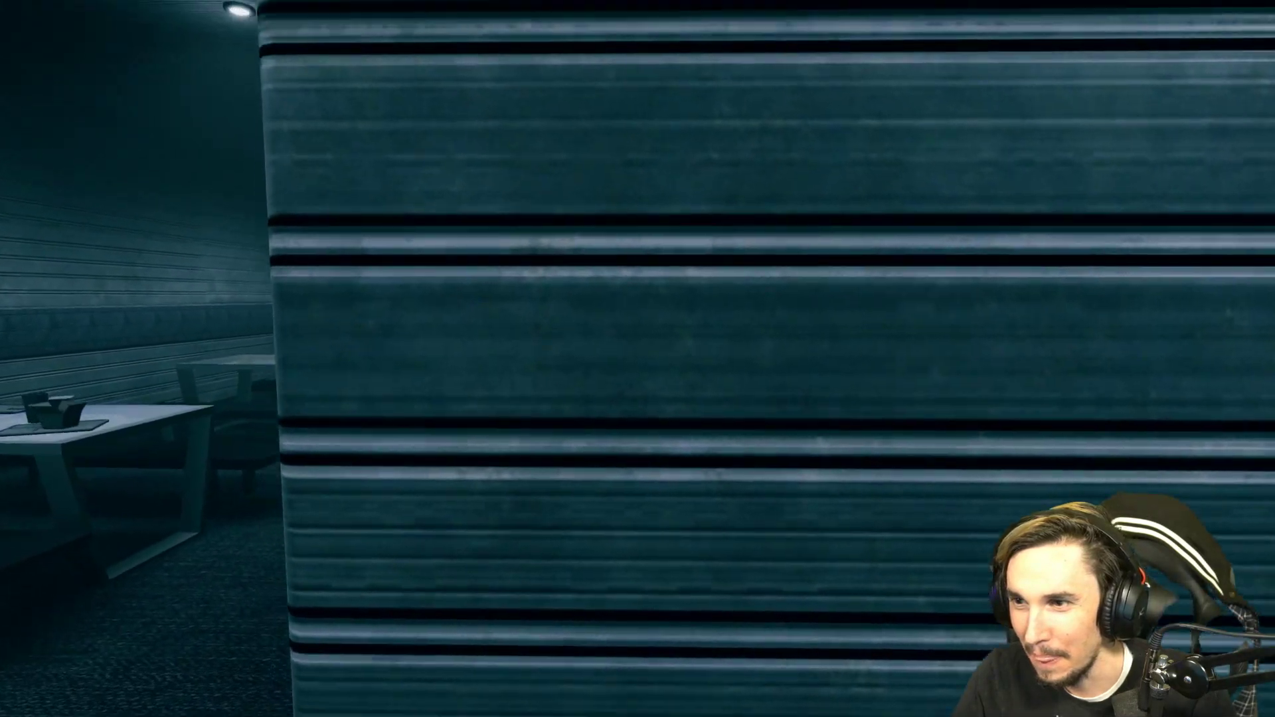
key("d")
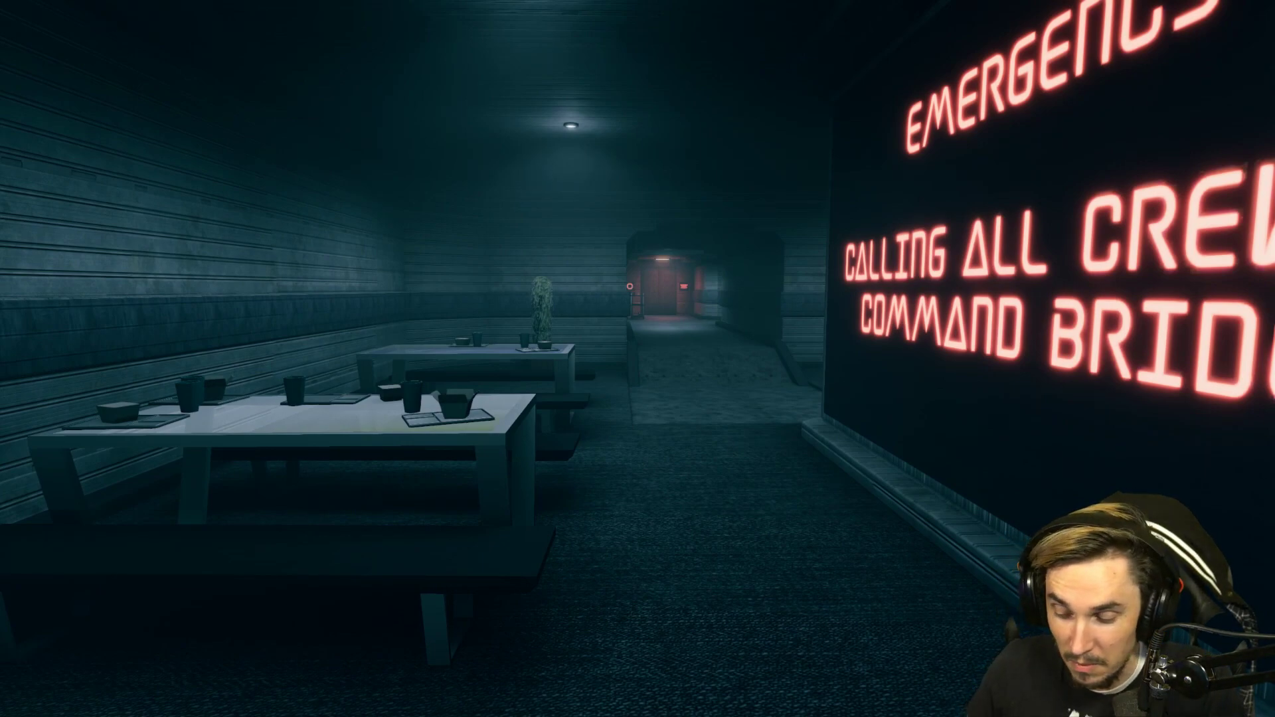
Step: Cross the cafeteria past the tables and follow the dark corridor to the elevator room, turning right at its end
key("w")
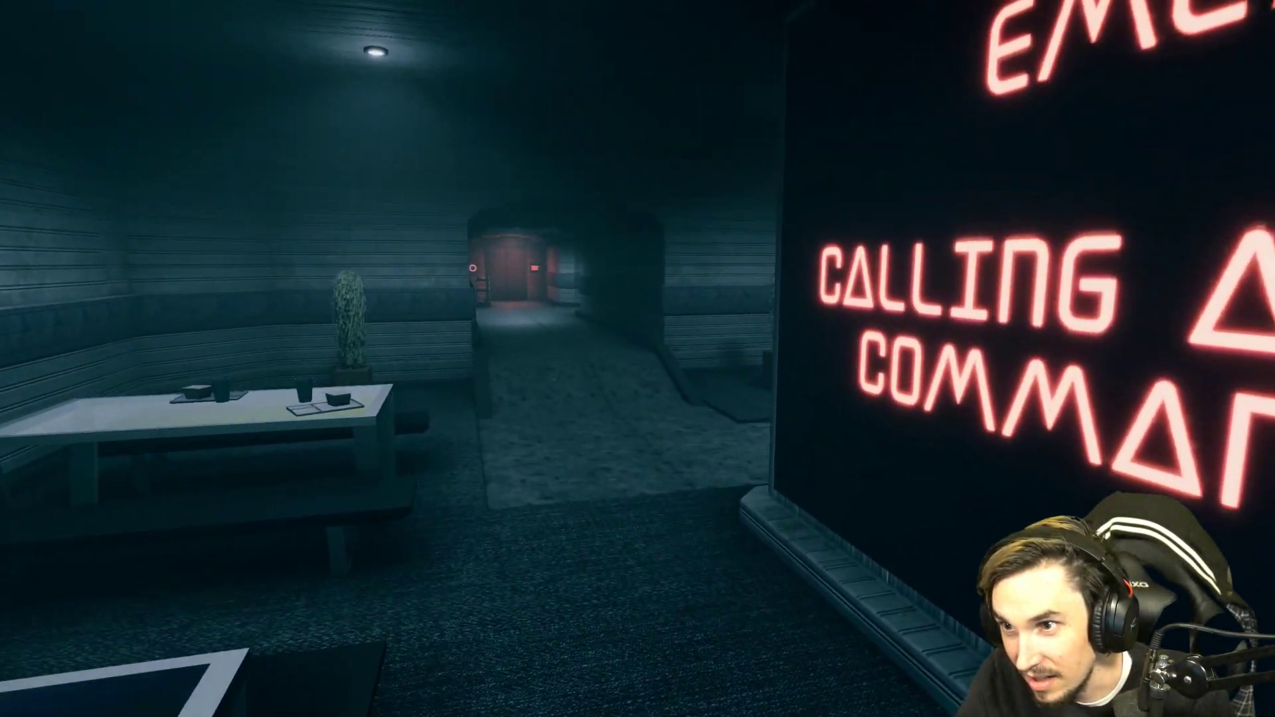
key("a")
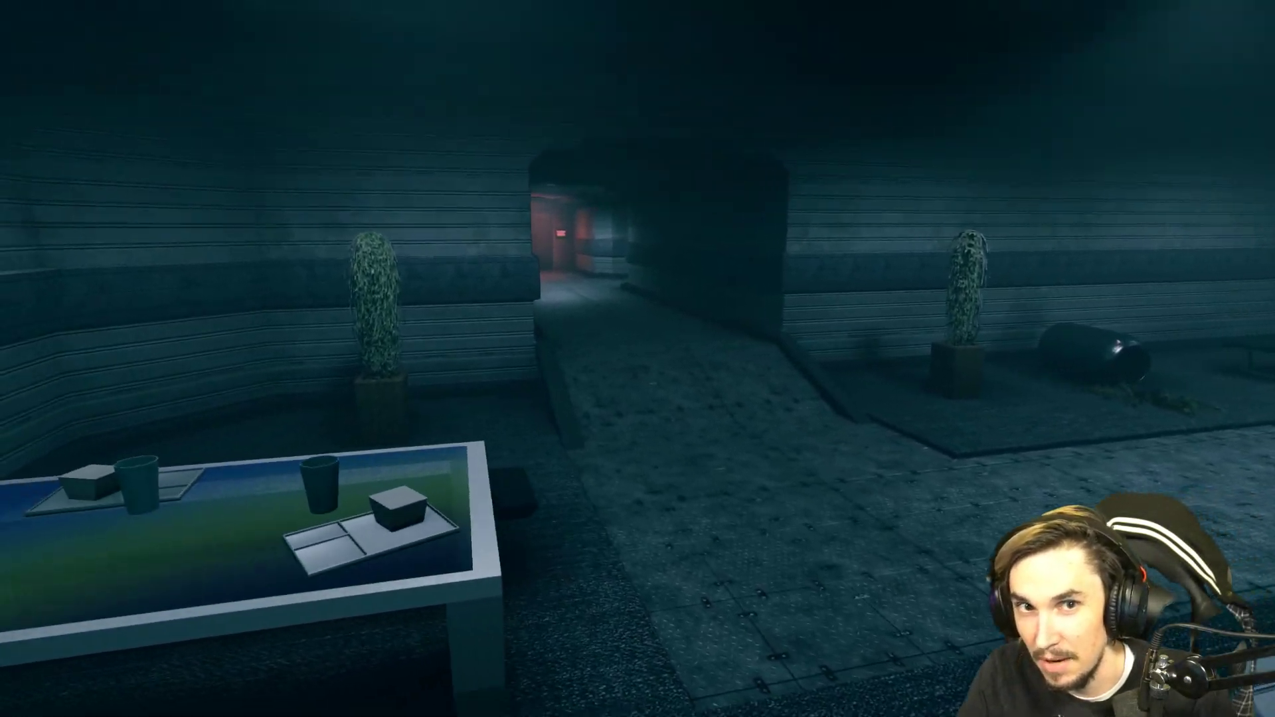
key("d")
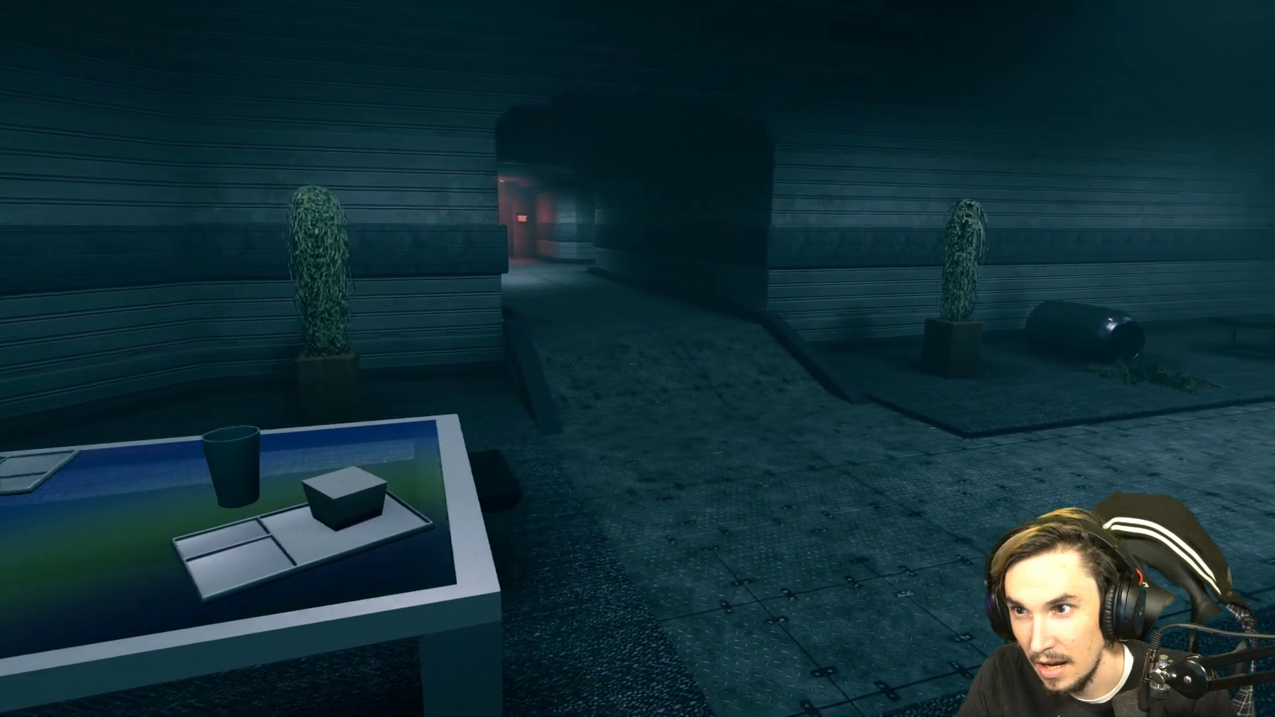
key("w")
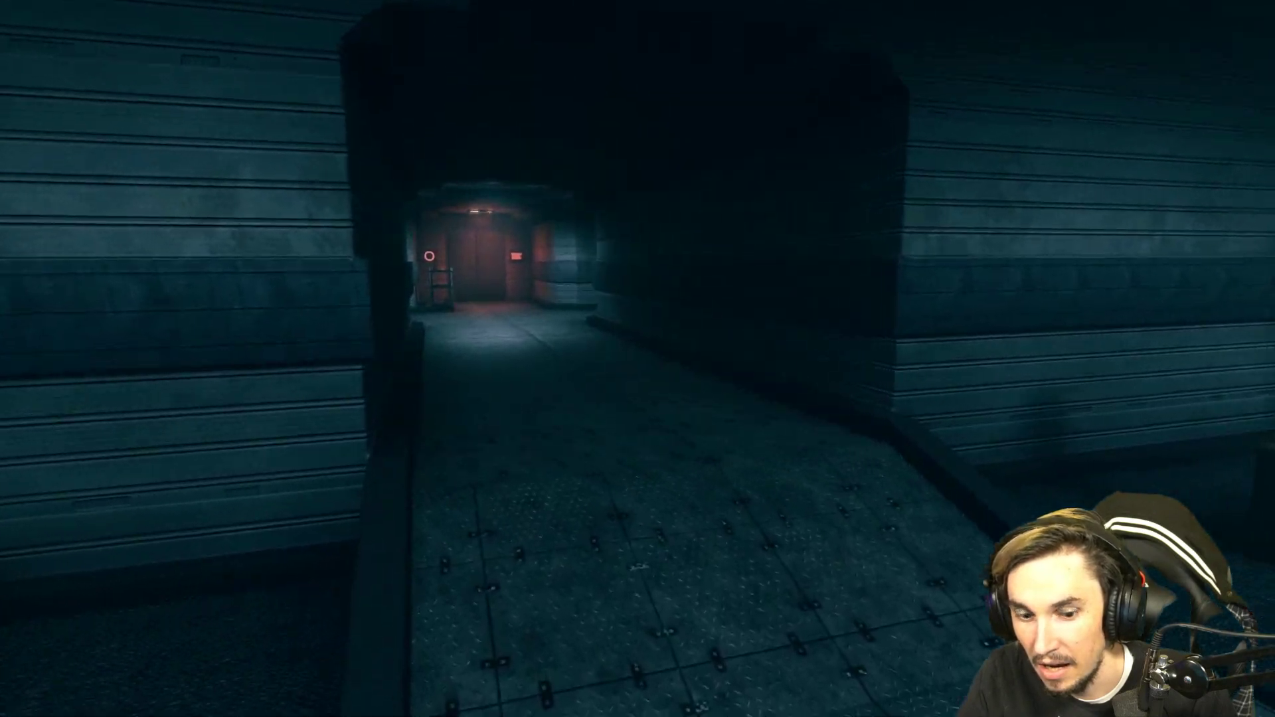
key("w")
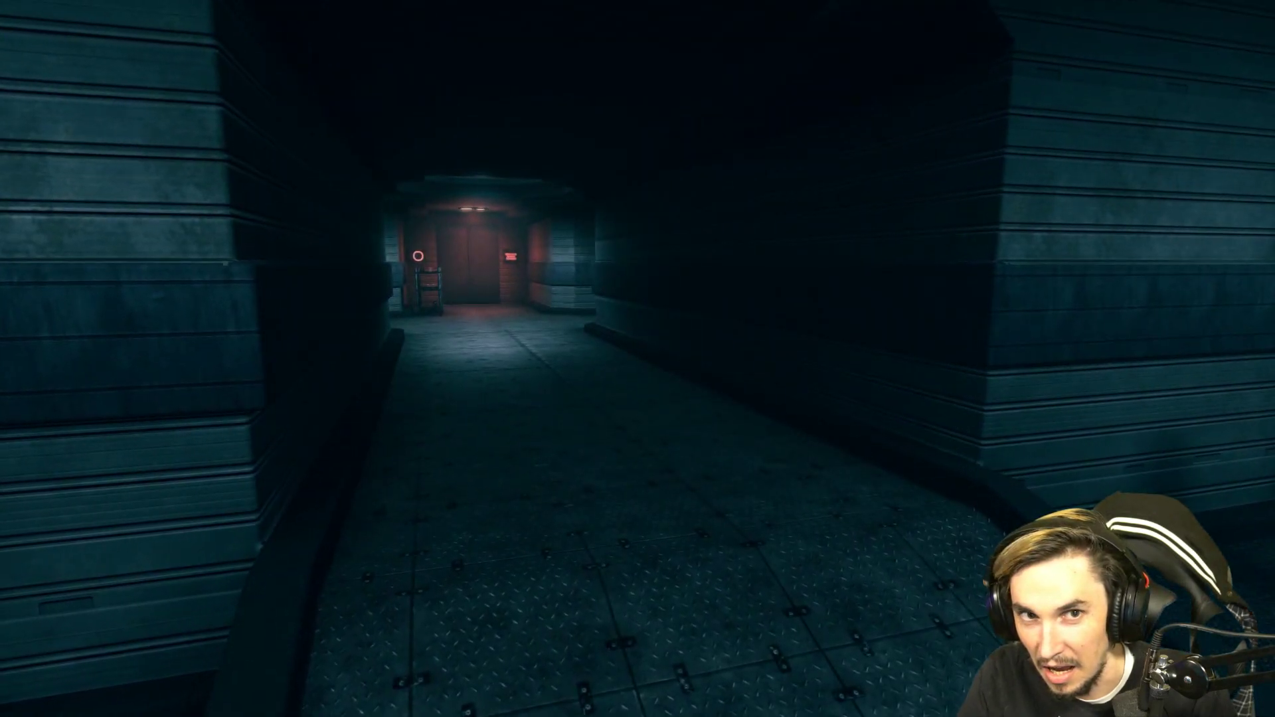
key("w")
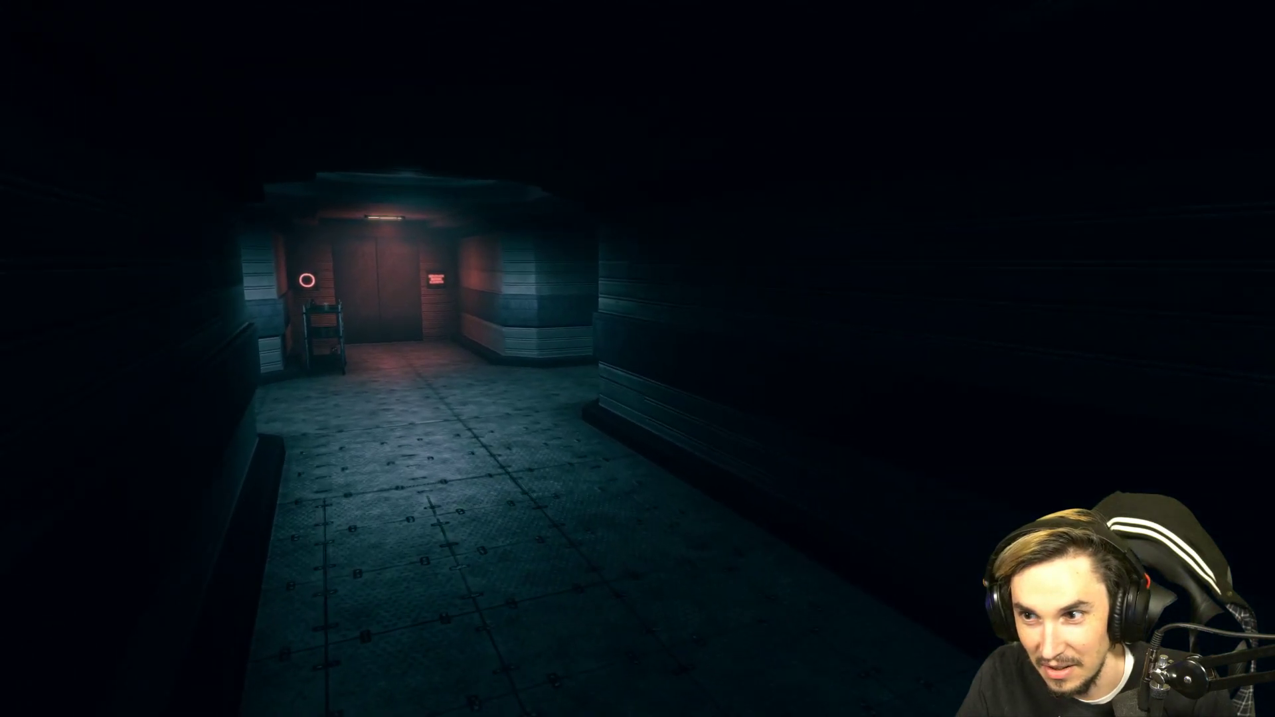
key("w")
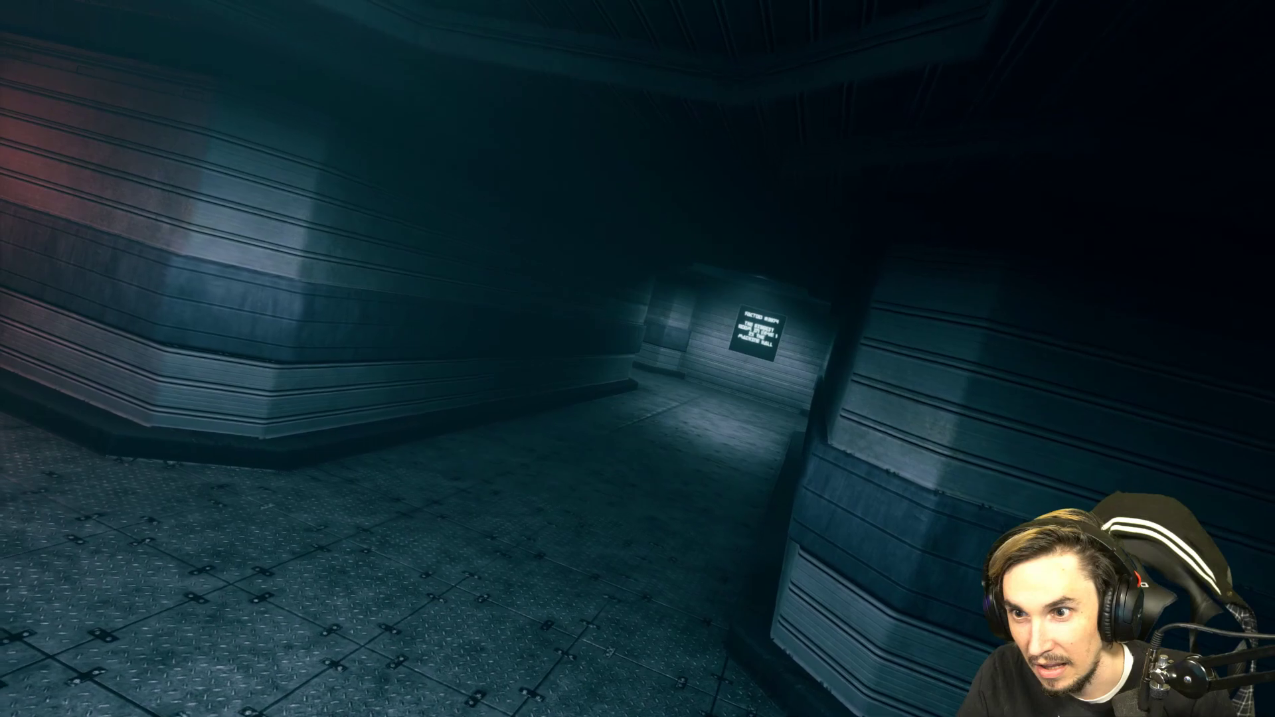
key("w")
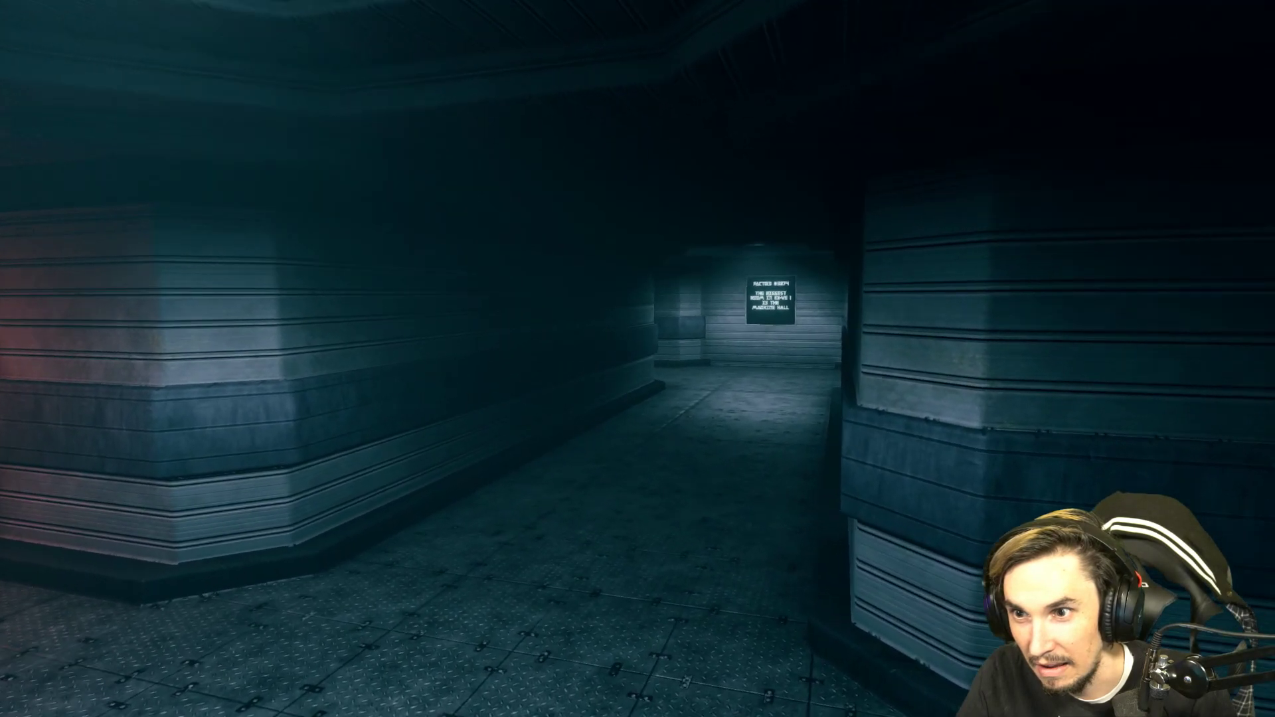
Step: Approach the factoid sign, peek into the red-lit corridor, then circle back through the cafeteria
key("w")
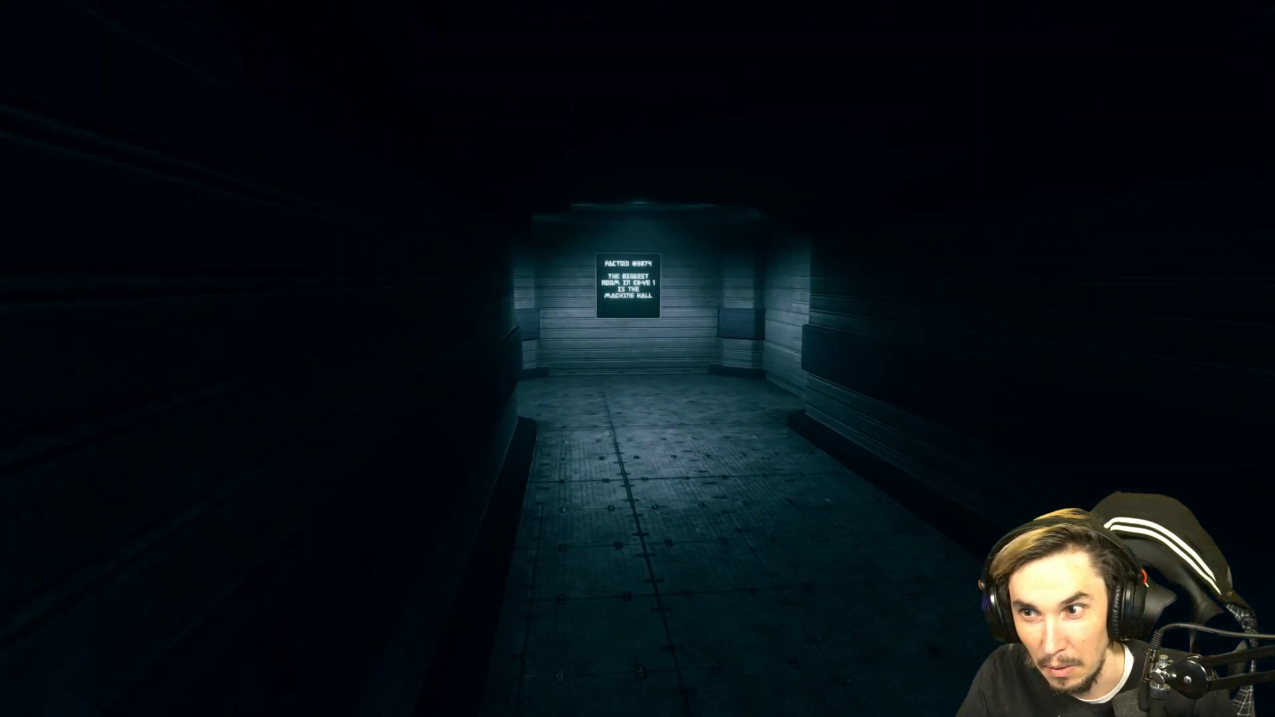
key("w")
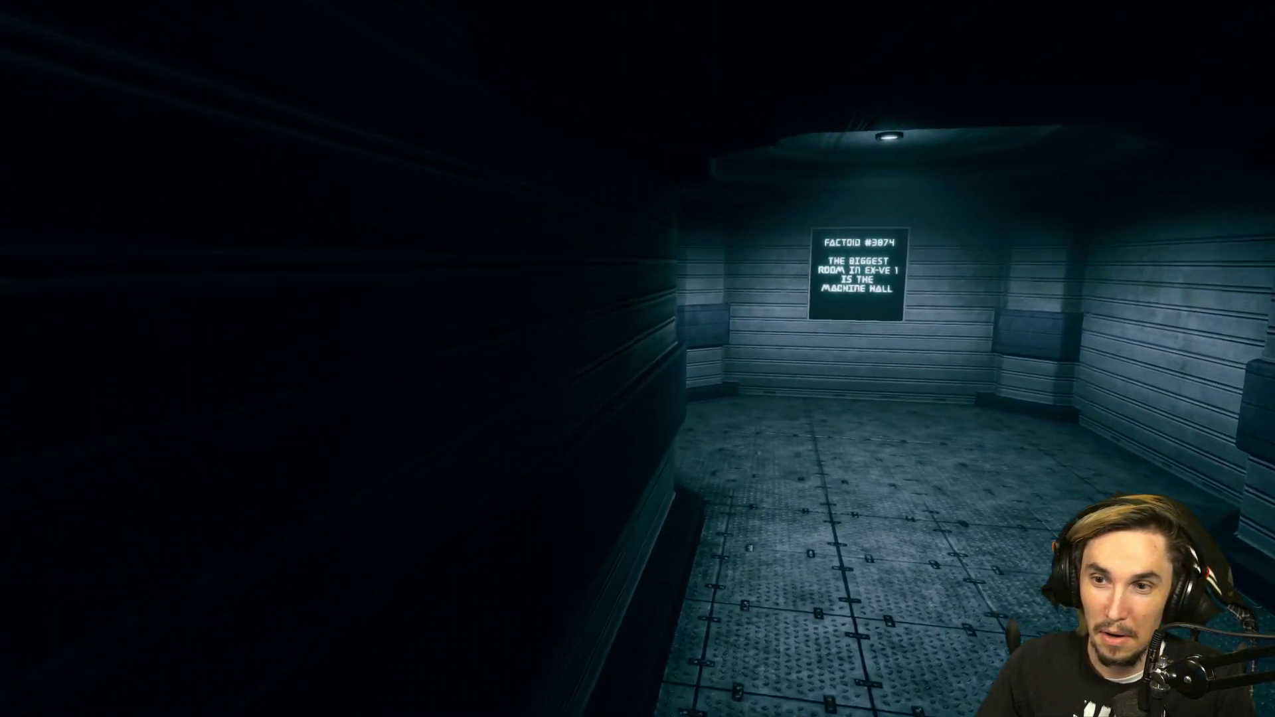
key("w")
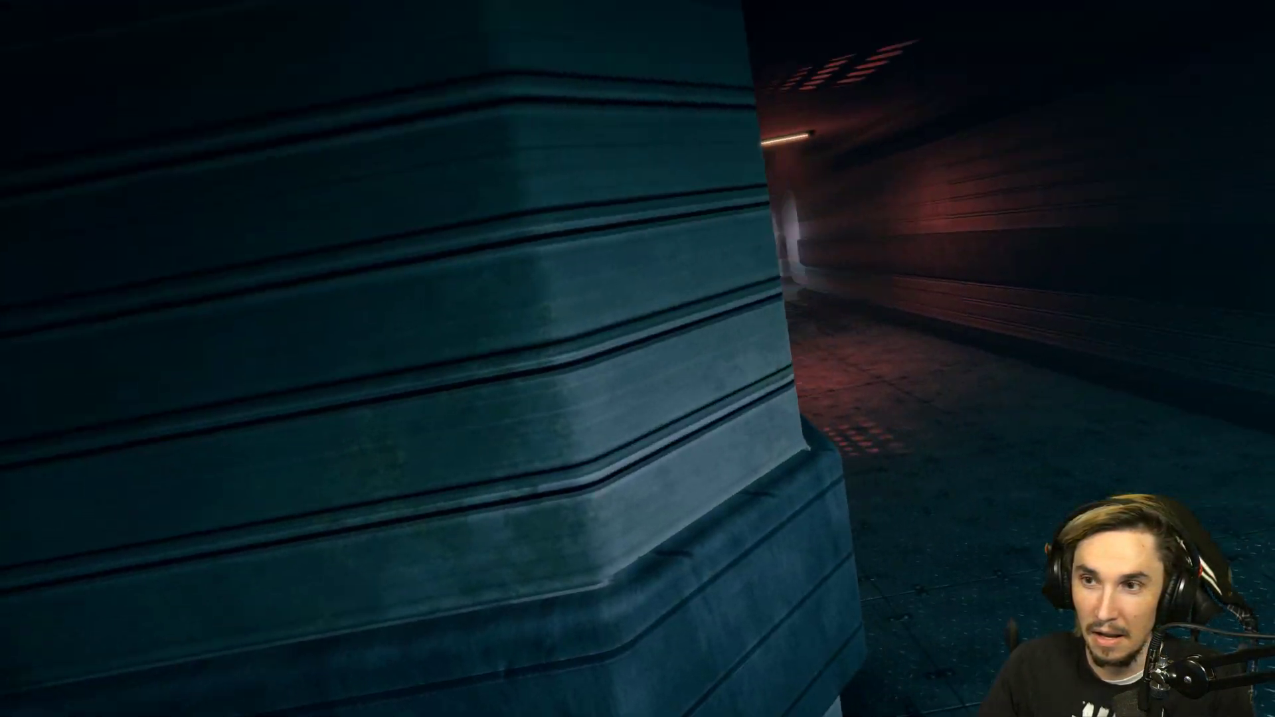
key("w")
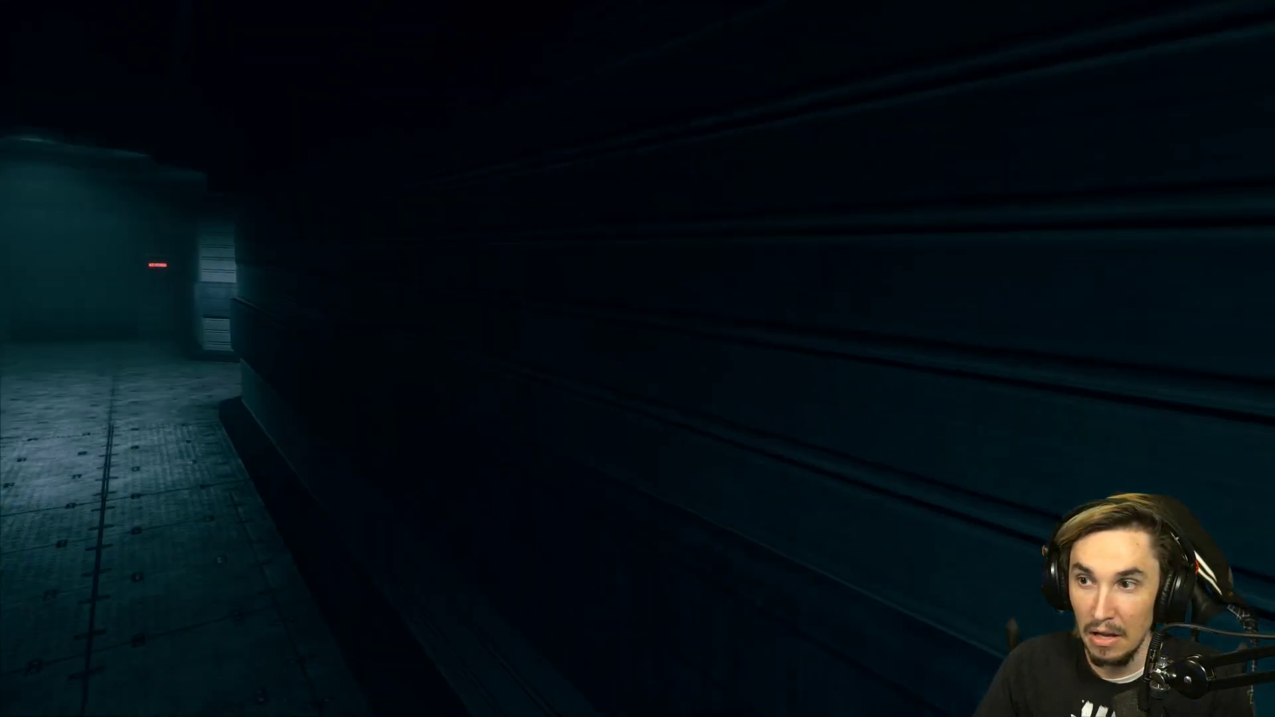
key("w")
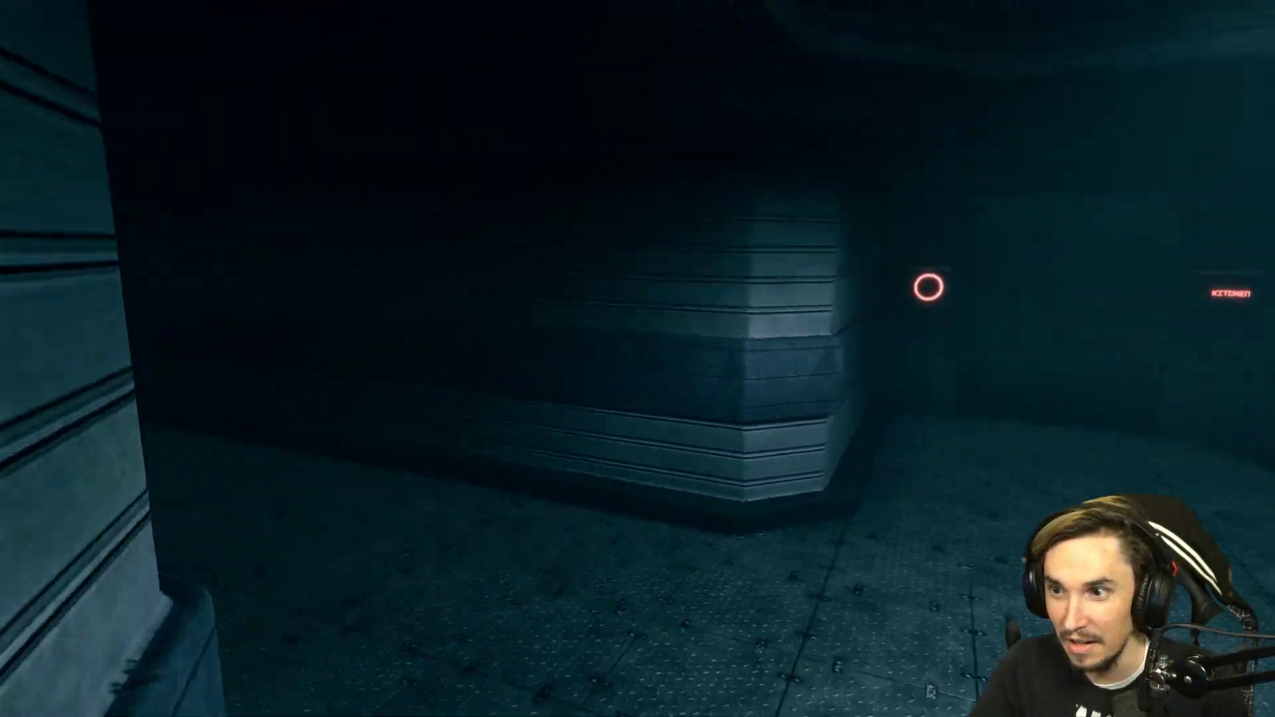
key("w")
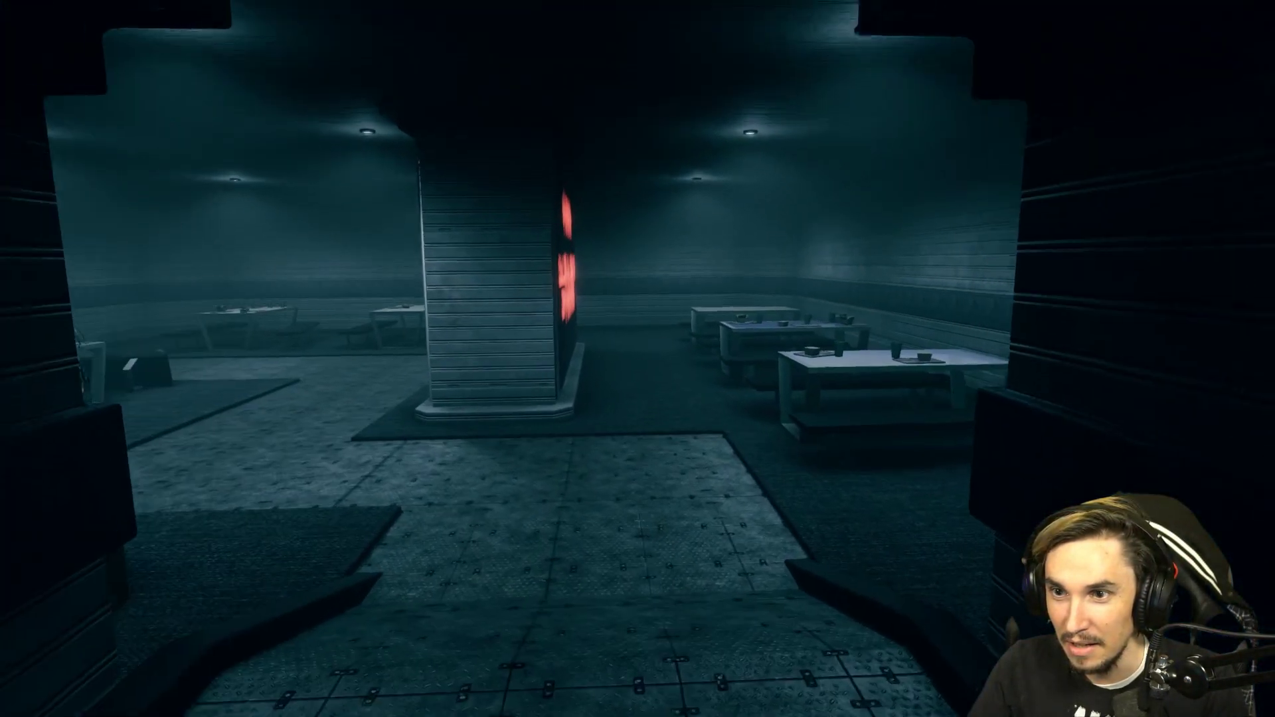
key("w")
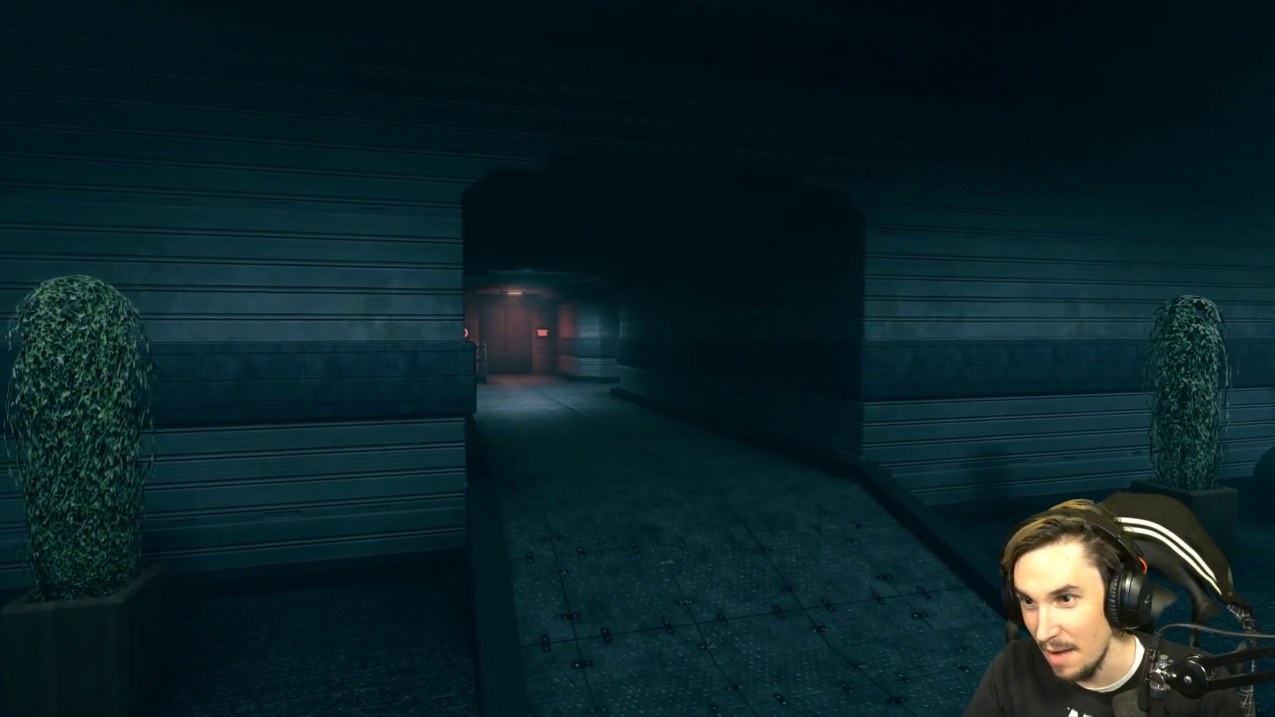
key("w")
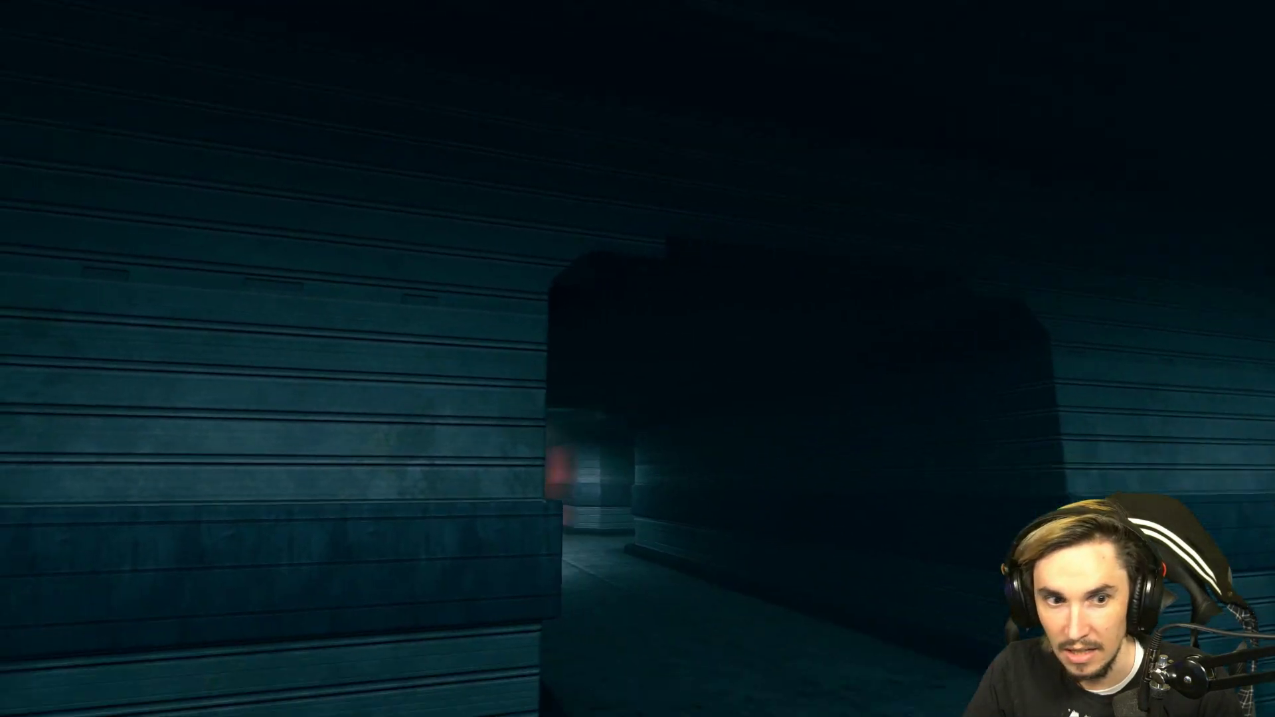
Step: Re-enter the dark corridor, take the side passage to the sign and turn left into the red-lit corridor
key("s")
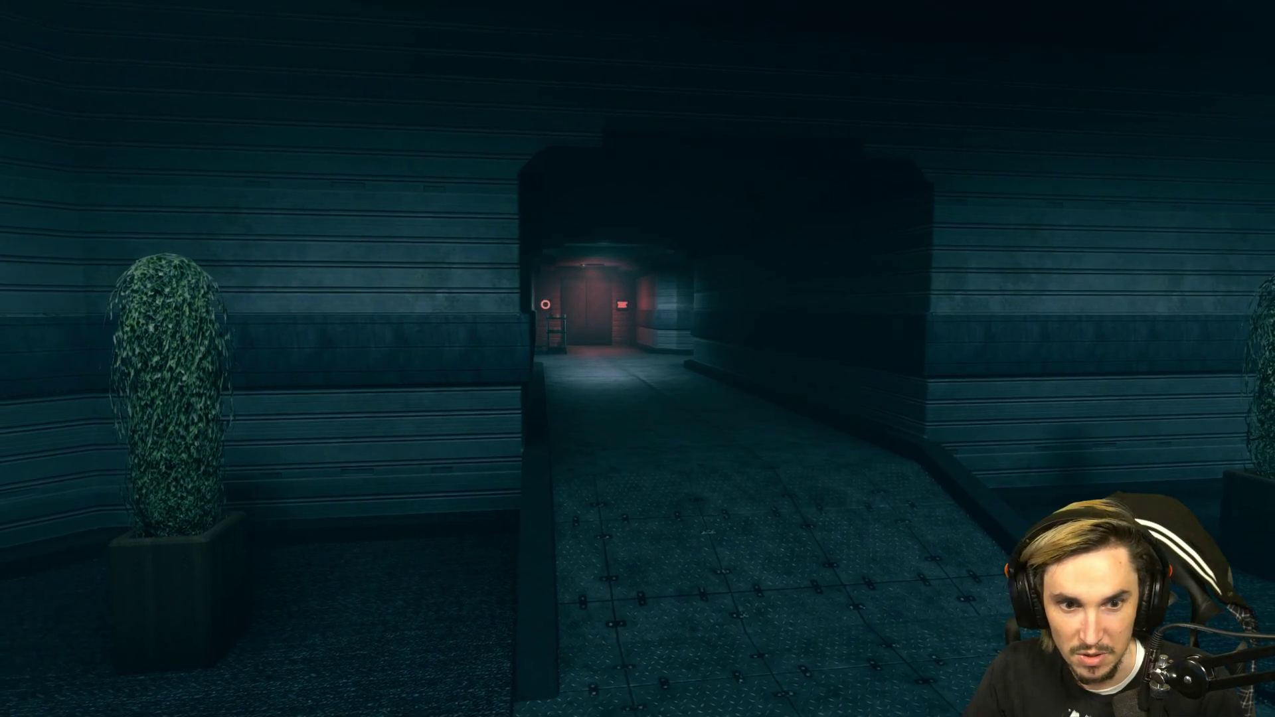
key("w")
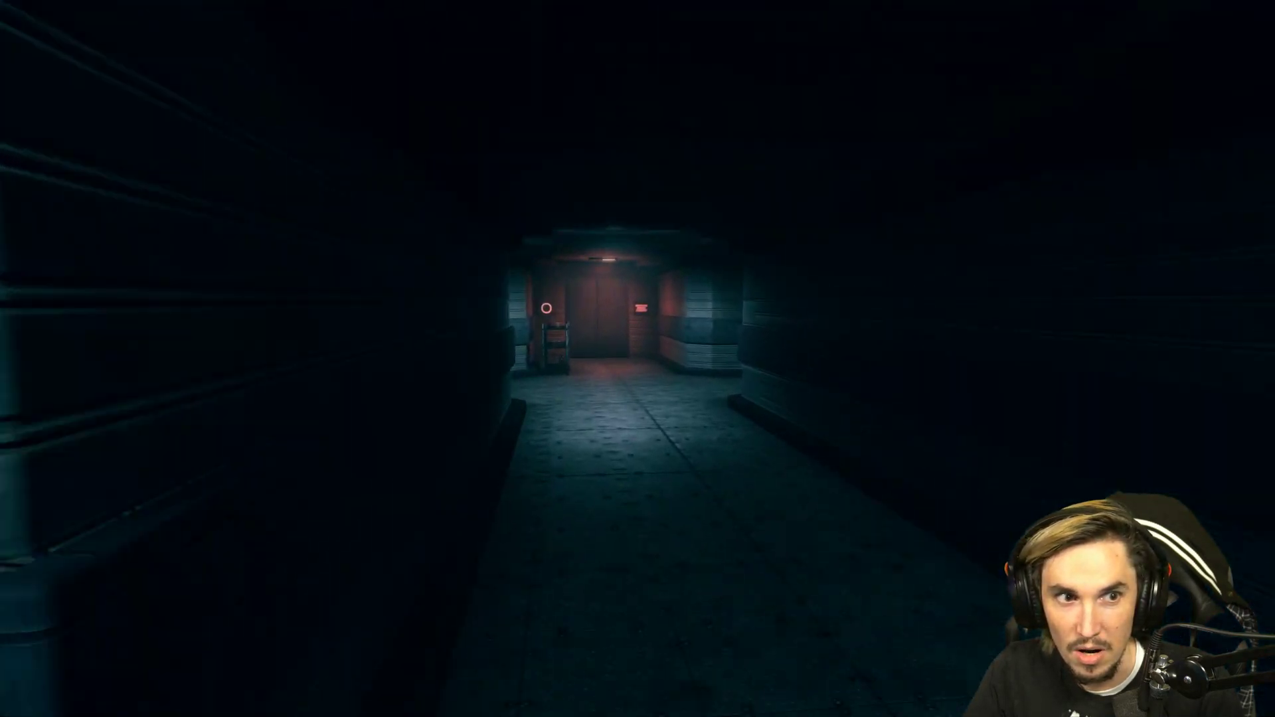
key("w")
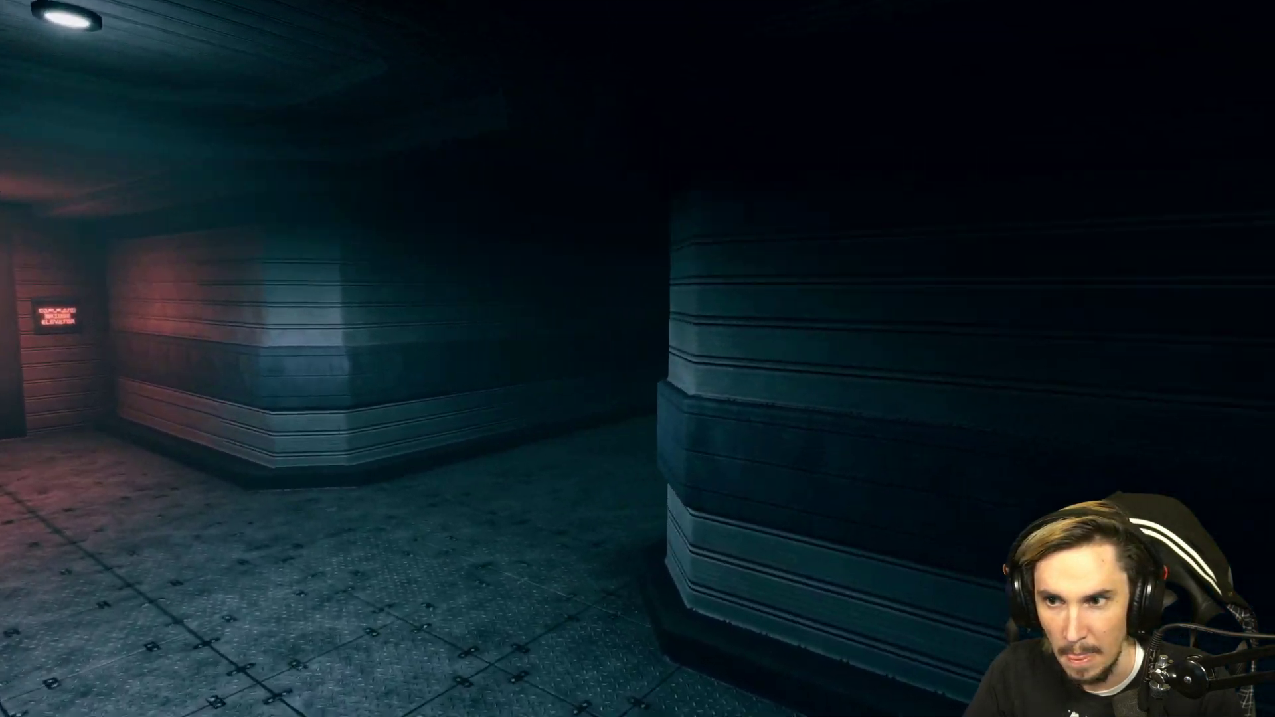
key("w")
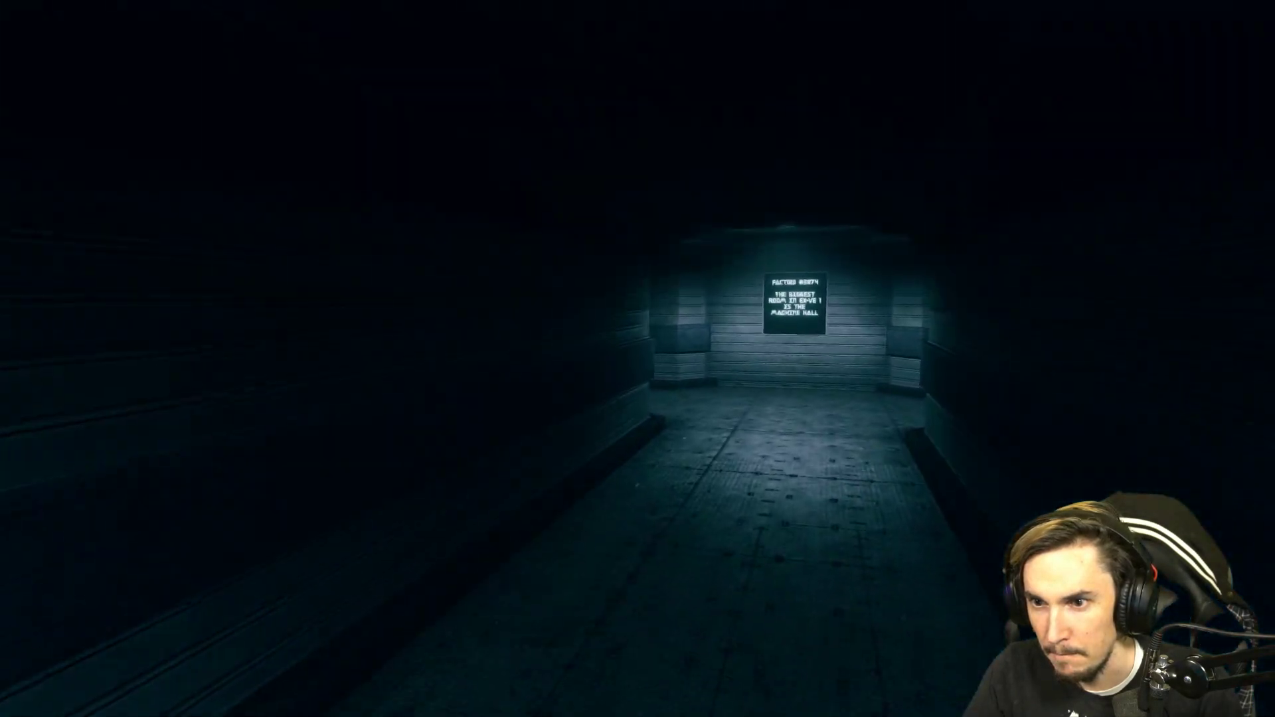
key("w")
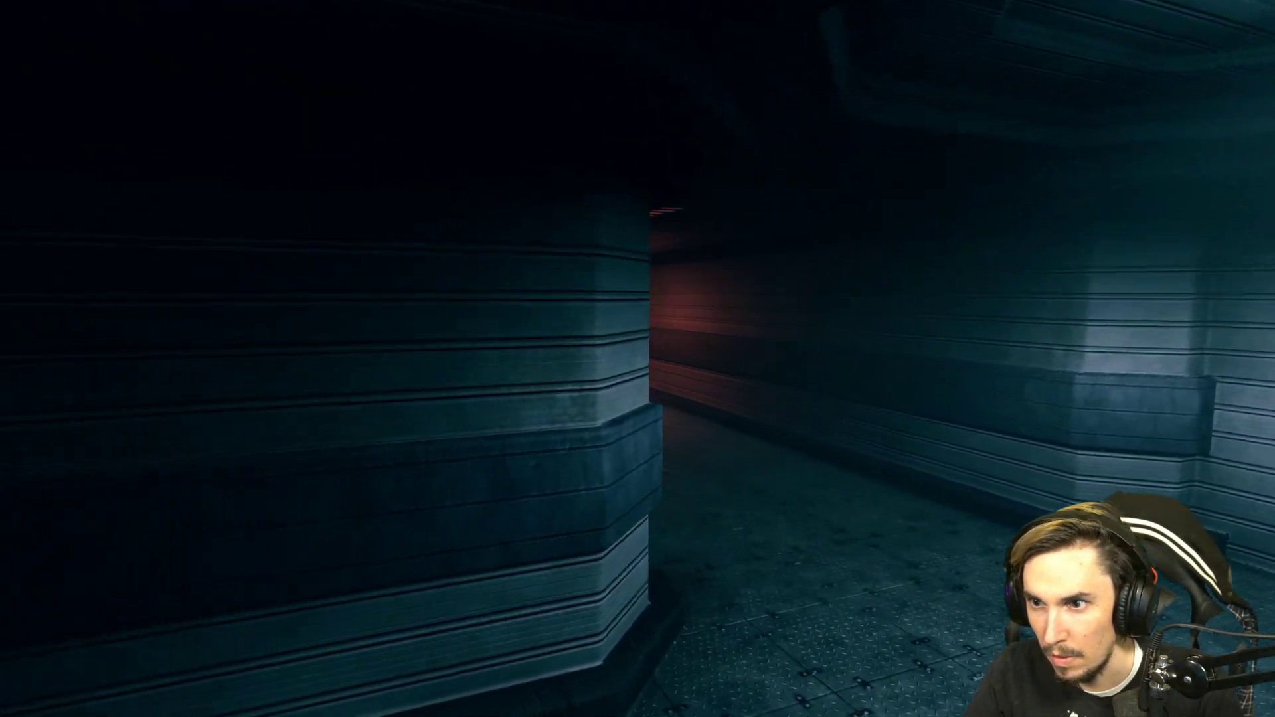
Step: Walk the red-lit corridor past the barrels, turn at the pillar and stand before the elevator doors and terminal
key("w")
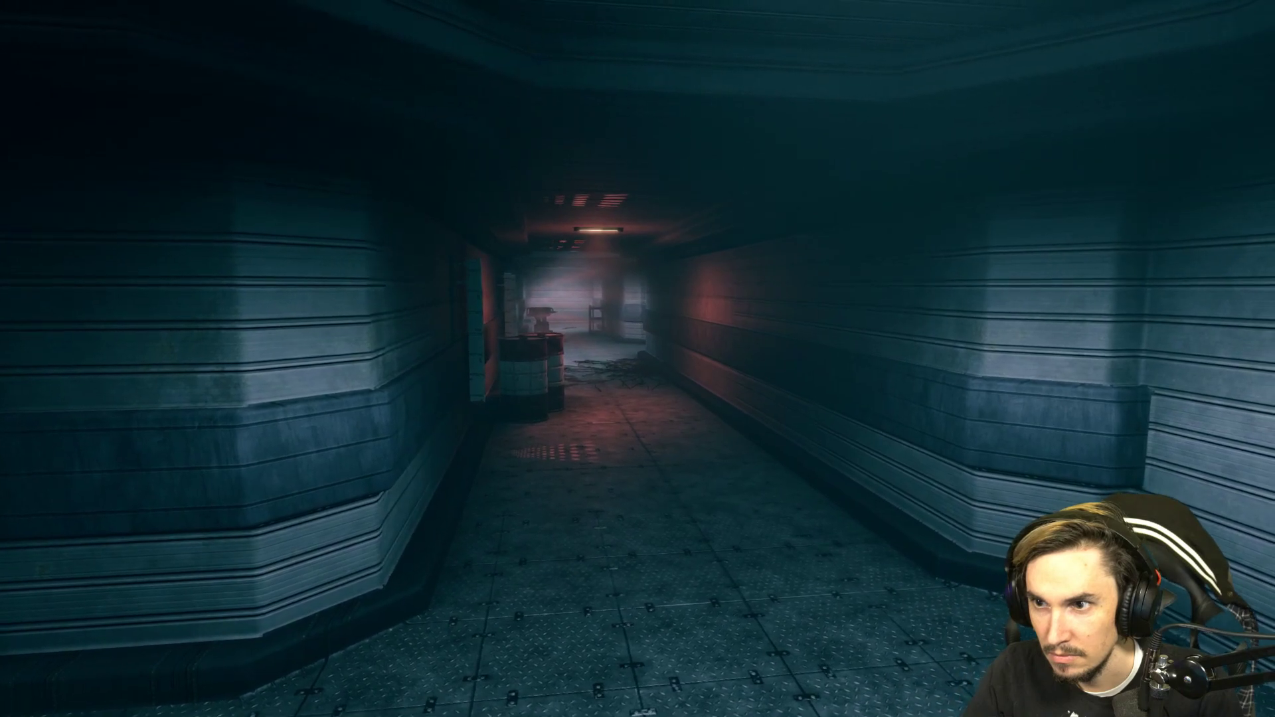
key("w")
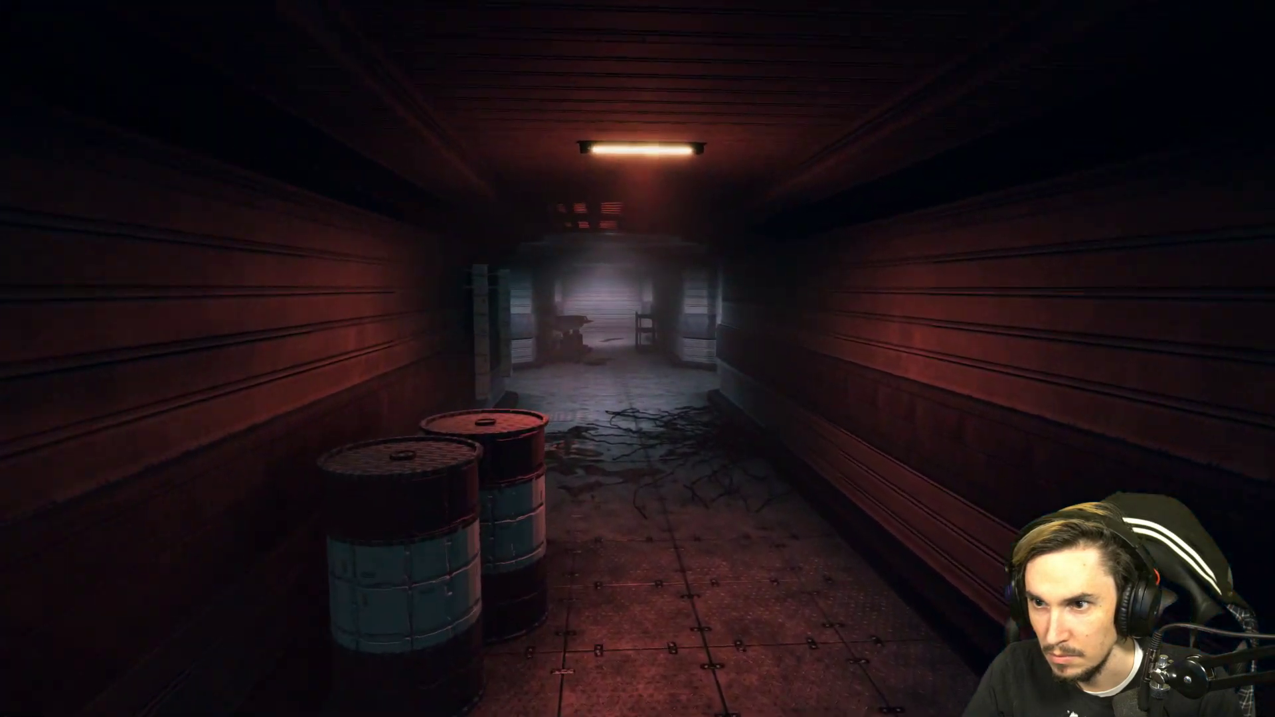
key("w")
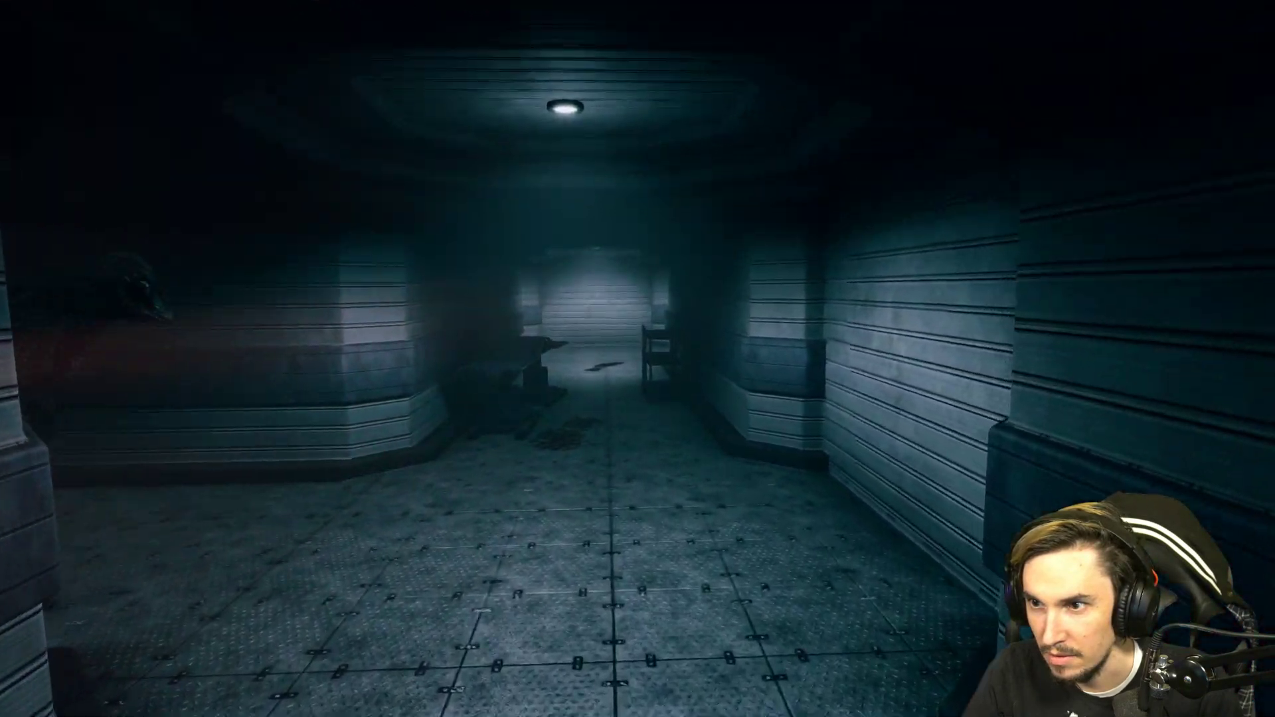
key("w")
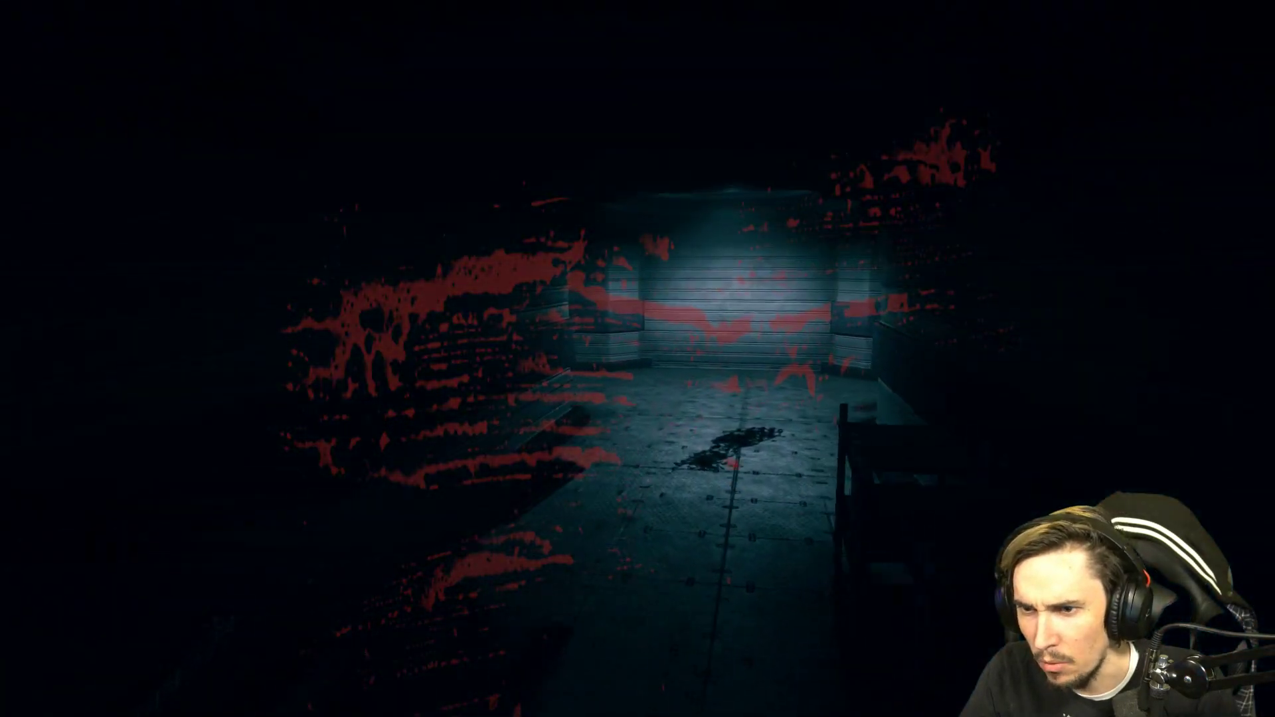
key("w")
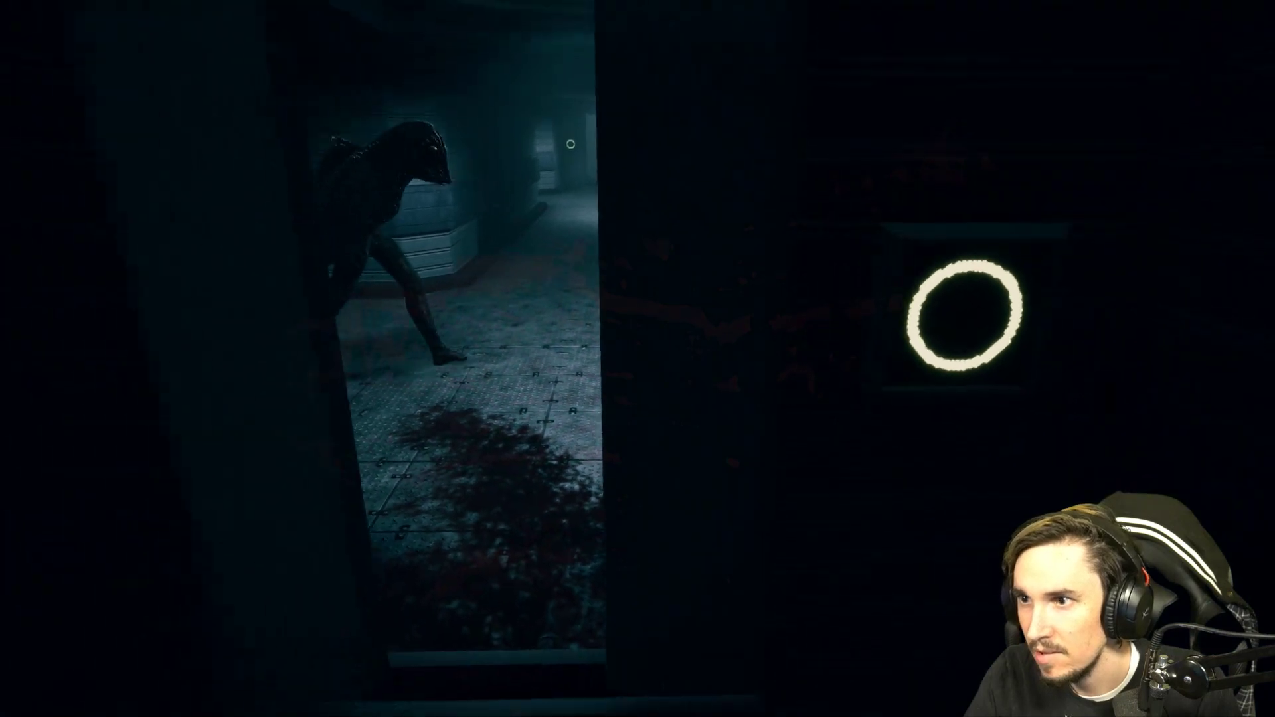
key("s")
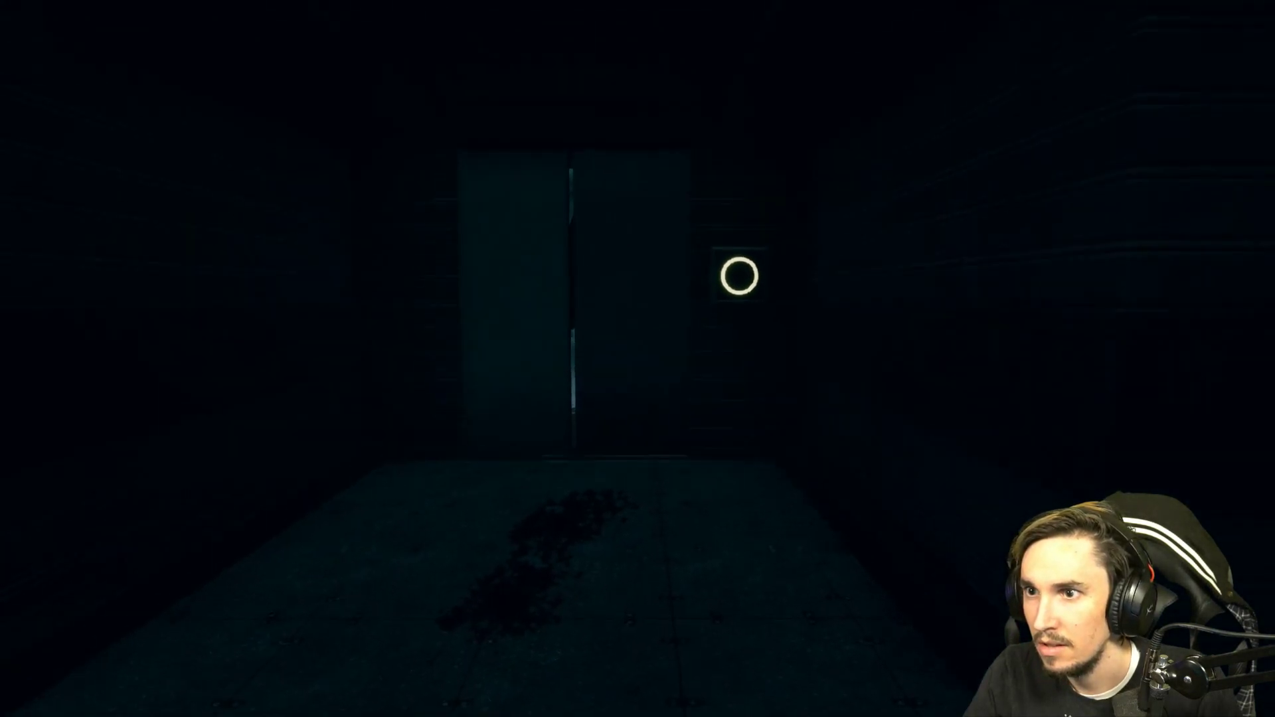
key("w")
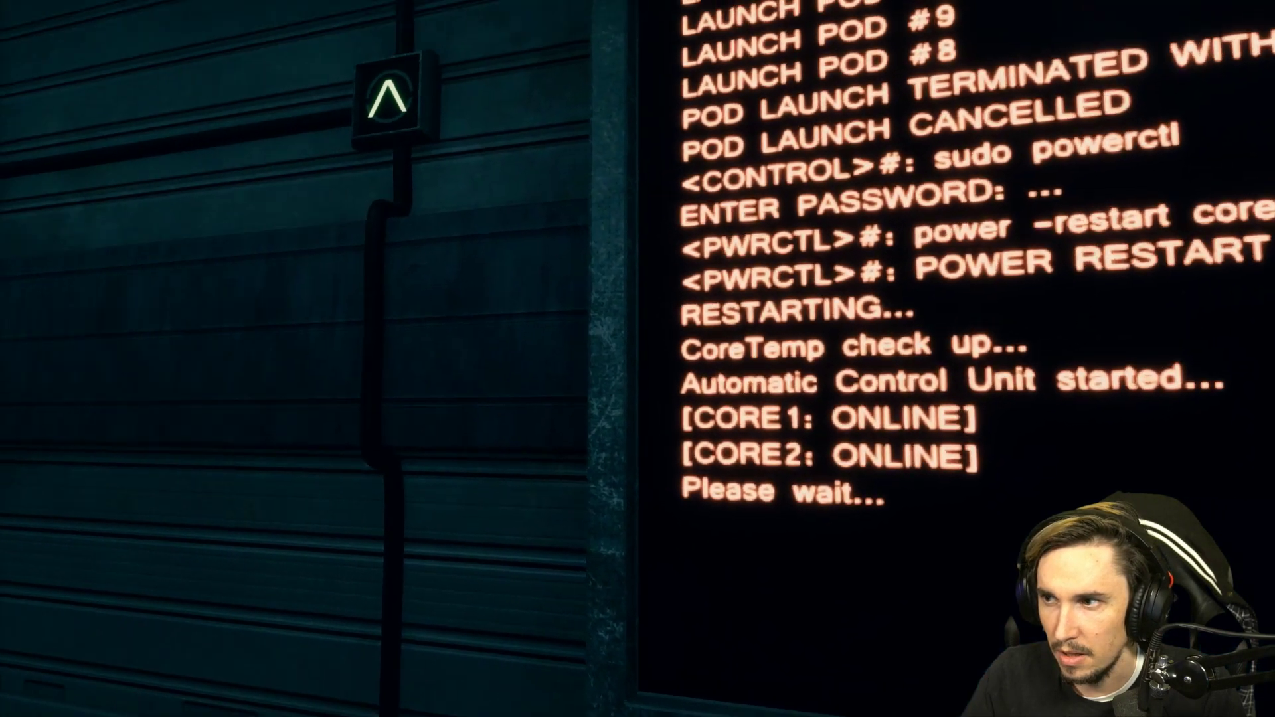
Step: Toggle the wall arrow down and back up, then set the sign by the broken screens to point right
key("e")
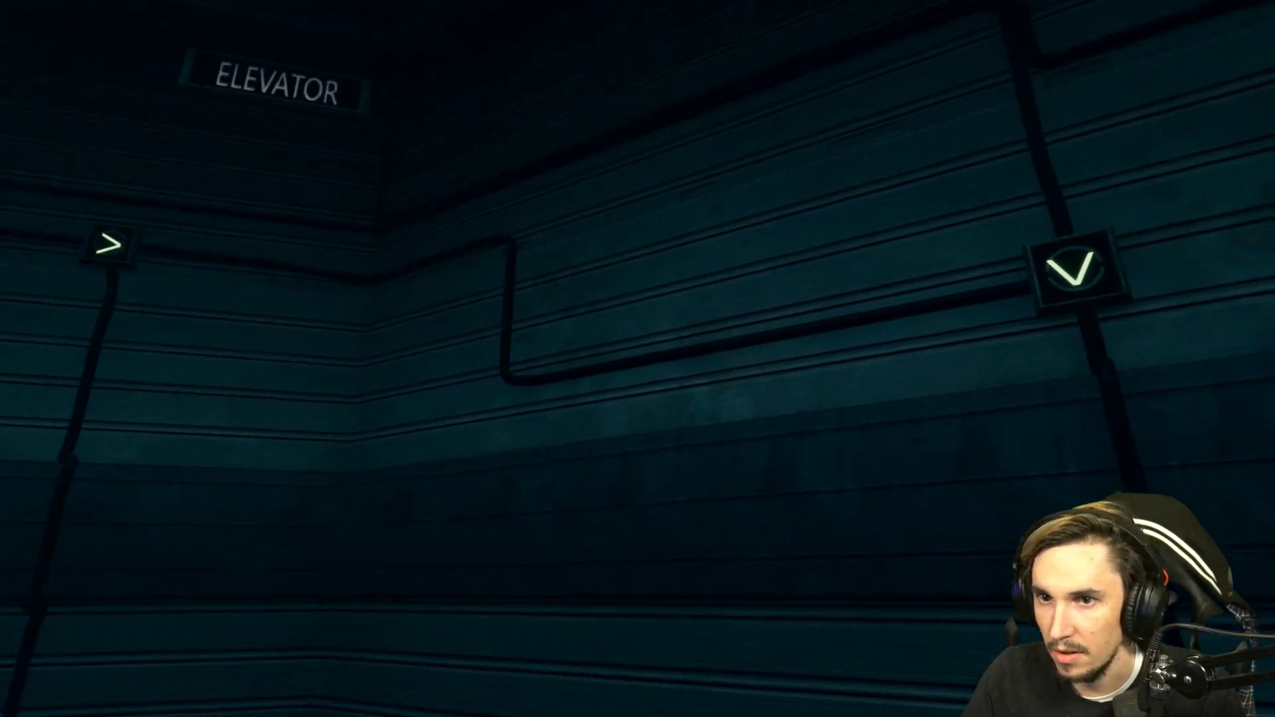
key("e")
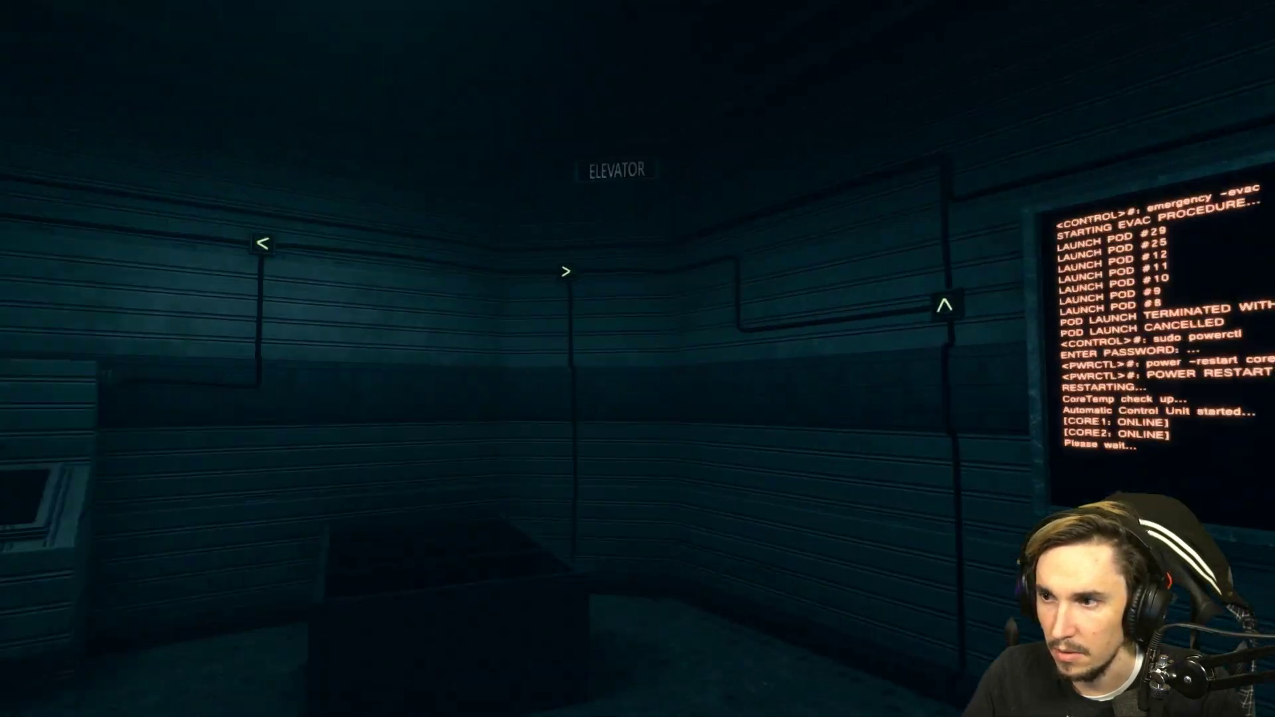
key("w")
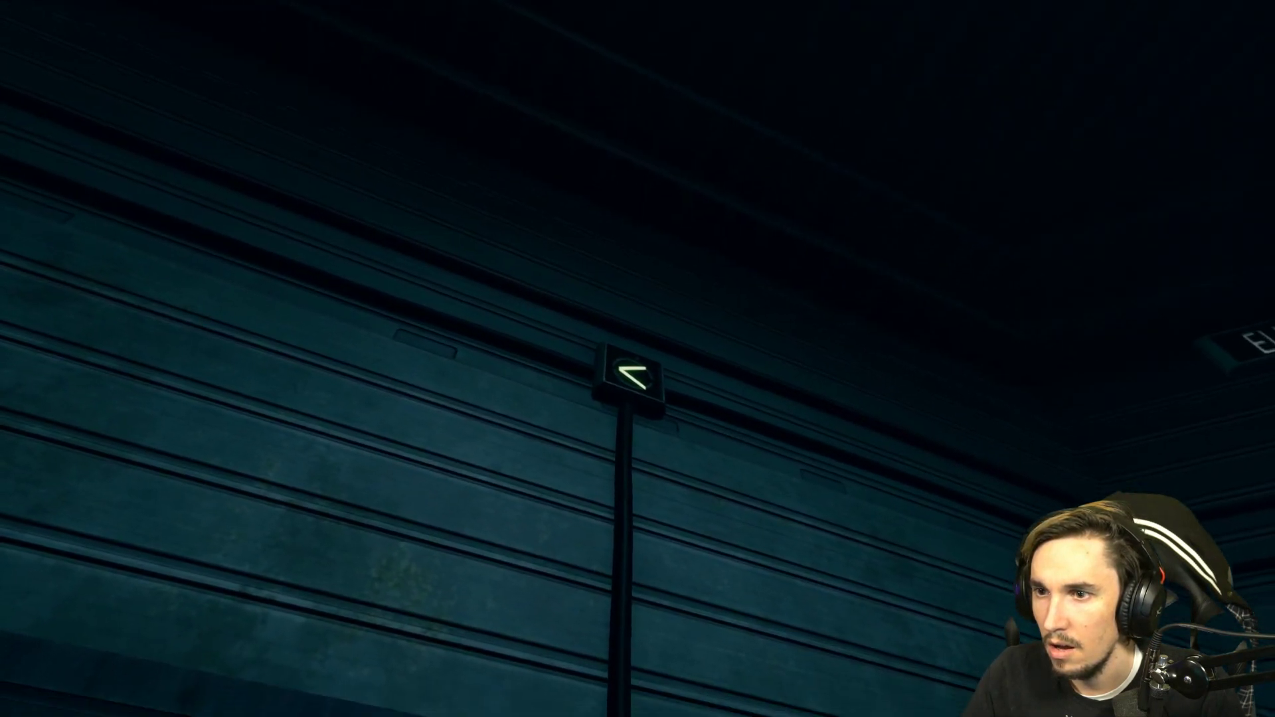
key("e")
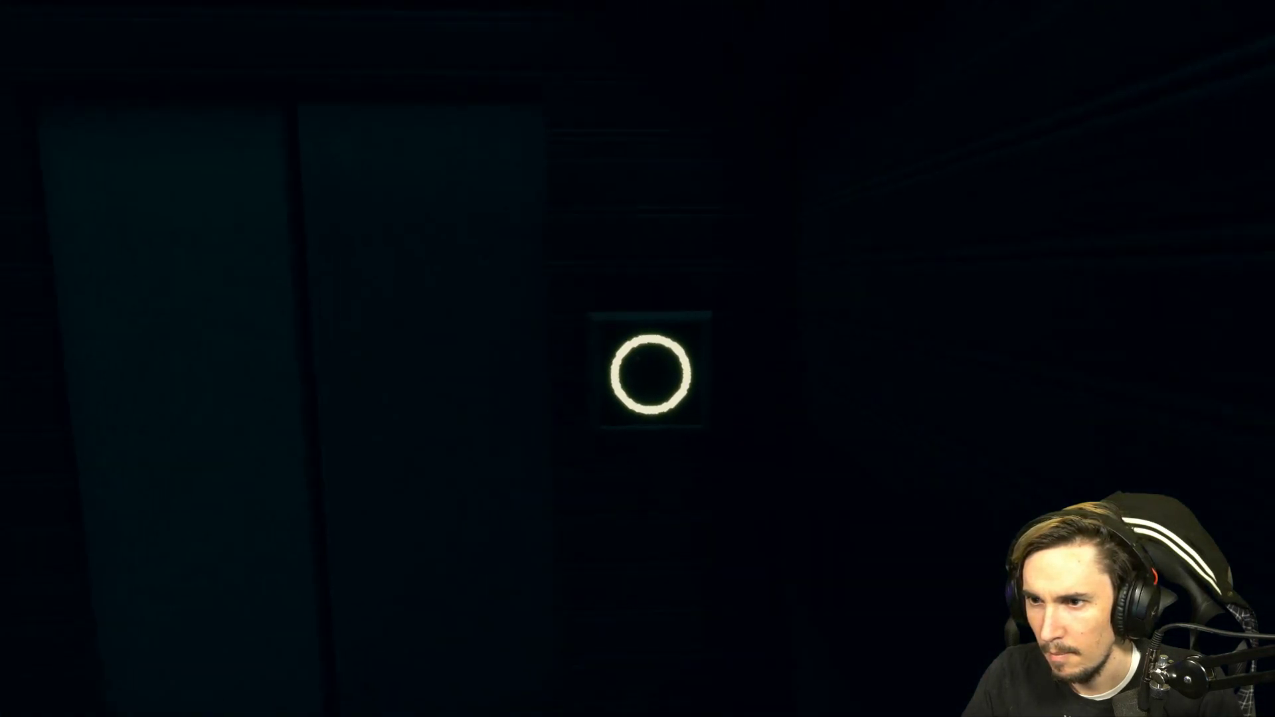
Step: Walk back through the corridors past the barrel to the Command Bridge Elevator door
key("w")
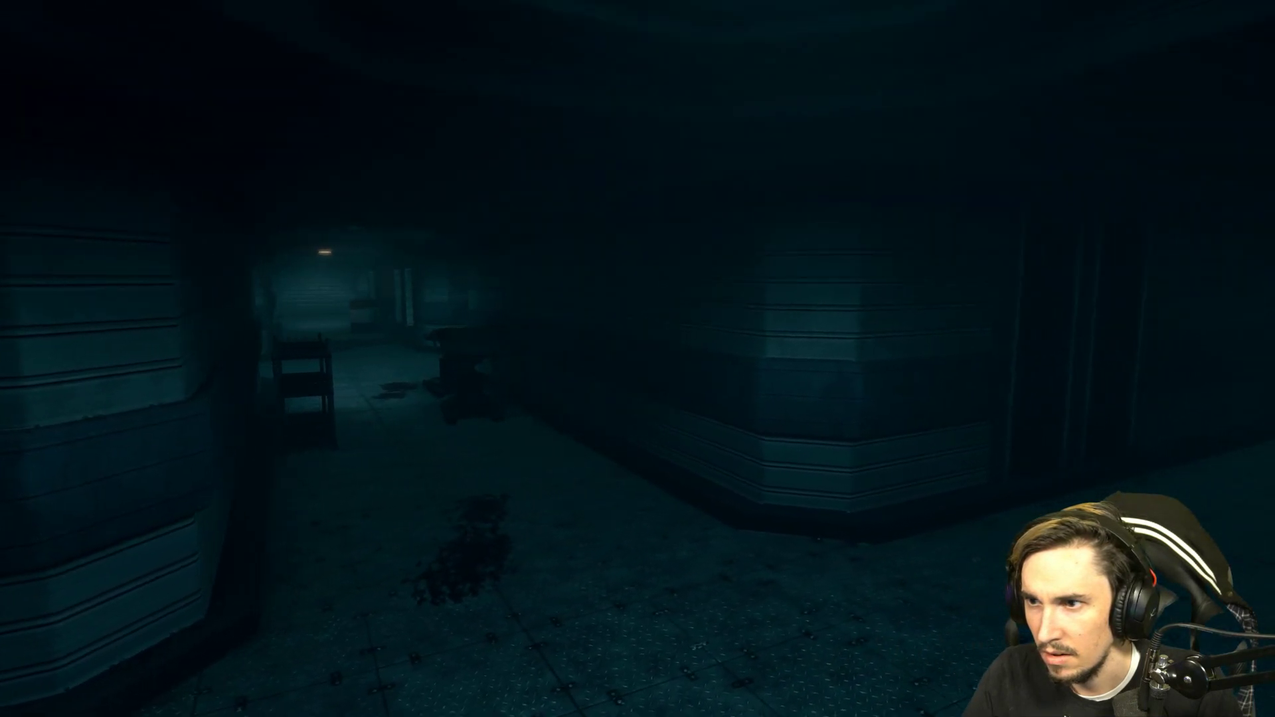
key("w")
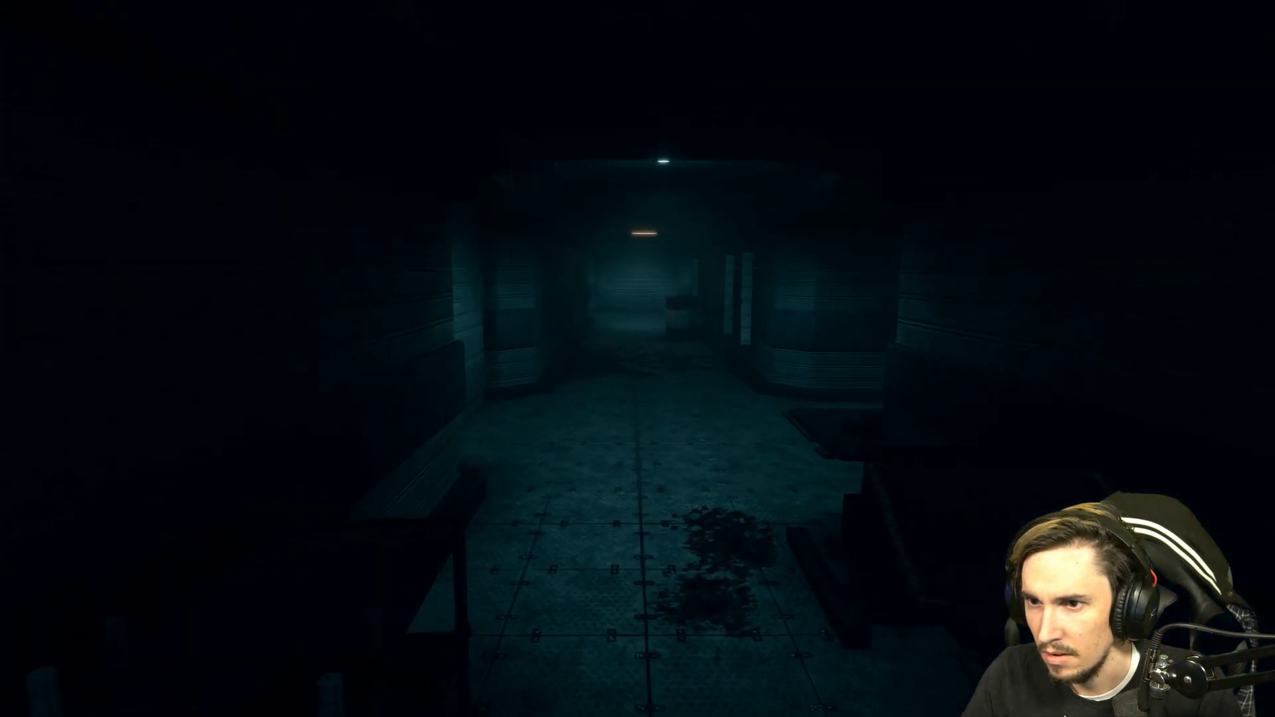
key("w")
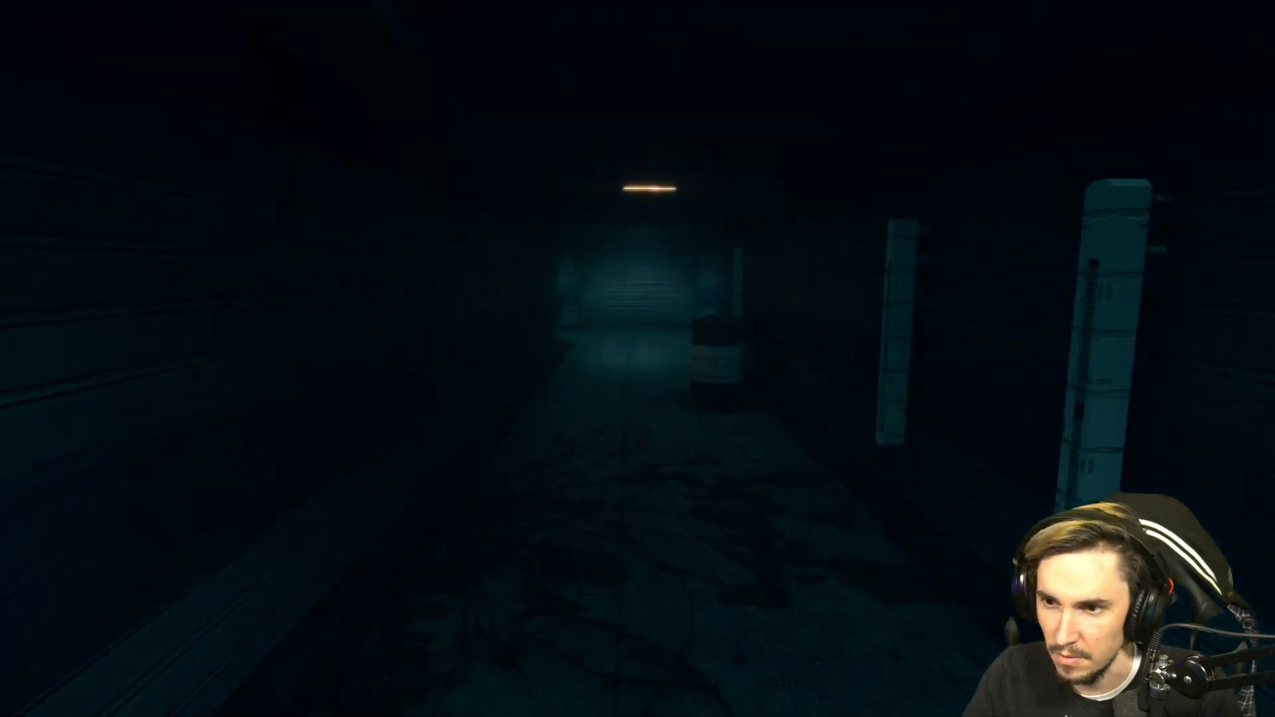
key("w")
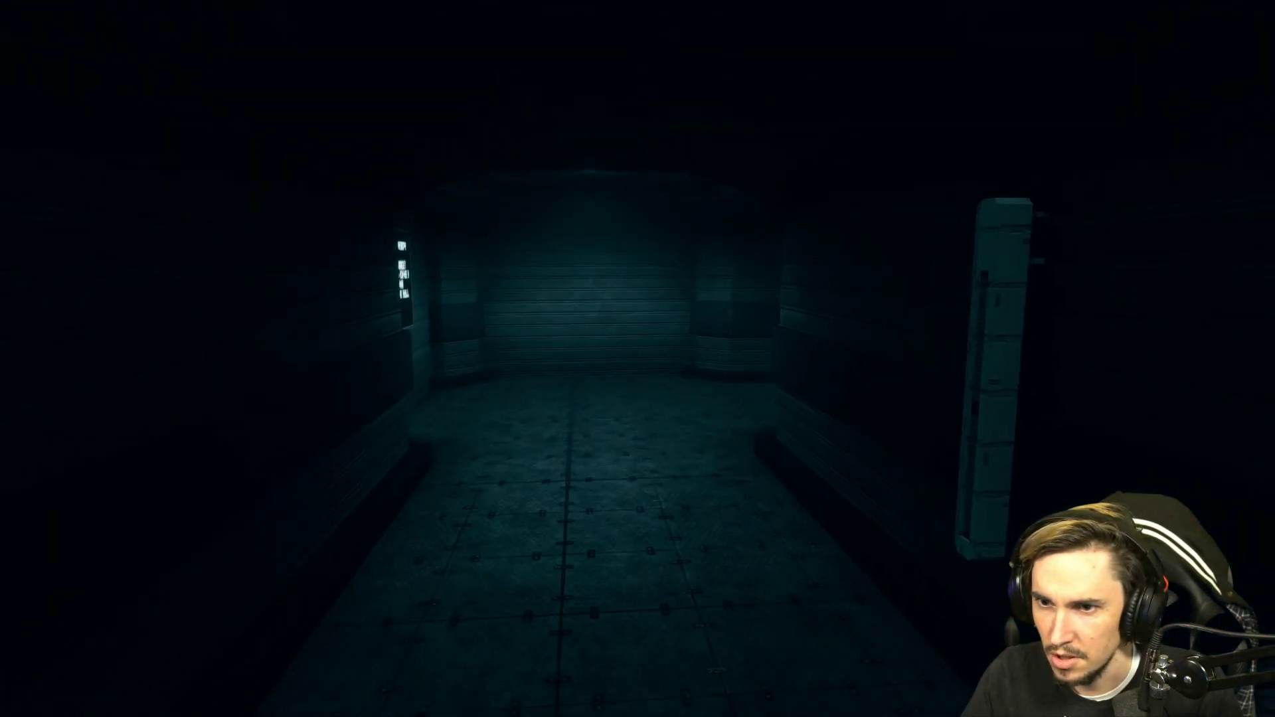
key("w")
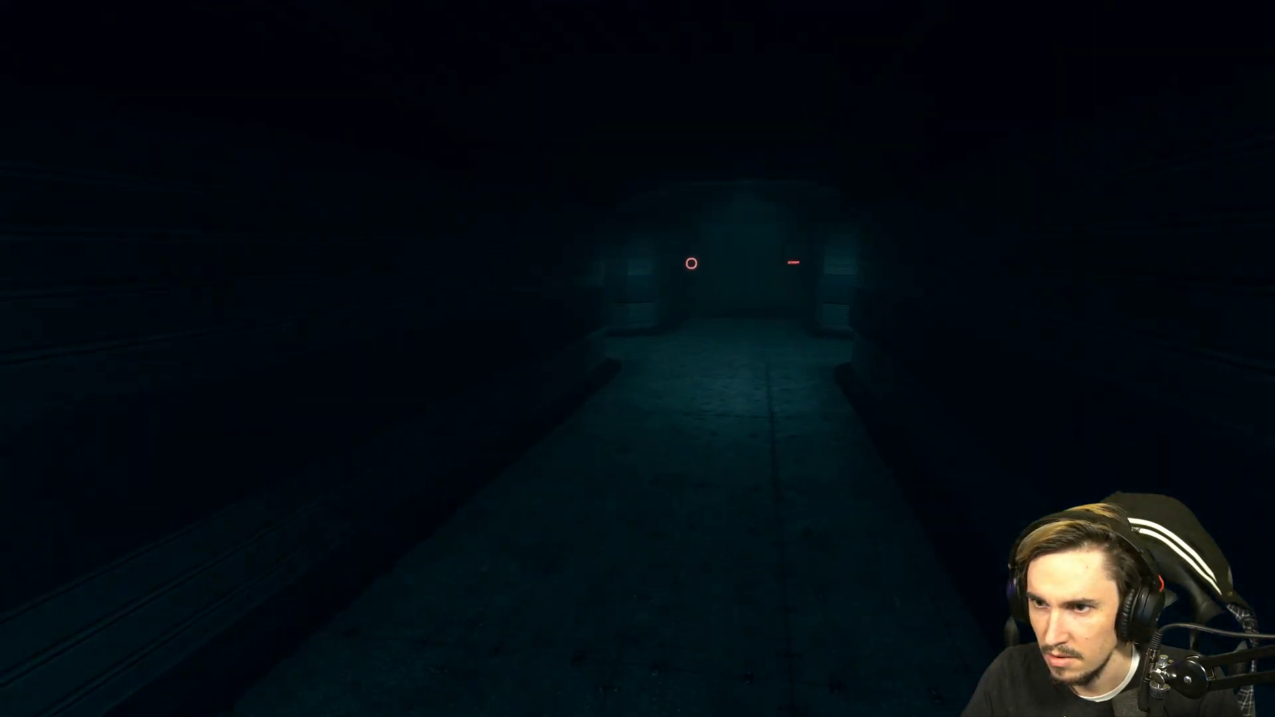
key("w")
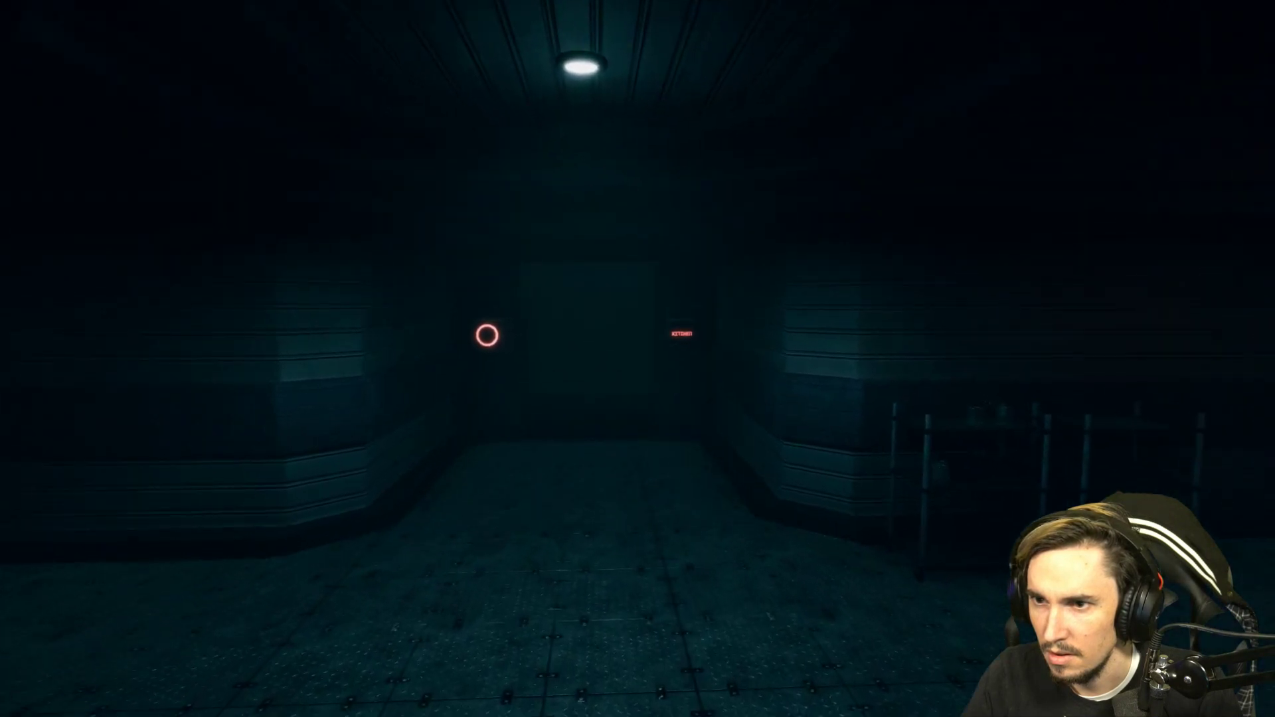
key("w")
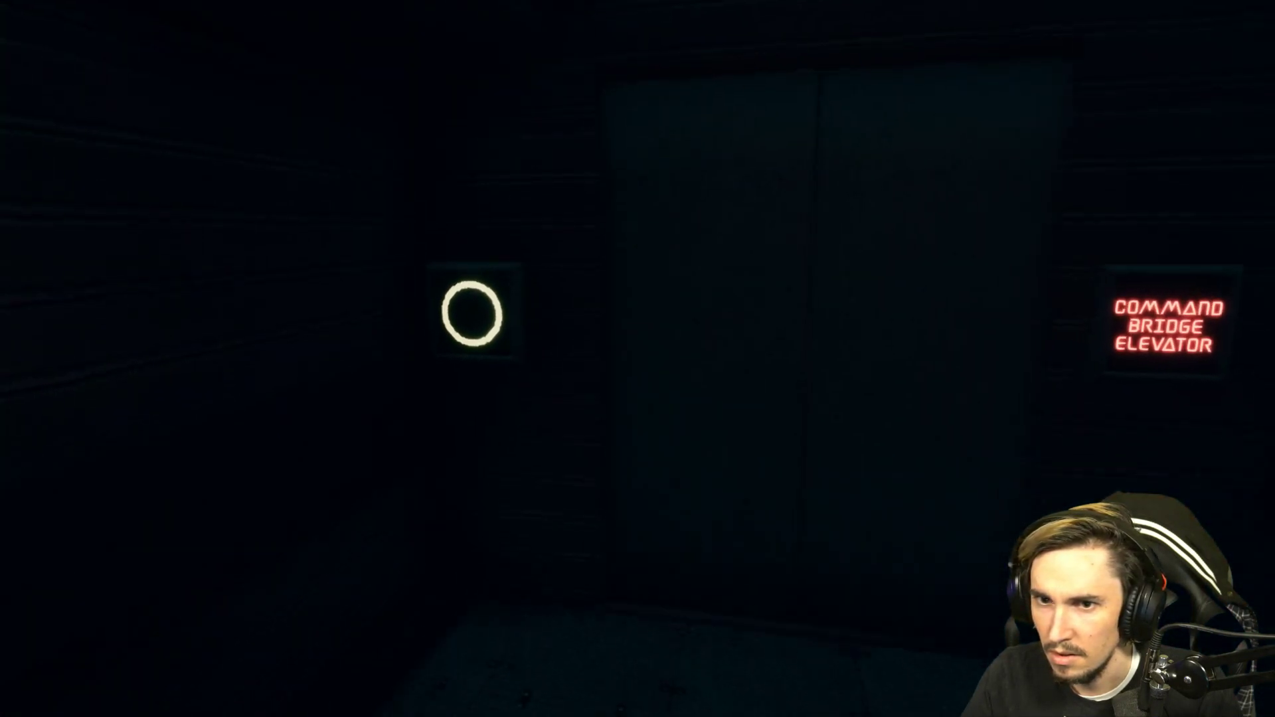
Step: Board the elevator, activate its ring button to ride up, and step out into the lounge
key("w")
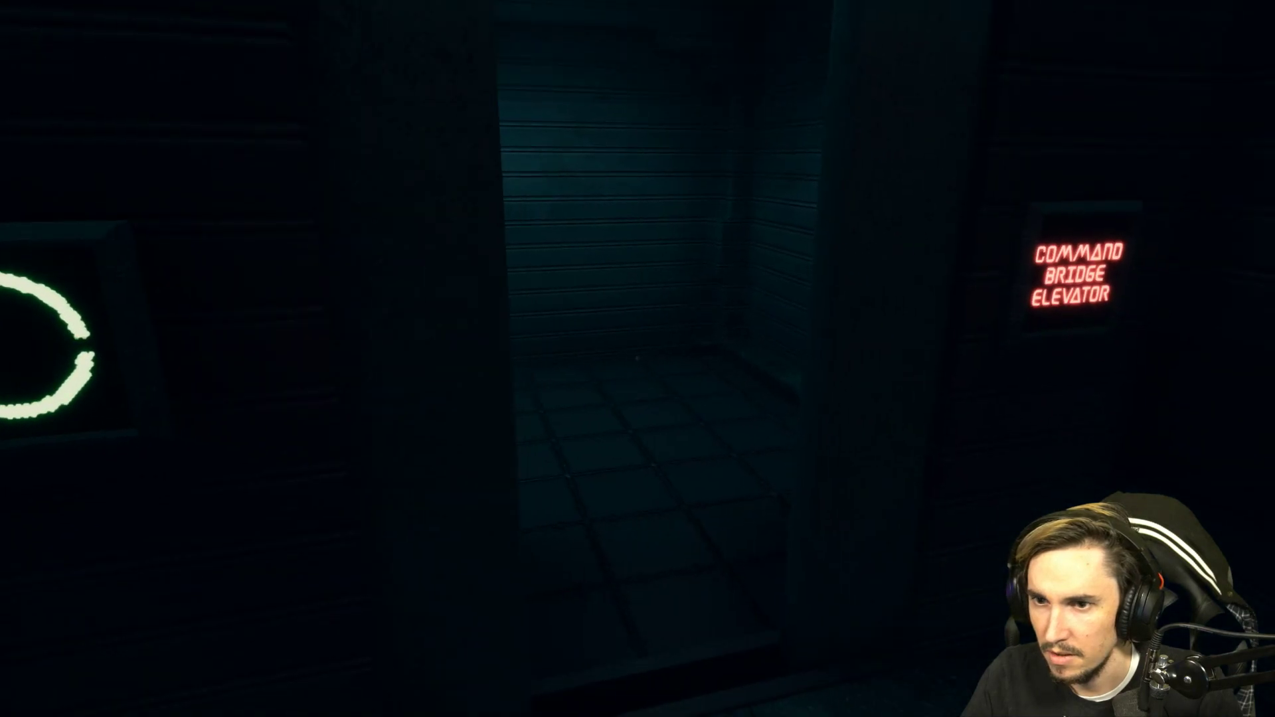
key("s")
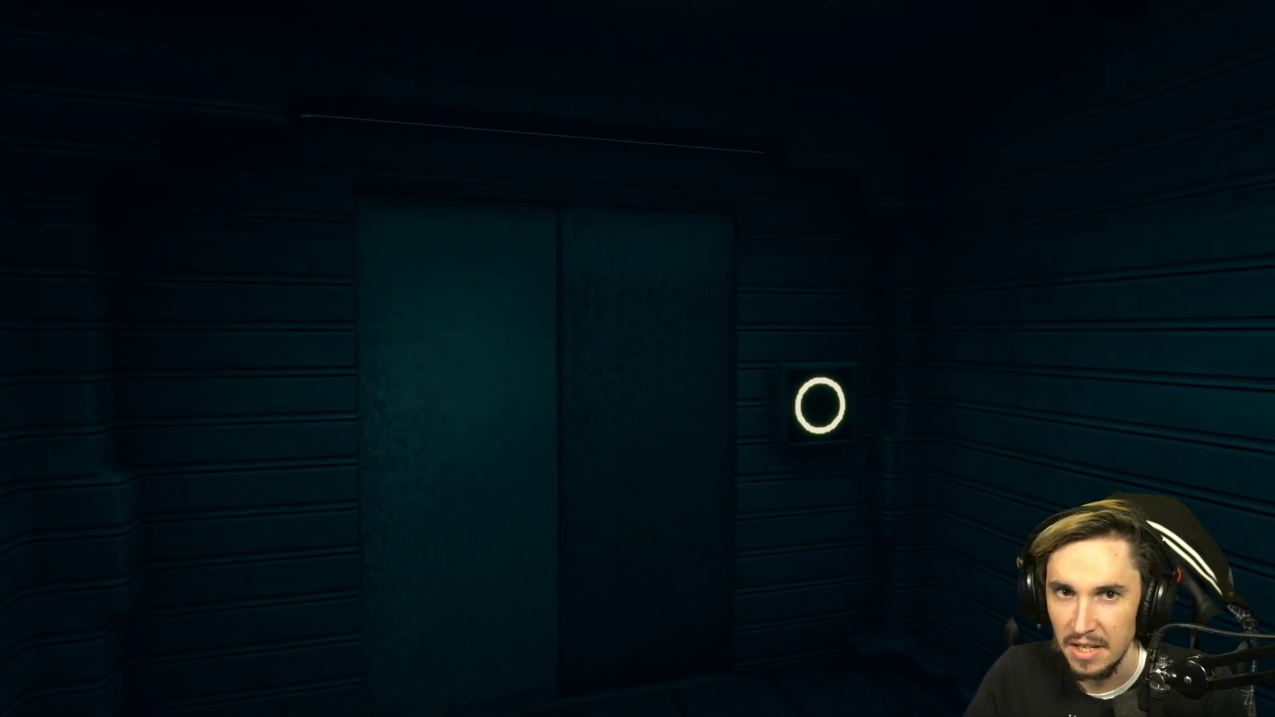
key("e")
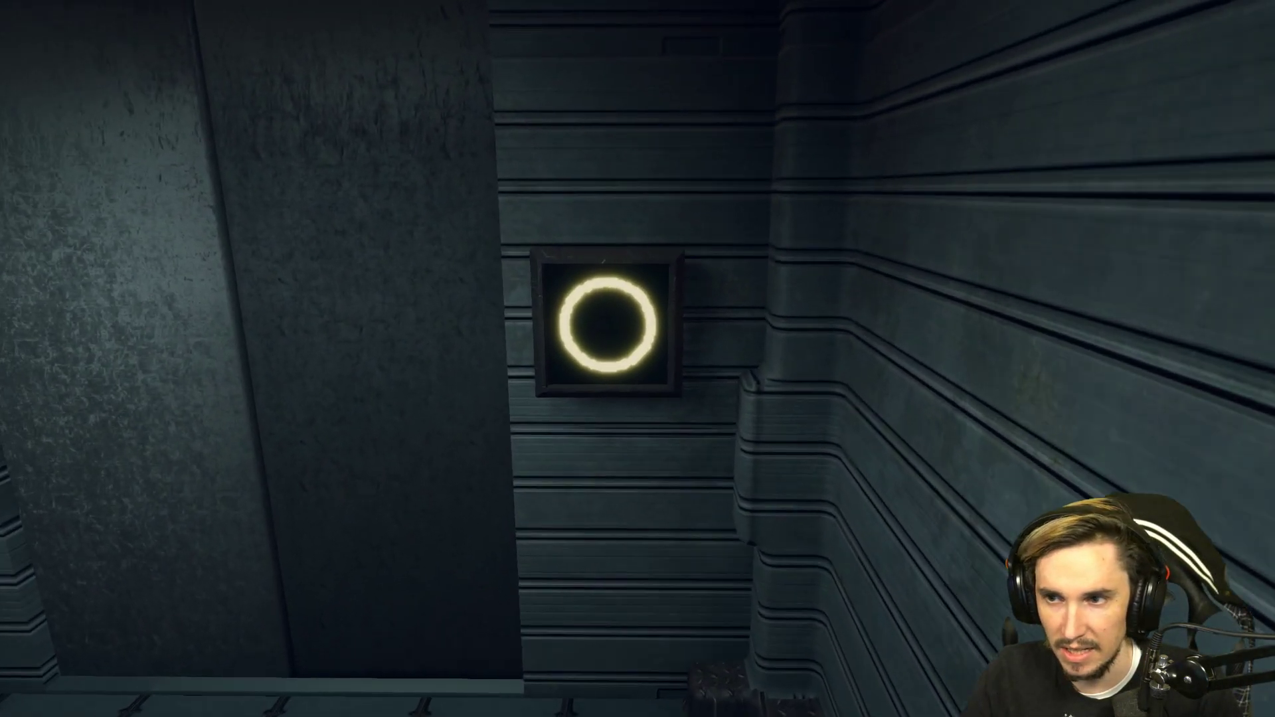
key("e")
key("w")
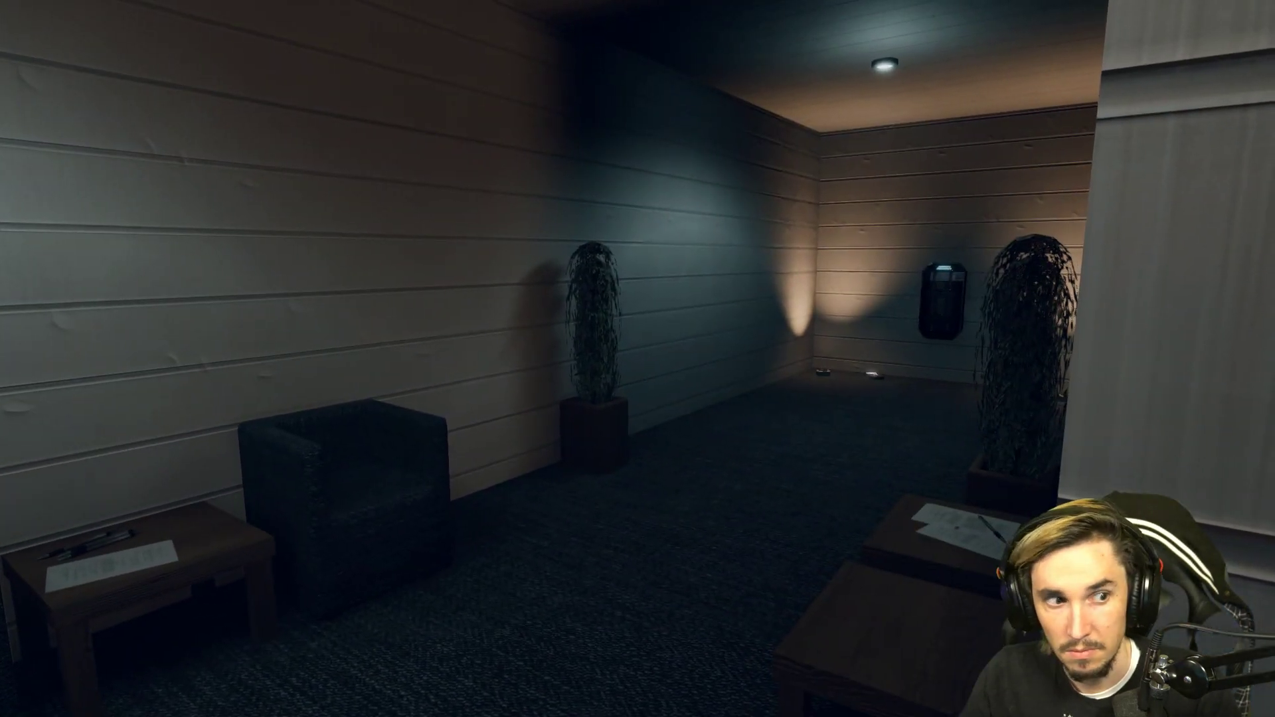
Step: Head down the corridor to the lounge elevator and call it so its doors open
key("w")
key("w")
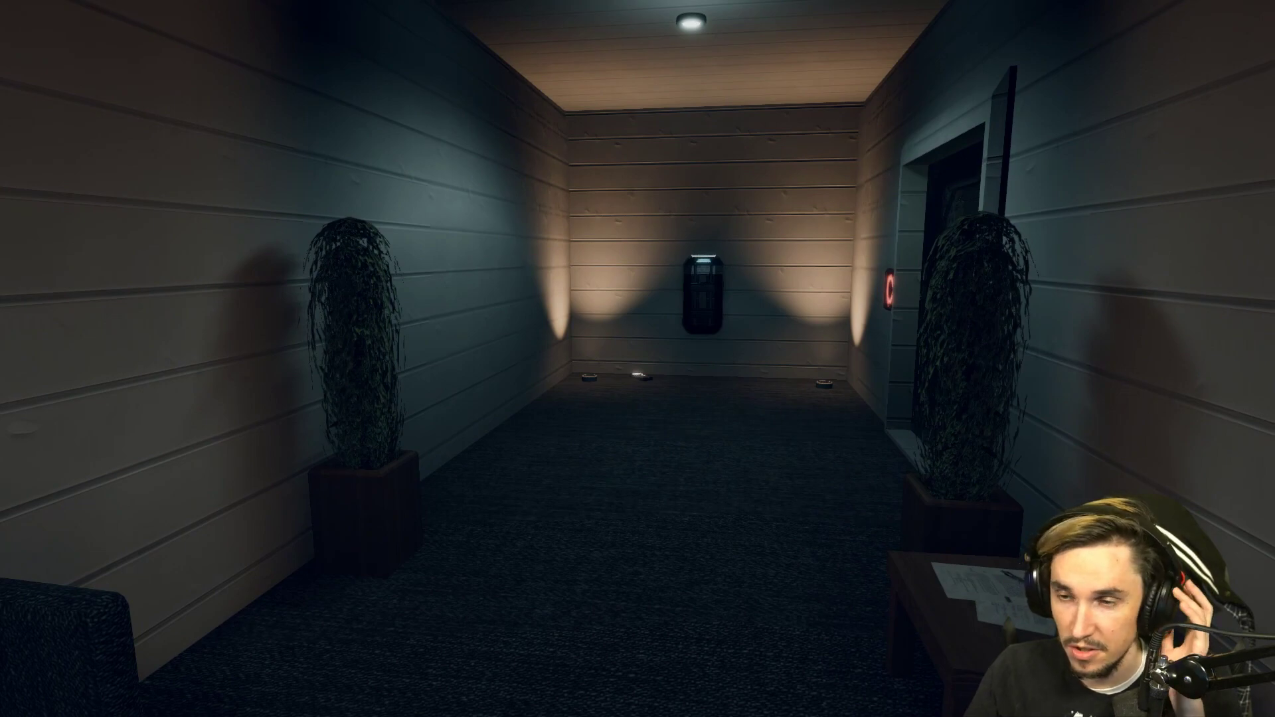
key("w")
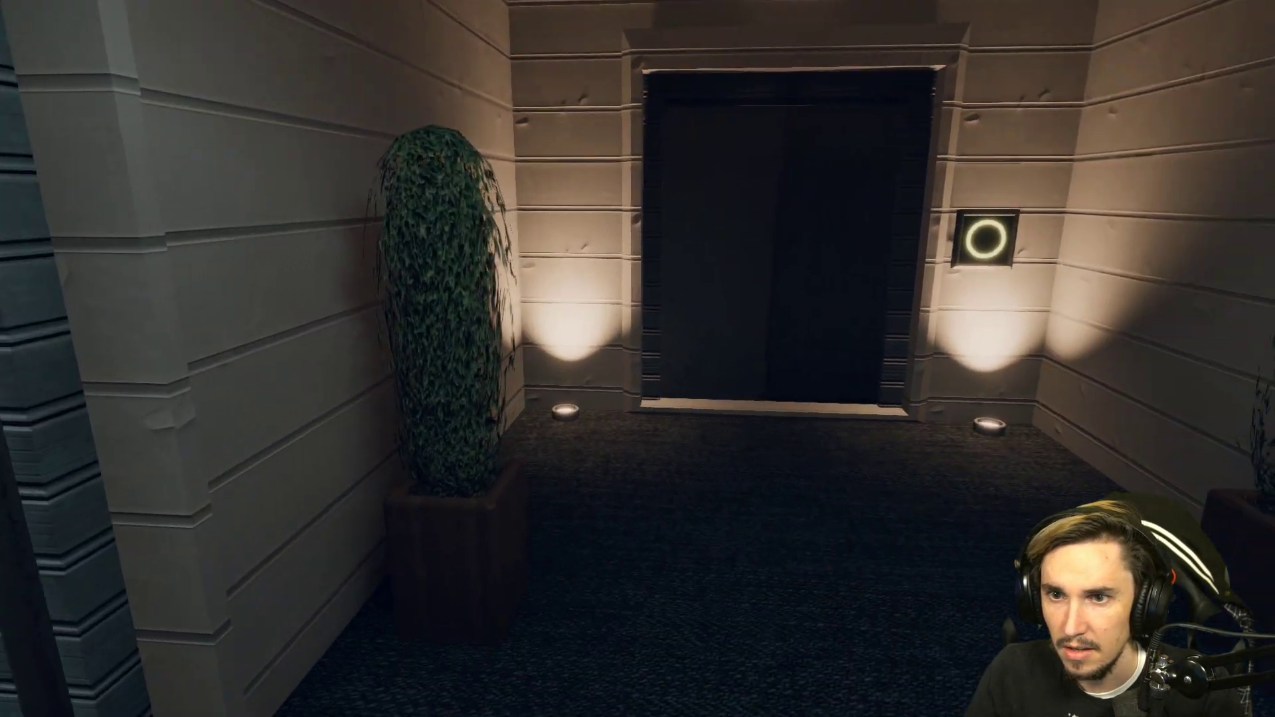
key("w")
left_click(638, 359)
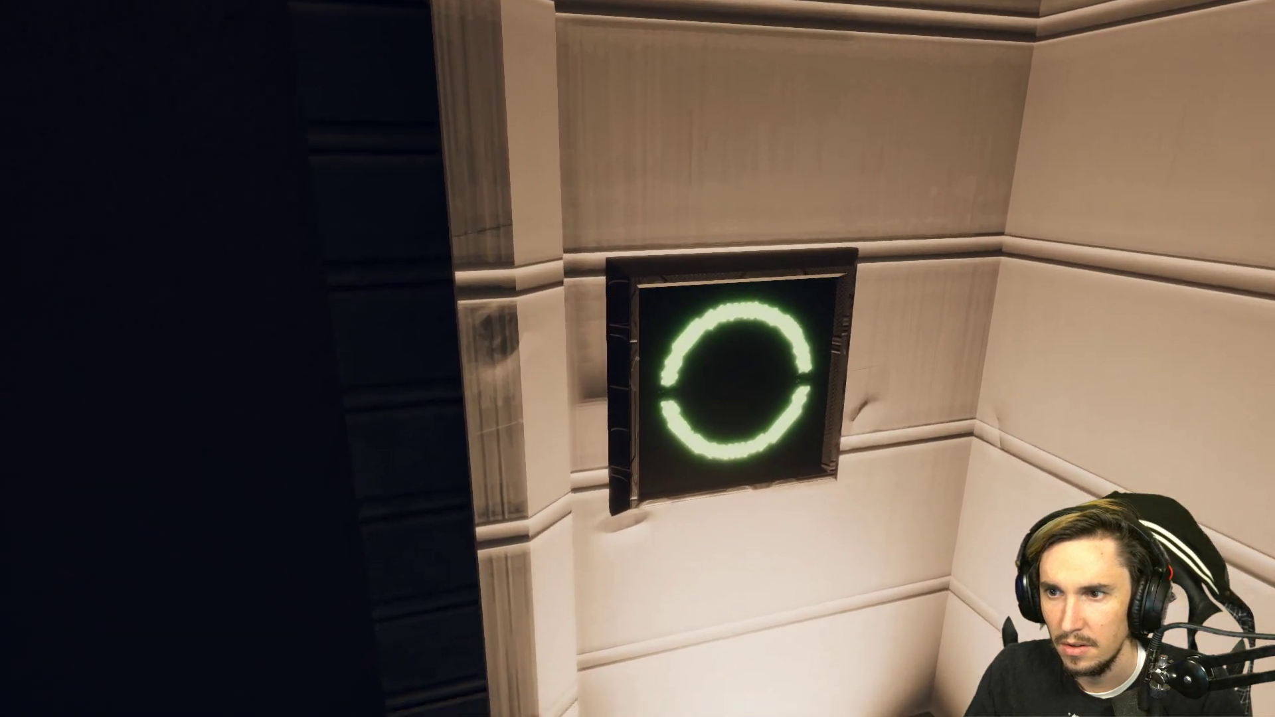
Step: Pass through into the dark lounge, overlook the railings and descend the stairs toward the office floor
key("w")
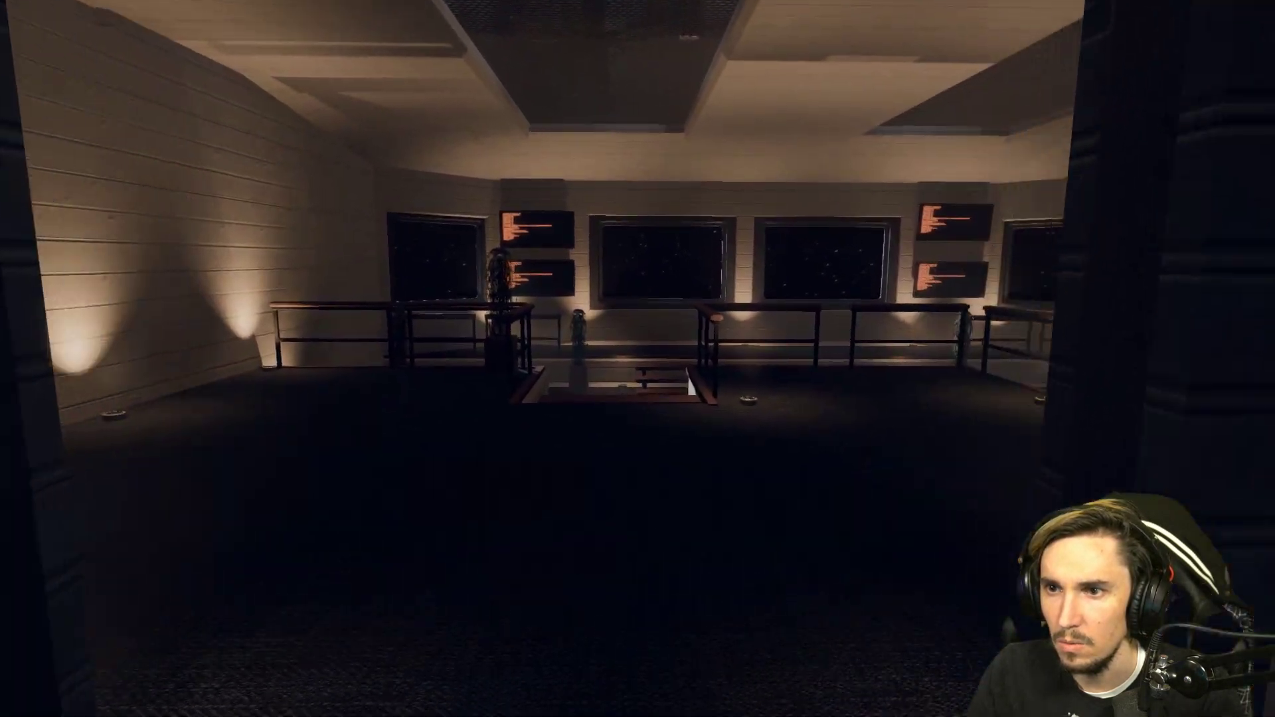
key("w")
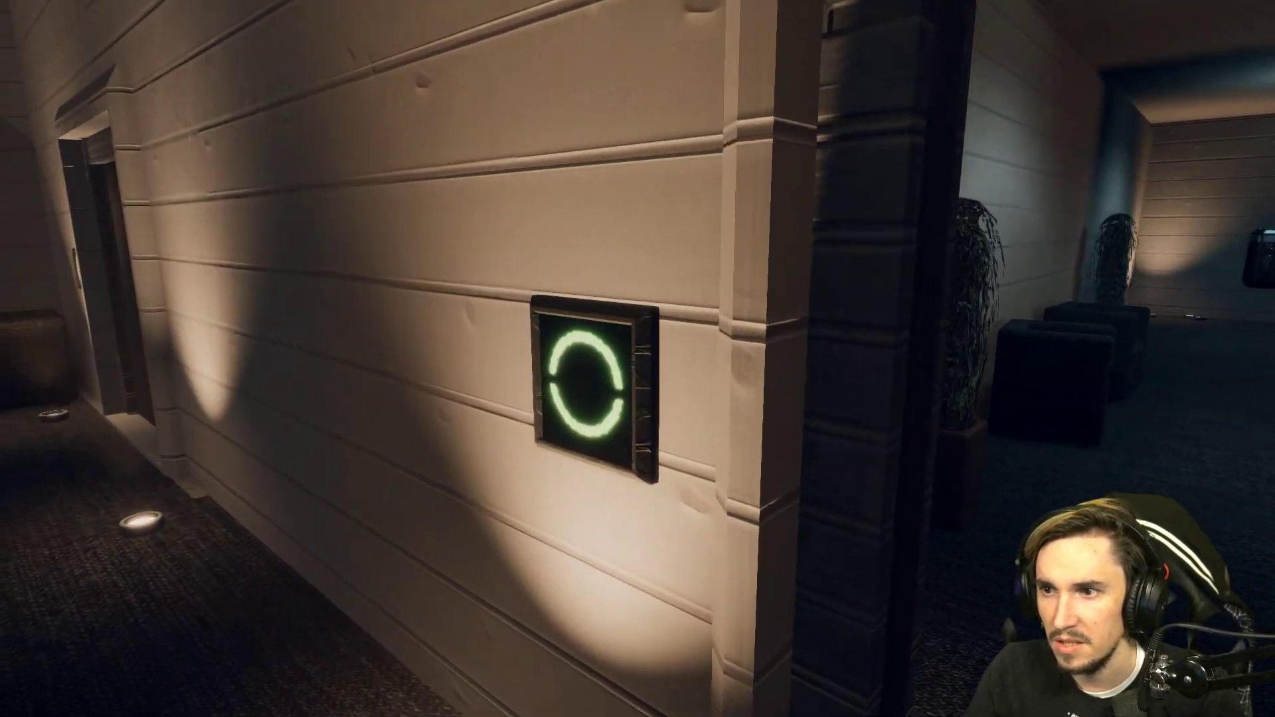
key("w")
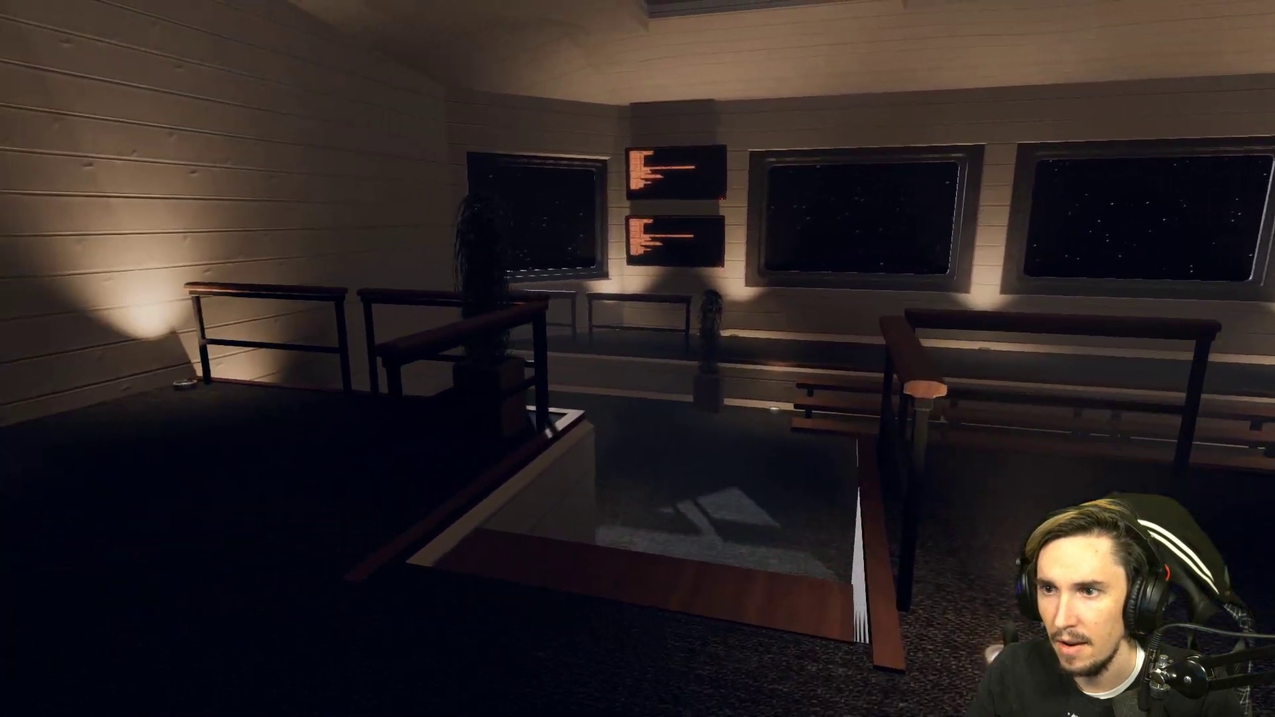
key("w")
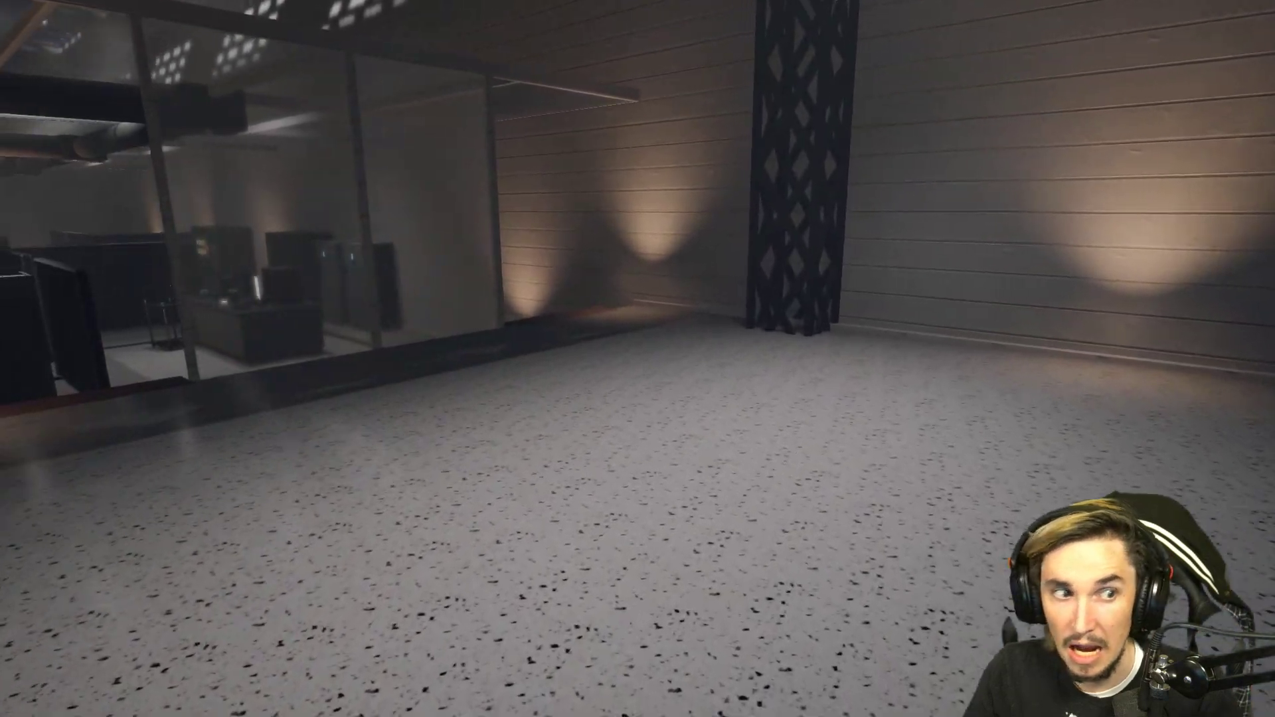
Step: Enter the glass office and position at the lab monitor showing the annotated drawing of possible locations
key("w")
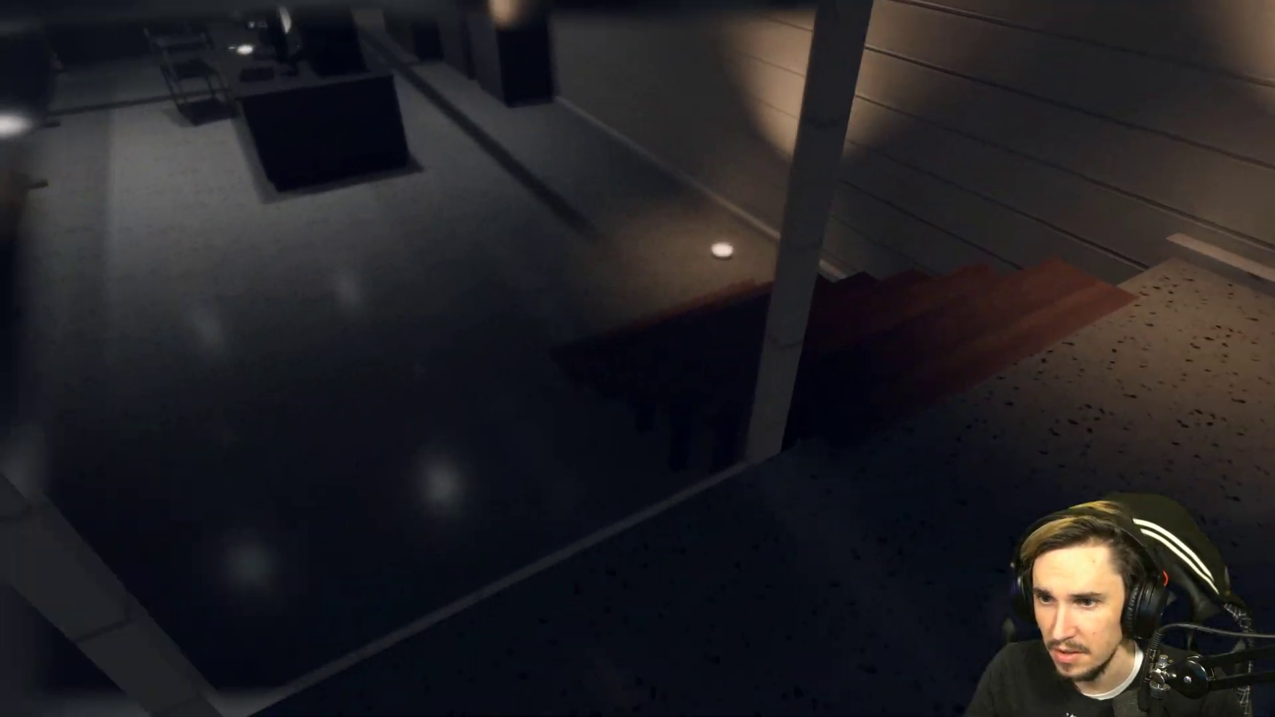
key("w")
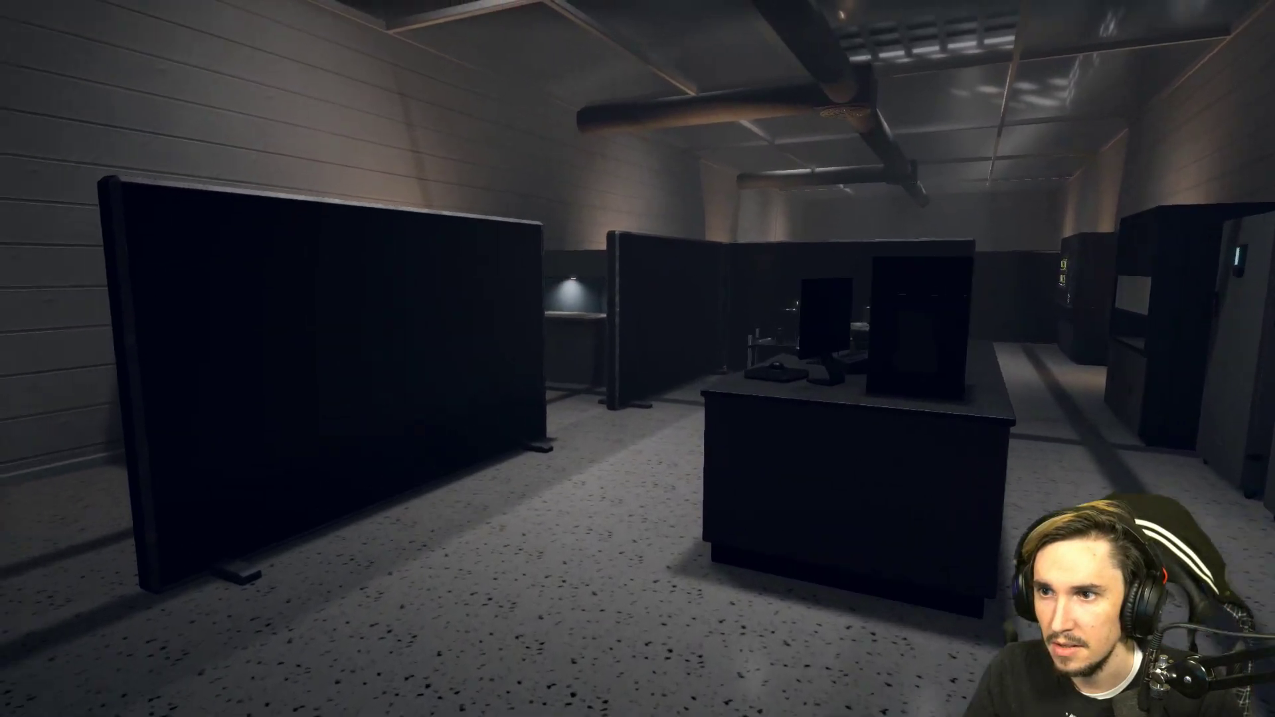
key("w")
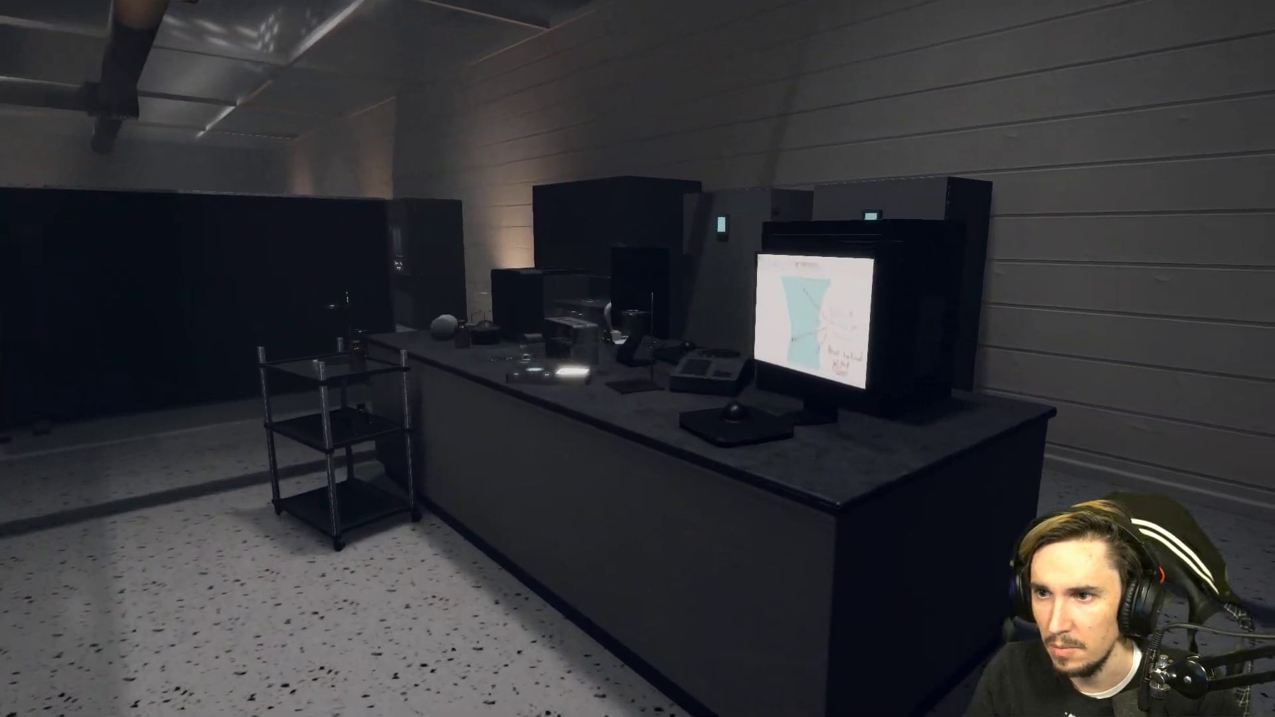
key("w")
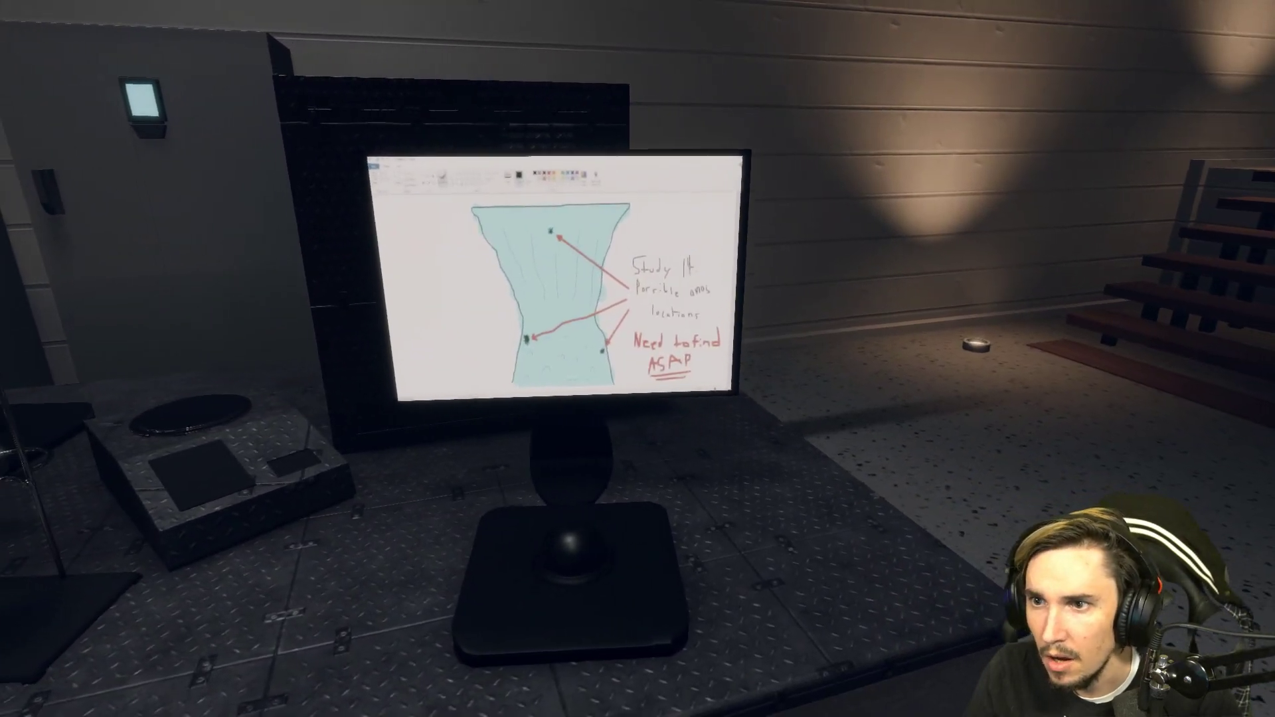
key("a")
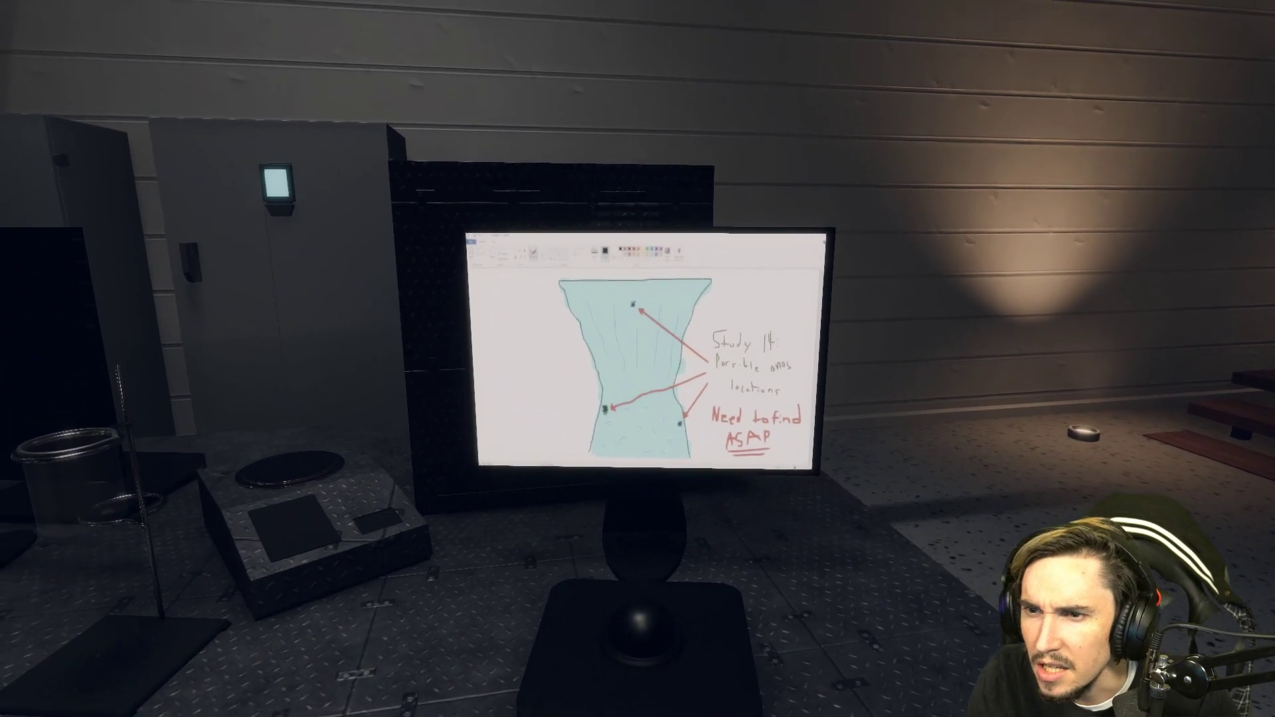
key("a")
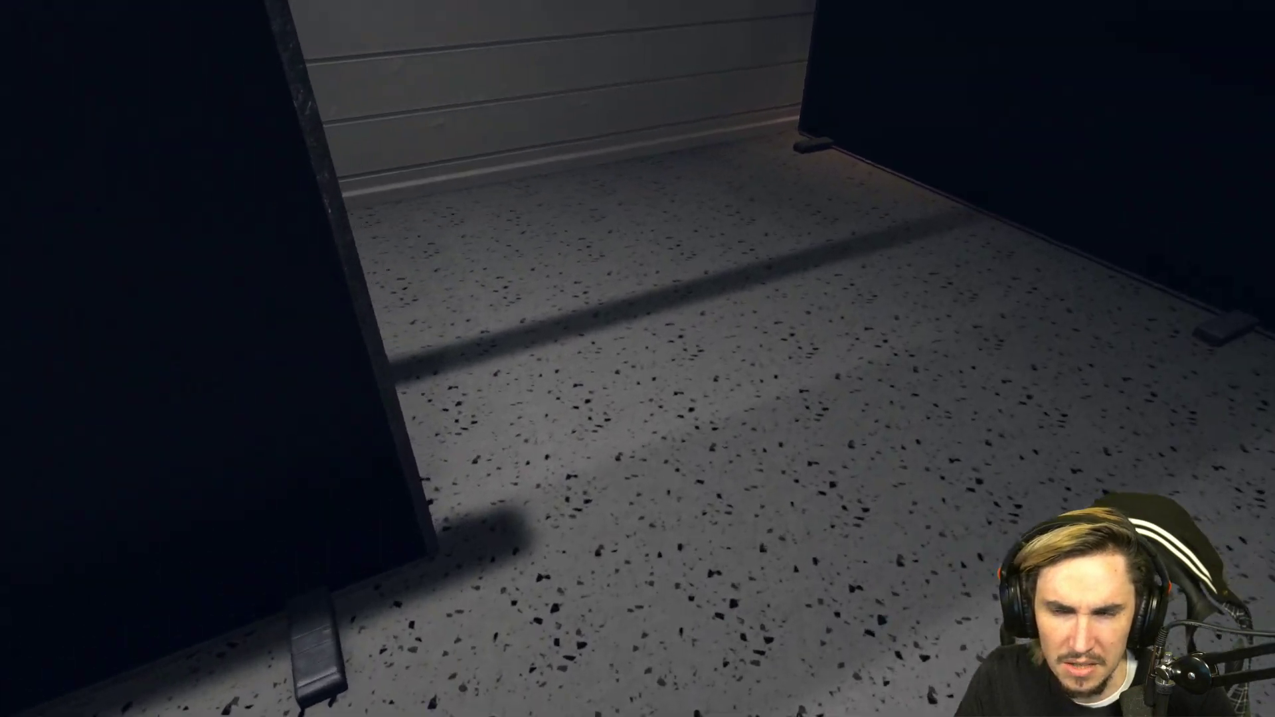
Step: Read the lit desk monitor's hat-and-moustache warning, then start down the partitioned corridor
key("w")
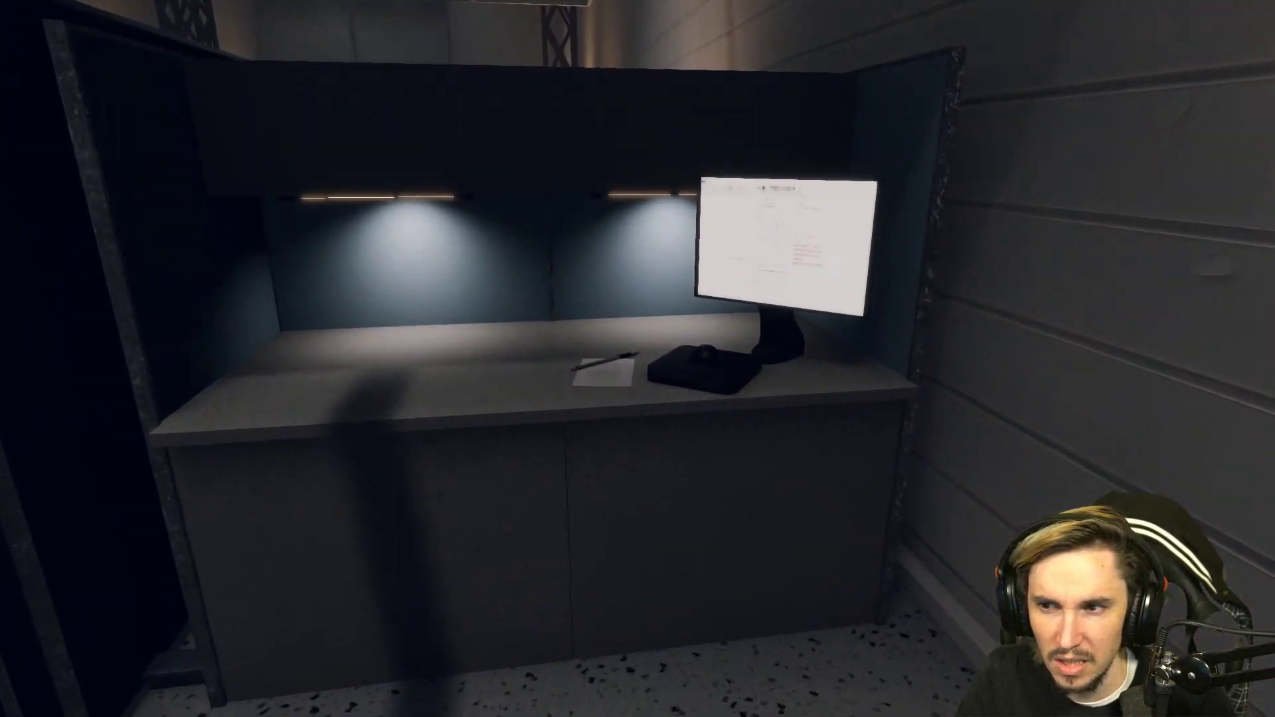
key("s")
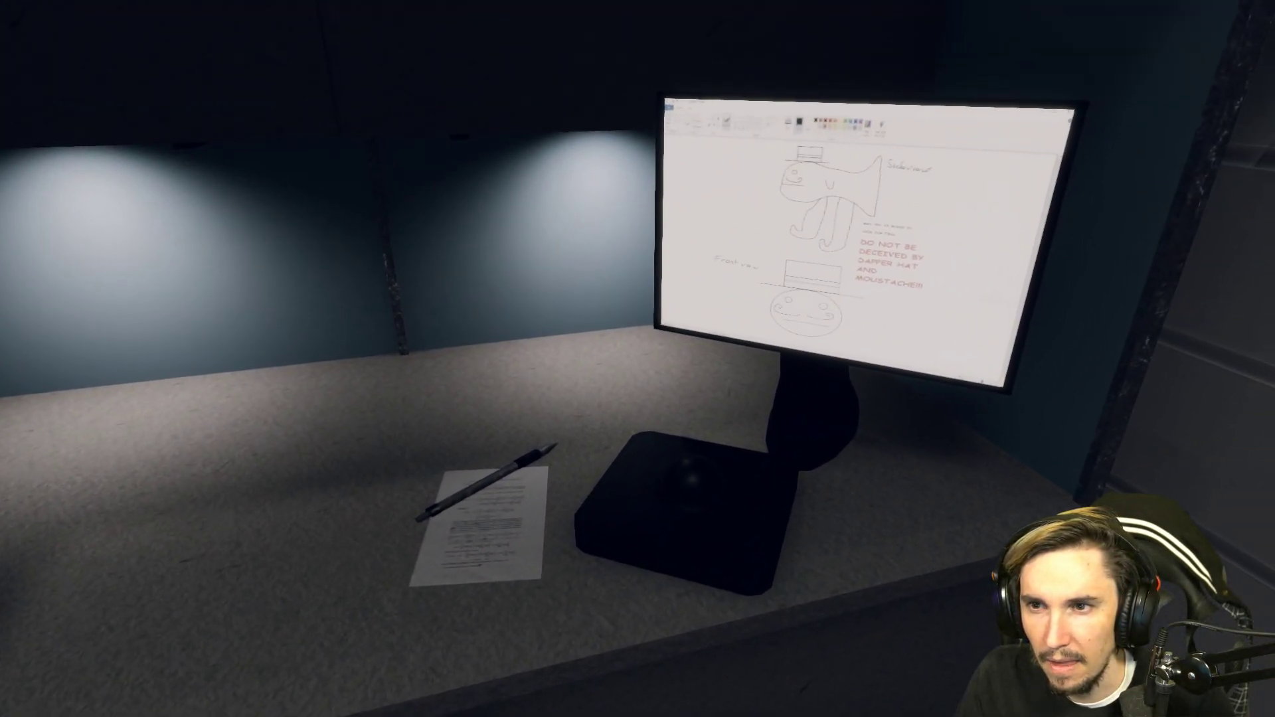
key("w")
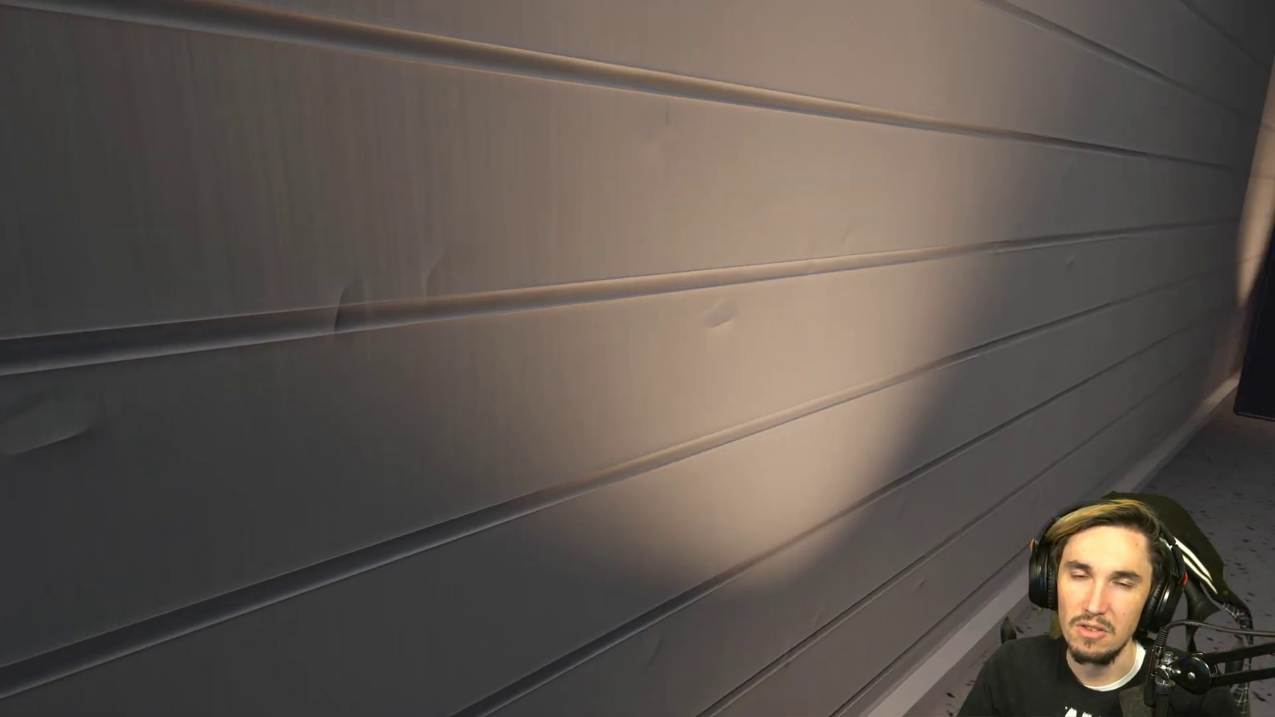
key("w")
Step: Visit the compound machine awaiting input, return to the desk and walk back out toward the lab table
key("w")
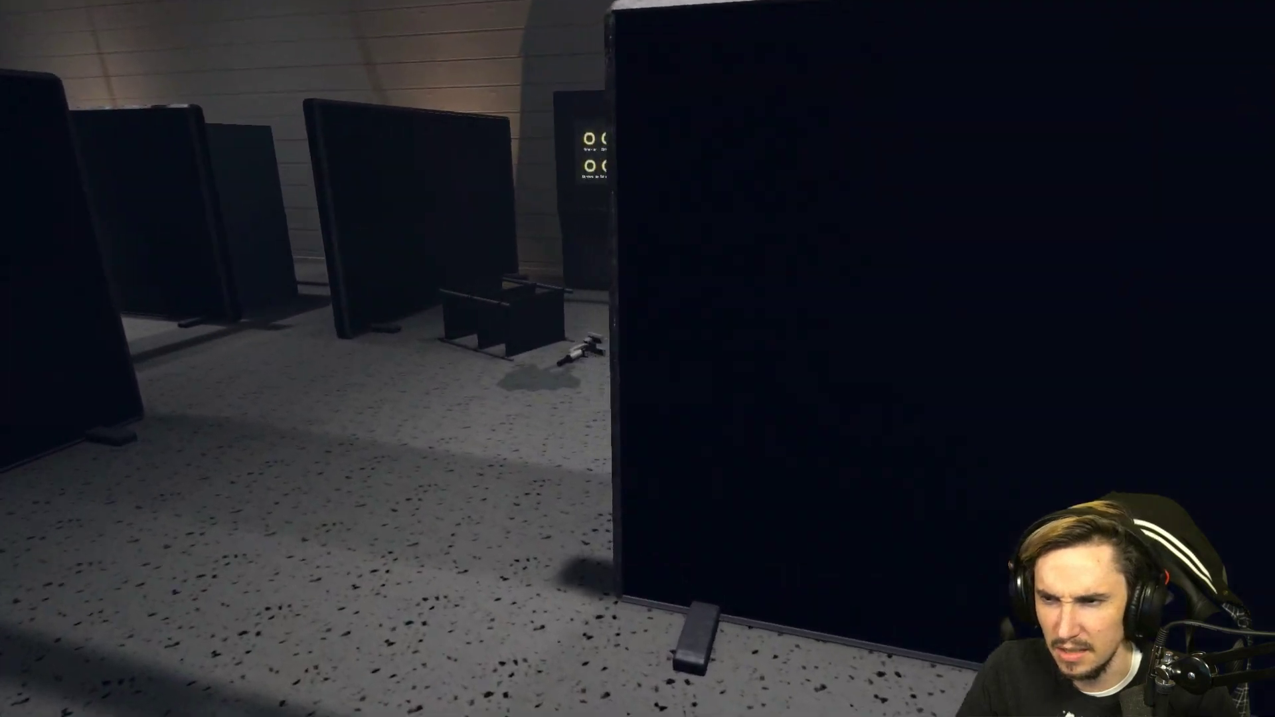
key("w")
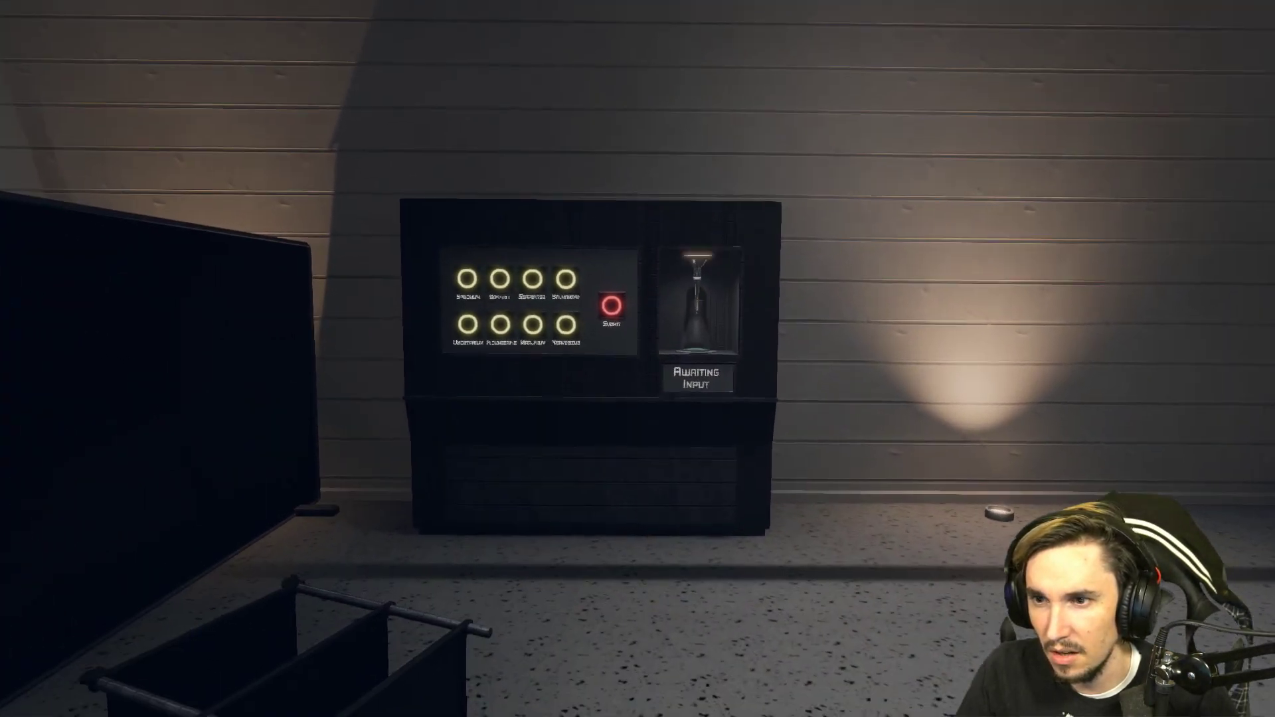
key("w")
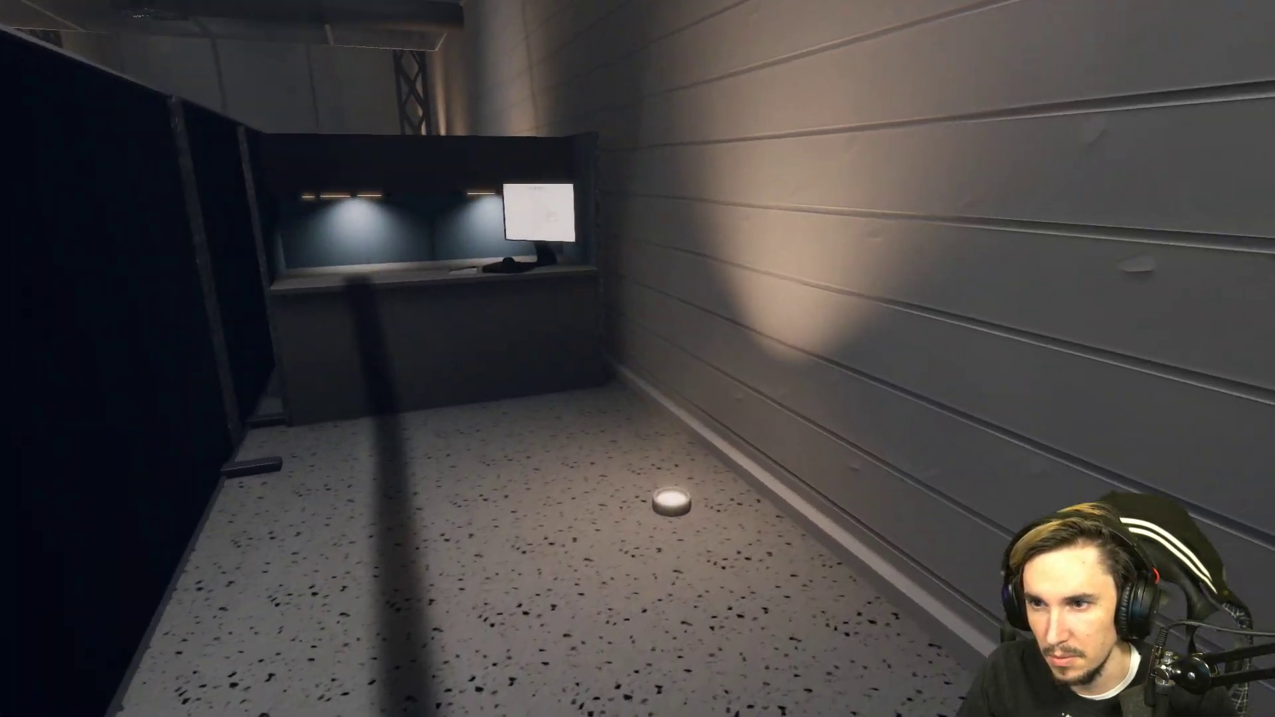
key("w")
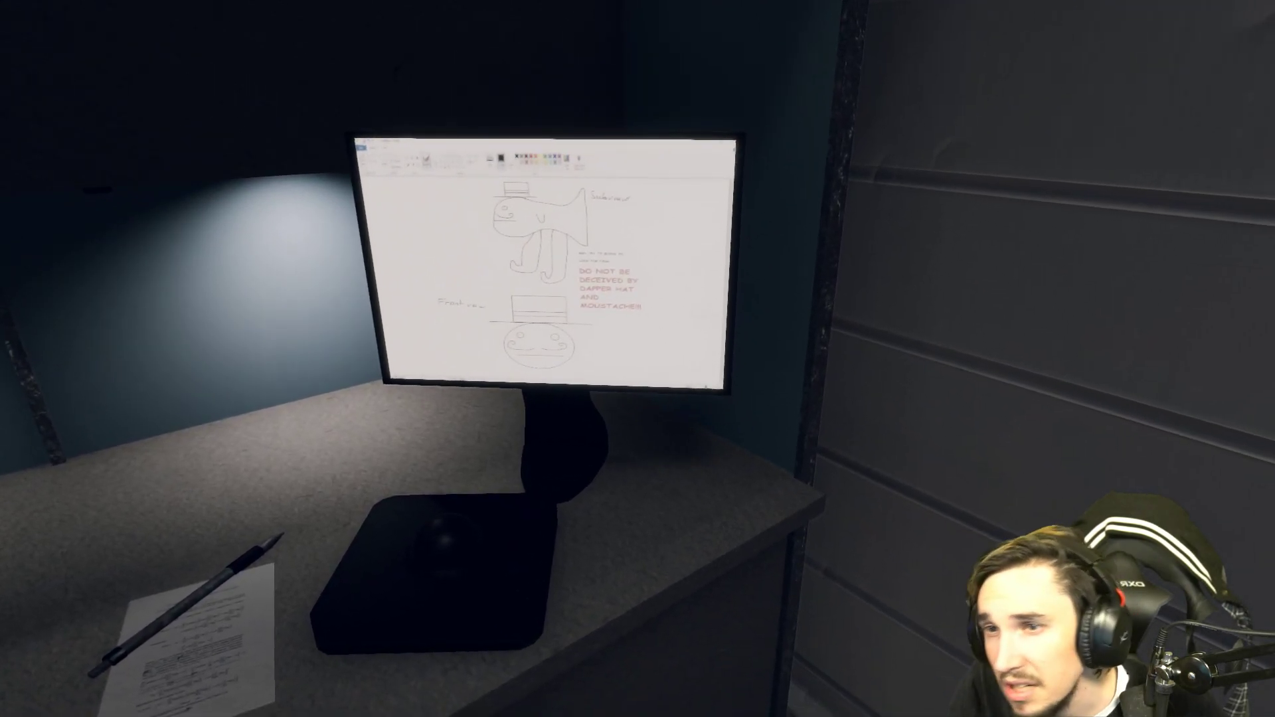
key("w")
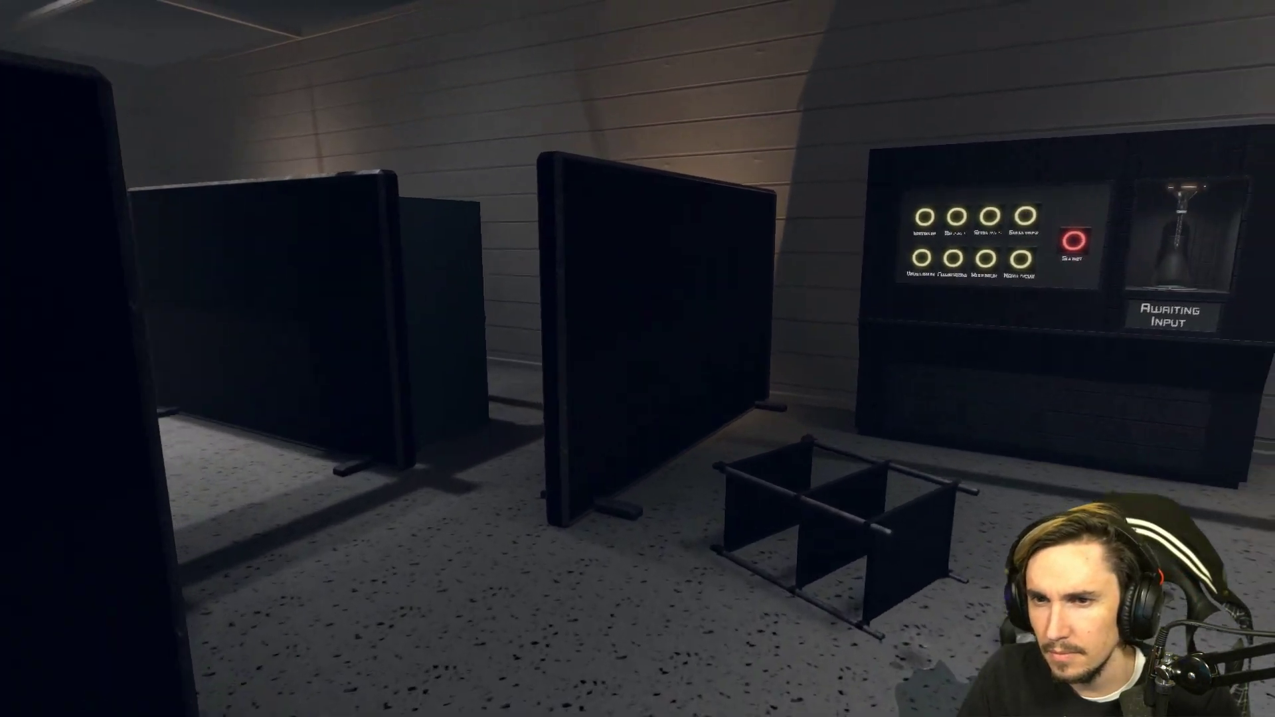
Step: Inspect the green dish and tube rack on the lab table, check the freezer temperature and reach the next desk
key("w")
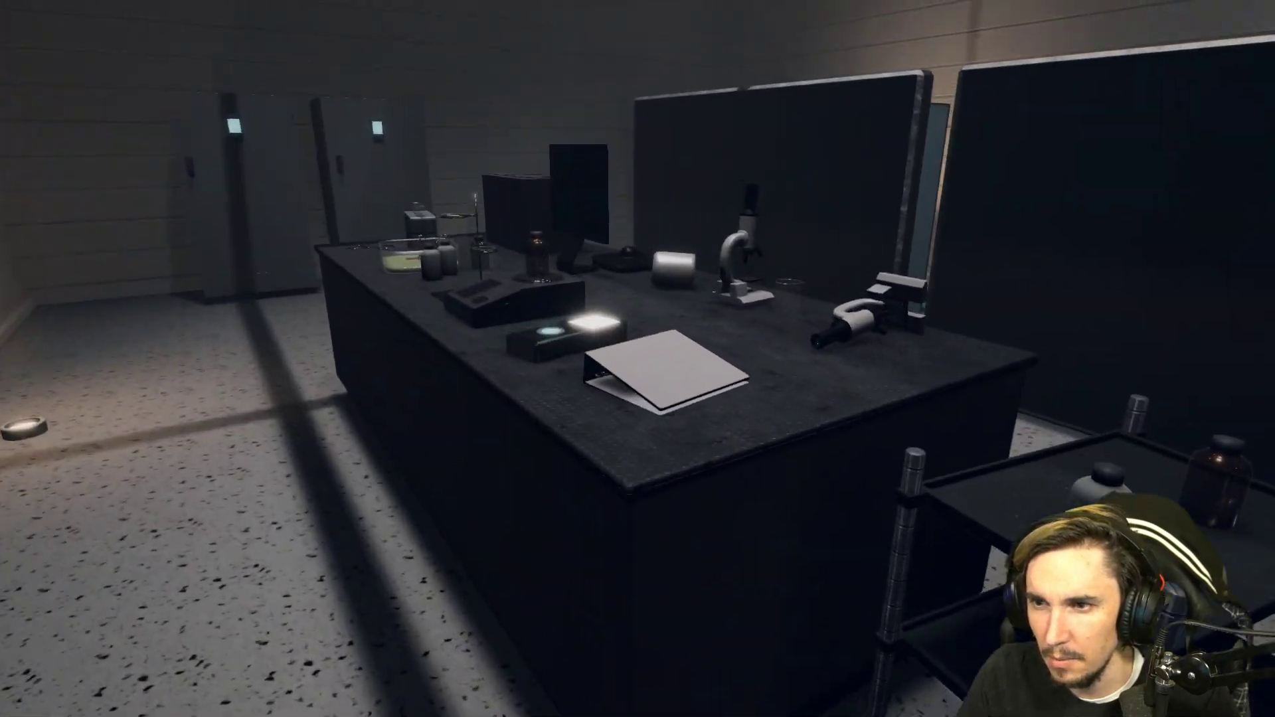
key("w")
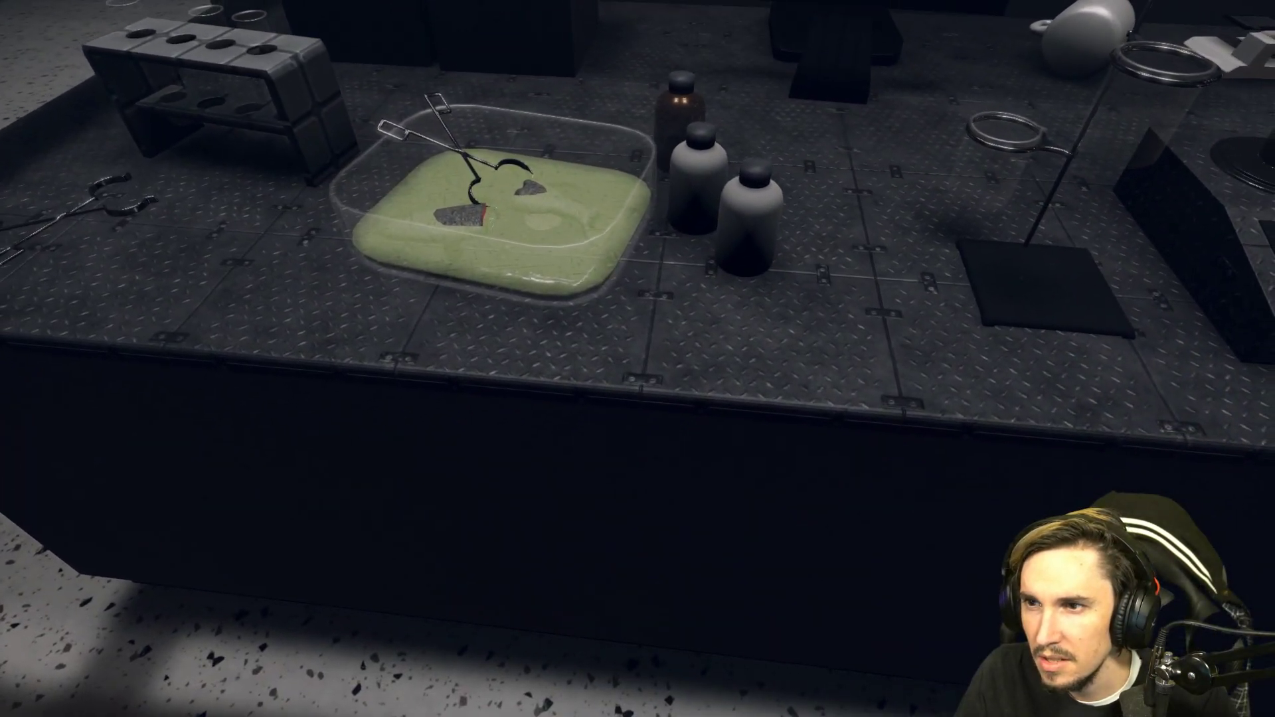
key("s")
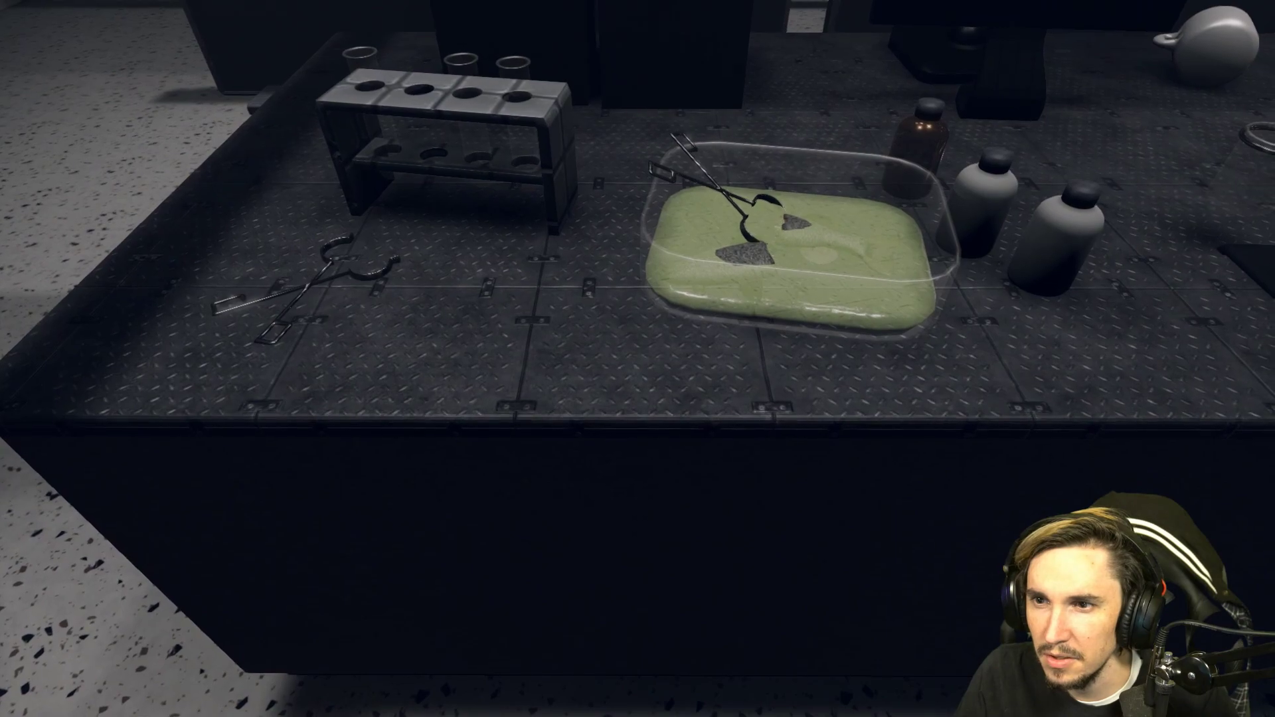
key("w")
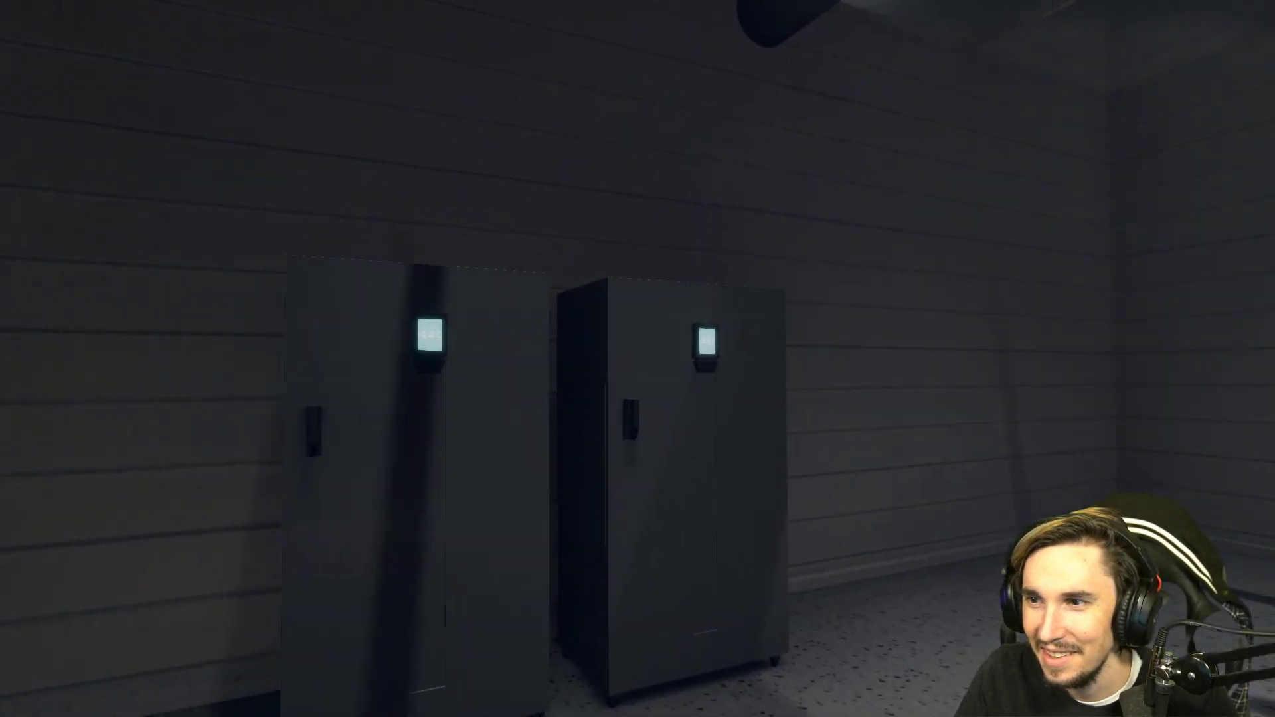
key("w")
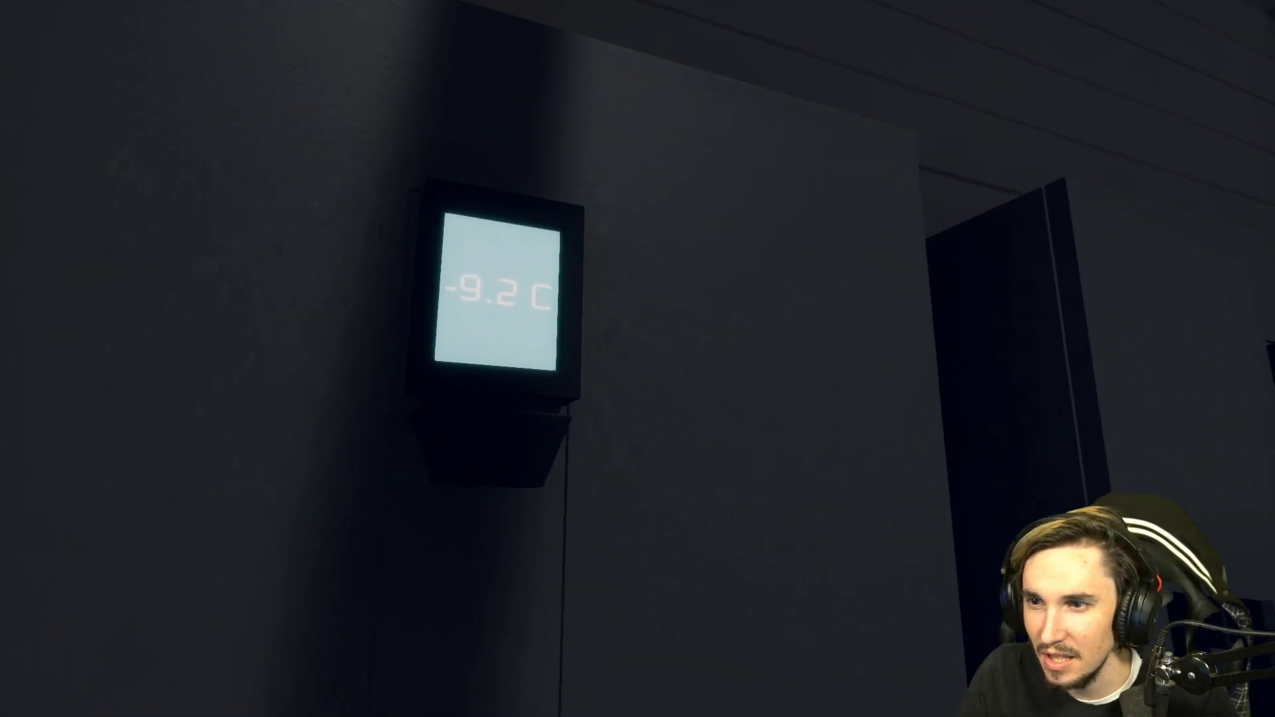
key("w")
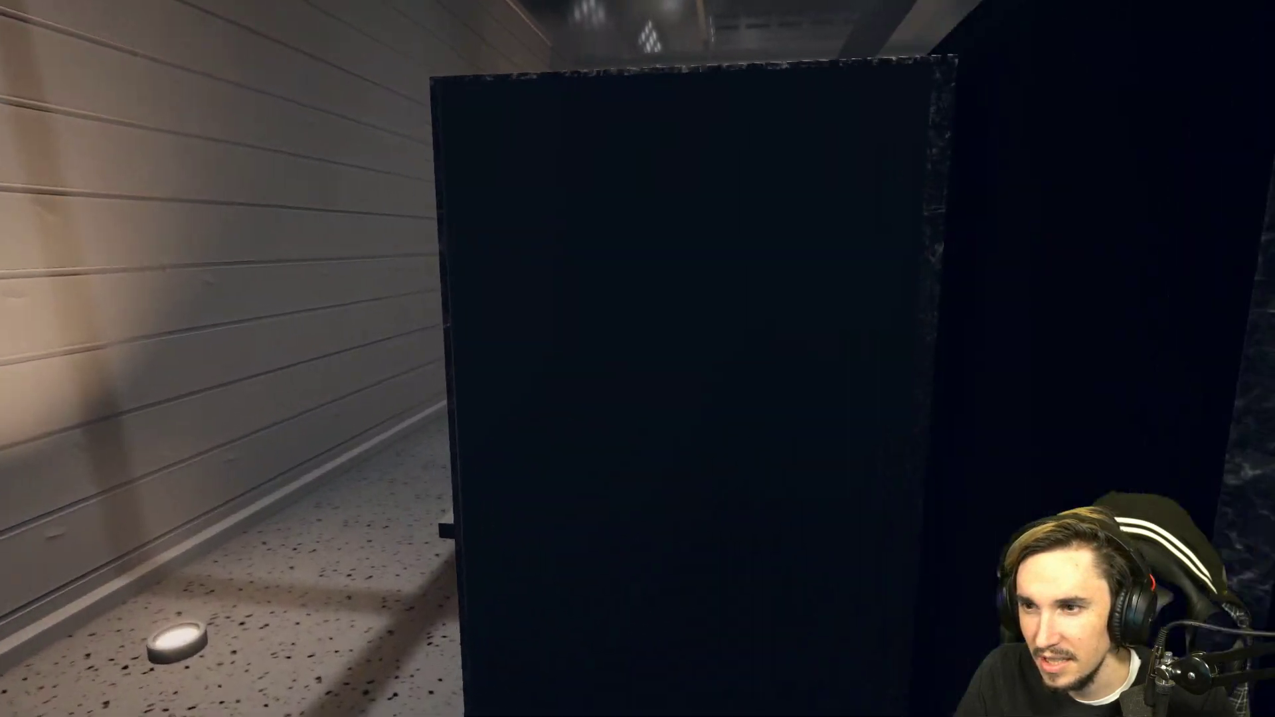
Step: Read the fish evolution sketch and the Fish Attitude Study monitors, then return to the ingredient submission machine
key("w")
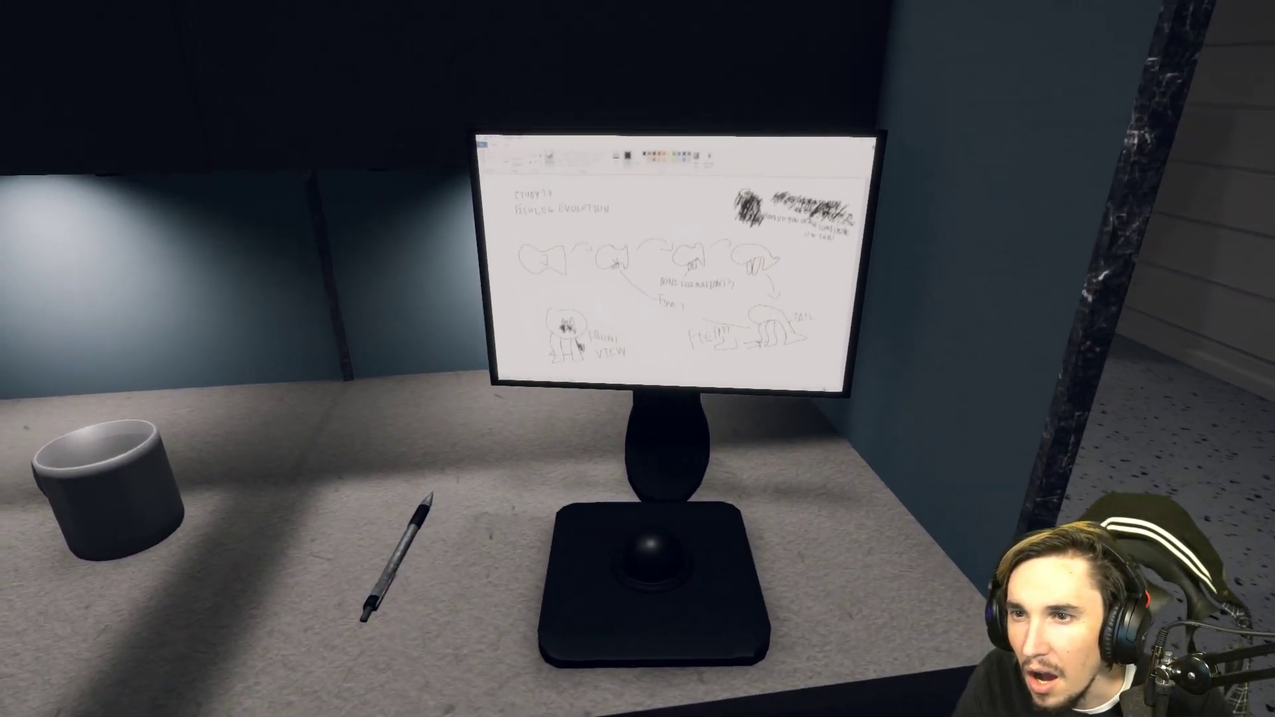
key("s")
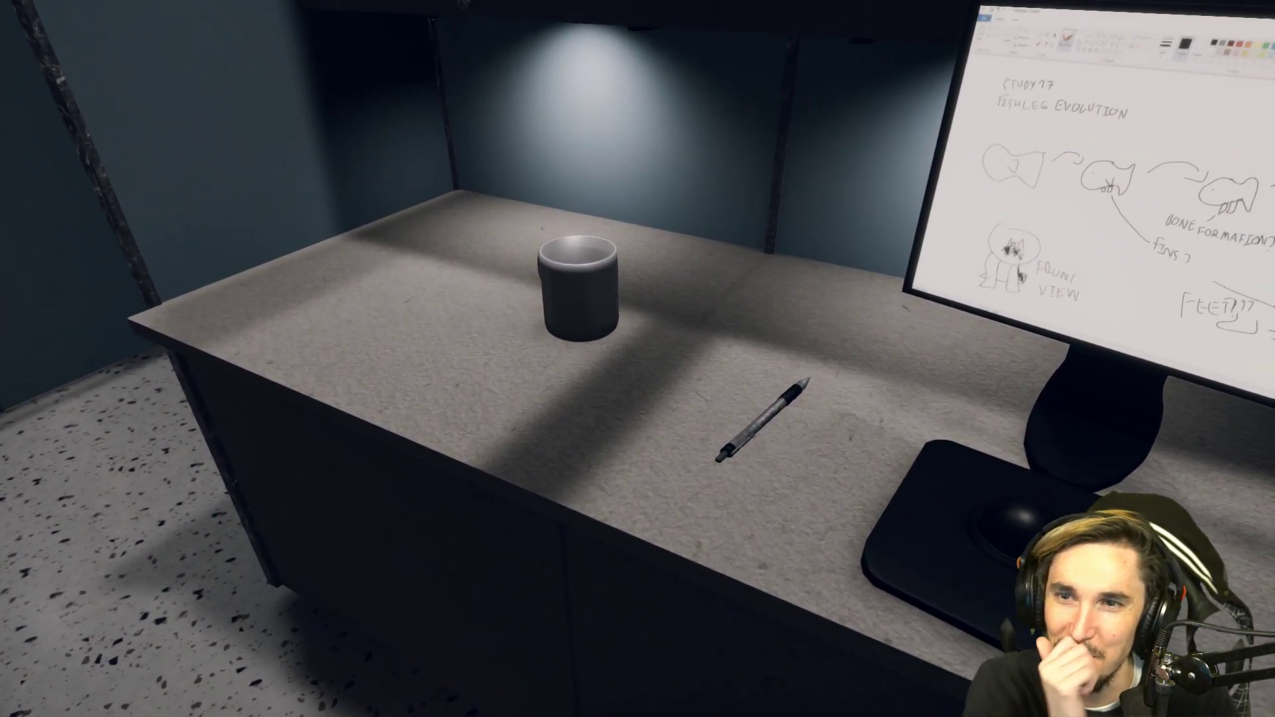
key("w")
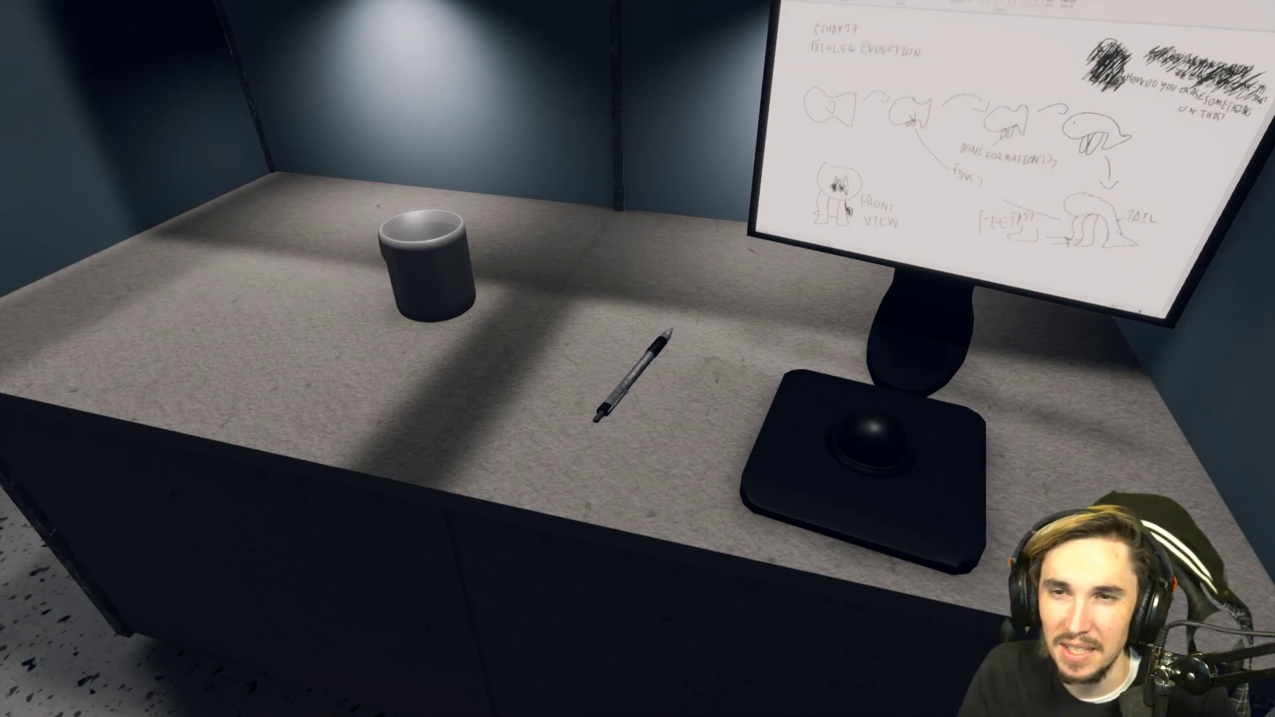
key("s")
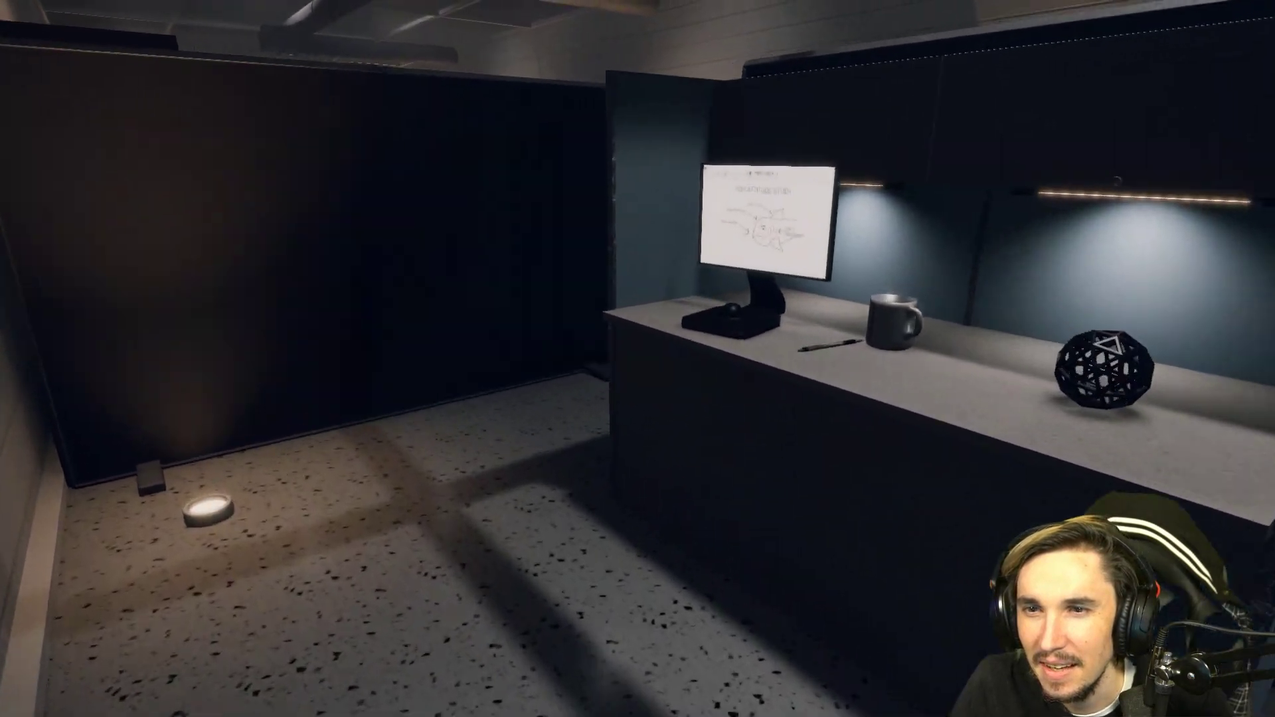
key("w")
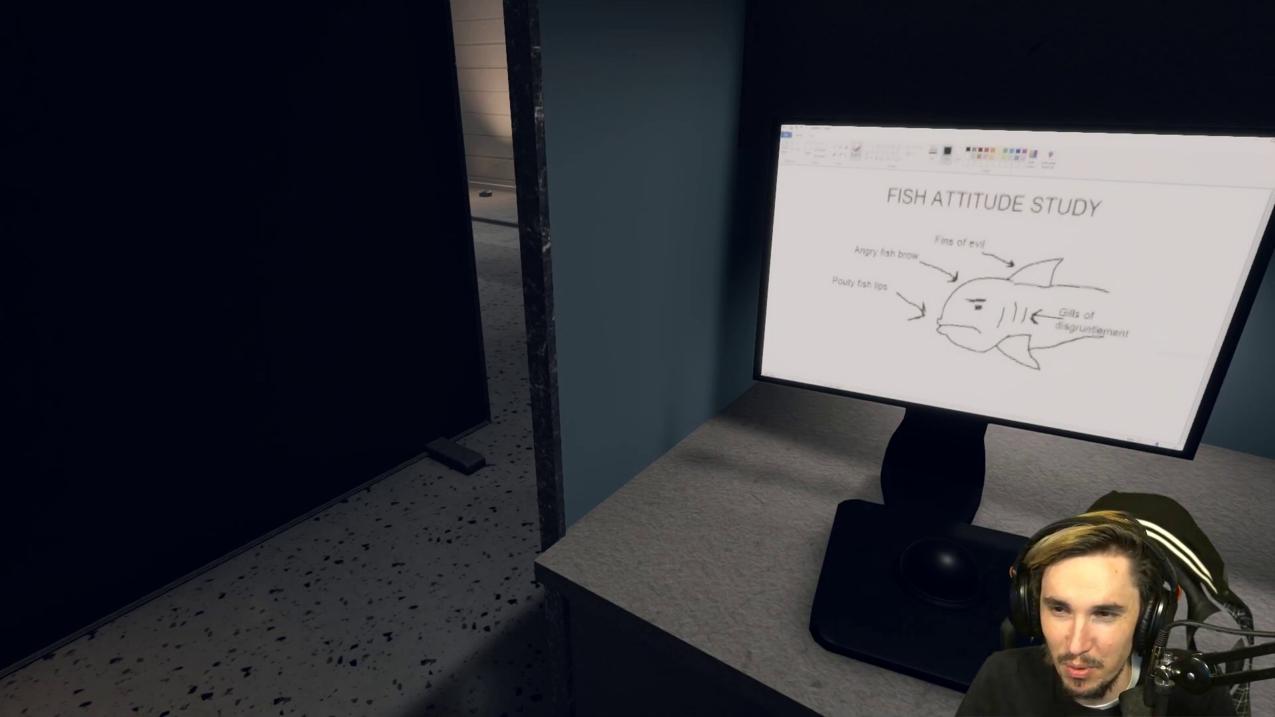
key("w")
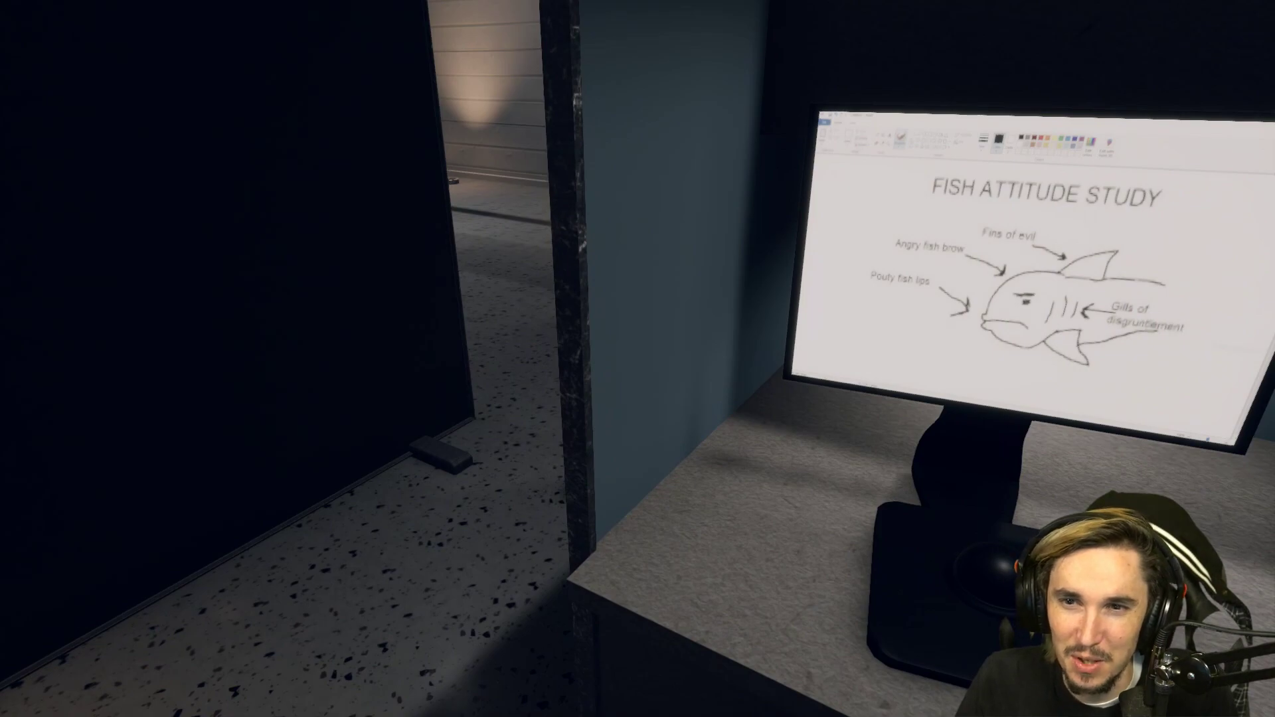
key("w")
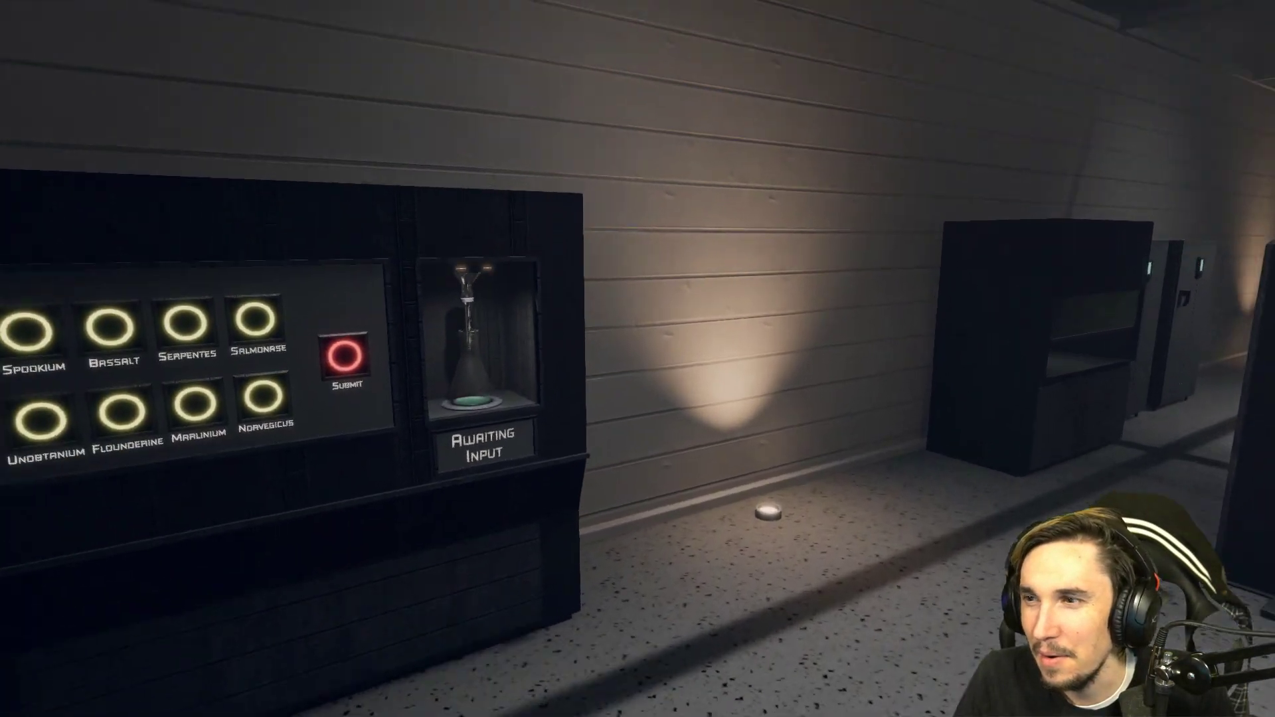
Step: Toggle Salmonase, then select Unobtanium, Flounderine and Marlinium on the ingredient panel
key("w")
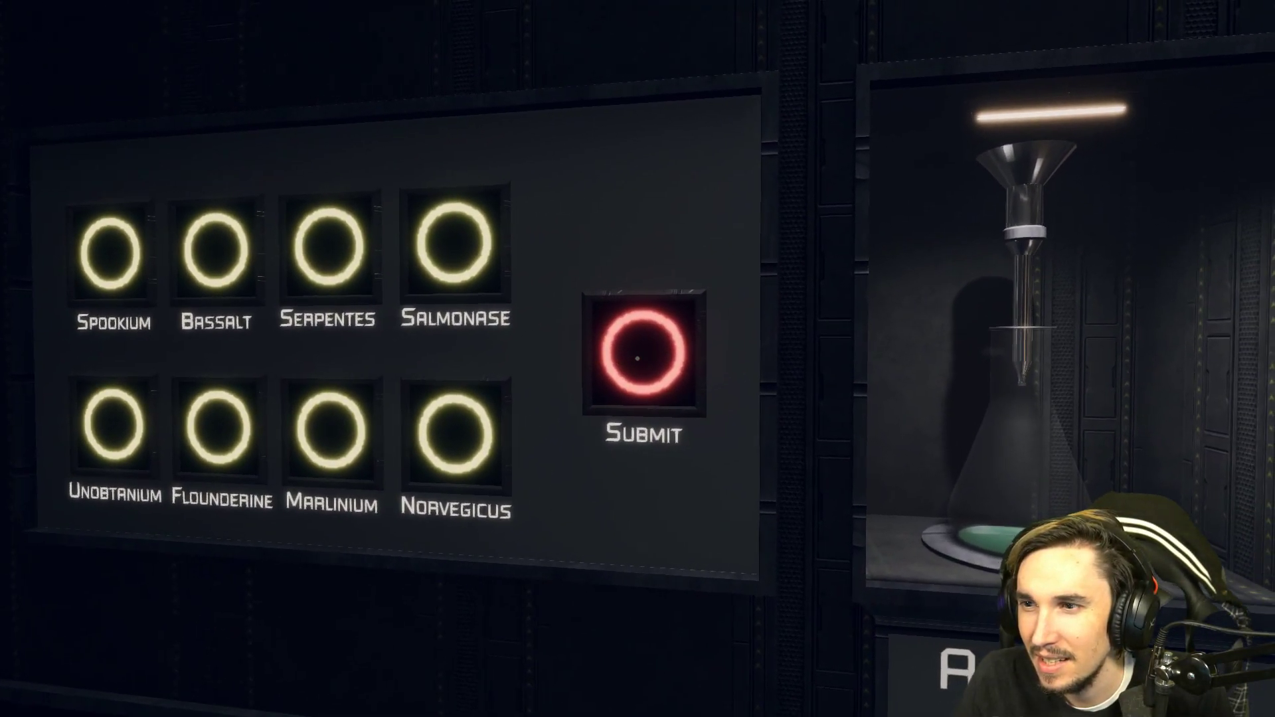
key("w")
left_click(638, 359)
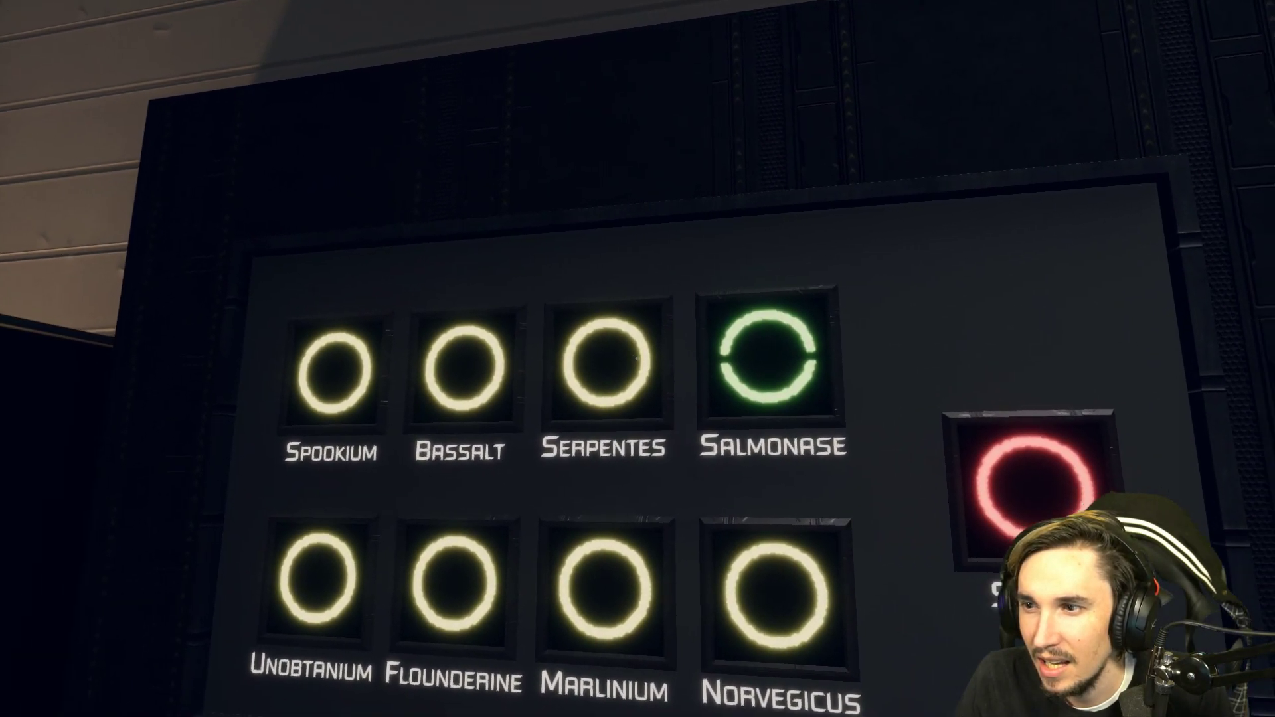
left_click(638, 359)
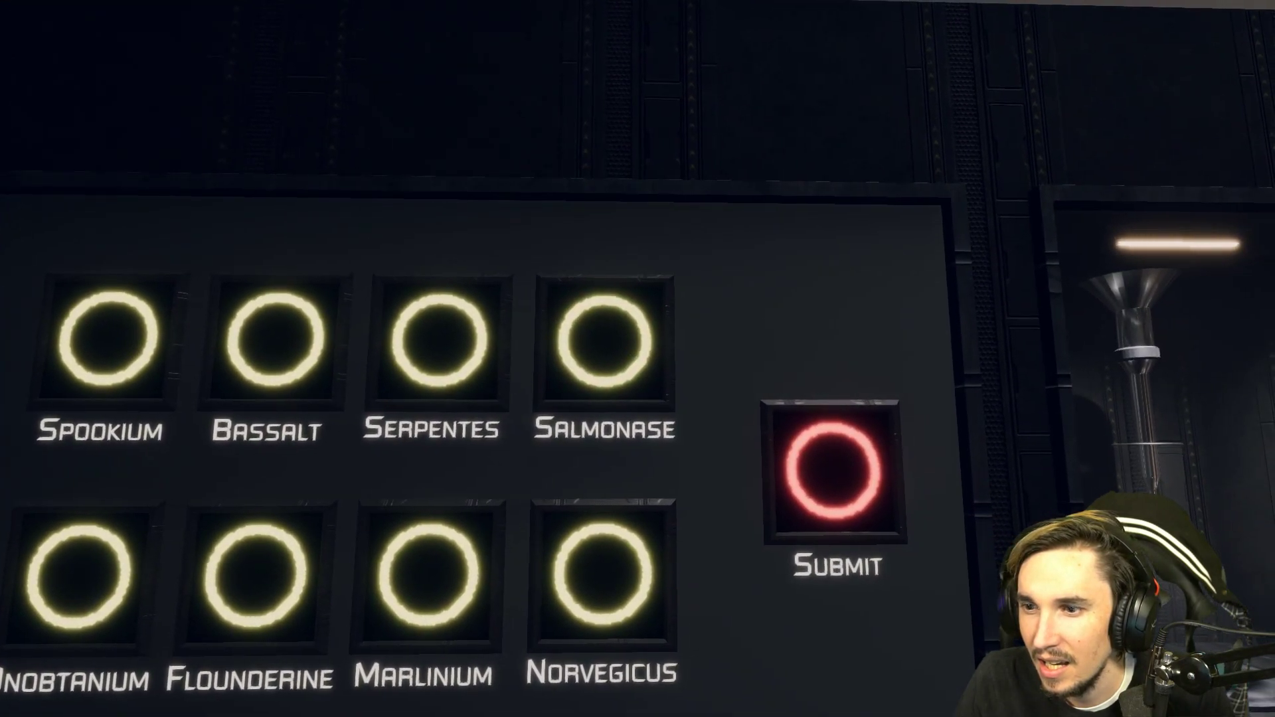
key("s")
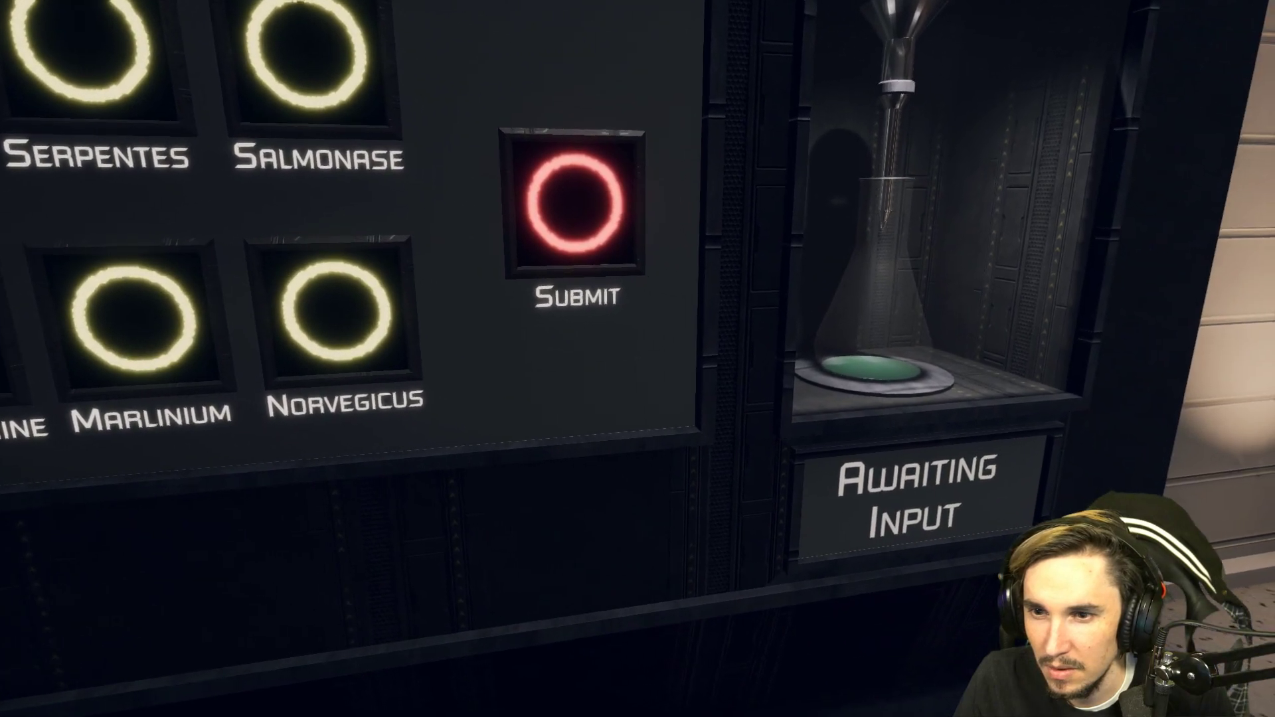
key("w")
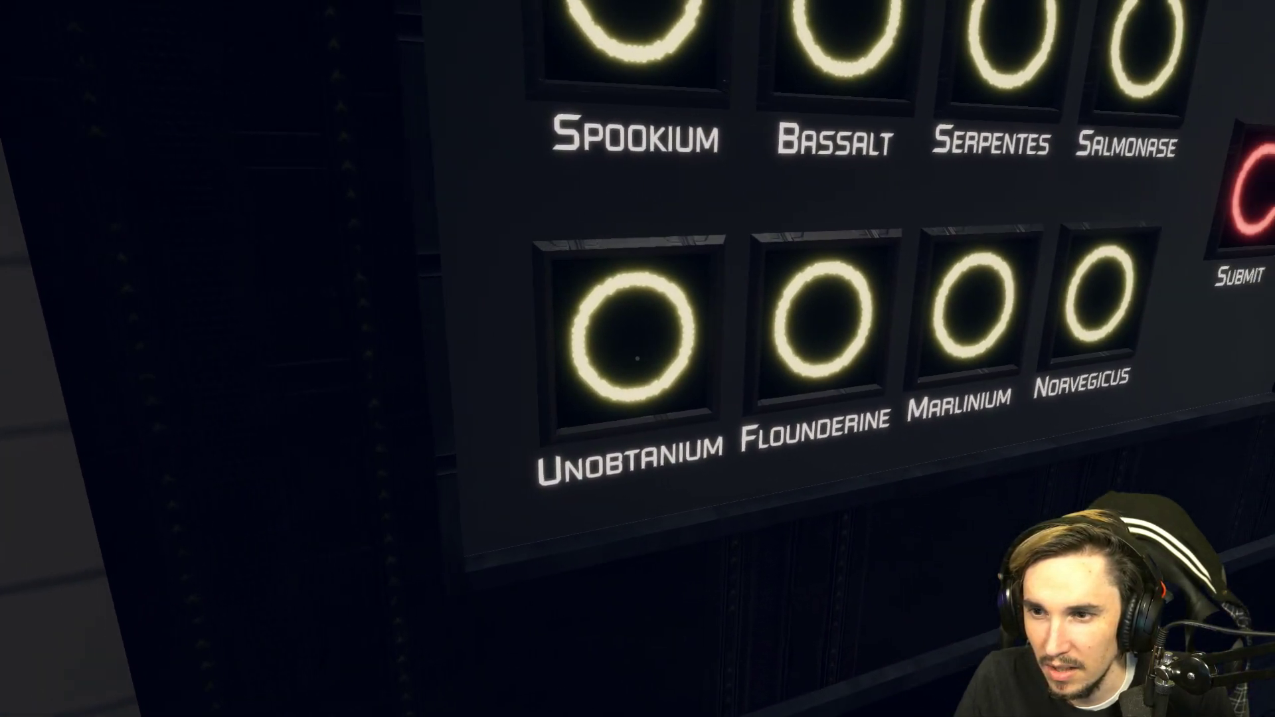
left_click(638, 359)
left_click(638, 359)
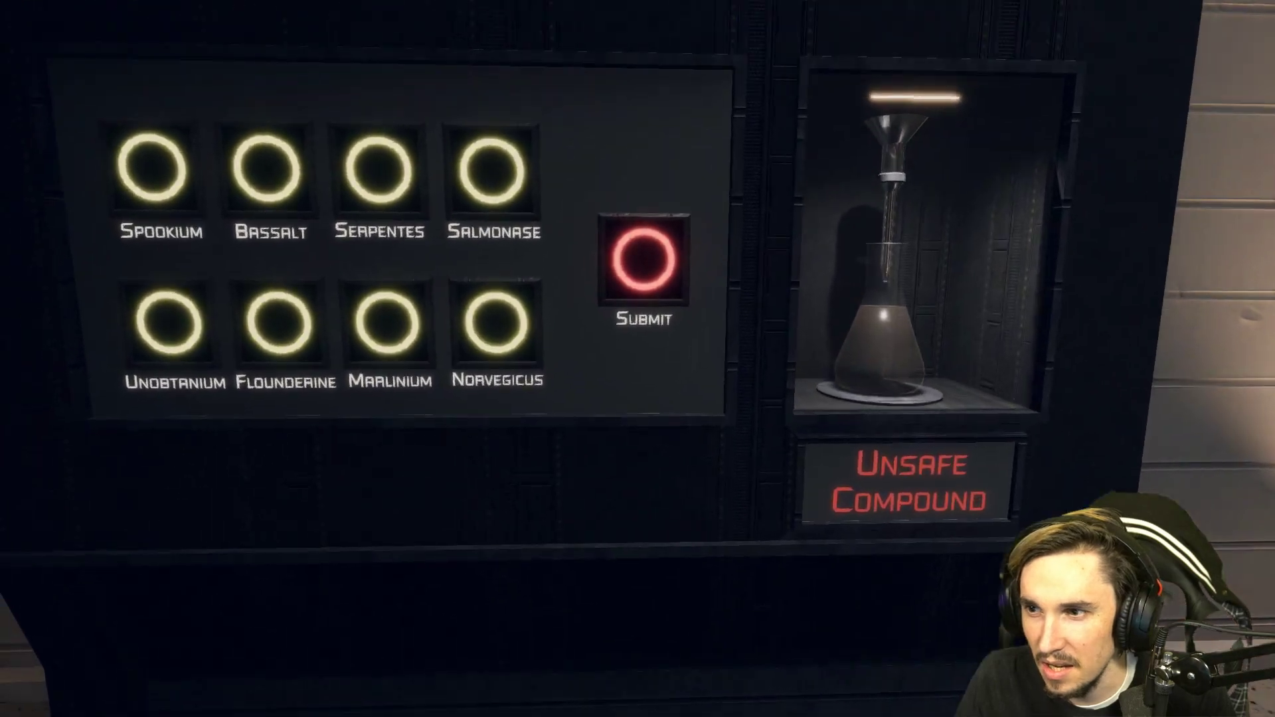
Step: Add Serpentes, Flounderine and Spookium and submit the mix after the unsafe compound
key("w")
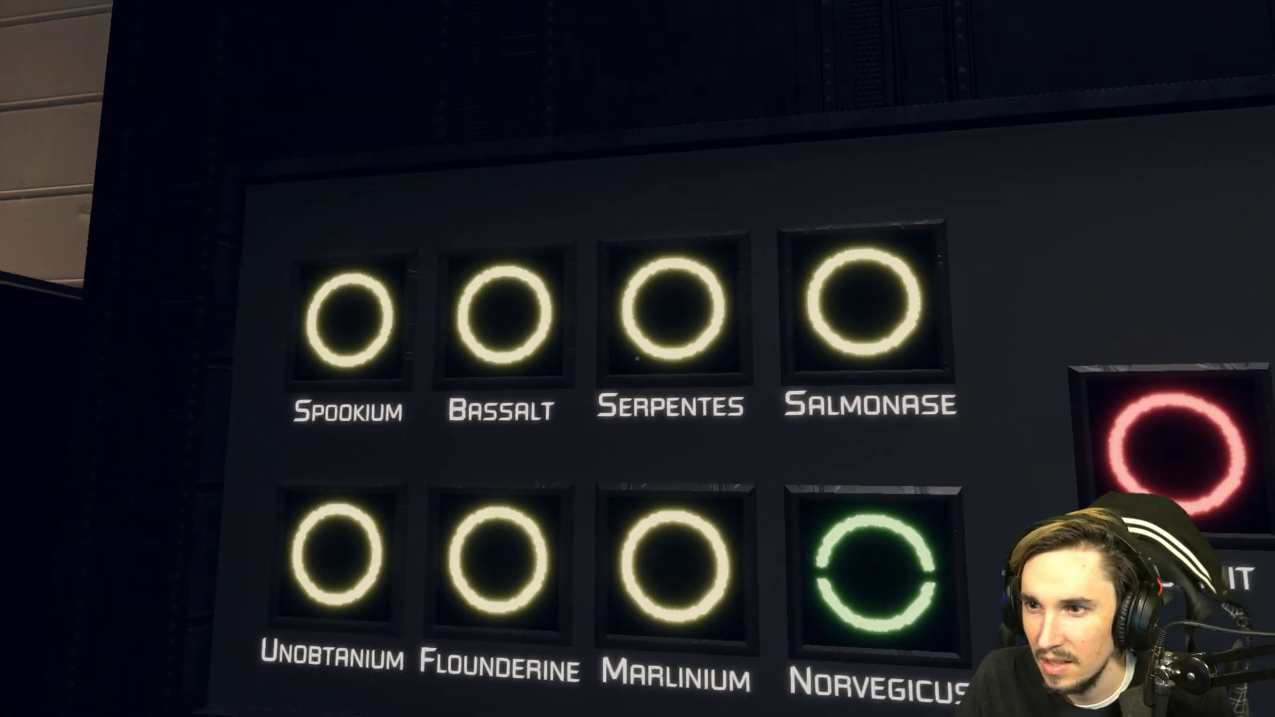
left_click(637, 360)
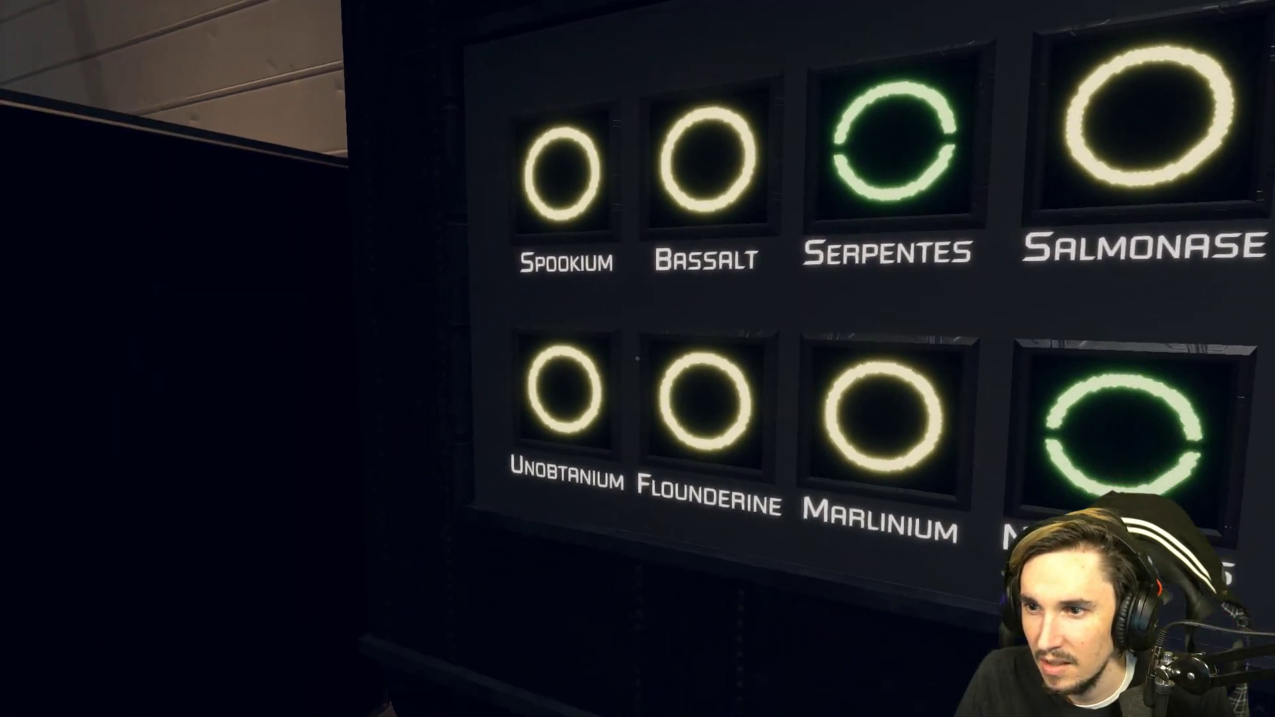
left_click(638, 359)
left_click(638, 358)
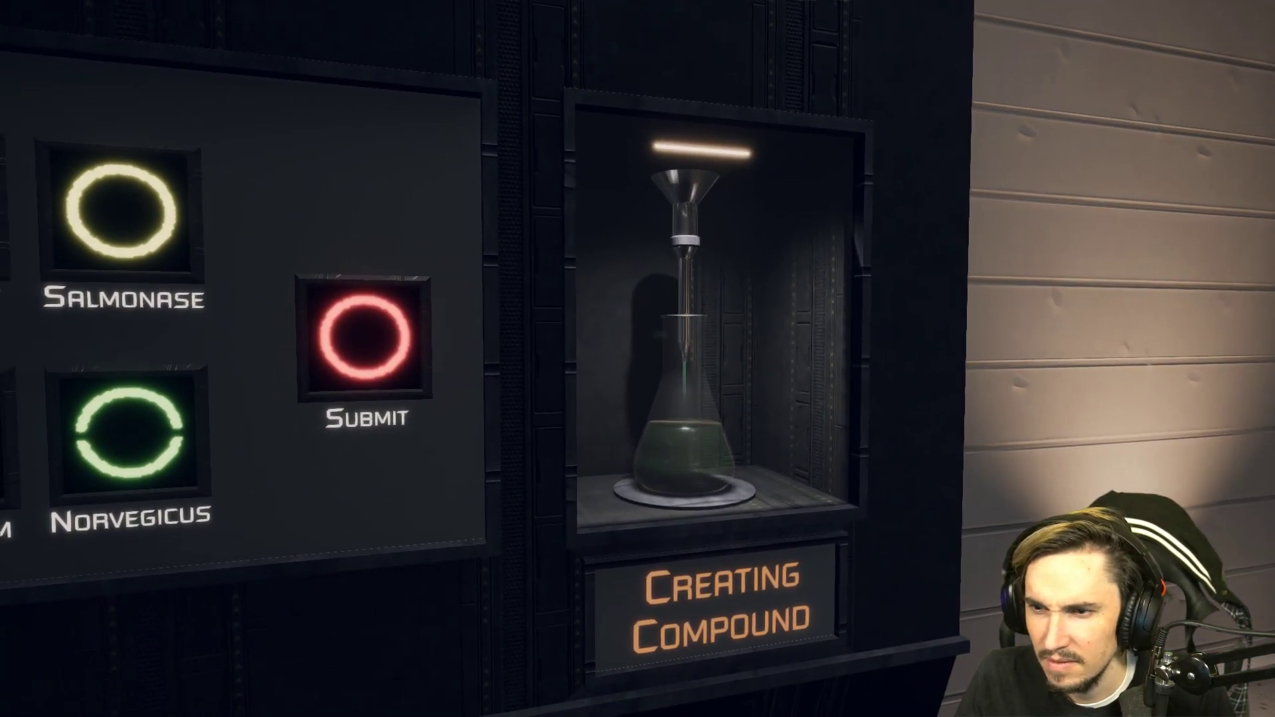
Step: Walk past the partitions and lab desk to the microscope bench with the HOW? fish monitor
key("w")
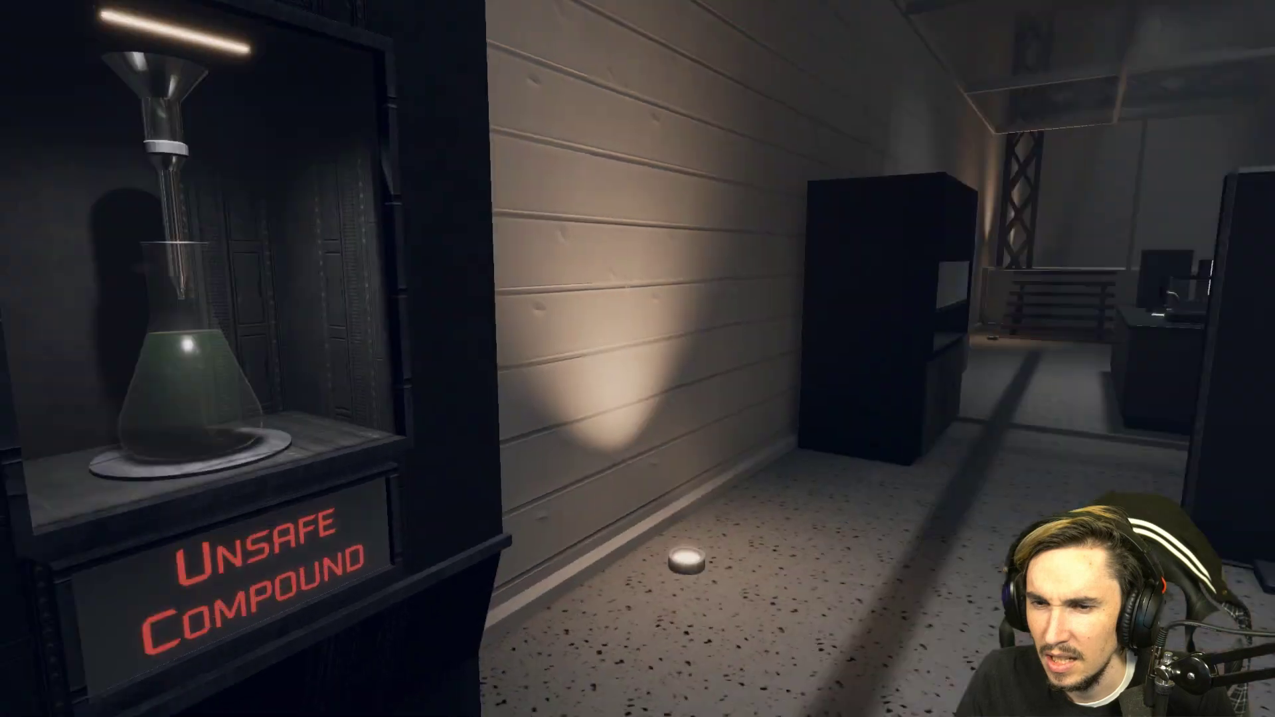
key("w")
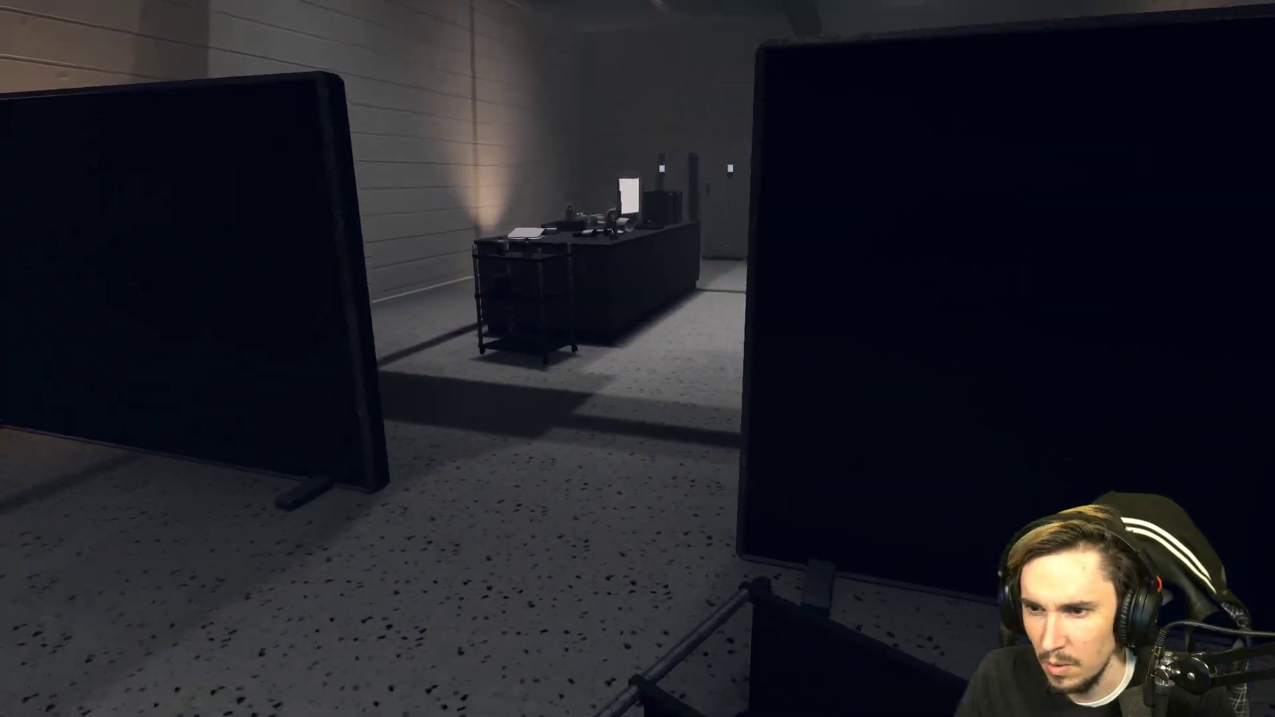
key("w")
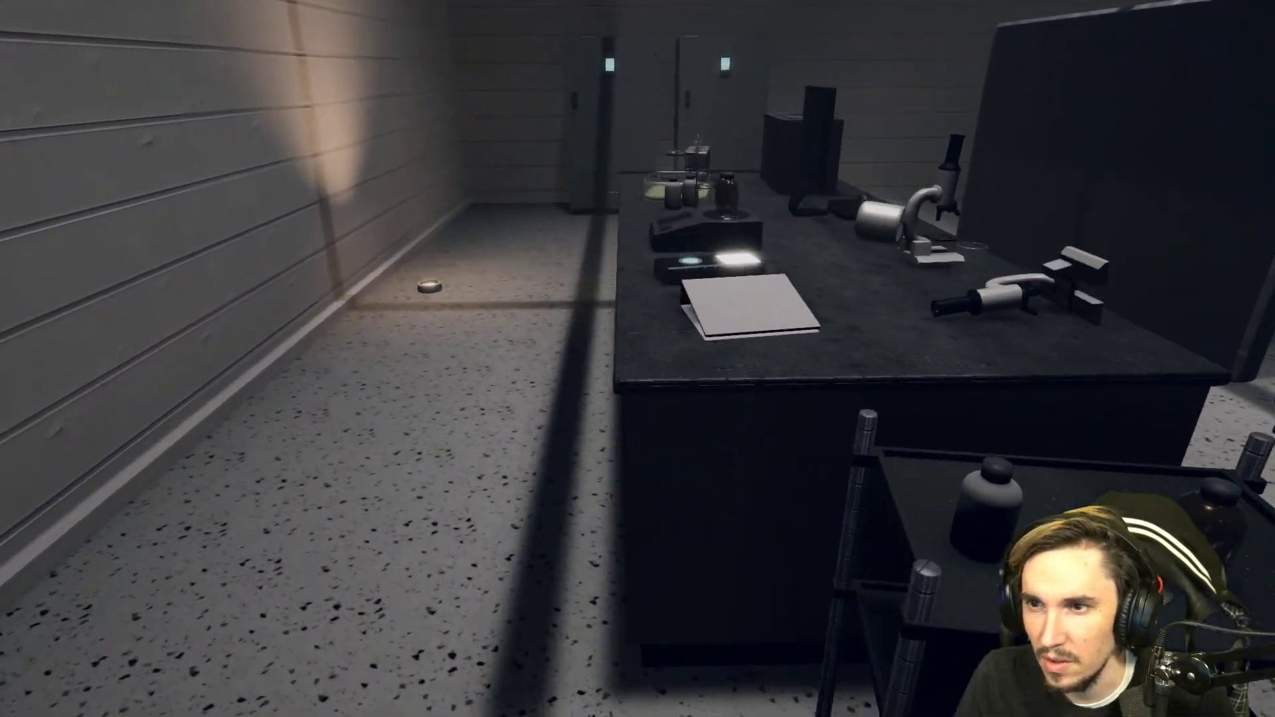
key("s")
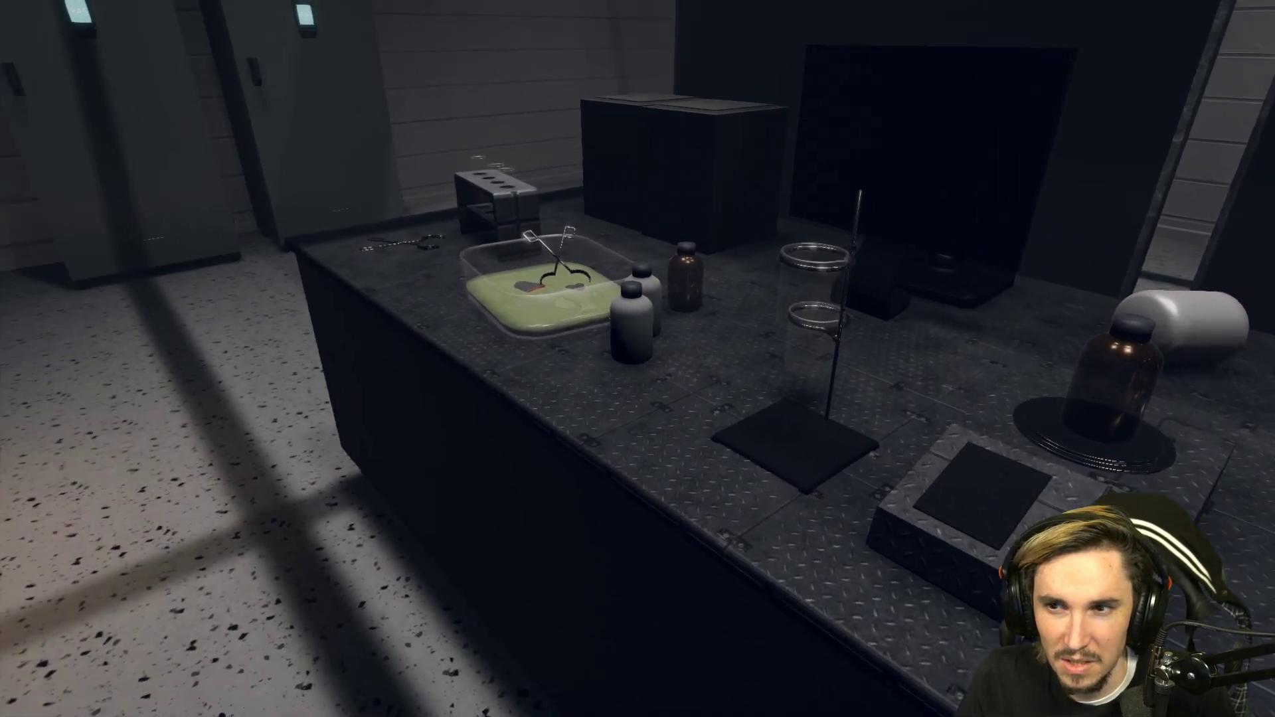
key("w")
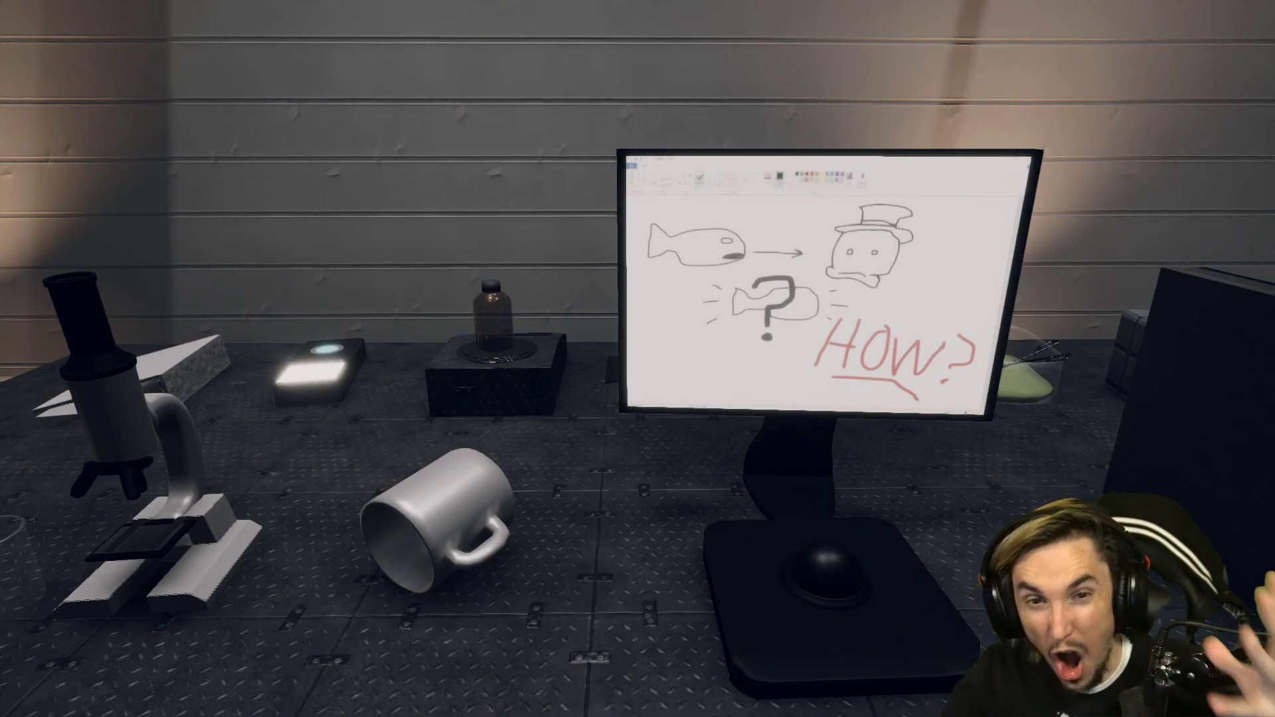
Step: Walk into the cubicle and inspect the legged-fish specimen drawing on its monitor
key("w")
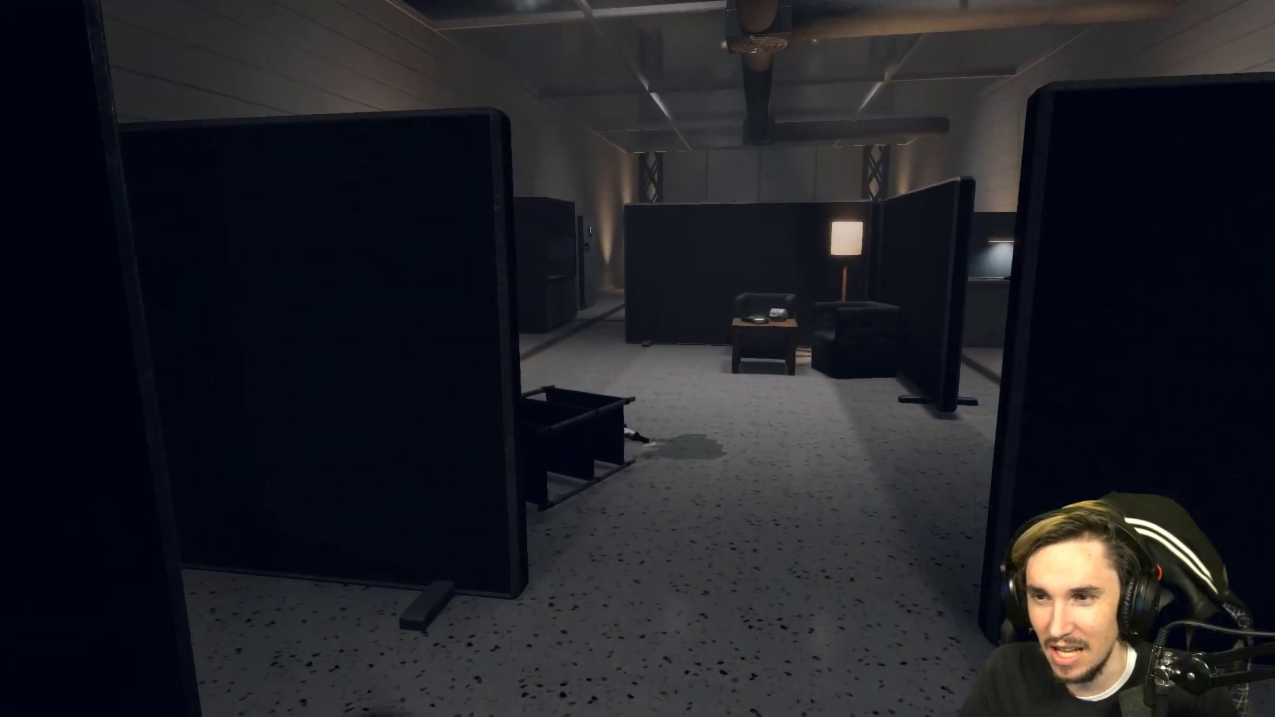
key("w")
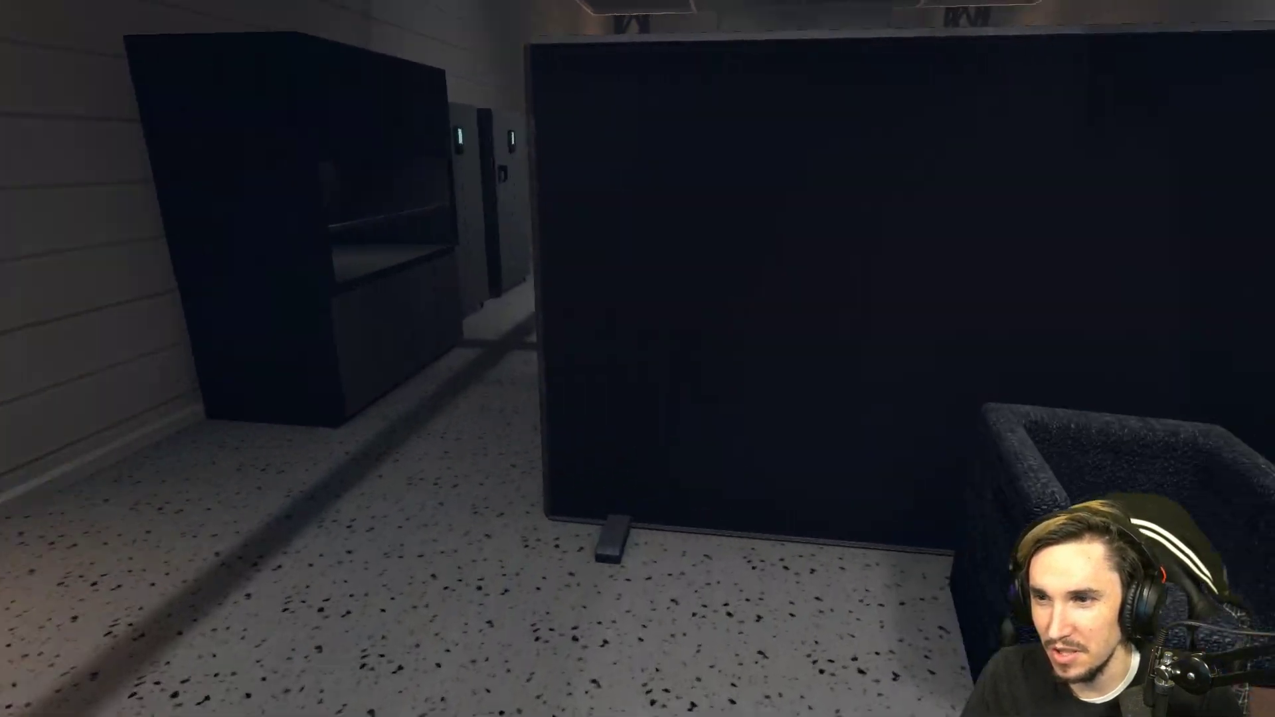
key("s")
key("w")
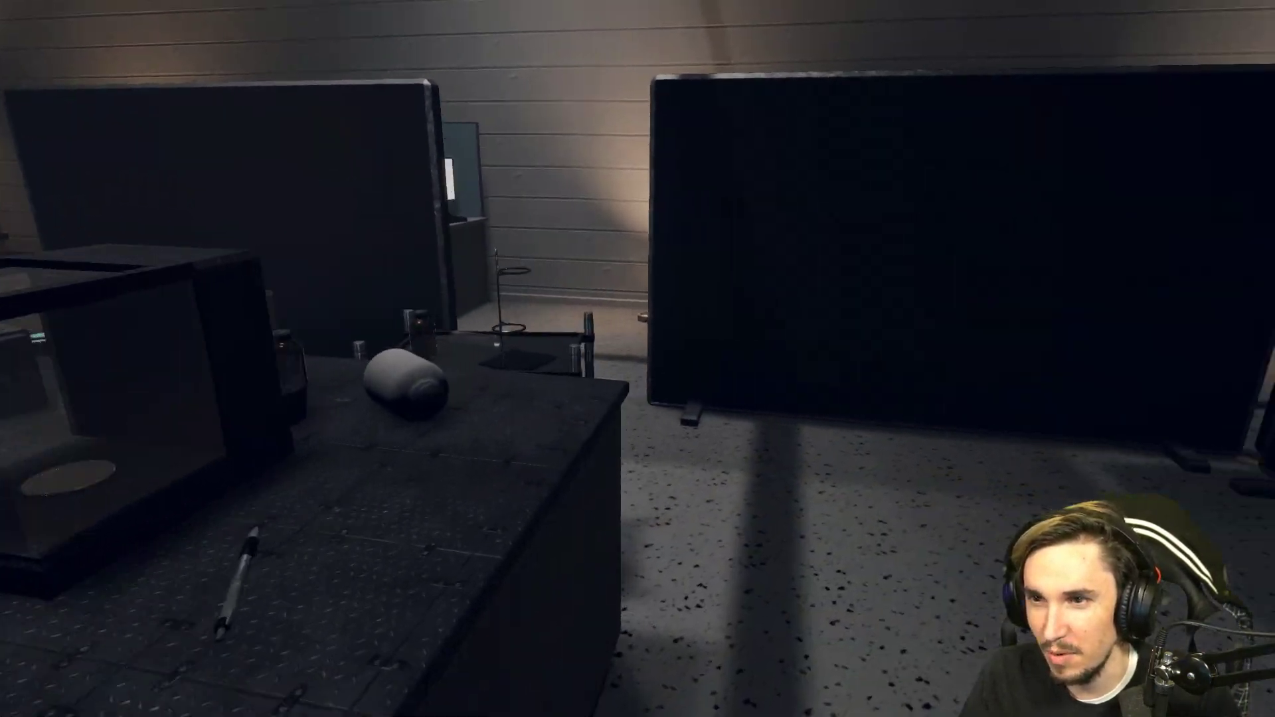
key("w")
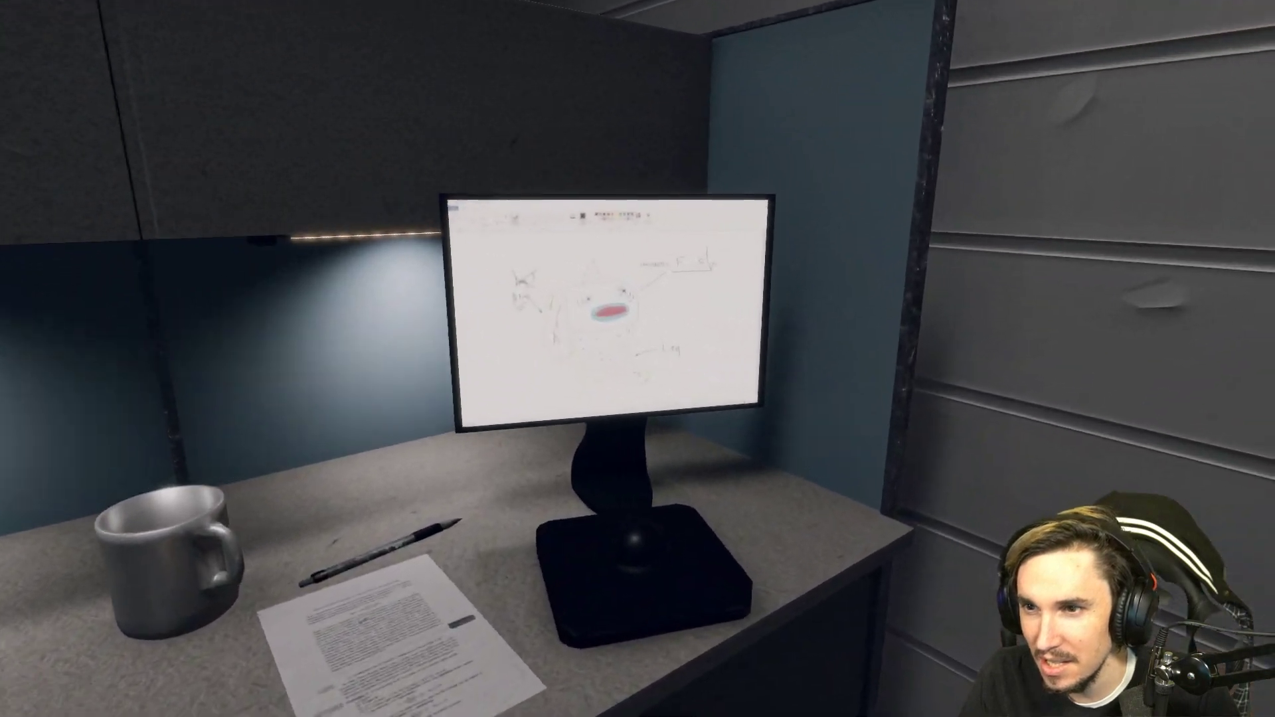
key("w")
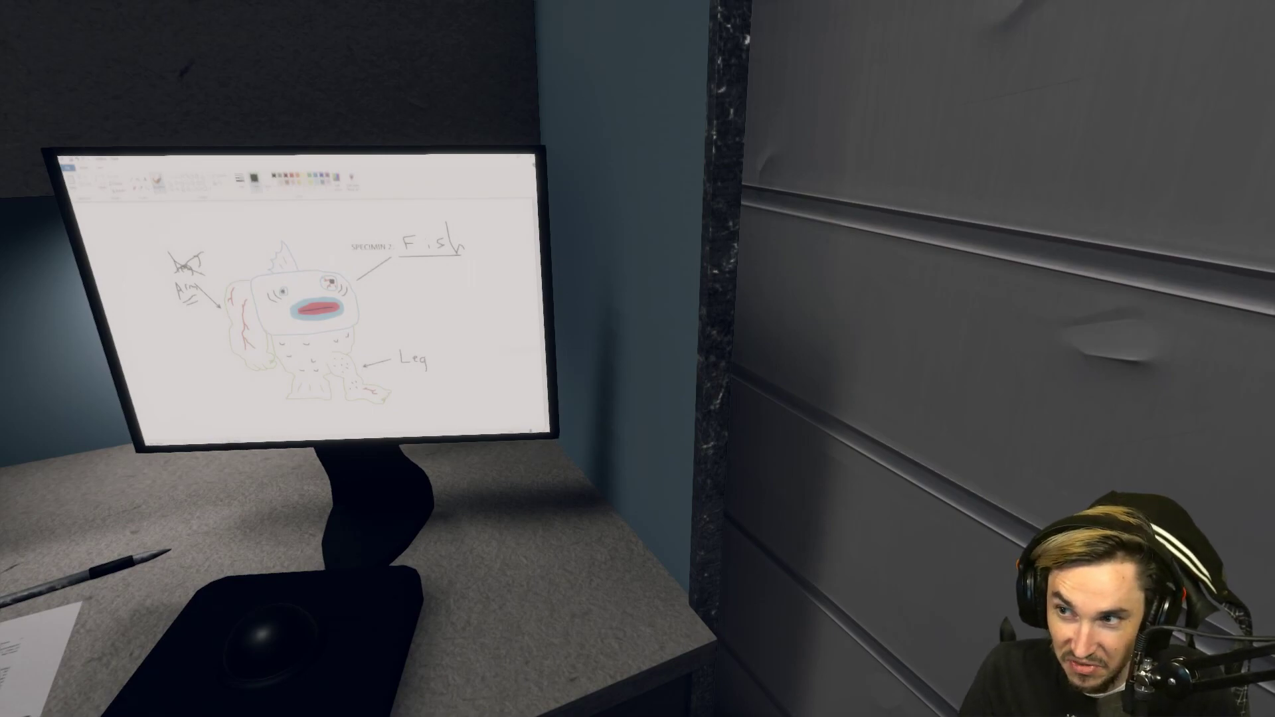
Step: Check the desk with folder and mug, then enter another cubicle to view its monitor
key("s")
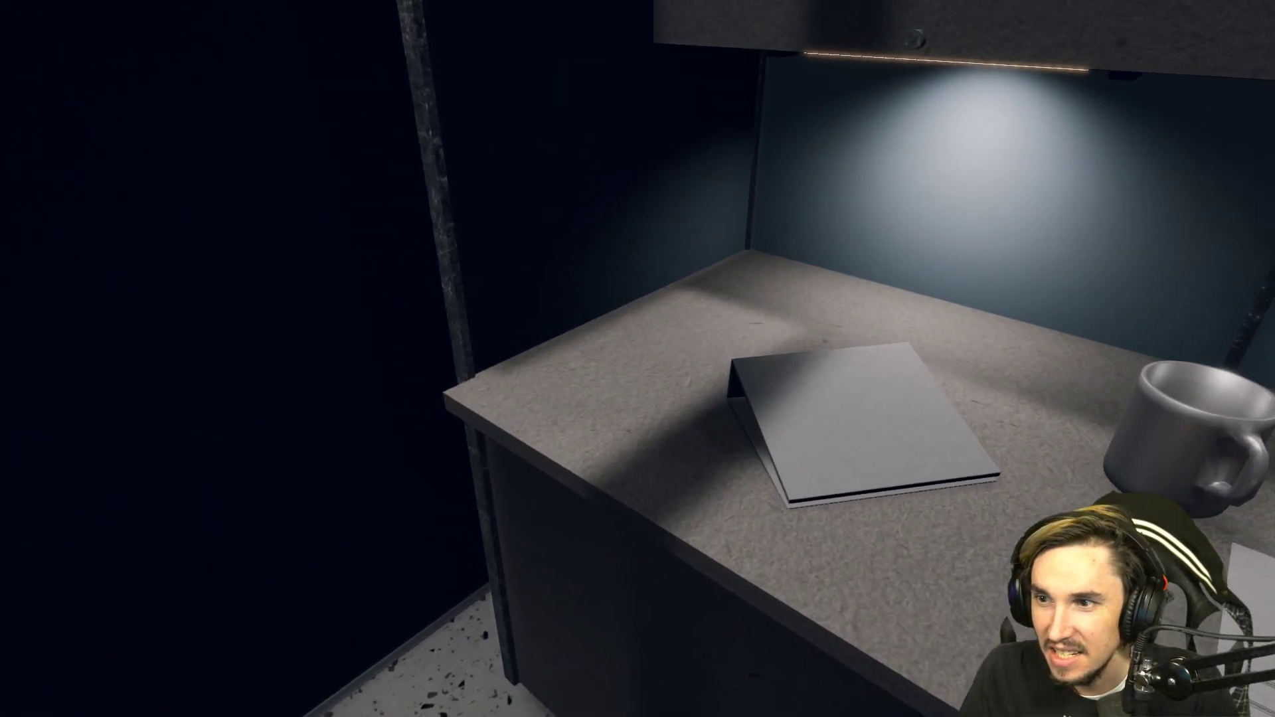
key("w")
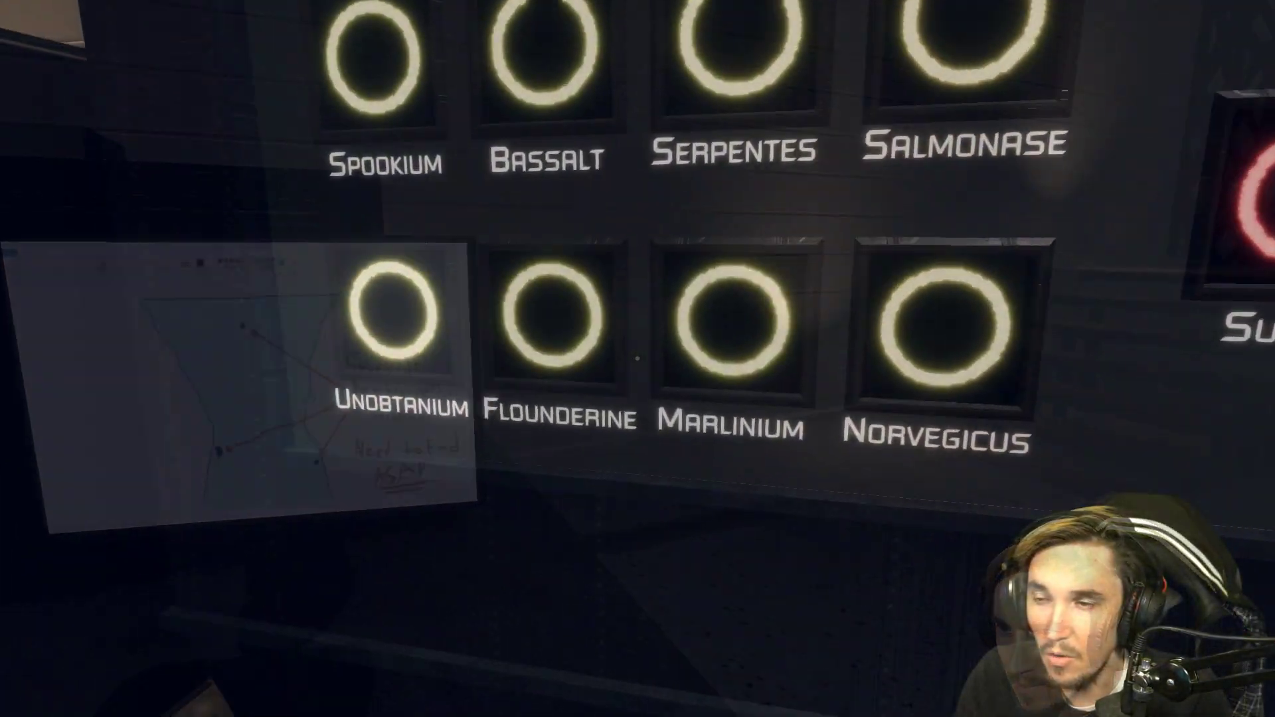
Step: Wander between the element panel and the armchairs, returning to the Unsafe Compound panel
key("s")
key("w")
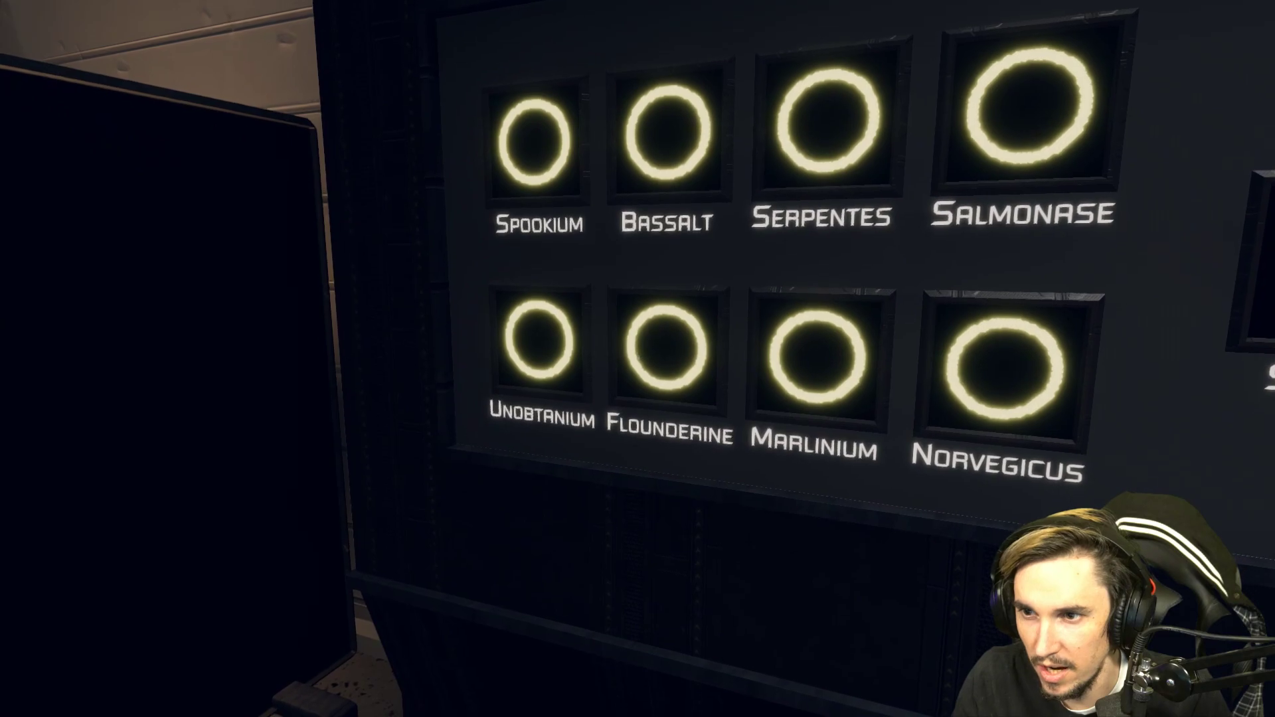
key("s")
key("w")
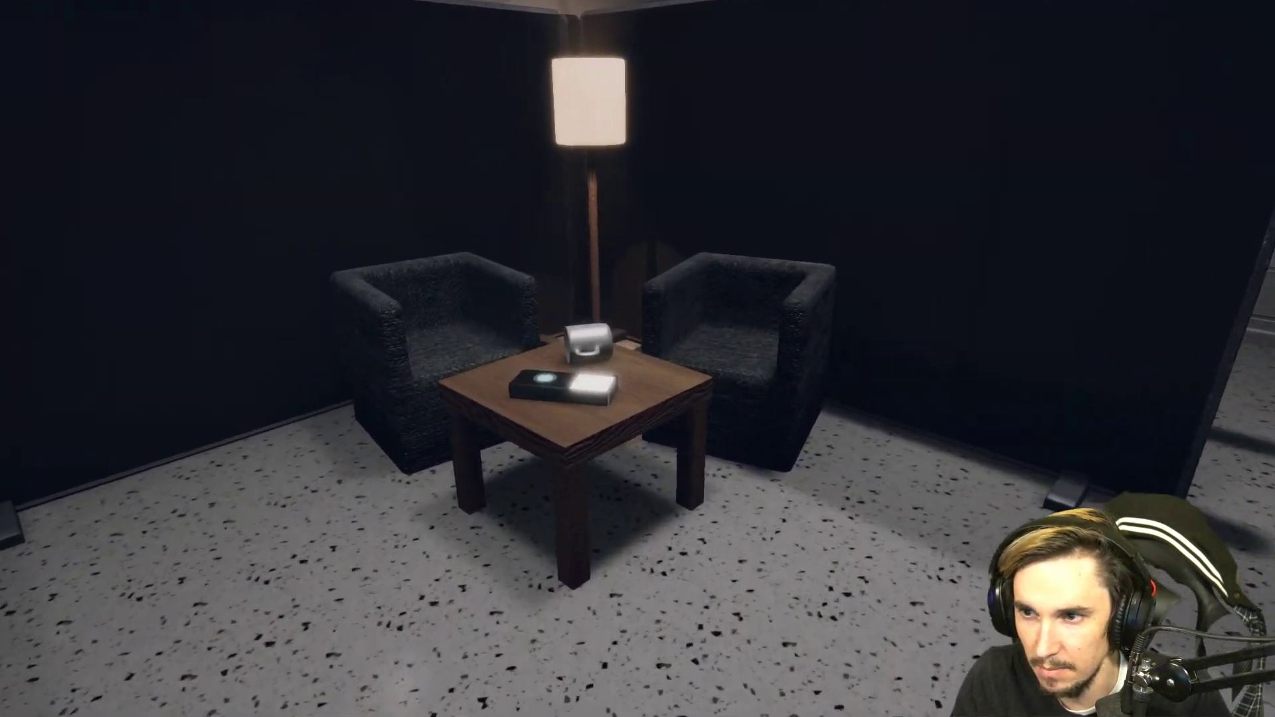
key("s")
key("w")
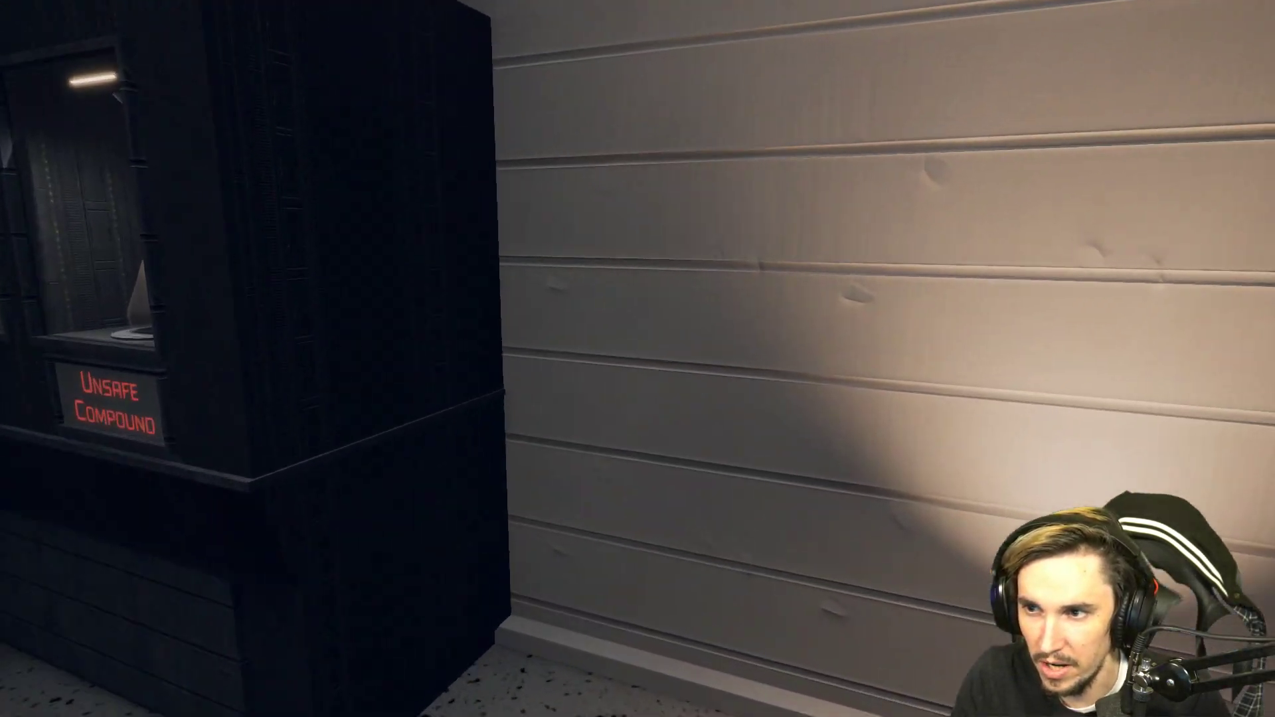
key("w")
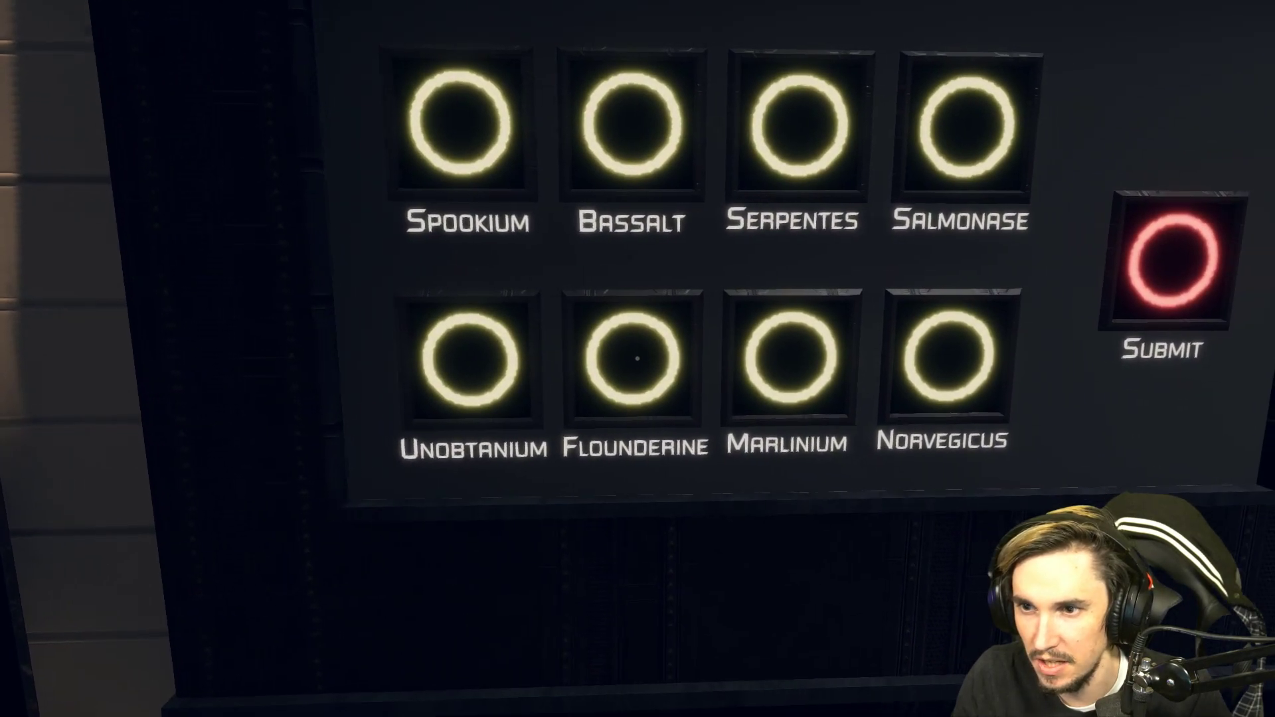
Step: Brew a mix of Flounderine, Norvegicus and Bassalt and watch the flask fill
left_click(638, 359)
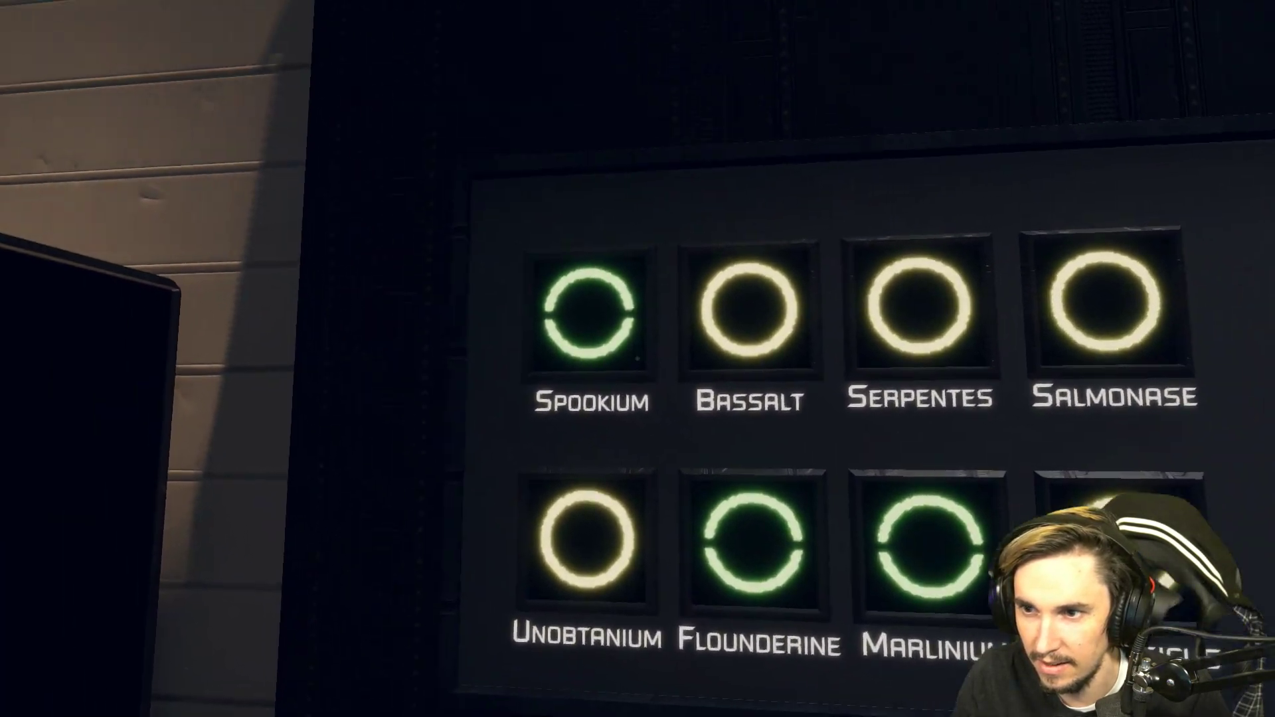
left_click(638, 360)
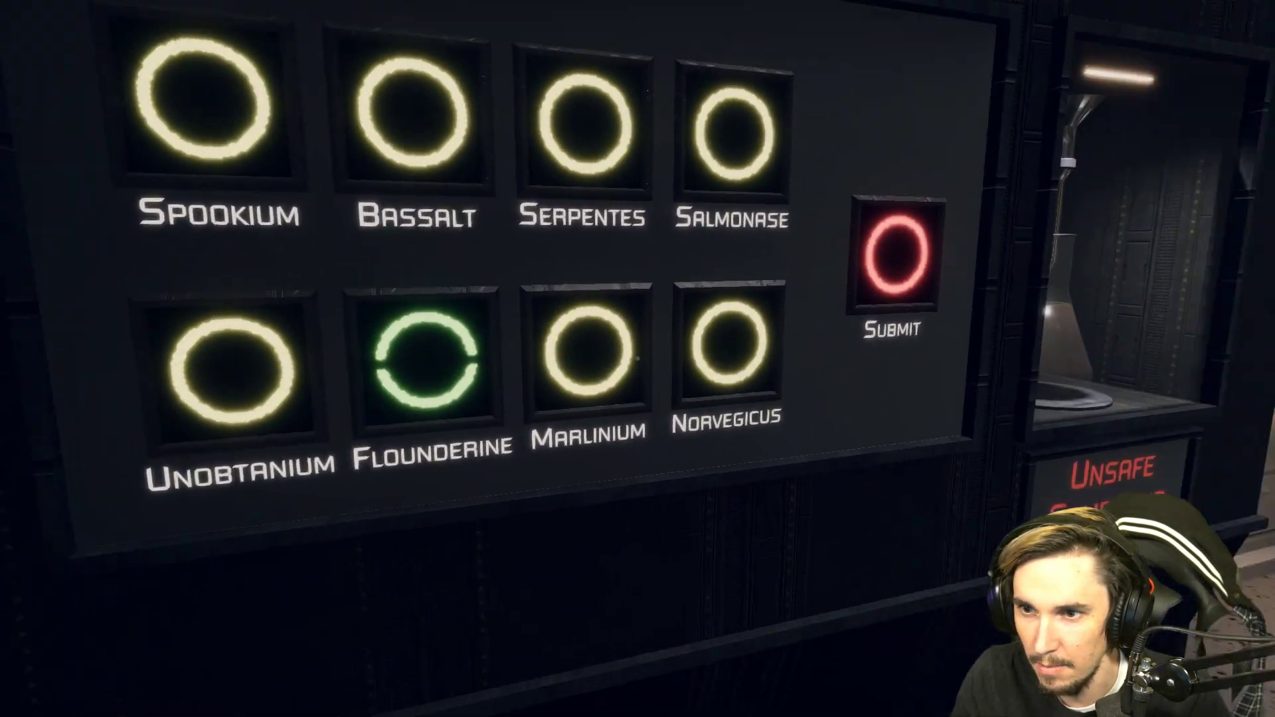
left_click(637, 359)
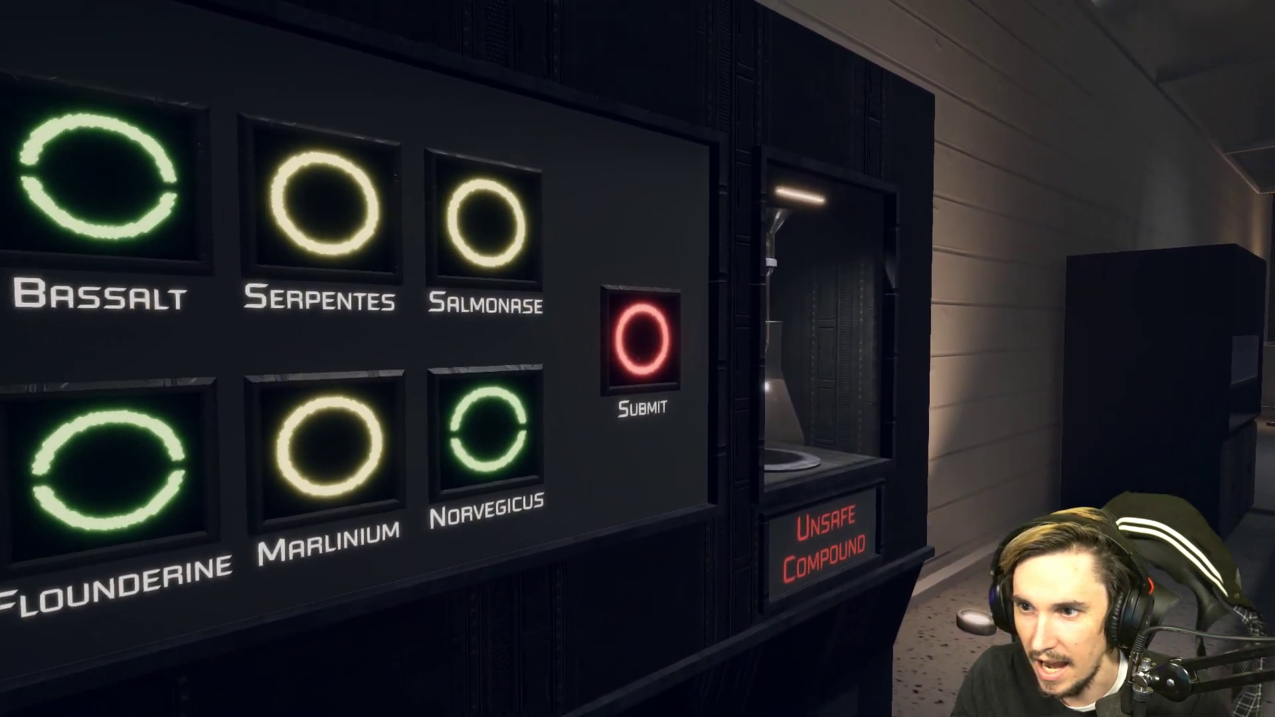
left_click(638, 358)
key("w")
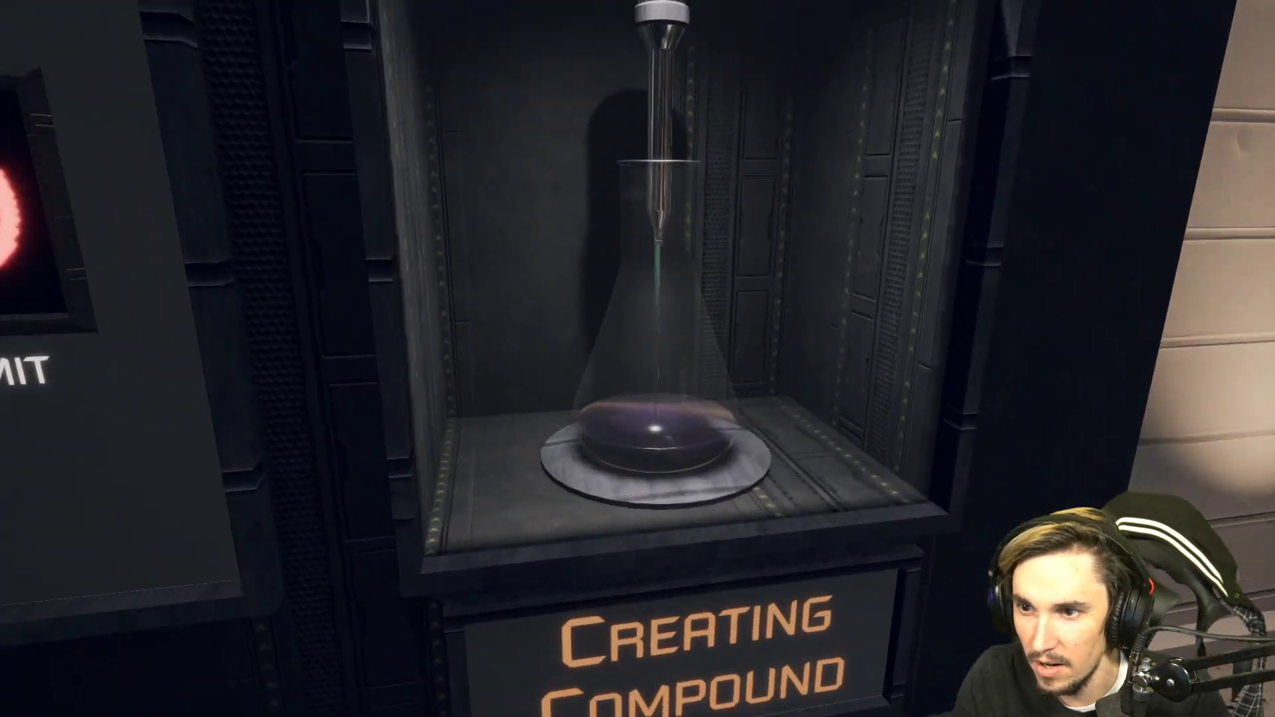
key("s")
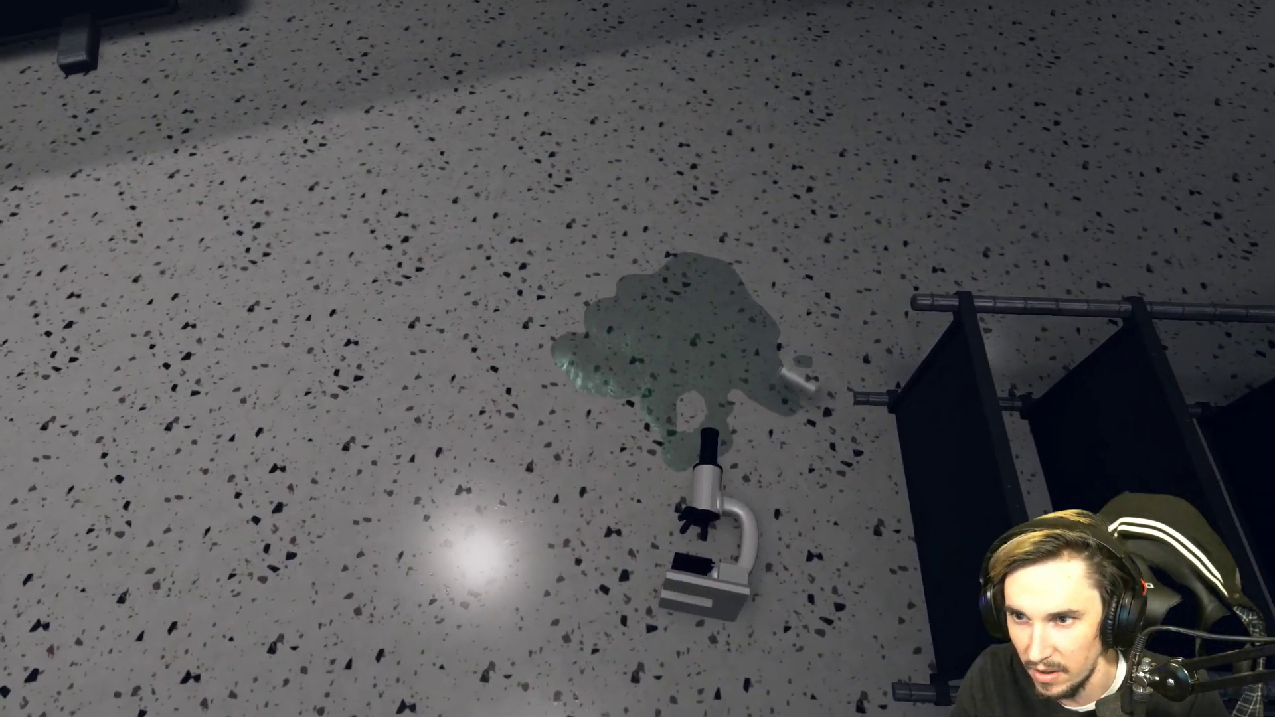
Step: Add Serpentes, inspect the B.I.F Compound dispenser, then pick Flounderine, Norvegicus and Serpentes
key("s")
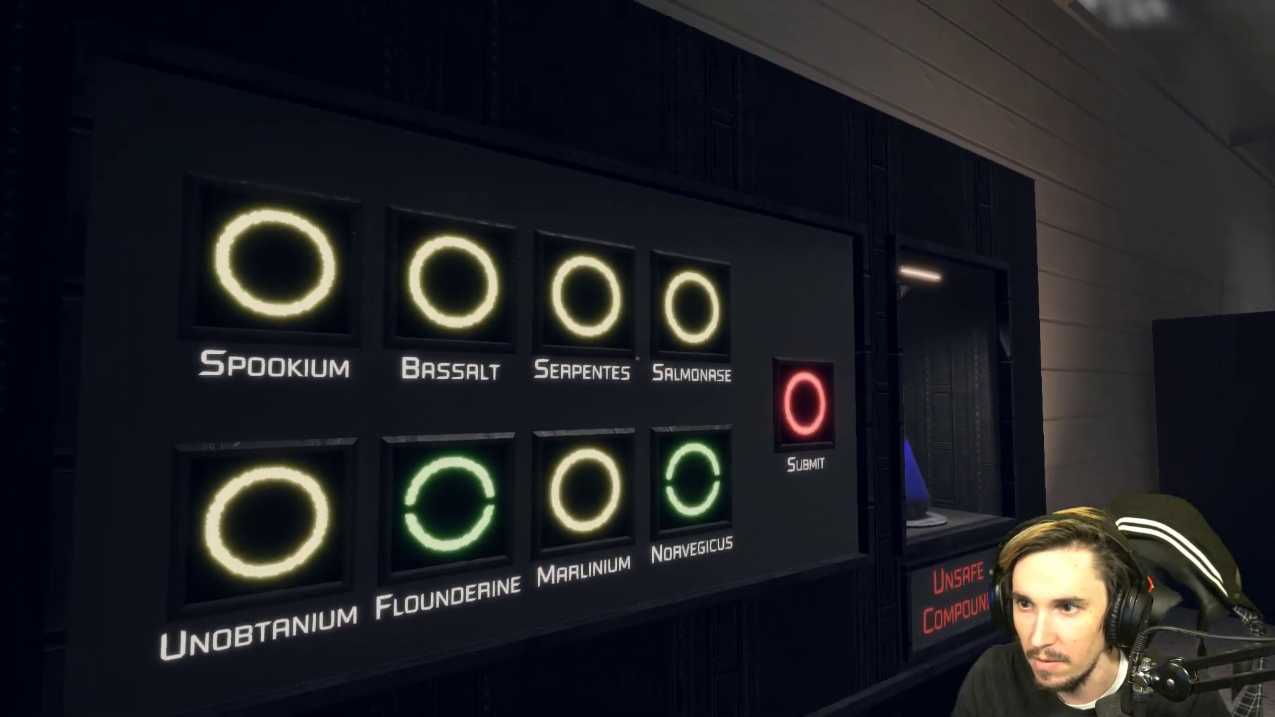
left_click(638, 359)
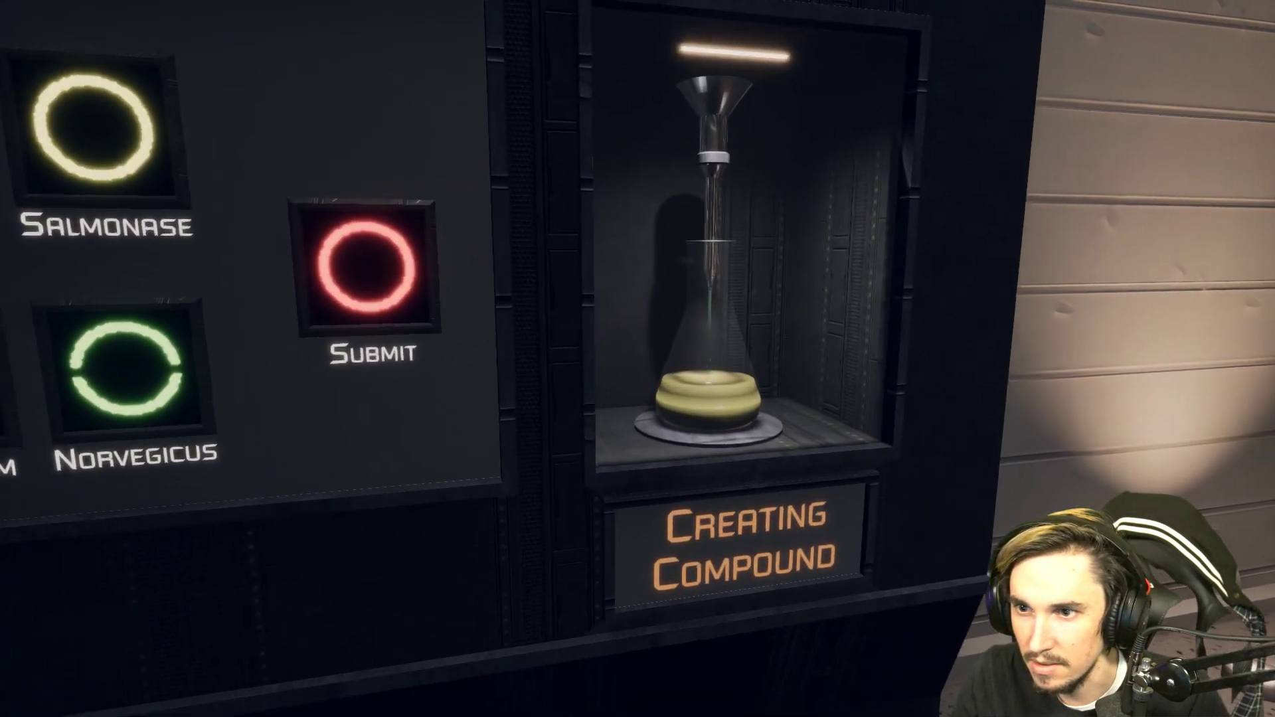
key("s")
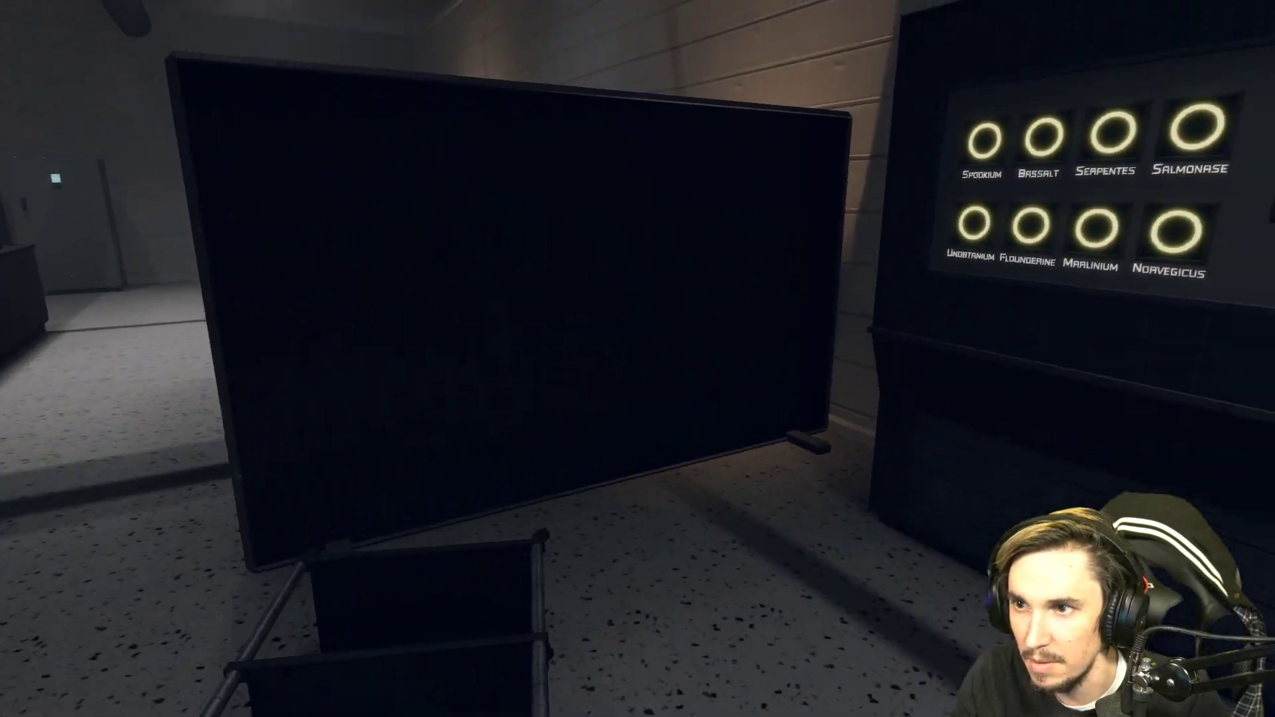
key("w")
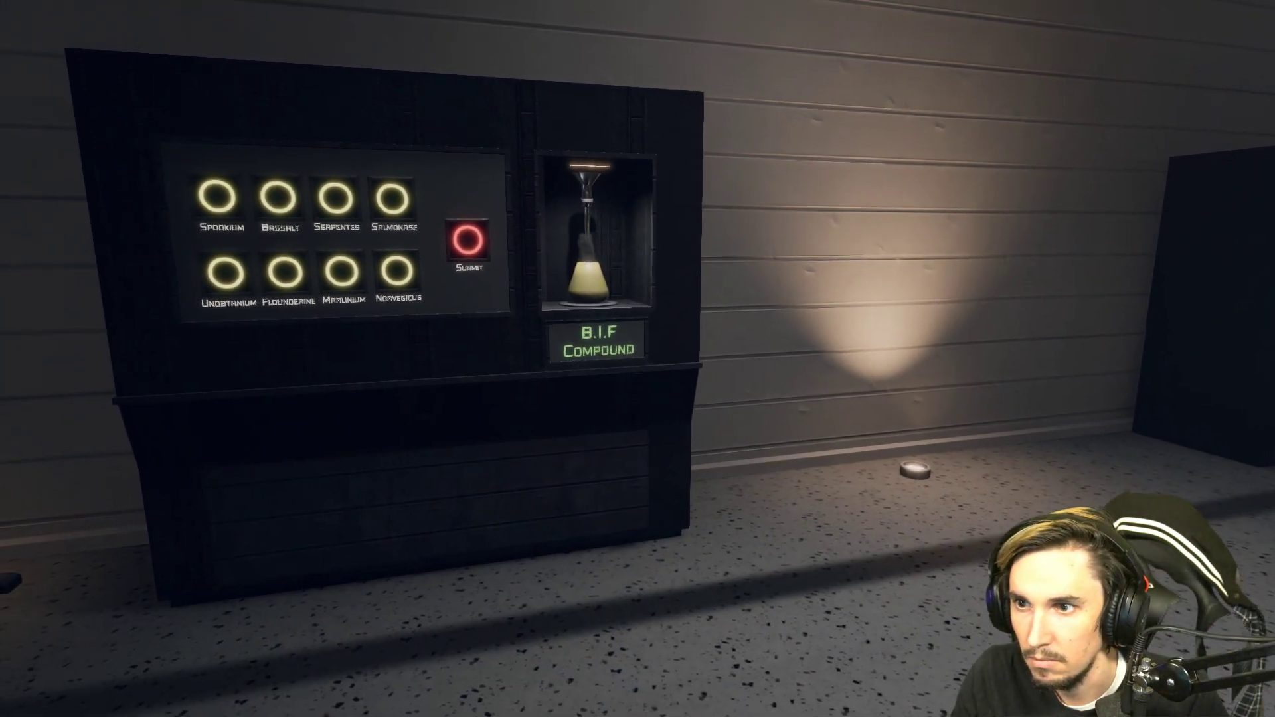
key("w")
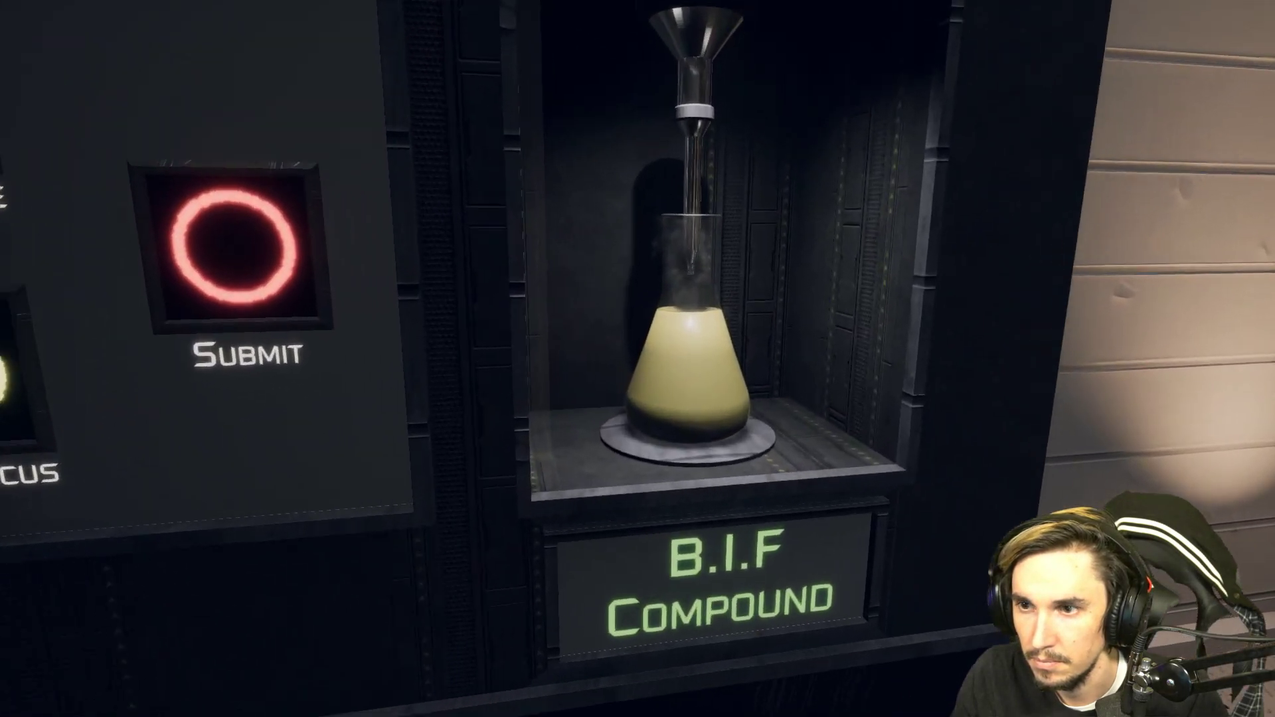
key("s")
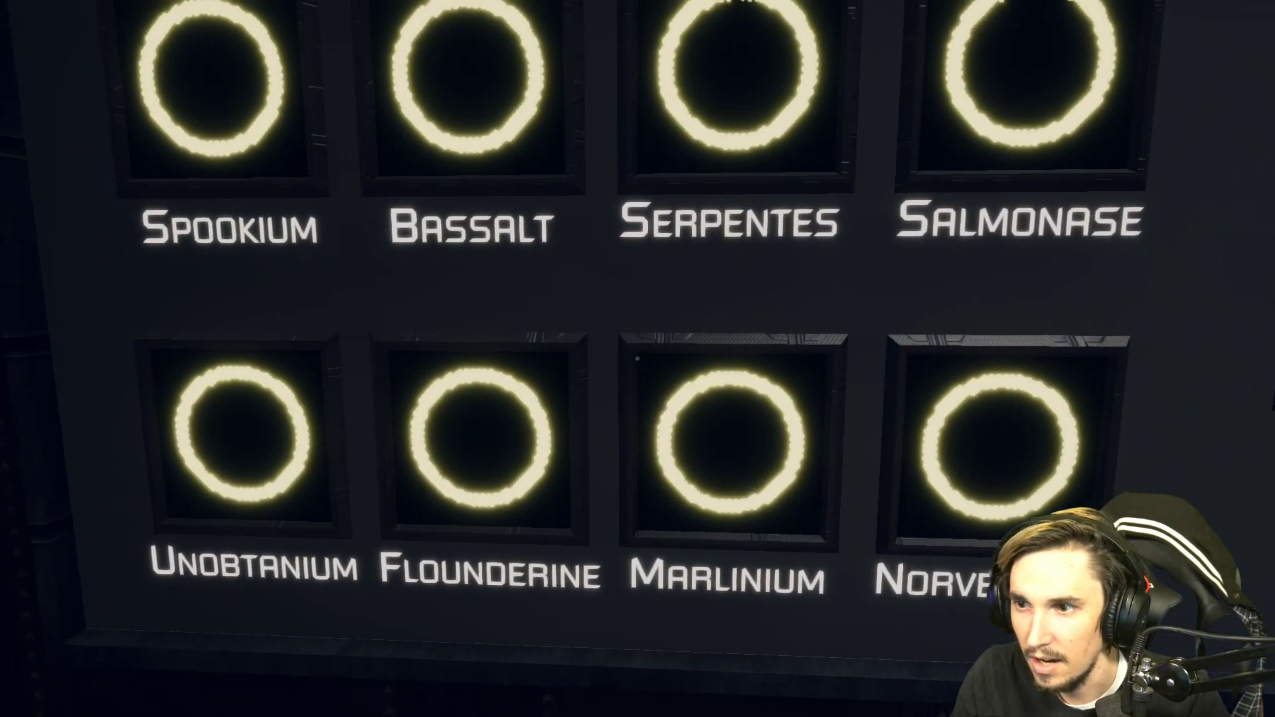
left_click(637, 358)
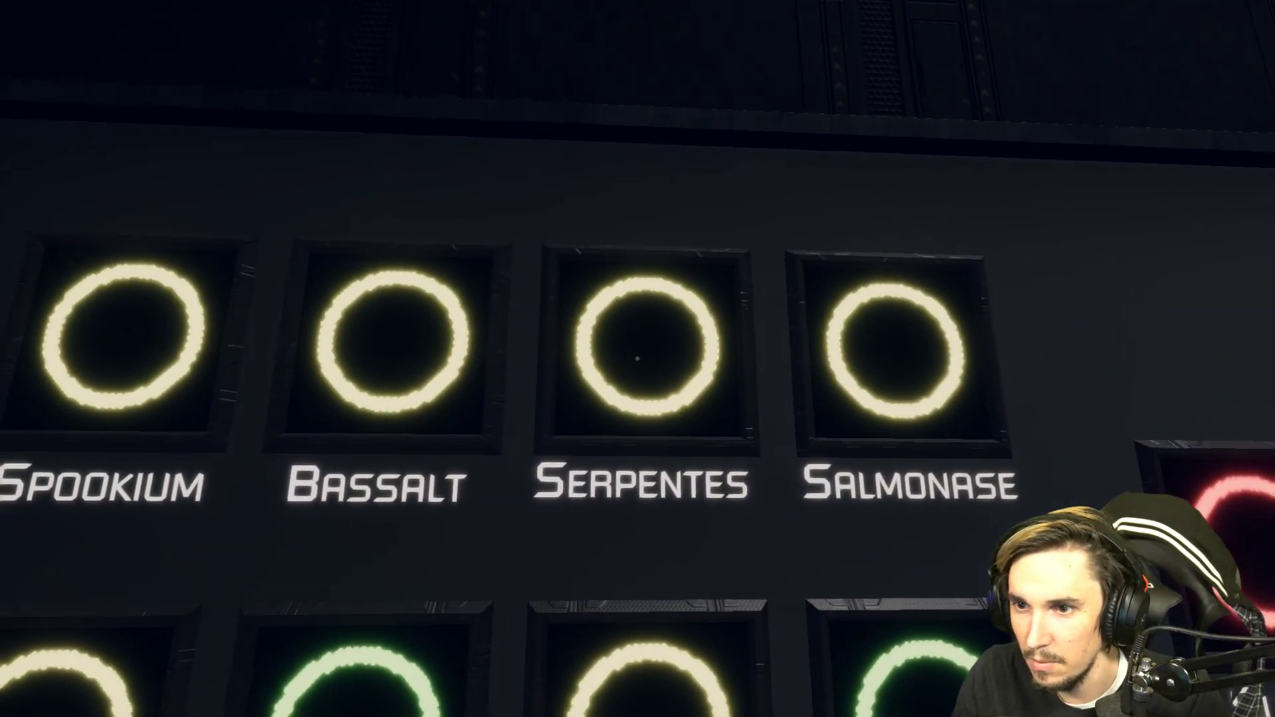
Step: Submit the Flounderine, Norvegicus and Serpentes mix, check the smoking dispenser and head into the office
left_click(639, 359)
left_click(638, 359)
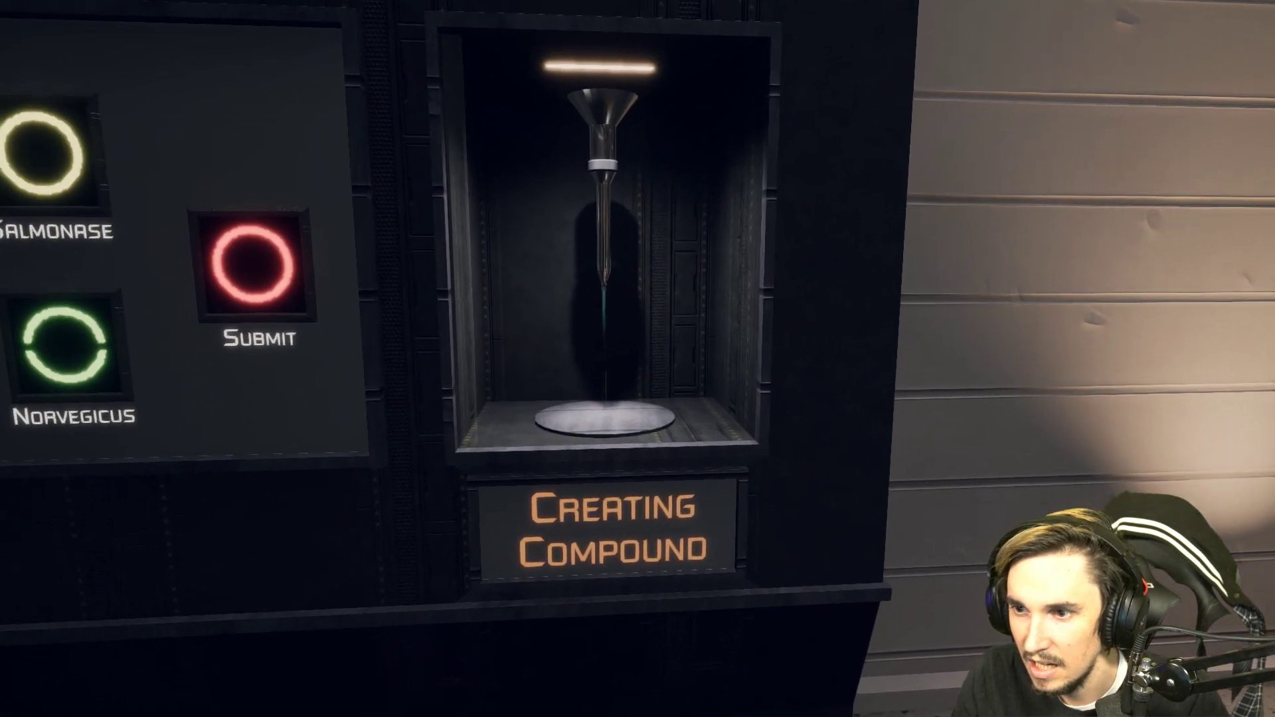
key("w")
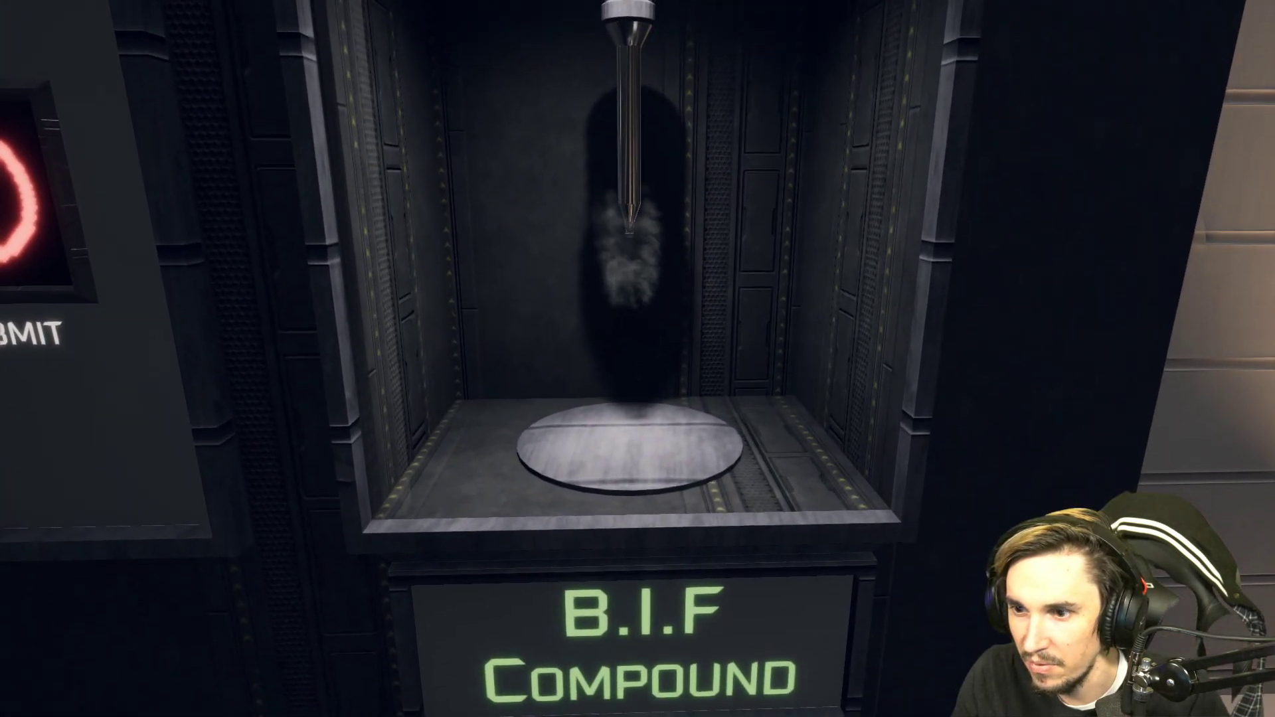
key("s")
key("w")
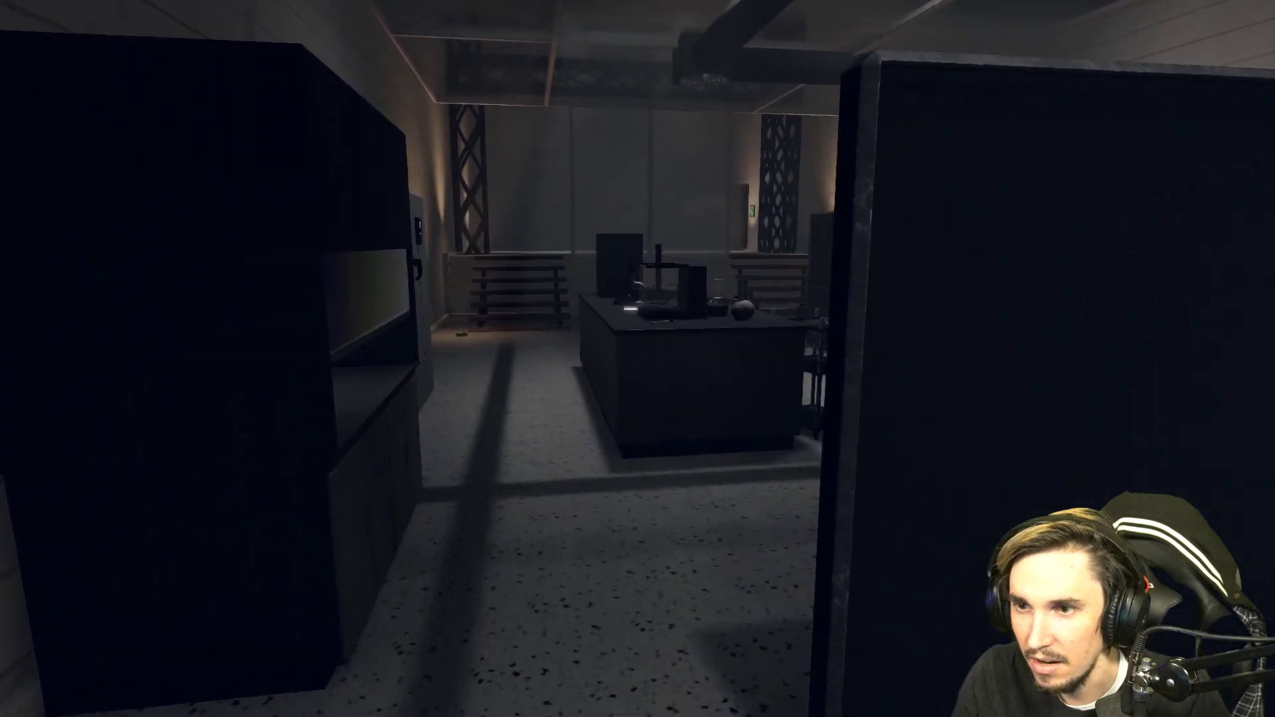
key("w")
Step: Climb the stairs, cross the dark lounge and walk down the corridor past the armchairs
key("w")
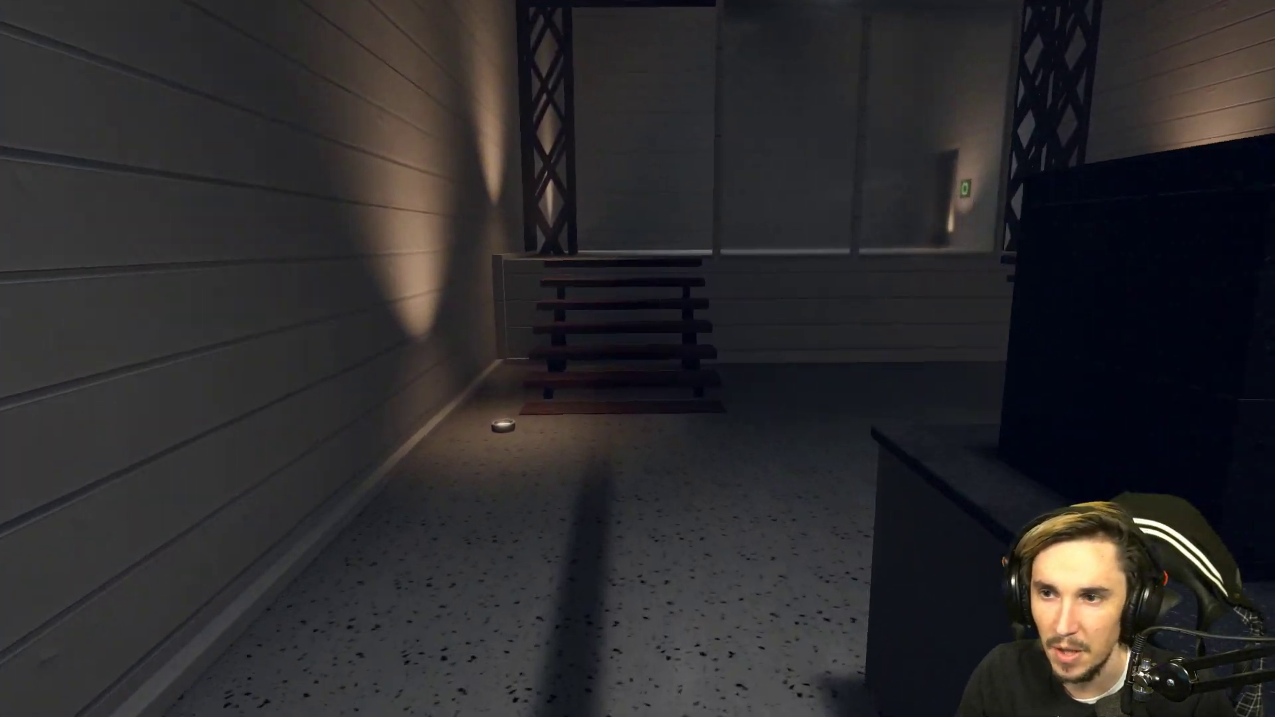
key("w")
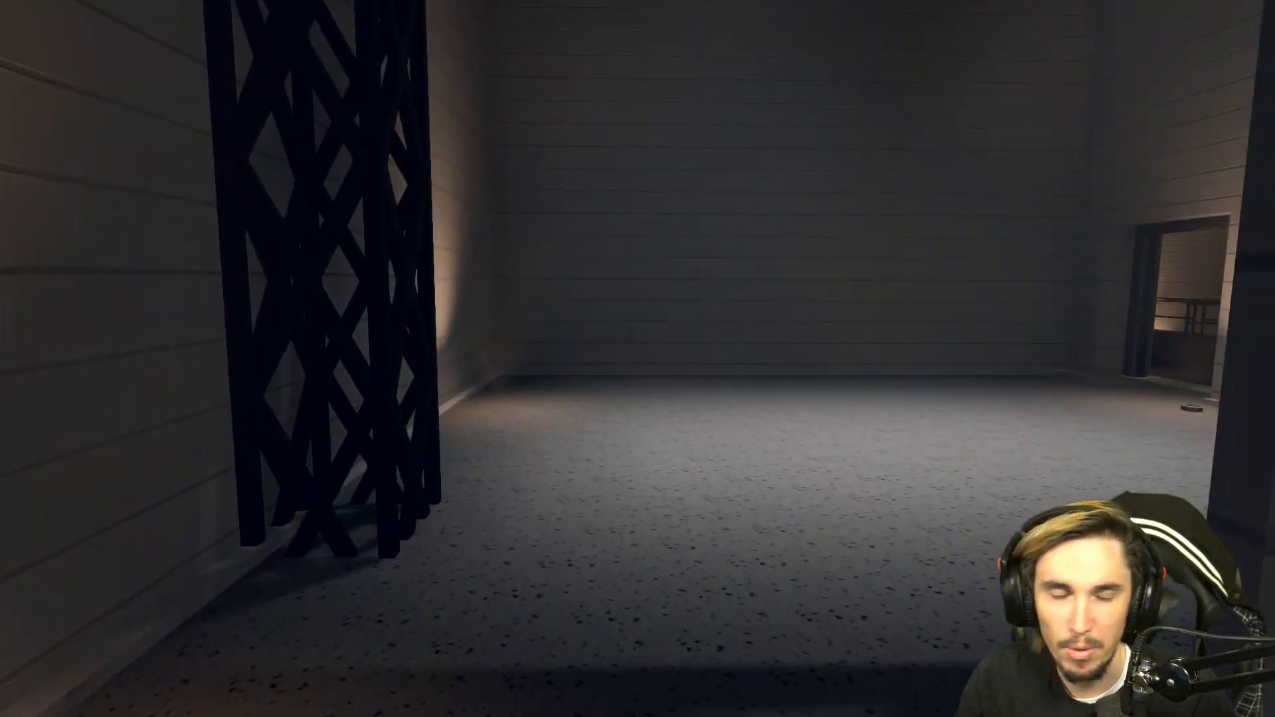
key("w")
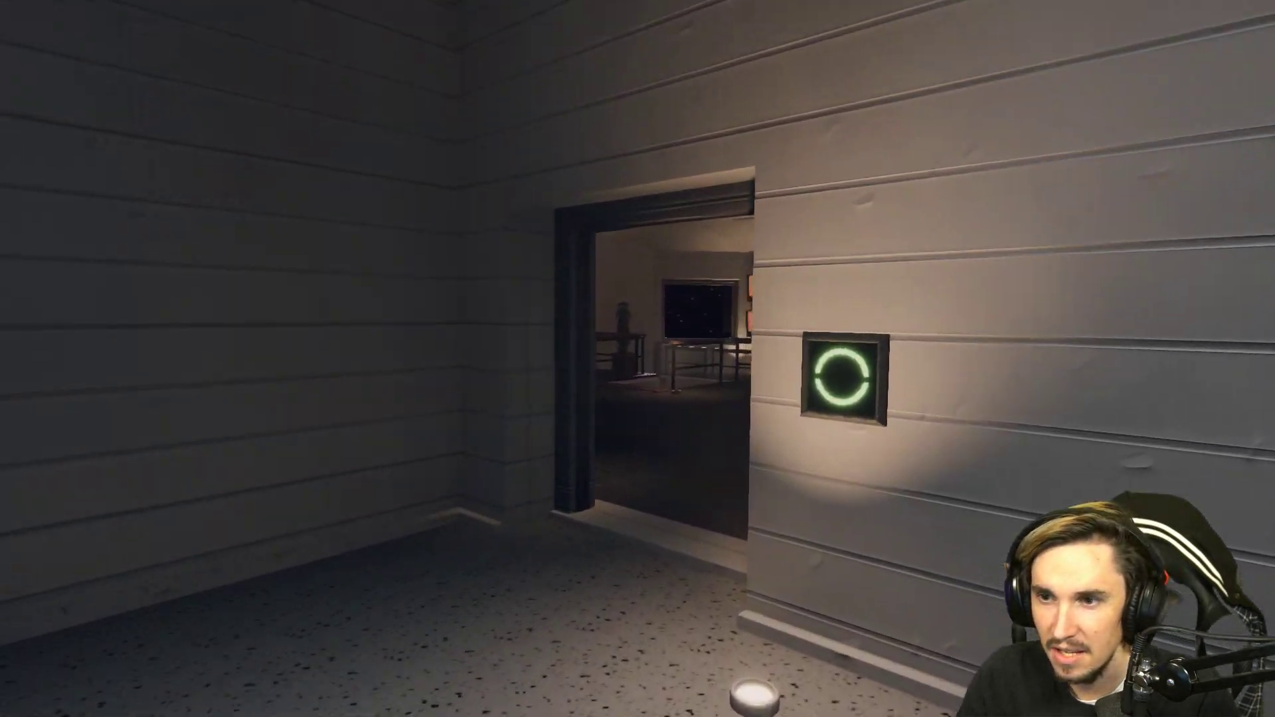
key("w")
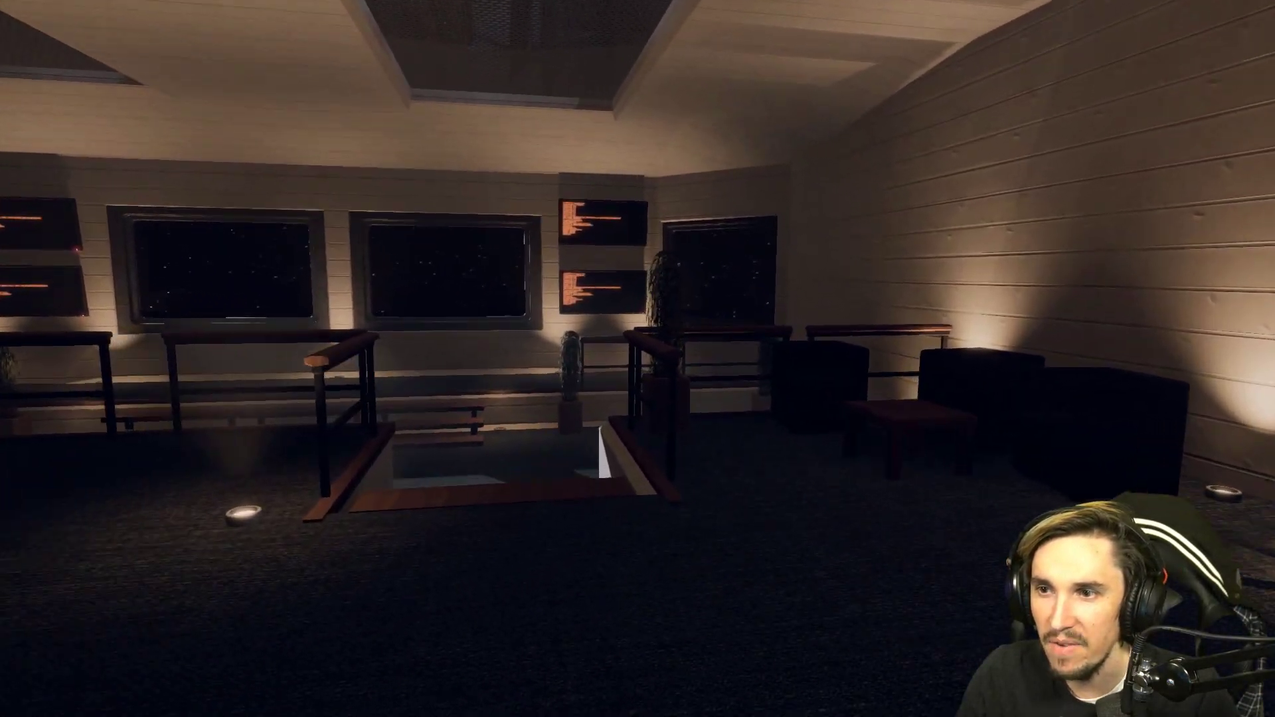
key("w")
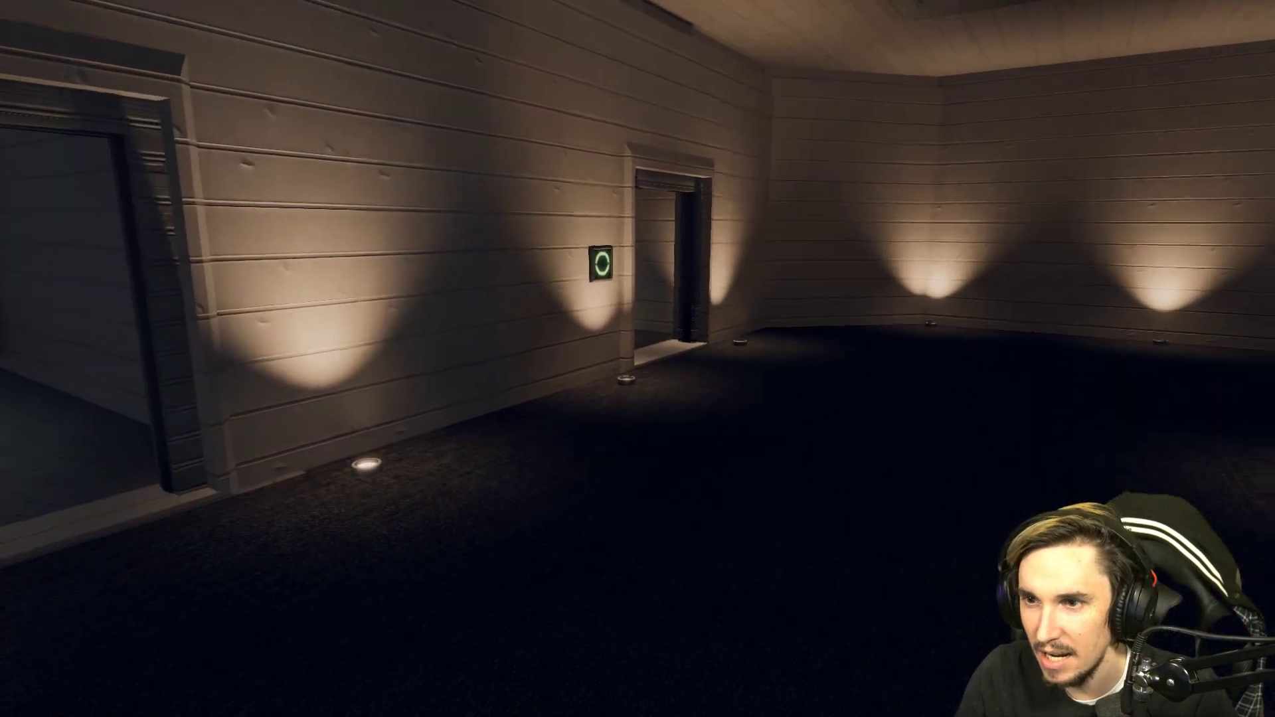
key("w")
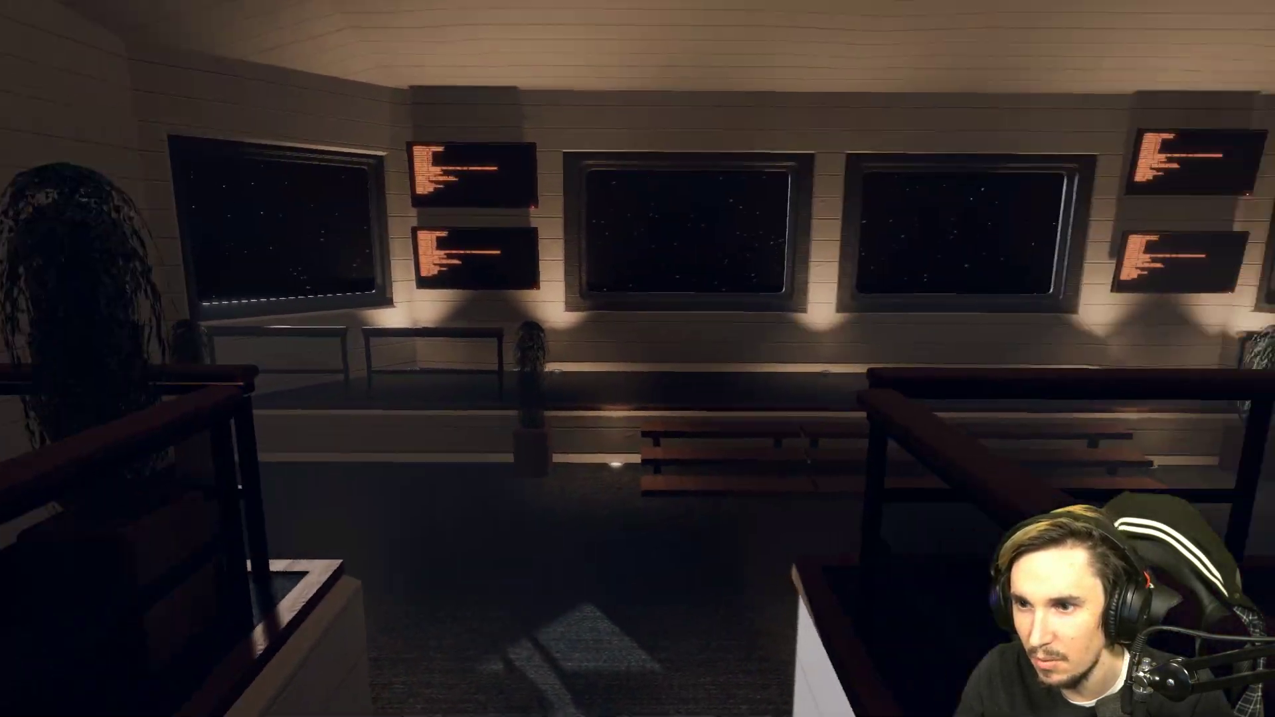
key("w")
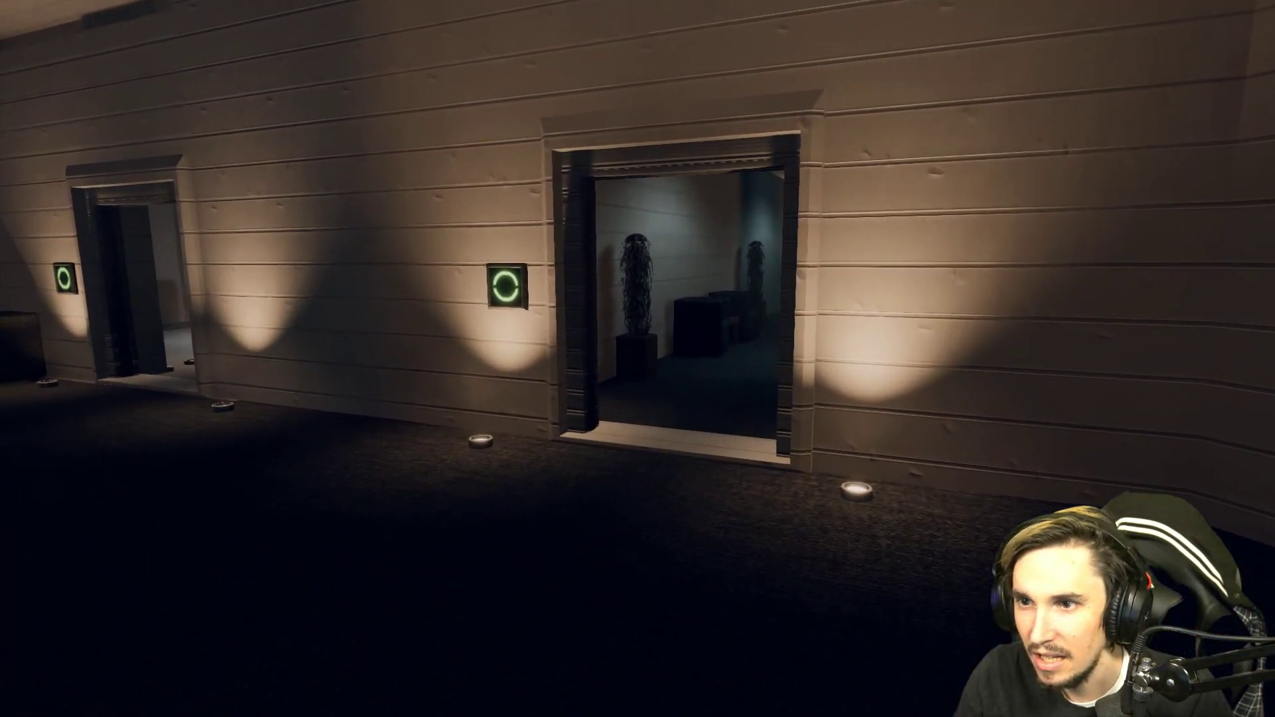
key("w")
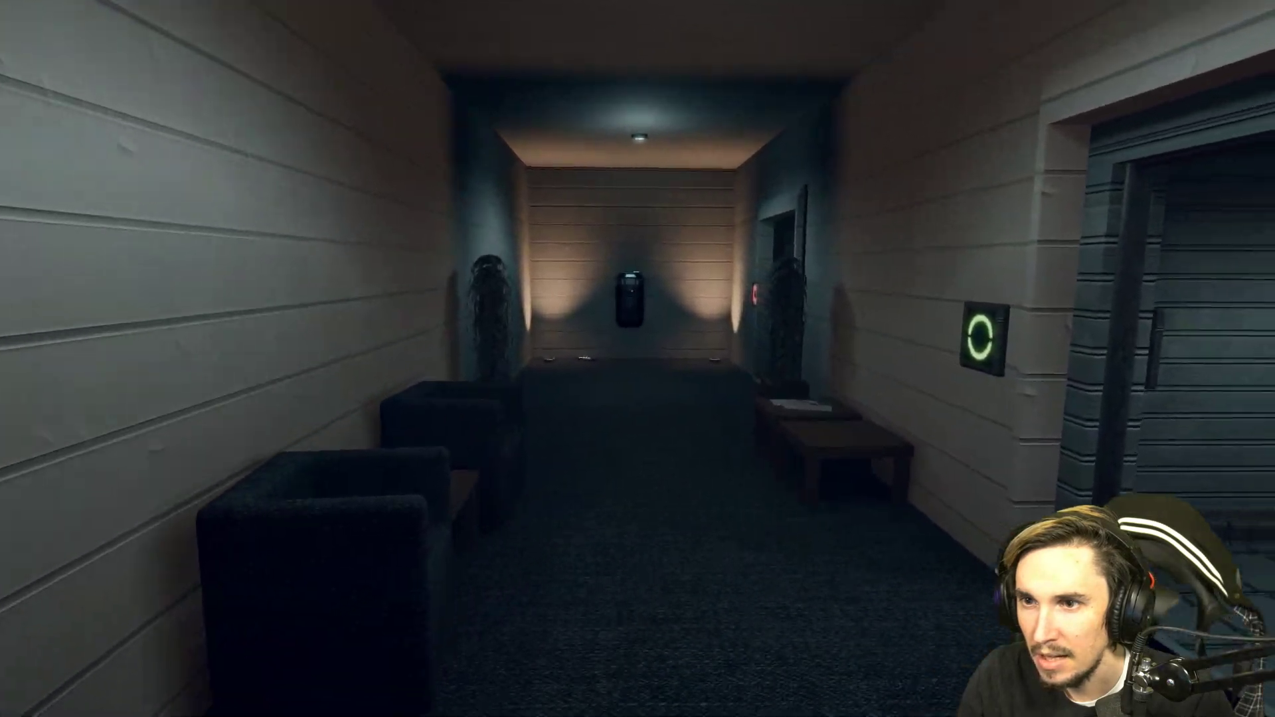
key("w")
Step: Call the elevator with its ring button and step inside to ride it down
key("w")
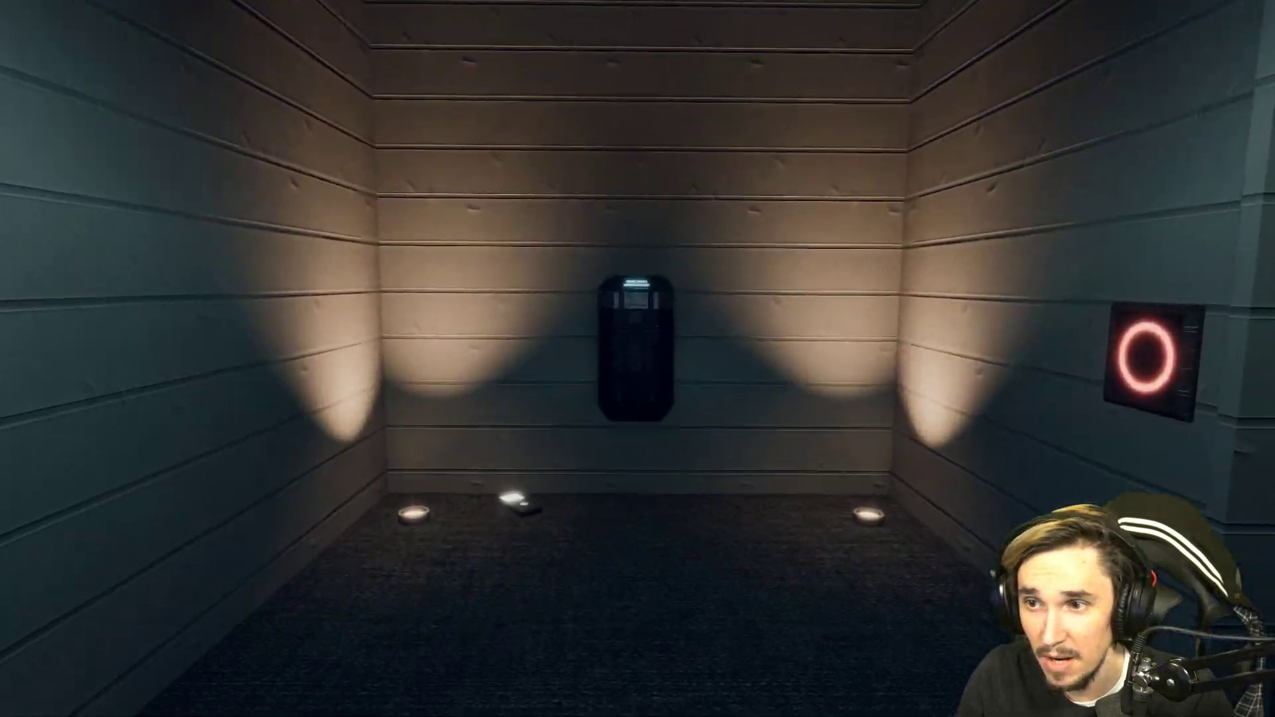
key("w")
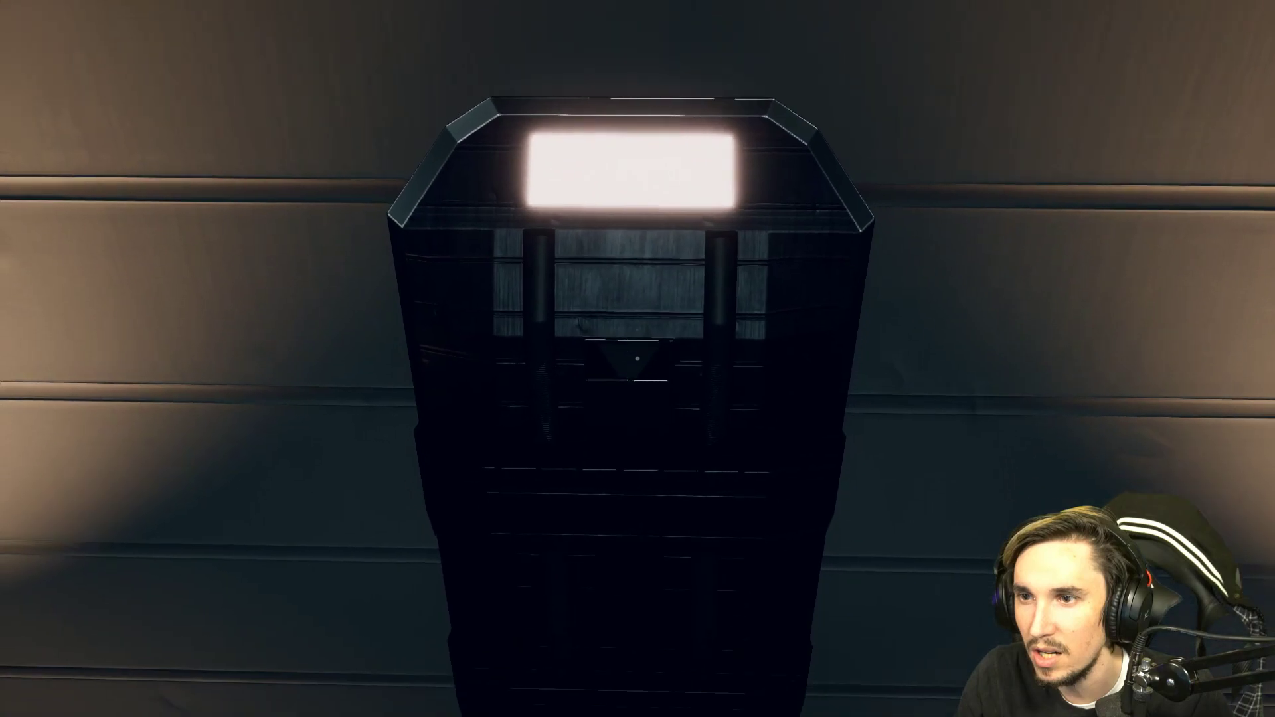
key("s")
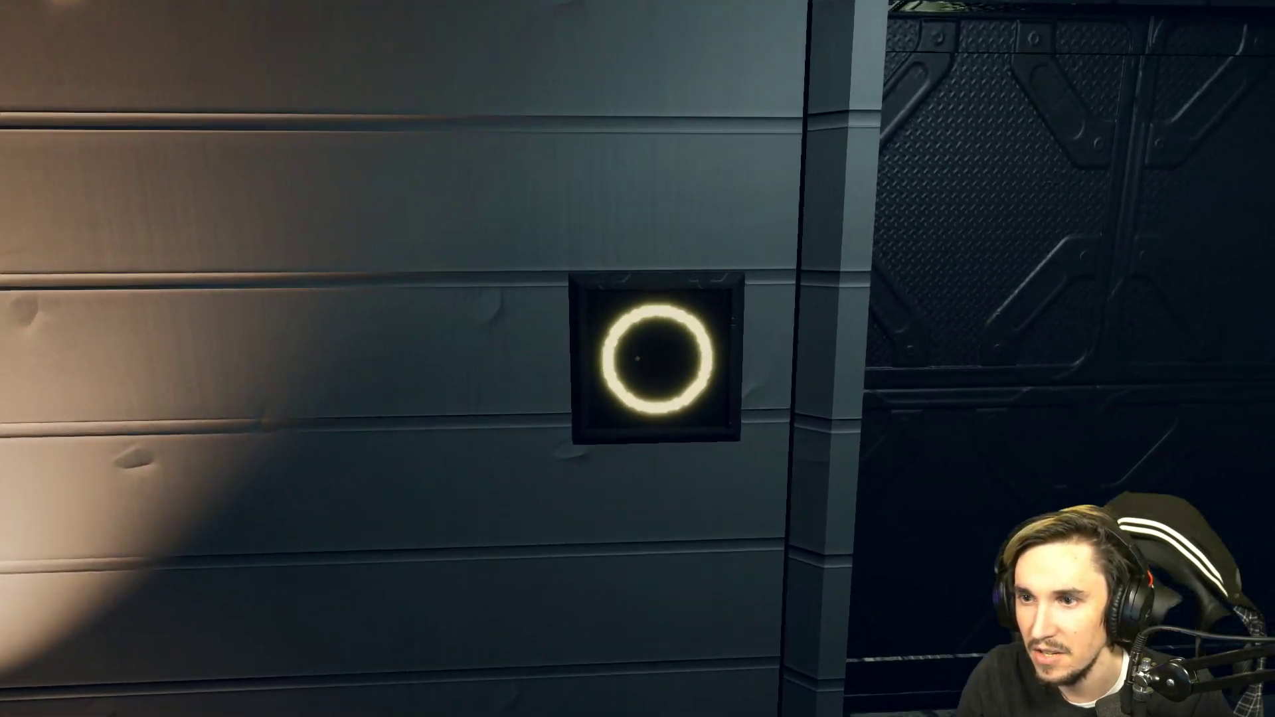
left_click(638, 359)
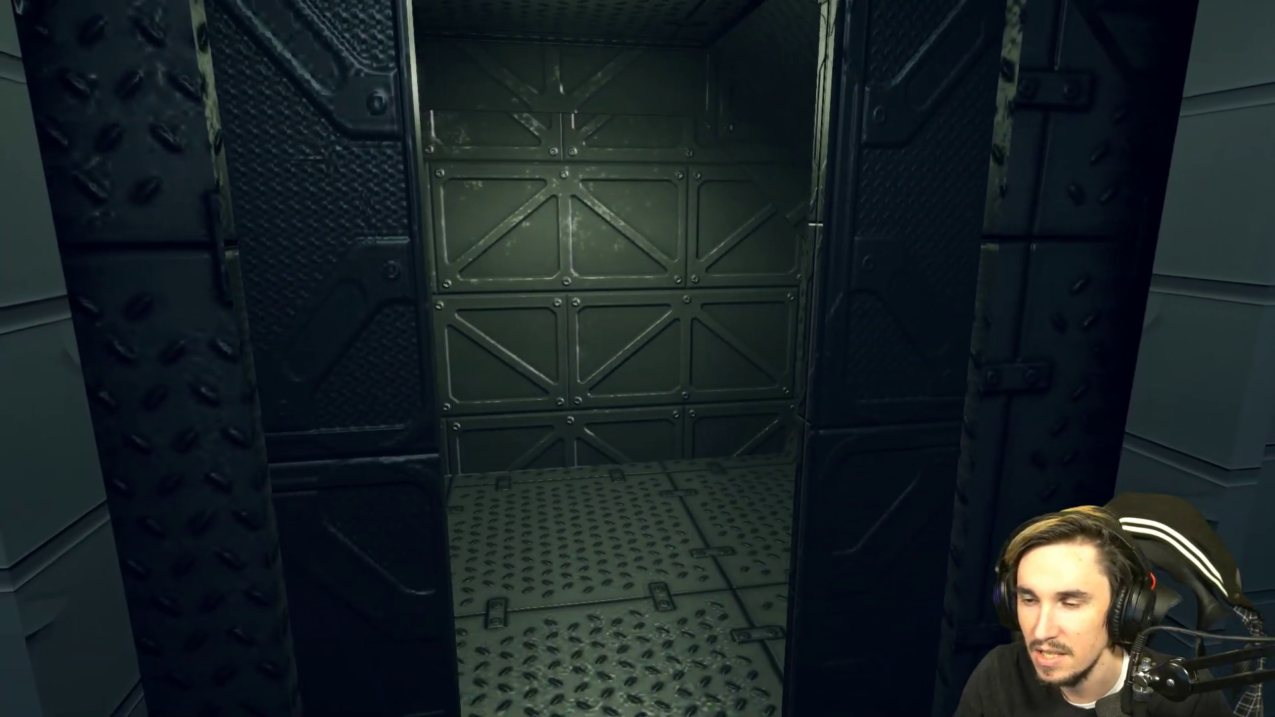
key("w")
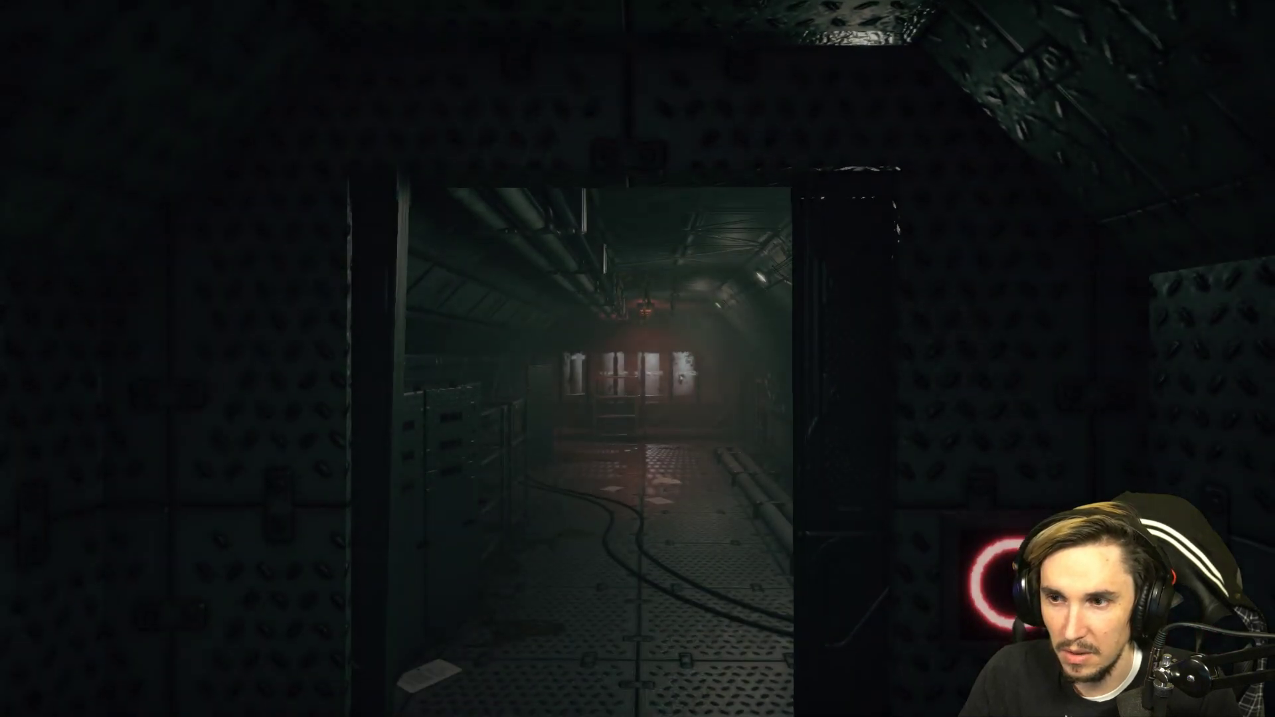
Step: Leave the elevator and look down the industrial and locker corridors to the wall panel
key("w")
key("w")
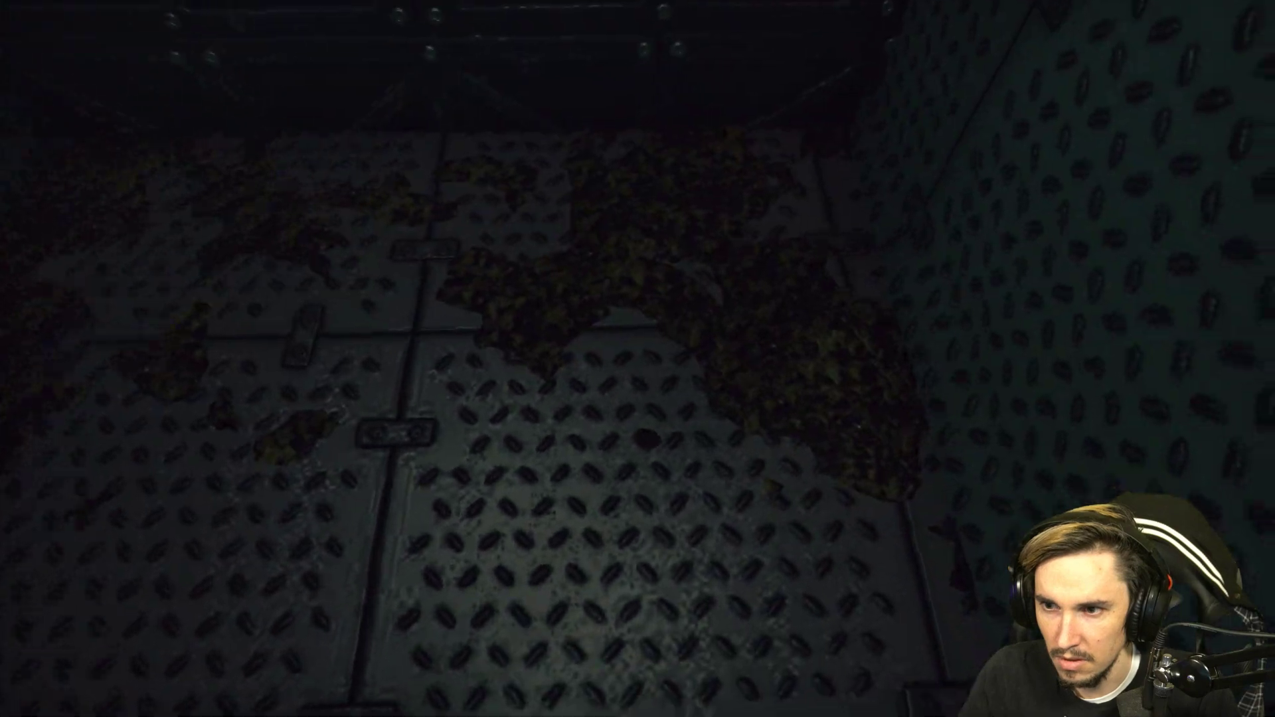
key("w")
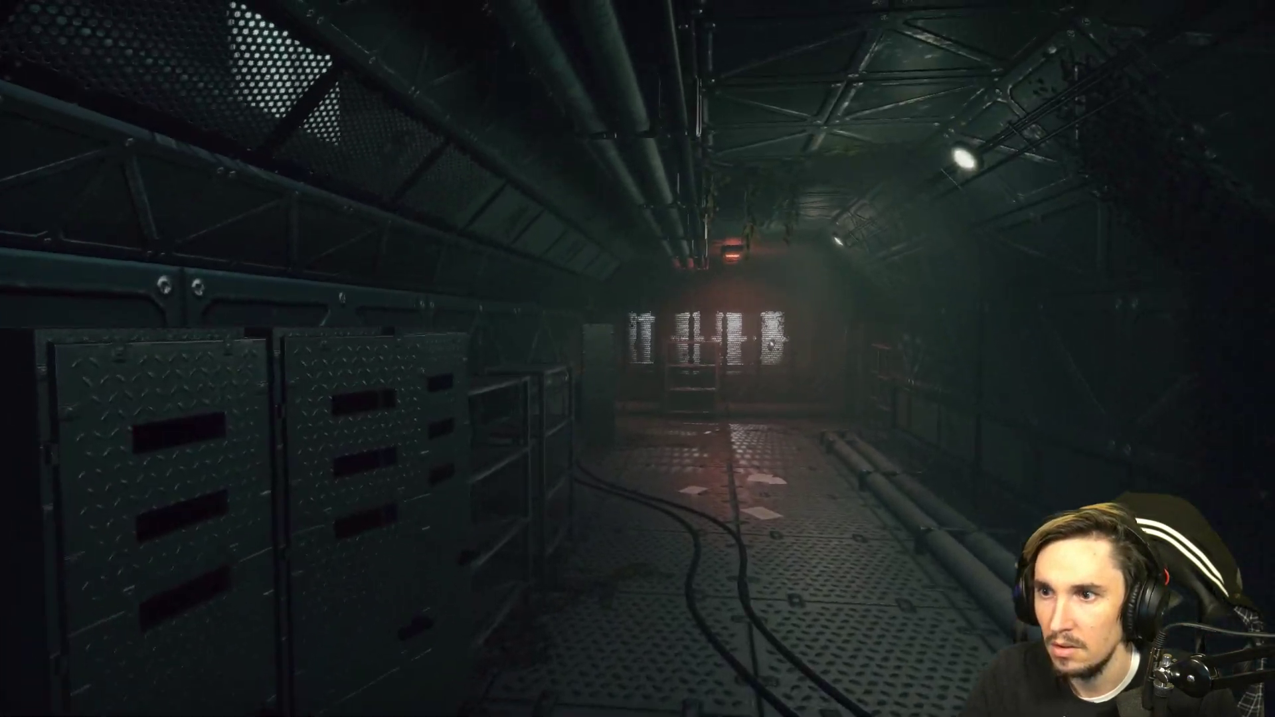
key("w")
key("w")
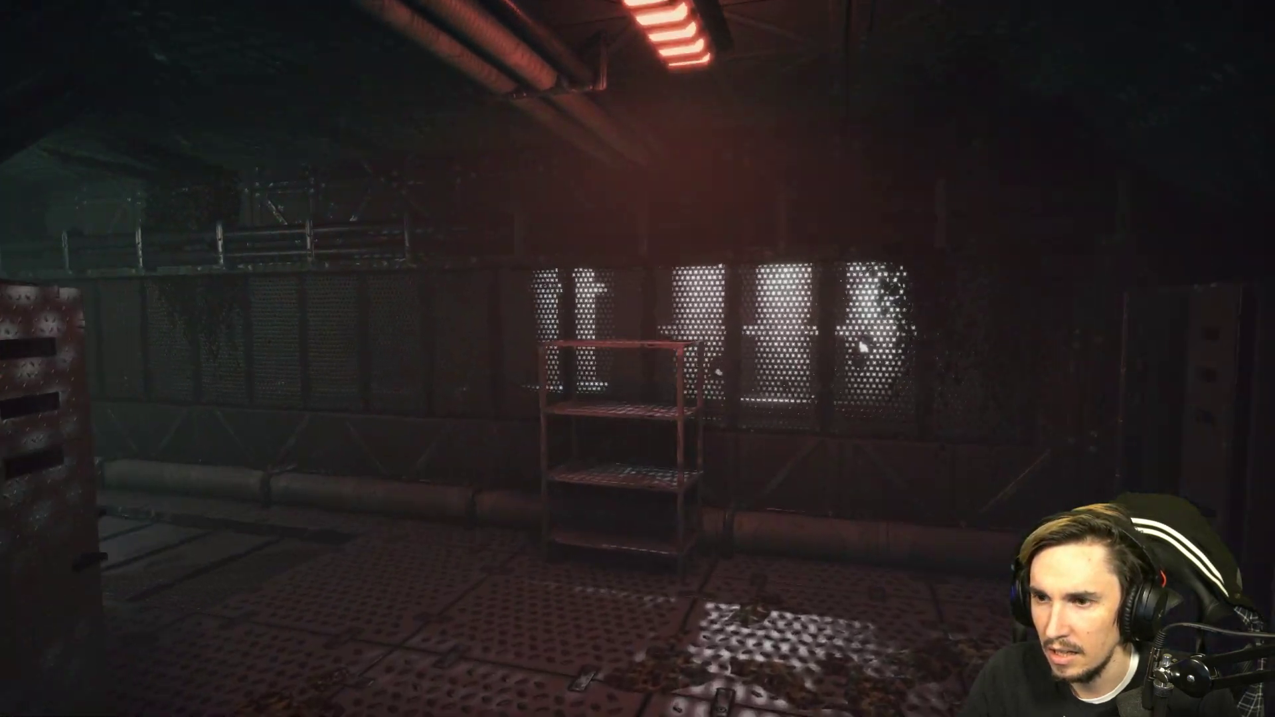
key("w")
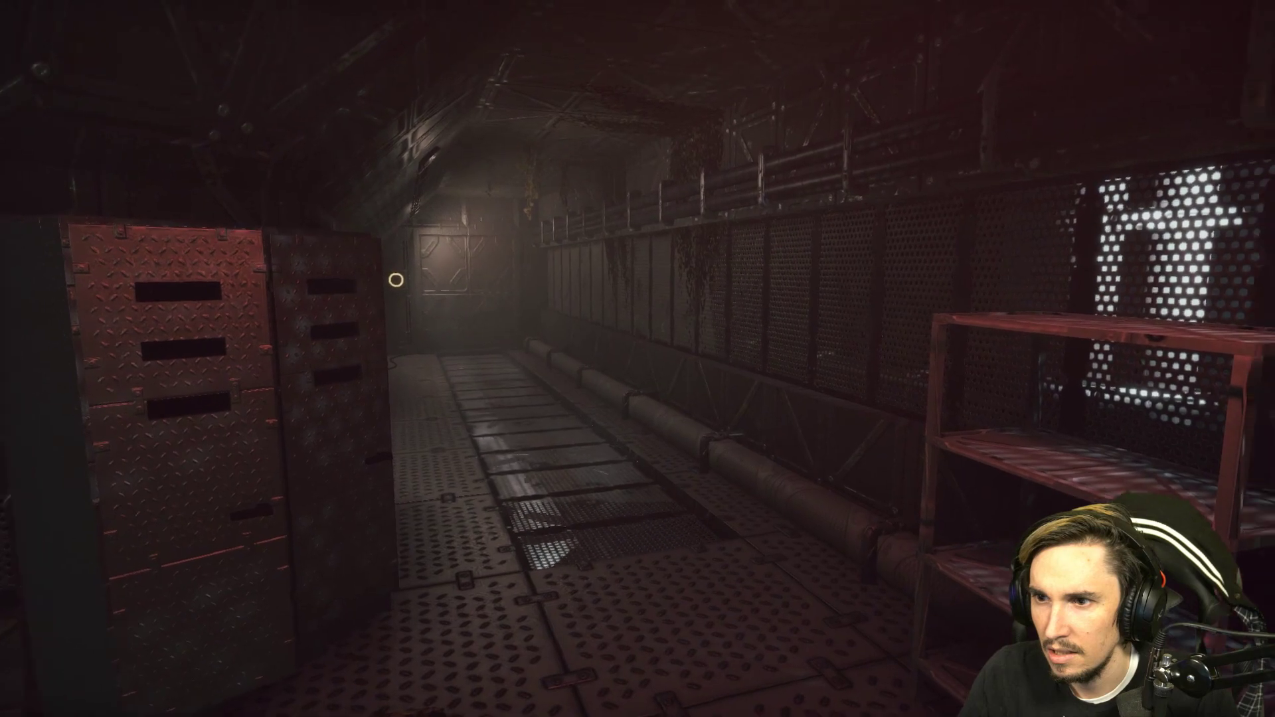
key("w")
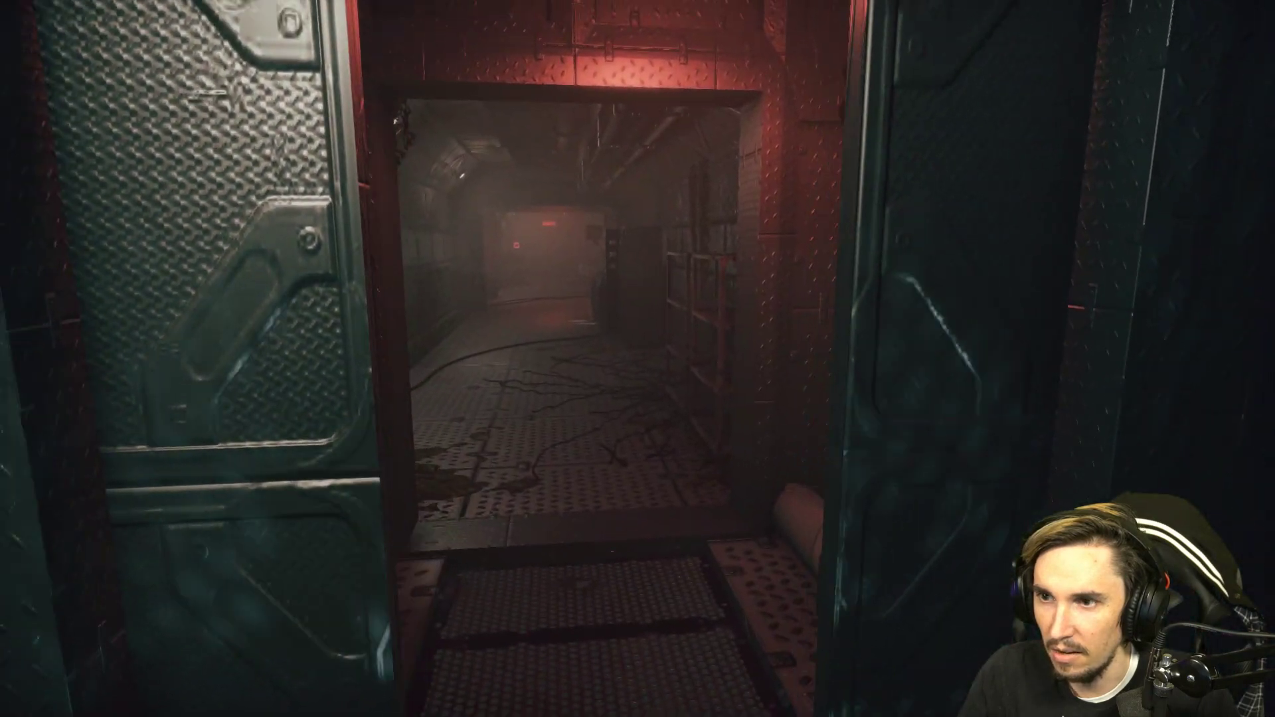
key("w")
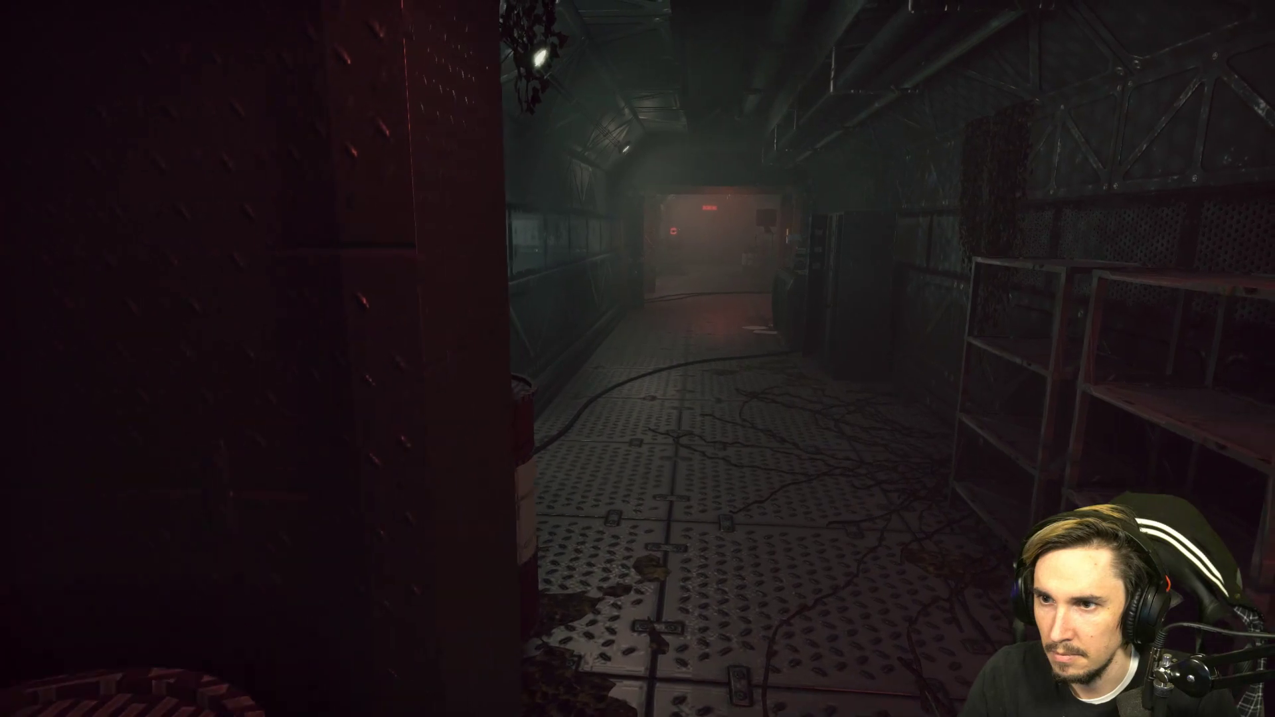
Step: Inspect the red-lit console, then use the glowing ring panel to open the sliding door and pass through
key("w")
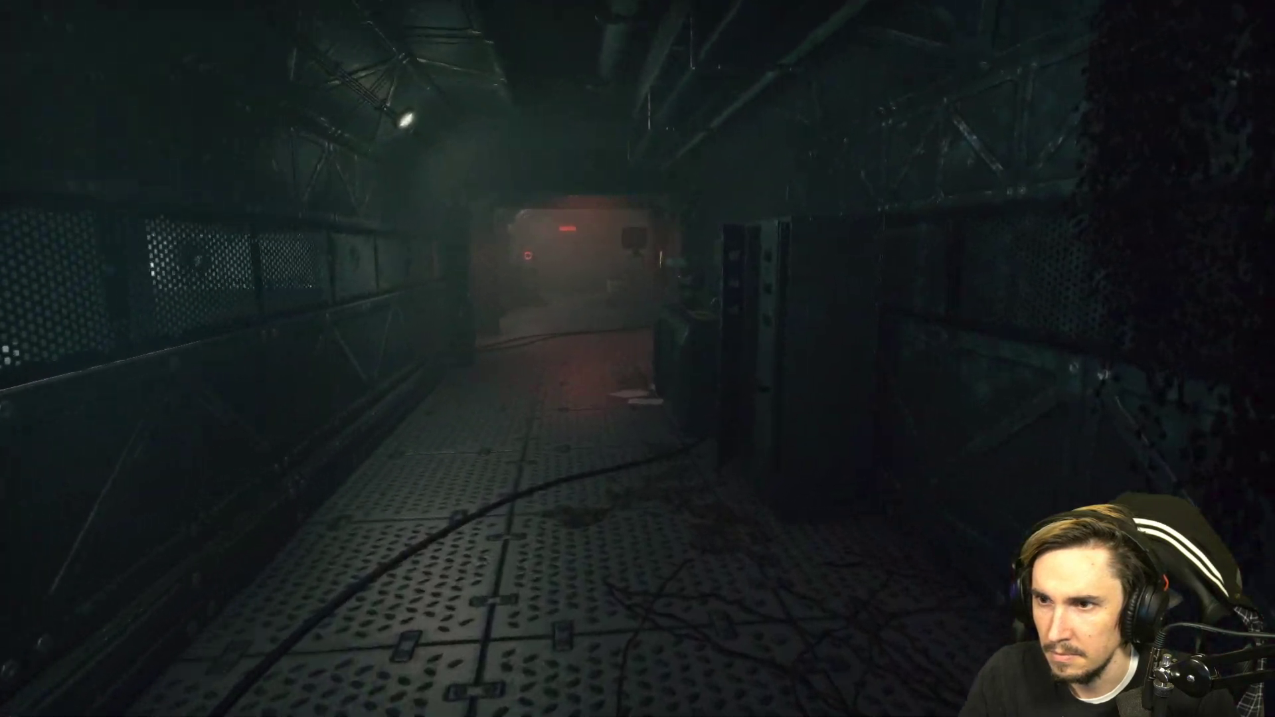
key("w")
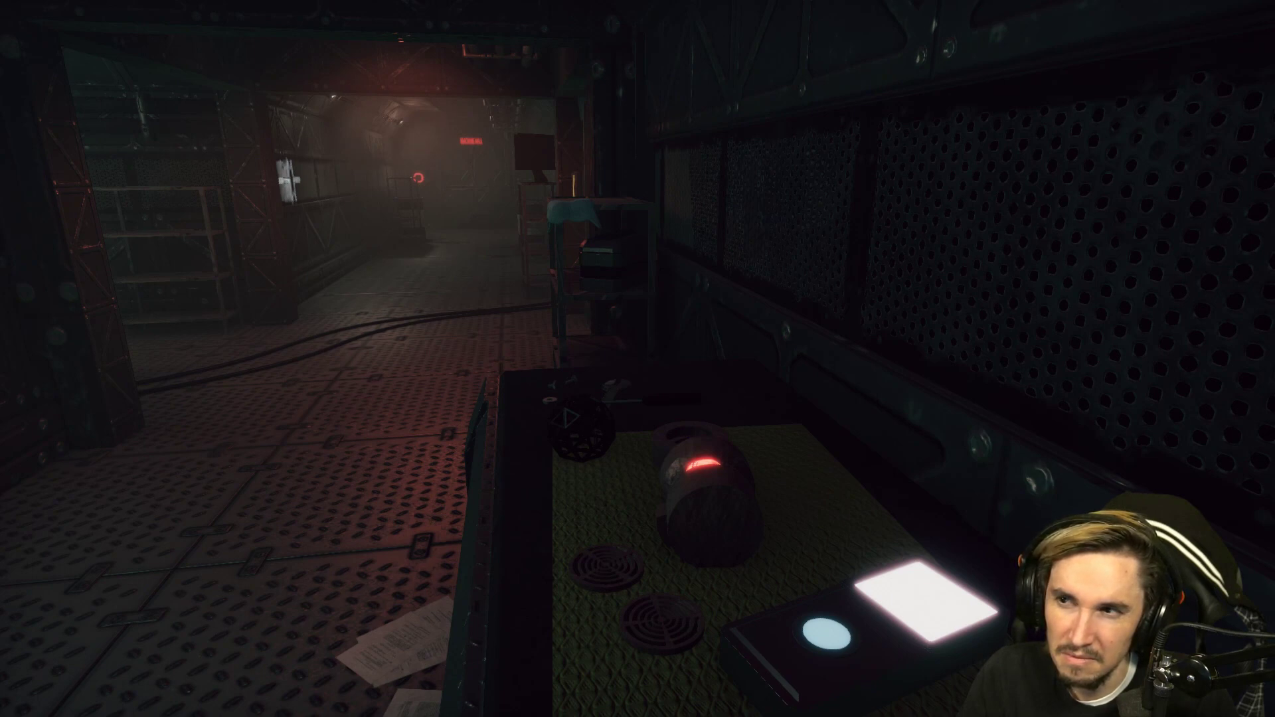
key("w")
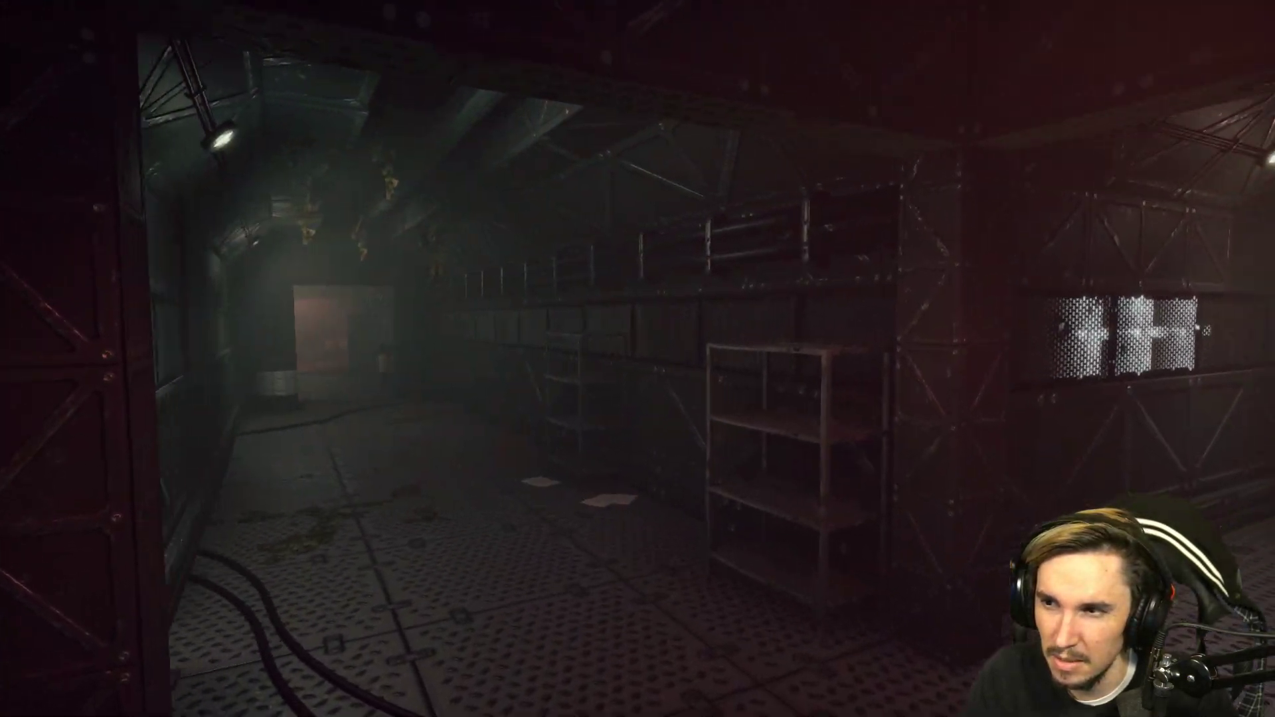
key("w")
key("w")
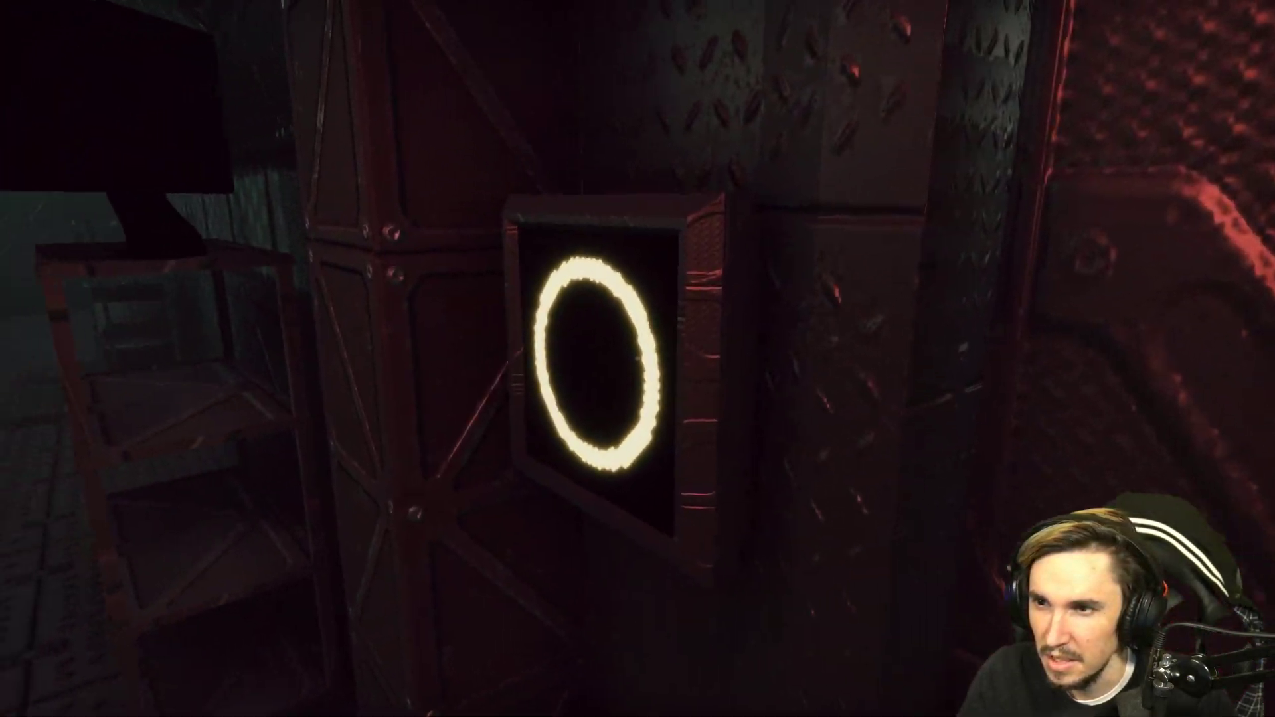
key("e")
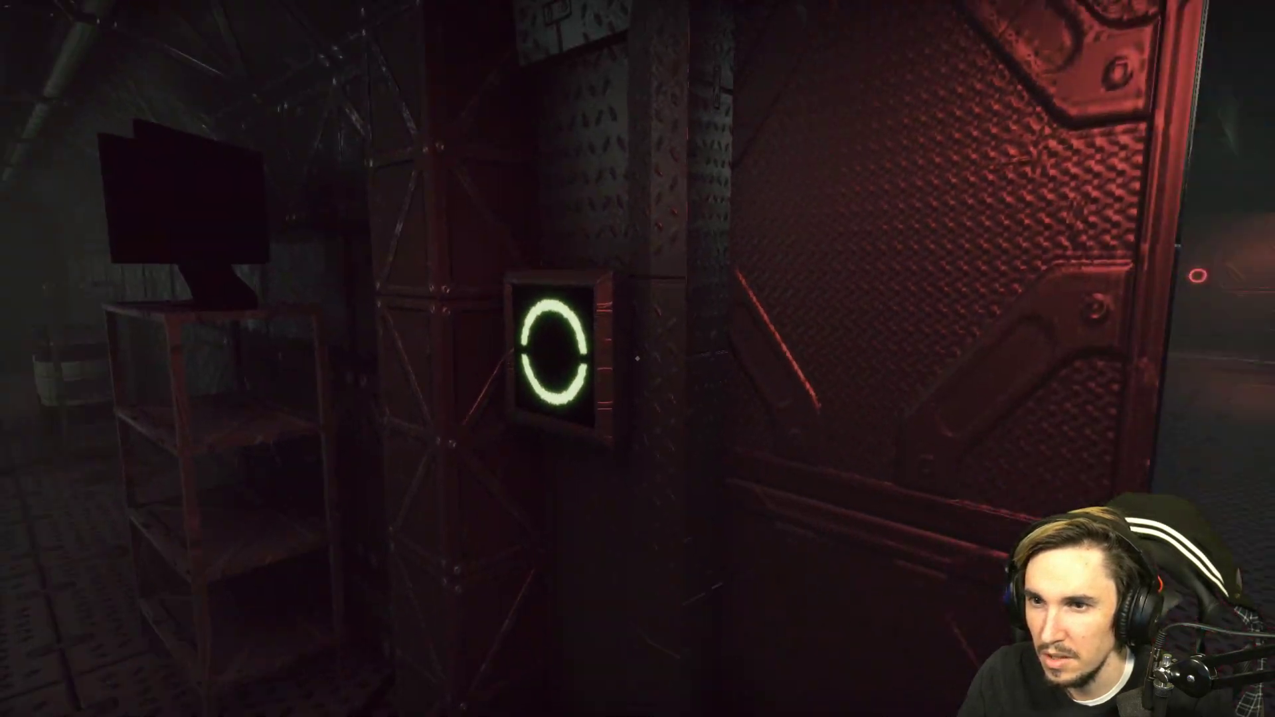
key("w")
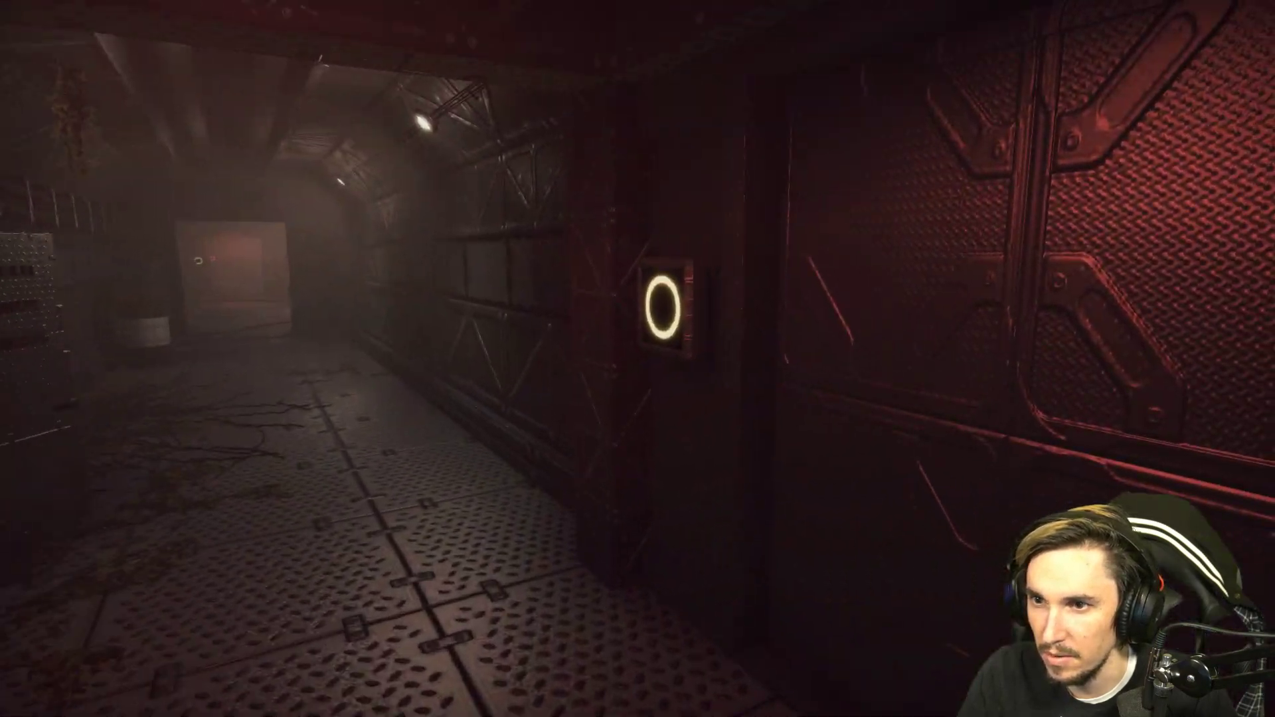
Step: Open the door with E, enter the lit lab and approach the desk terminal
key("e")
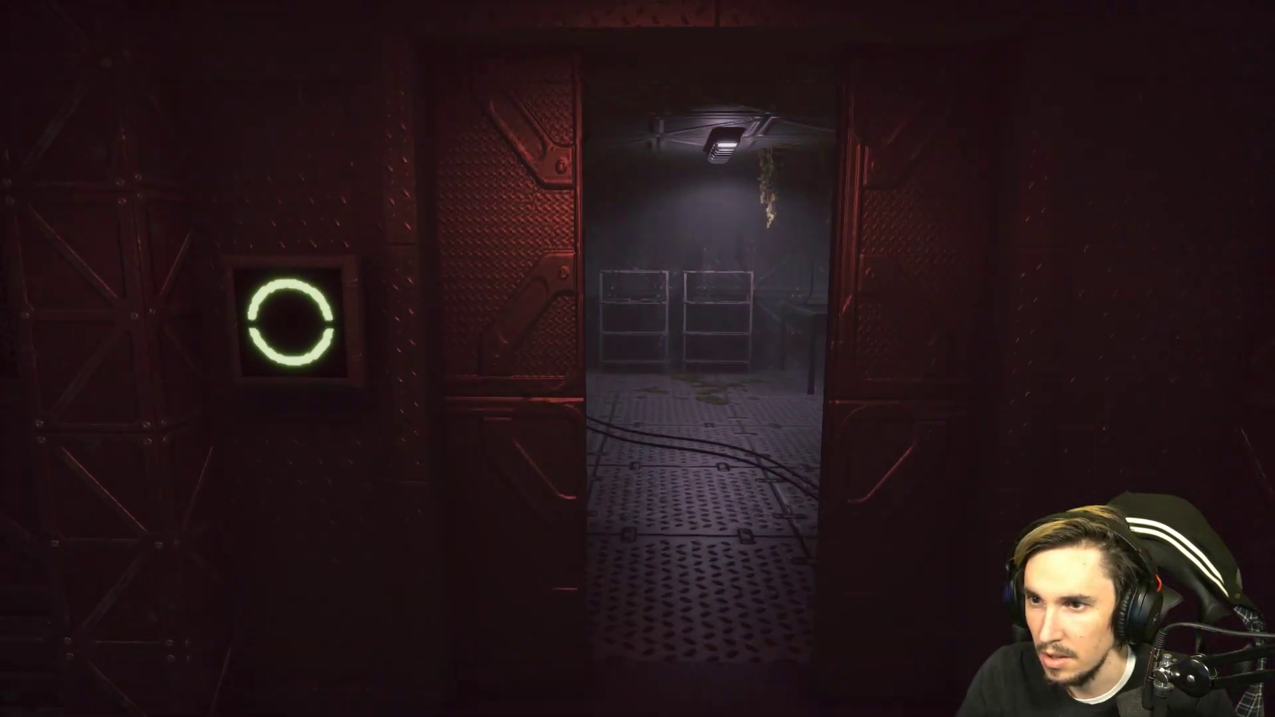
key("w")
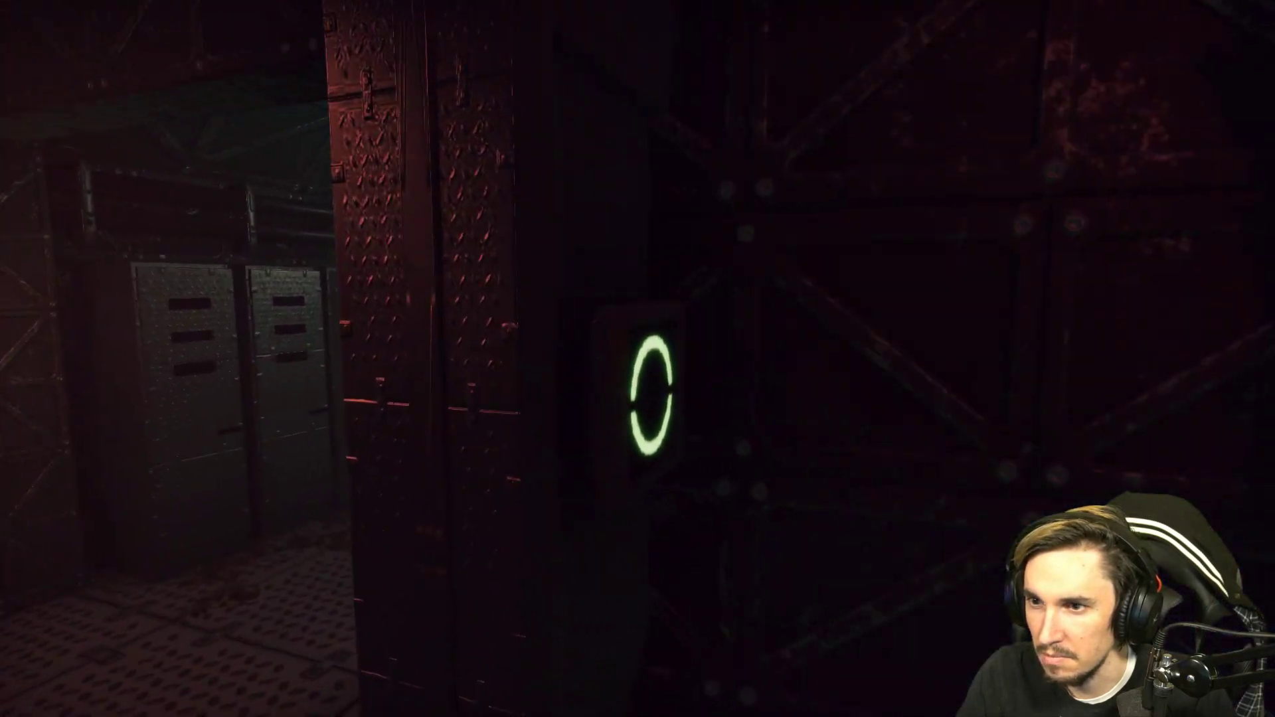
key("w")
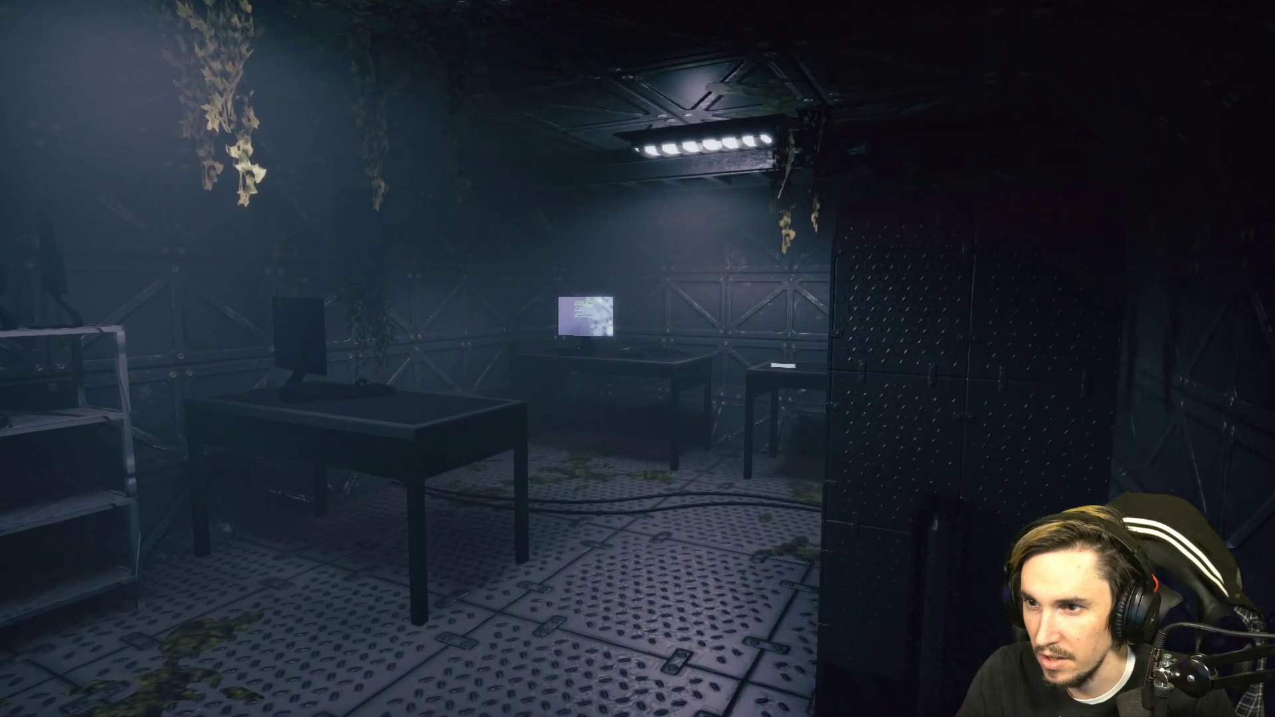
key("w")
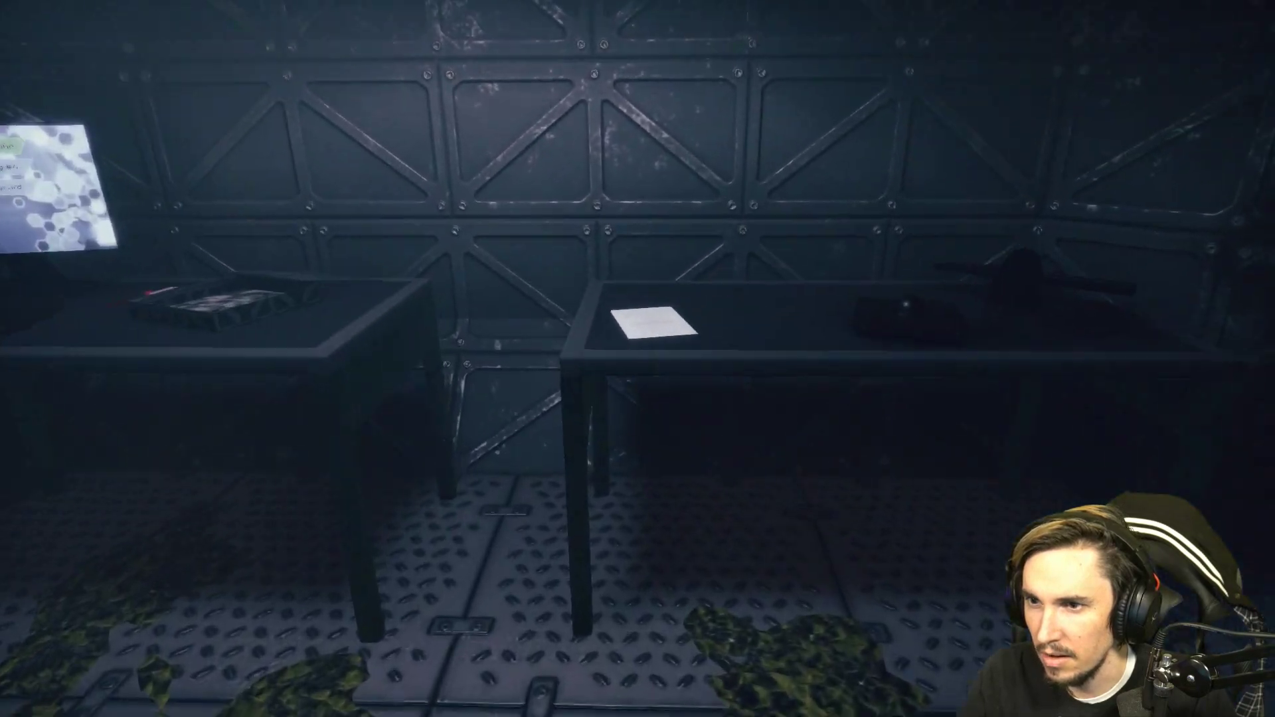
key("w")
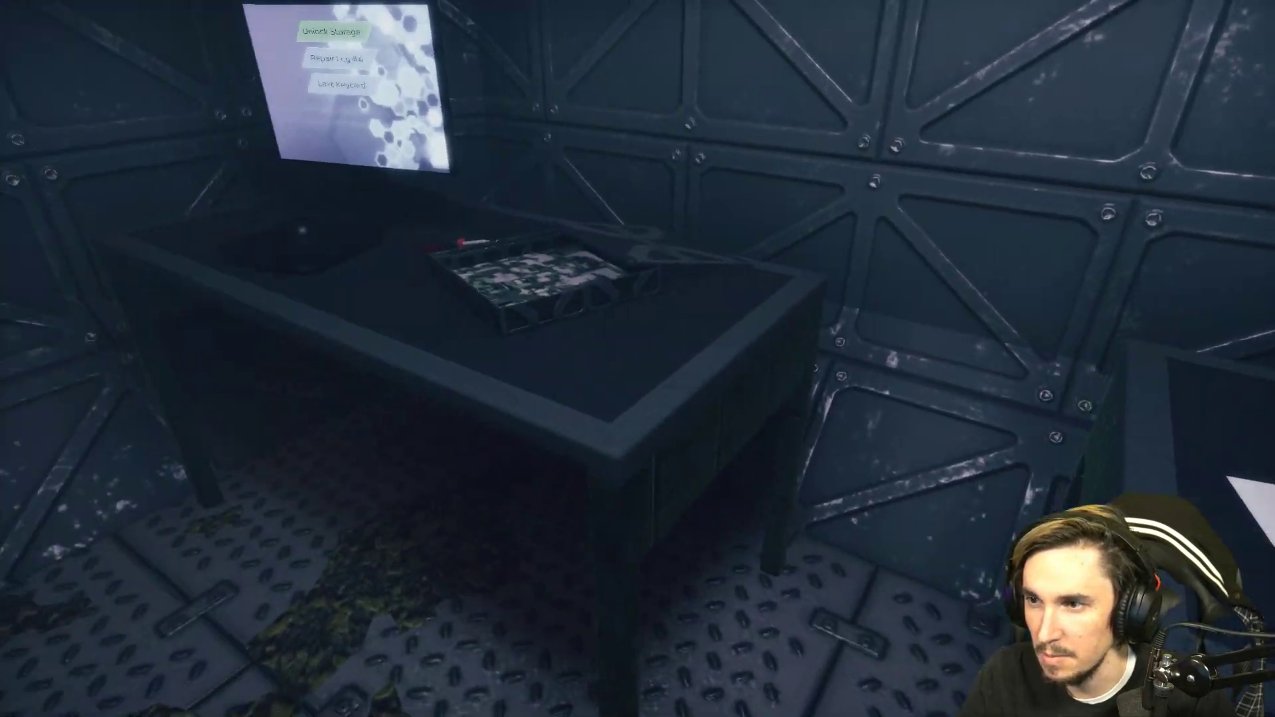
key("w")
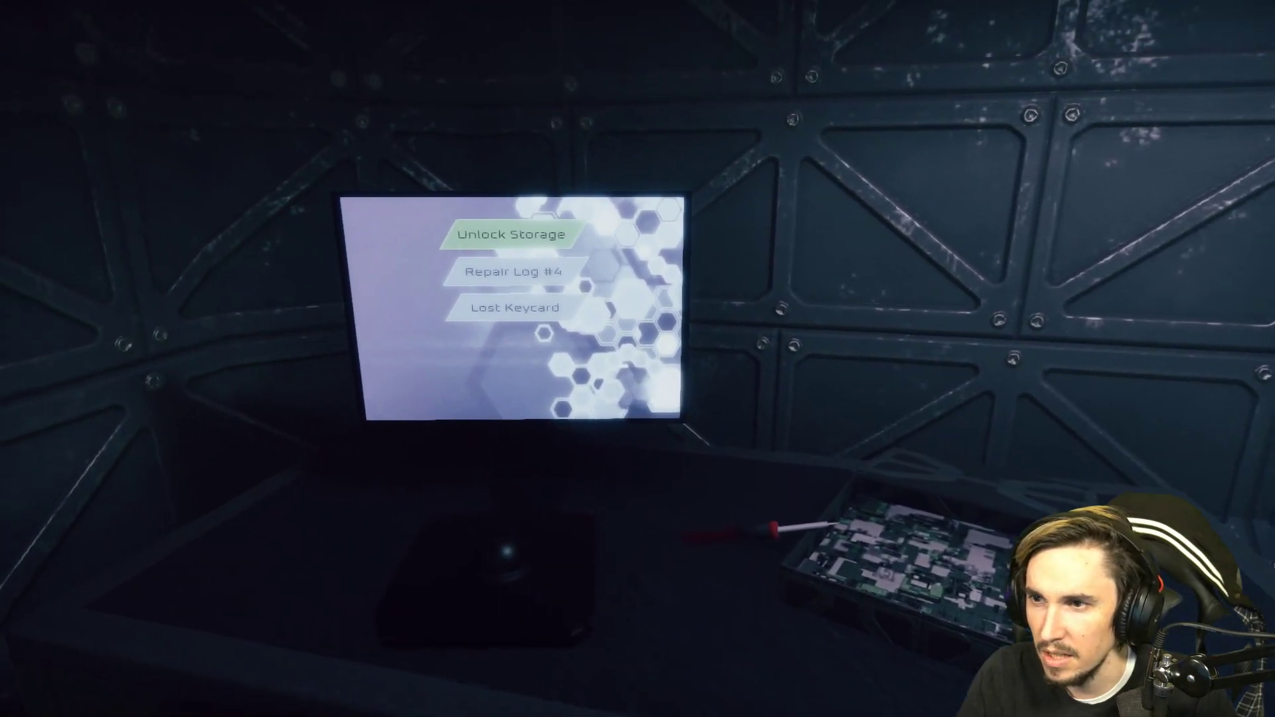
Step: Read the Lost Keycard note and Repair Log #4 on the terminal
left_click(638, 360)
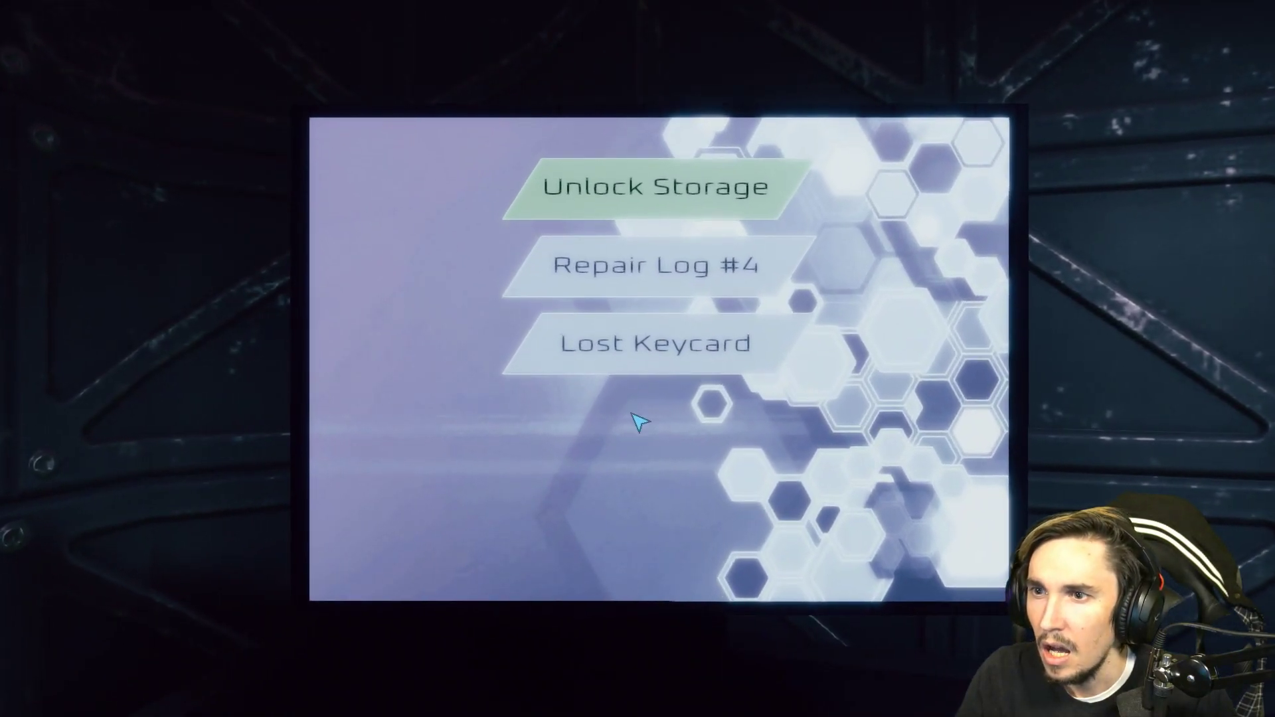
left_click(655, 361)
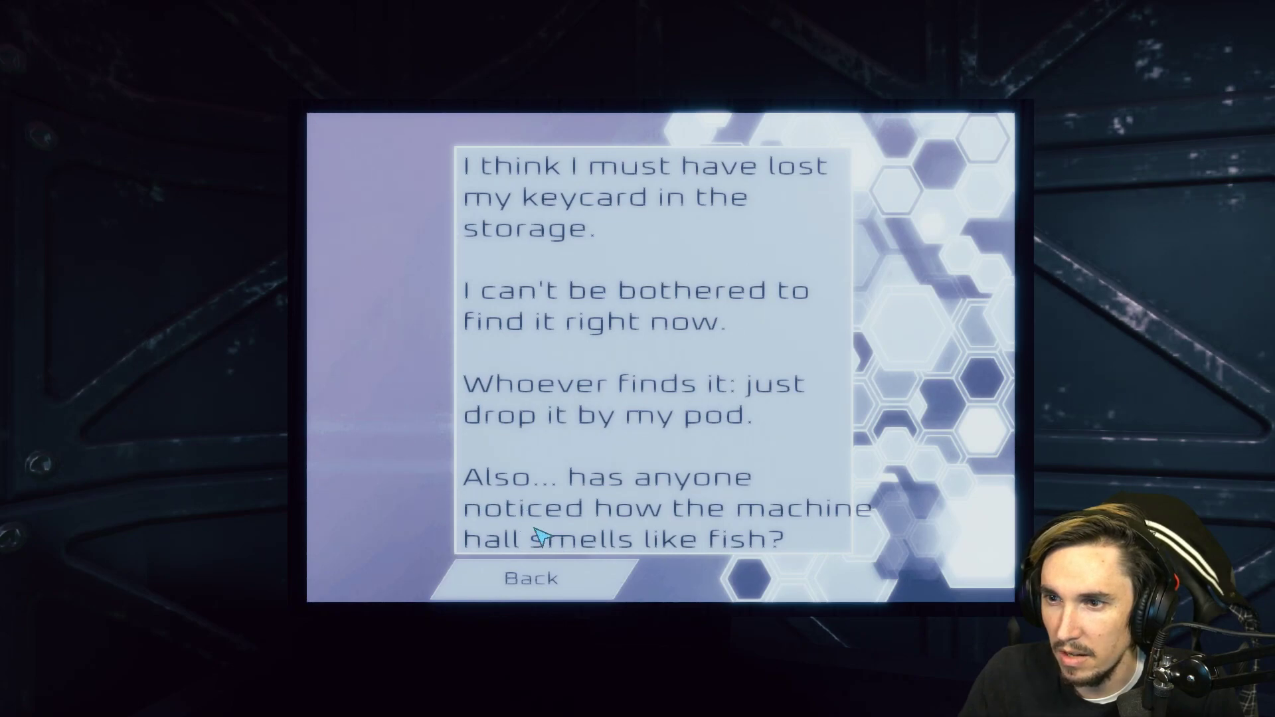
left_click(534, 586)
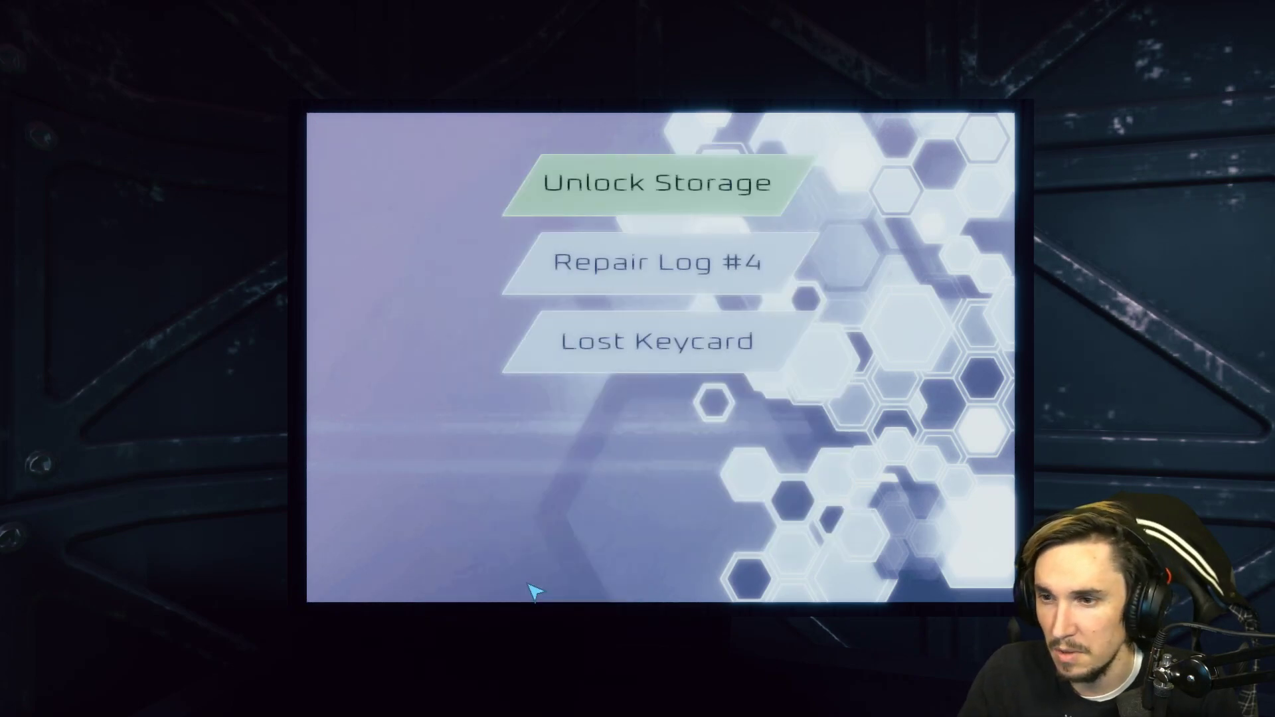
left_click(661, 284)
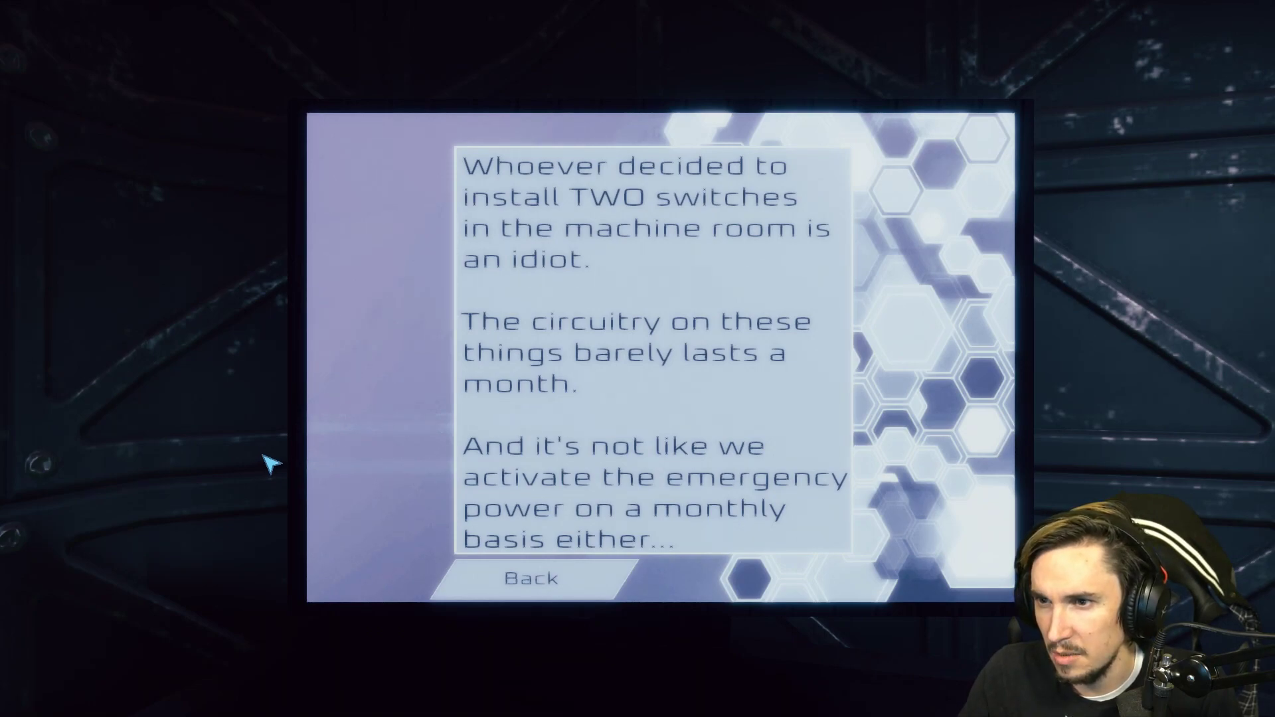
Step: Return to the menu, unlock the storage room and step back from the terminal
left_click(513, 580)
left_click(733, 183)
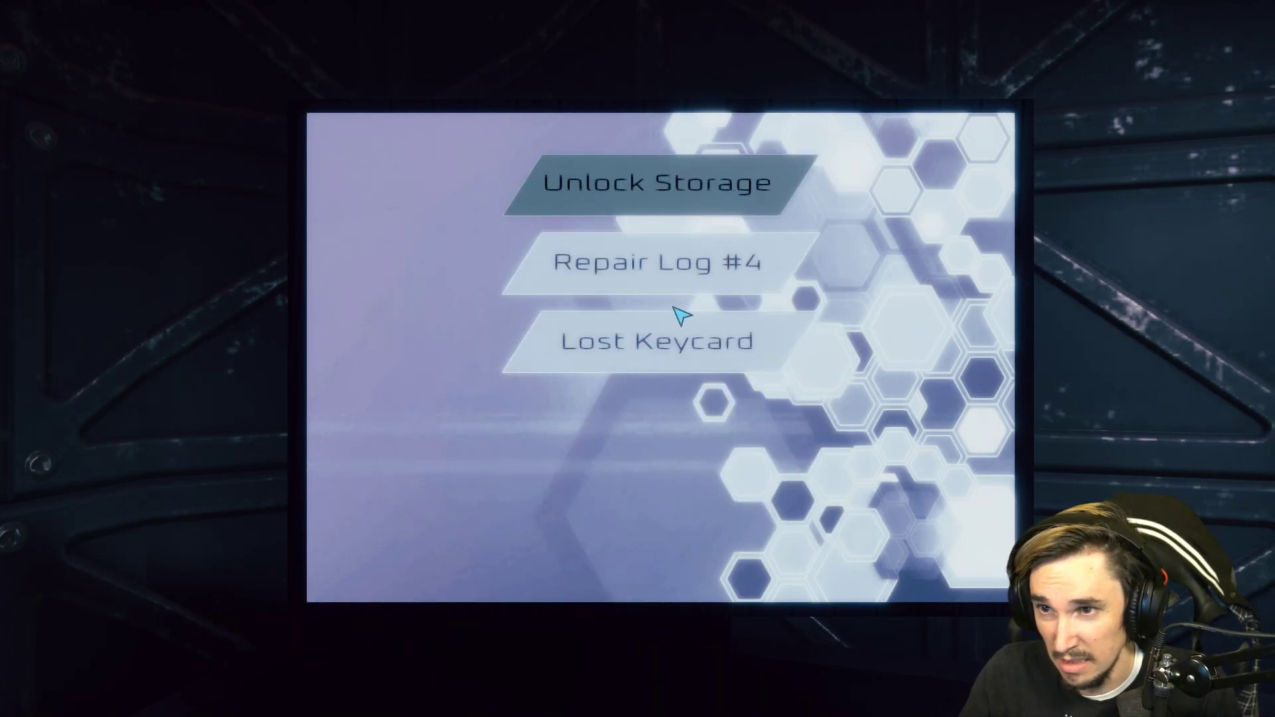
key("Escape")
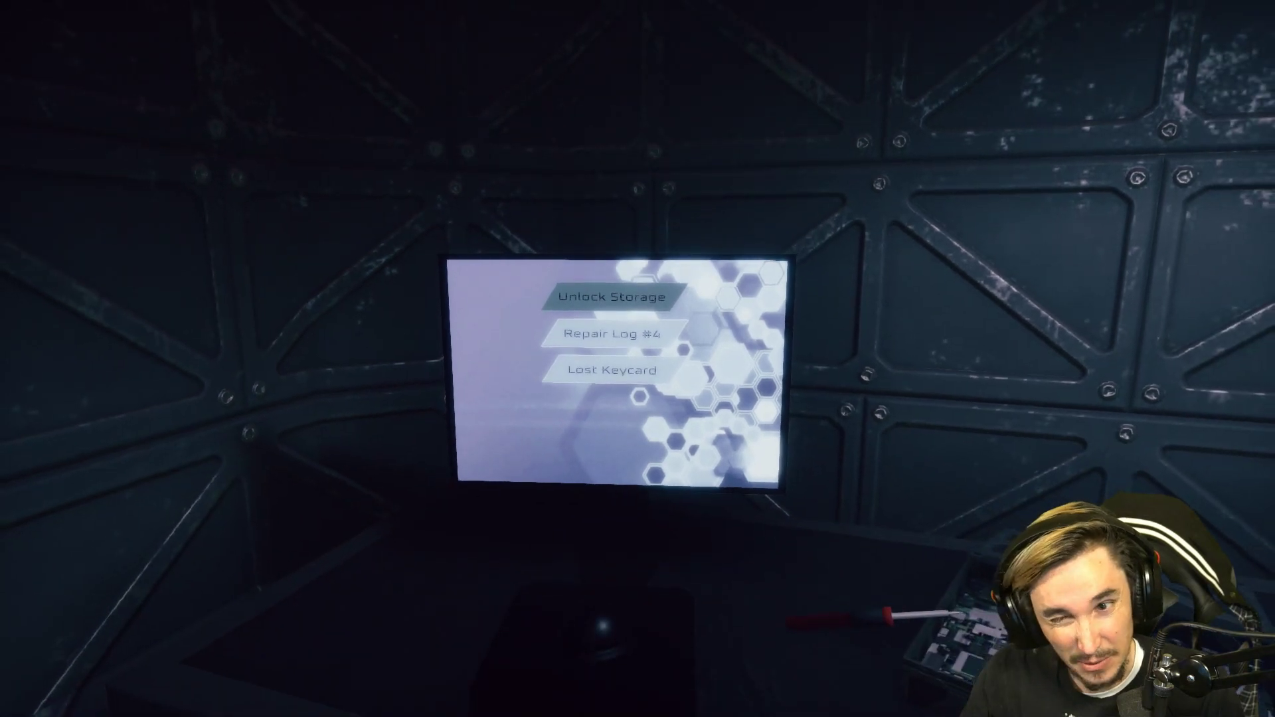
Step: Open the ring-panel door and walk into the incinerator room and down the corridor
key("w")
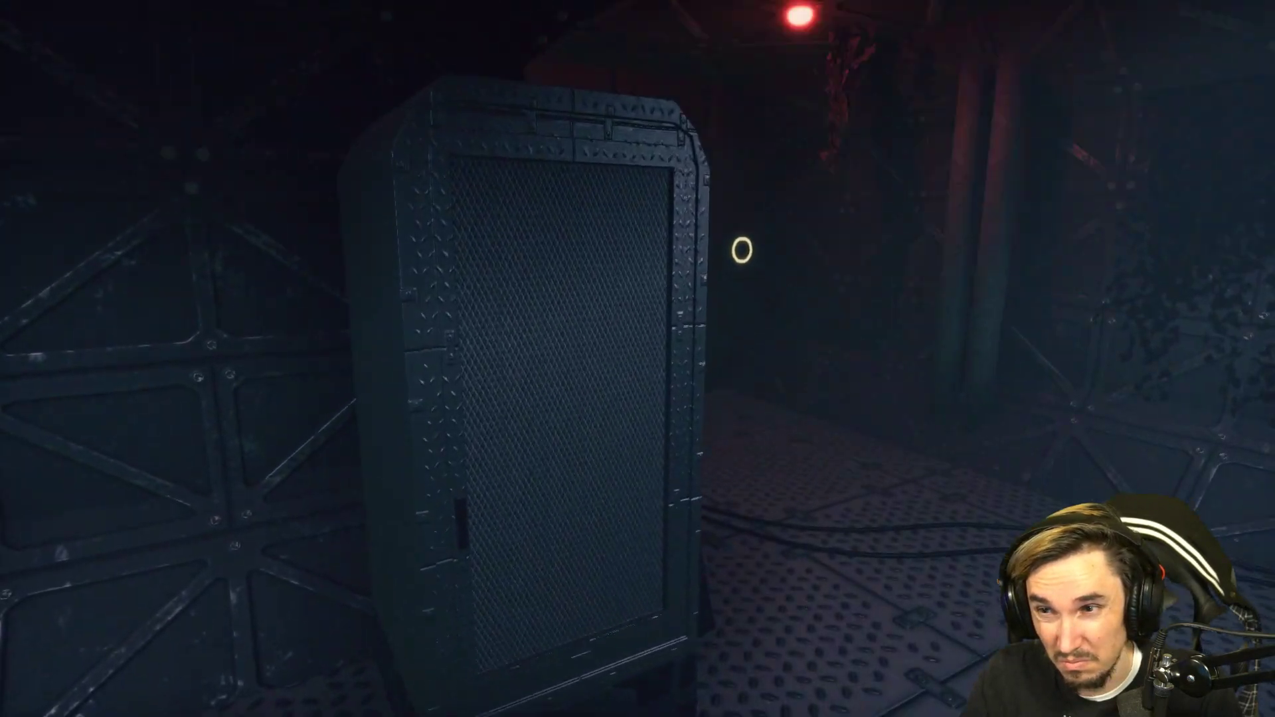
key("w")
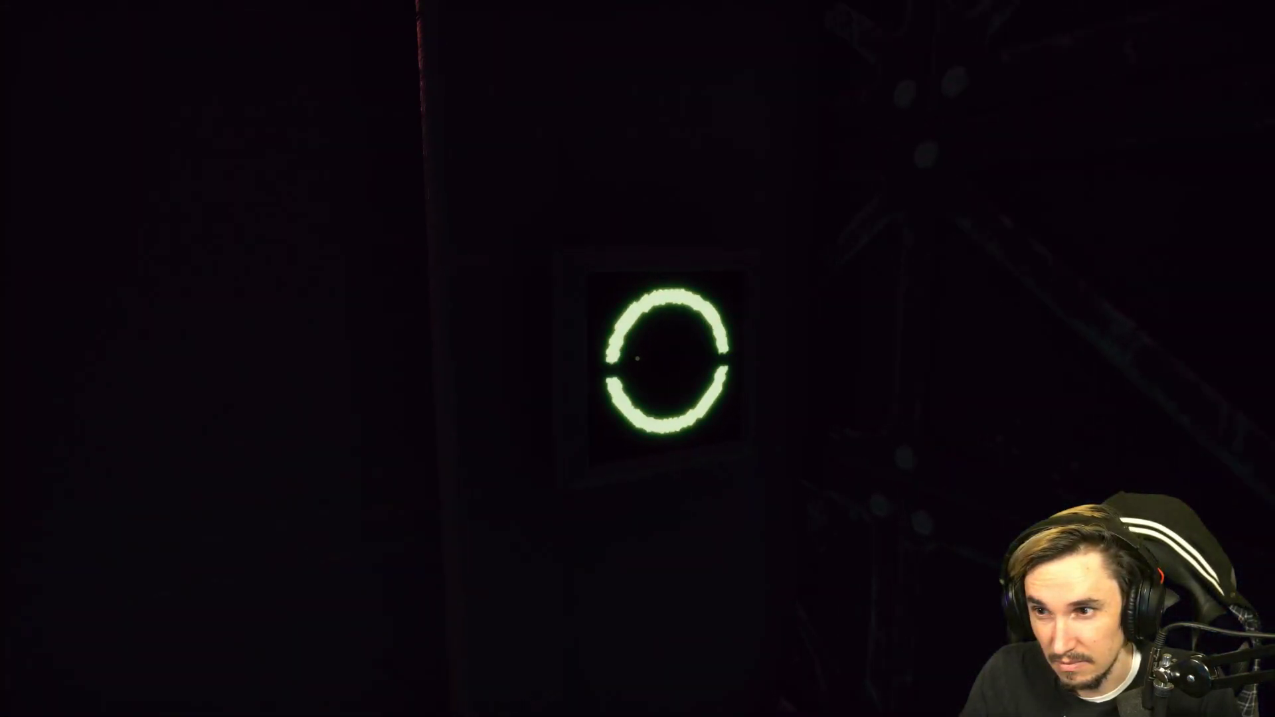
left_click(638, 359)
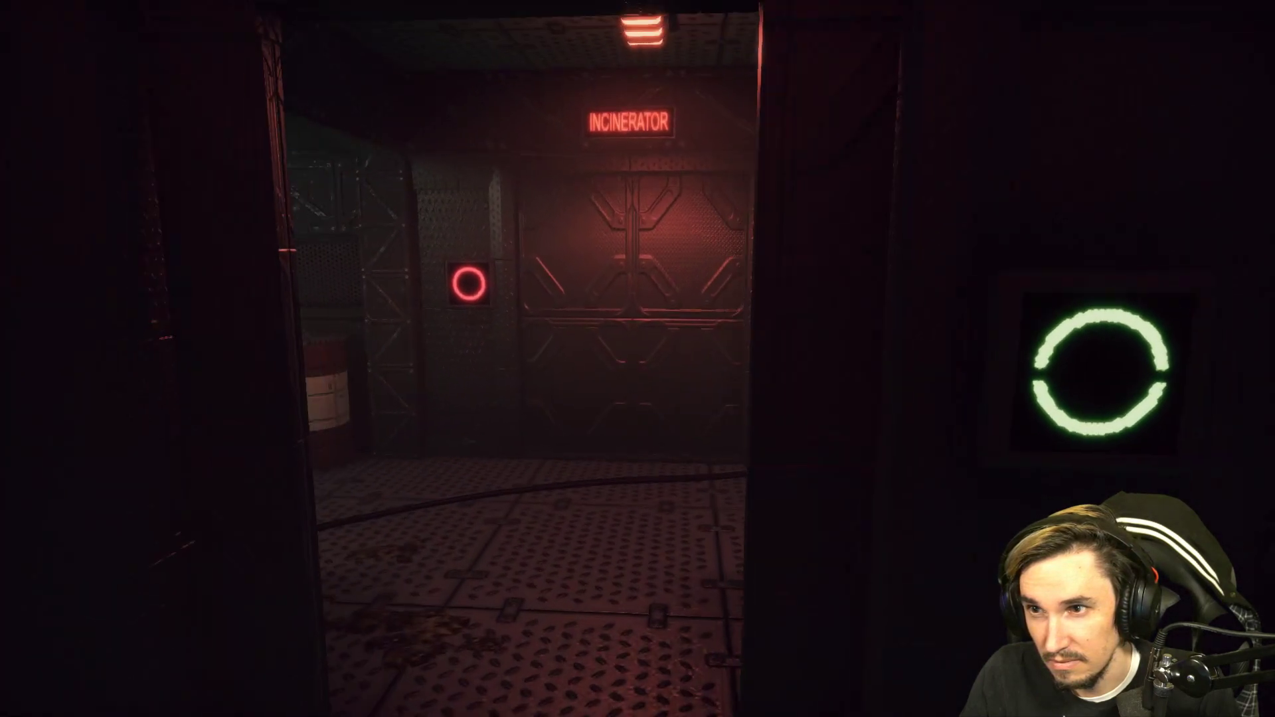
key("w")
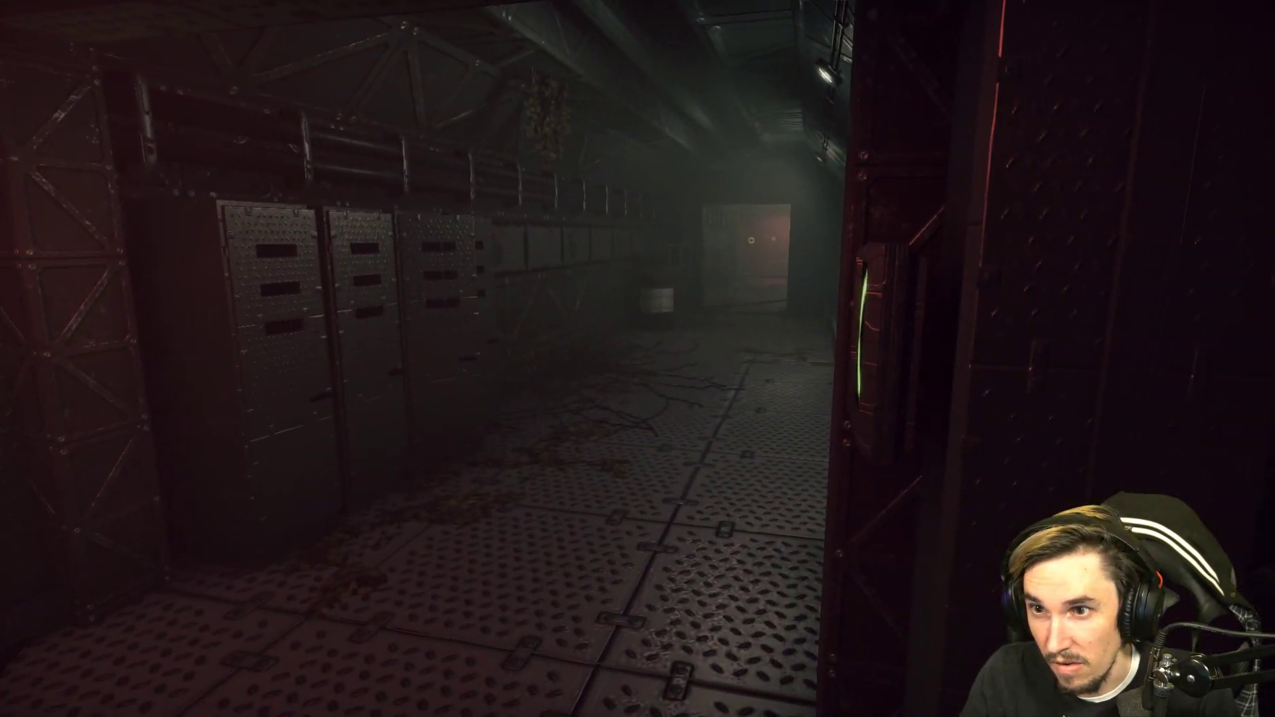
key("w")
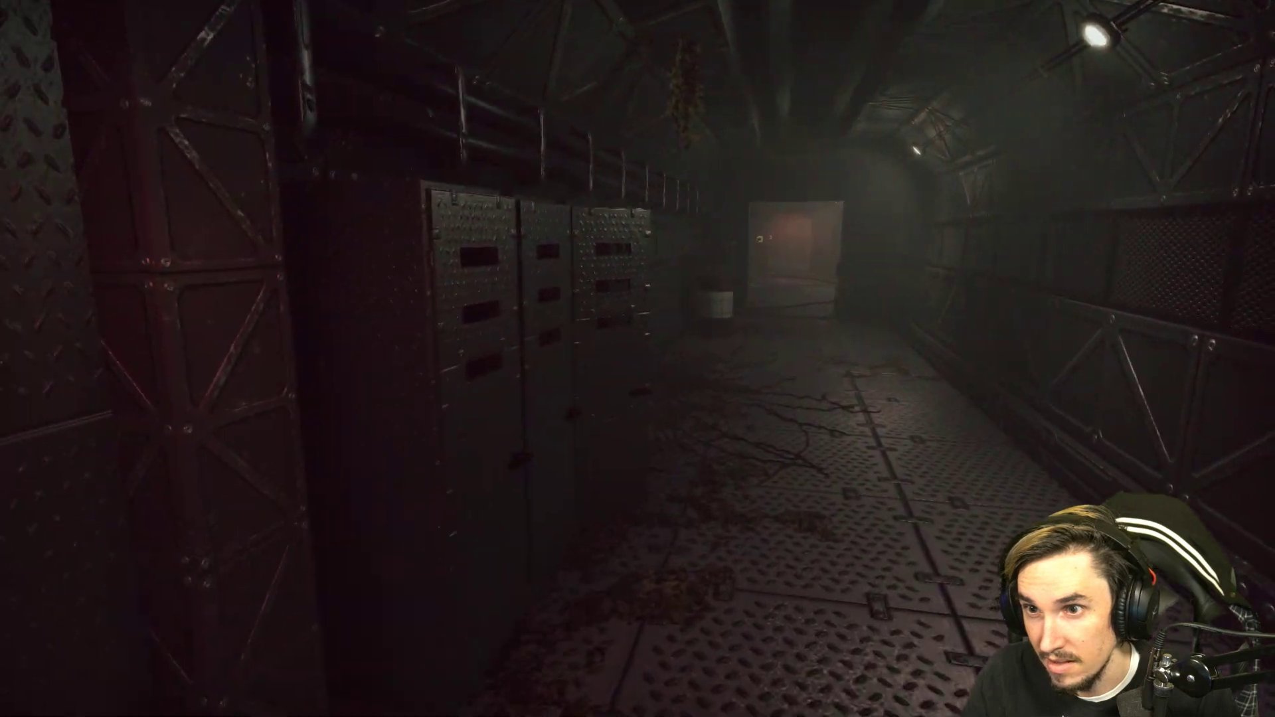
key("w")
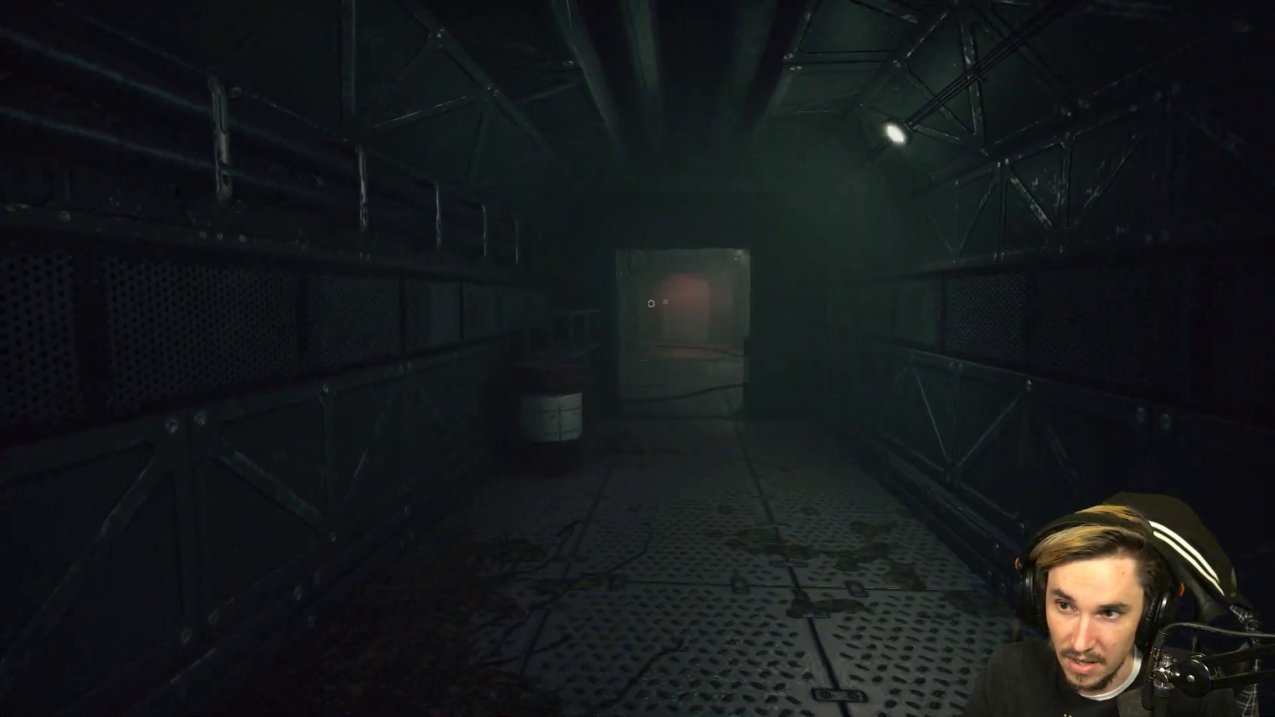
Step: Continue through the shelving room and corridors to the STORAGE door's ring panel
key("w")
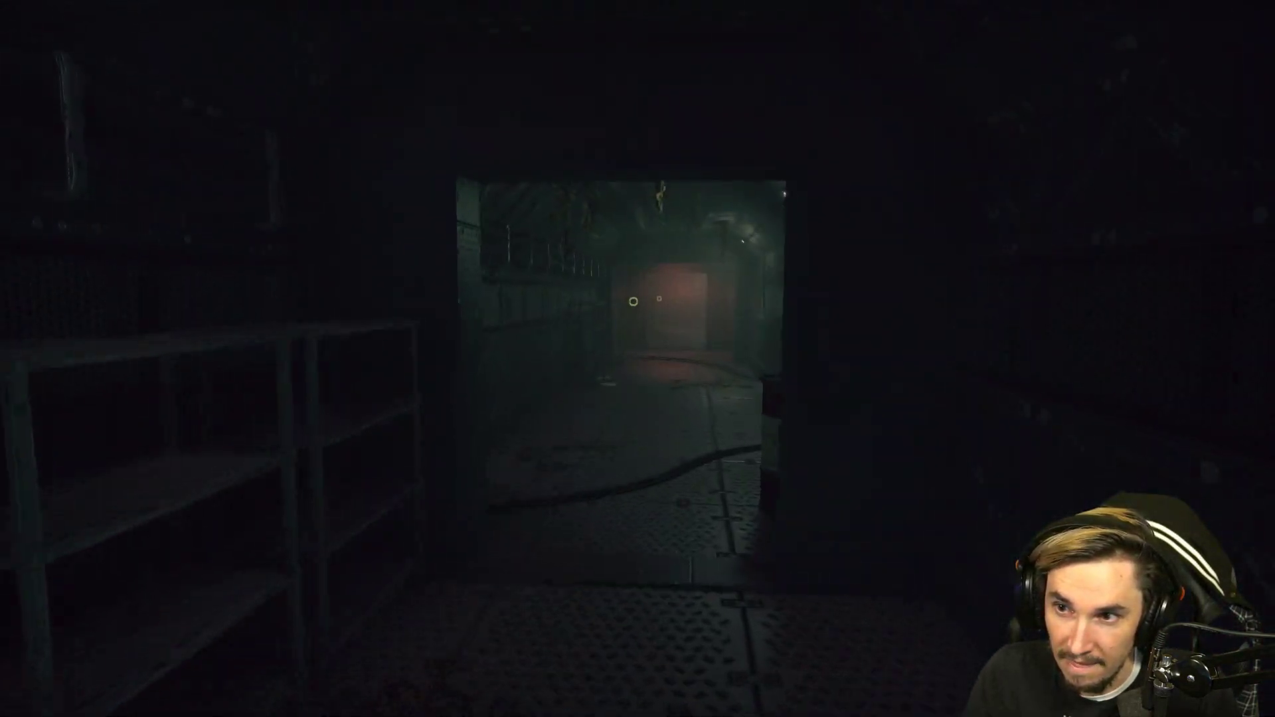
key("w")
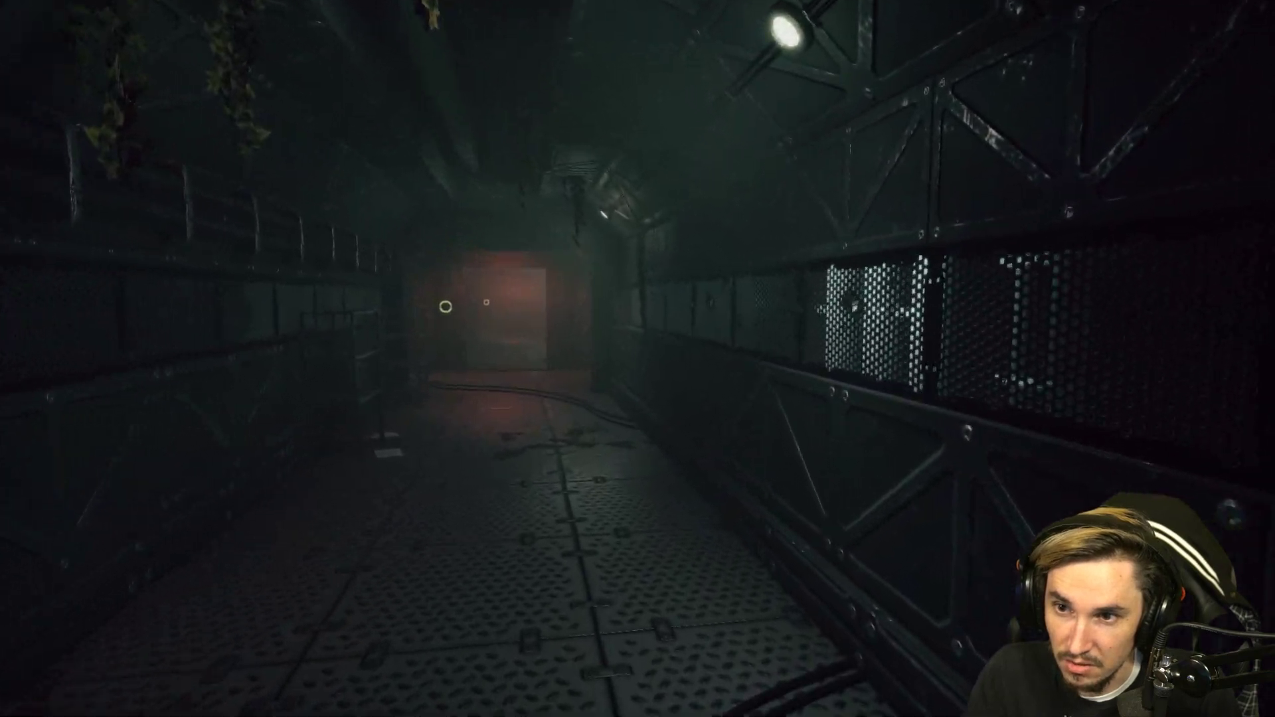
key("w")
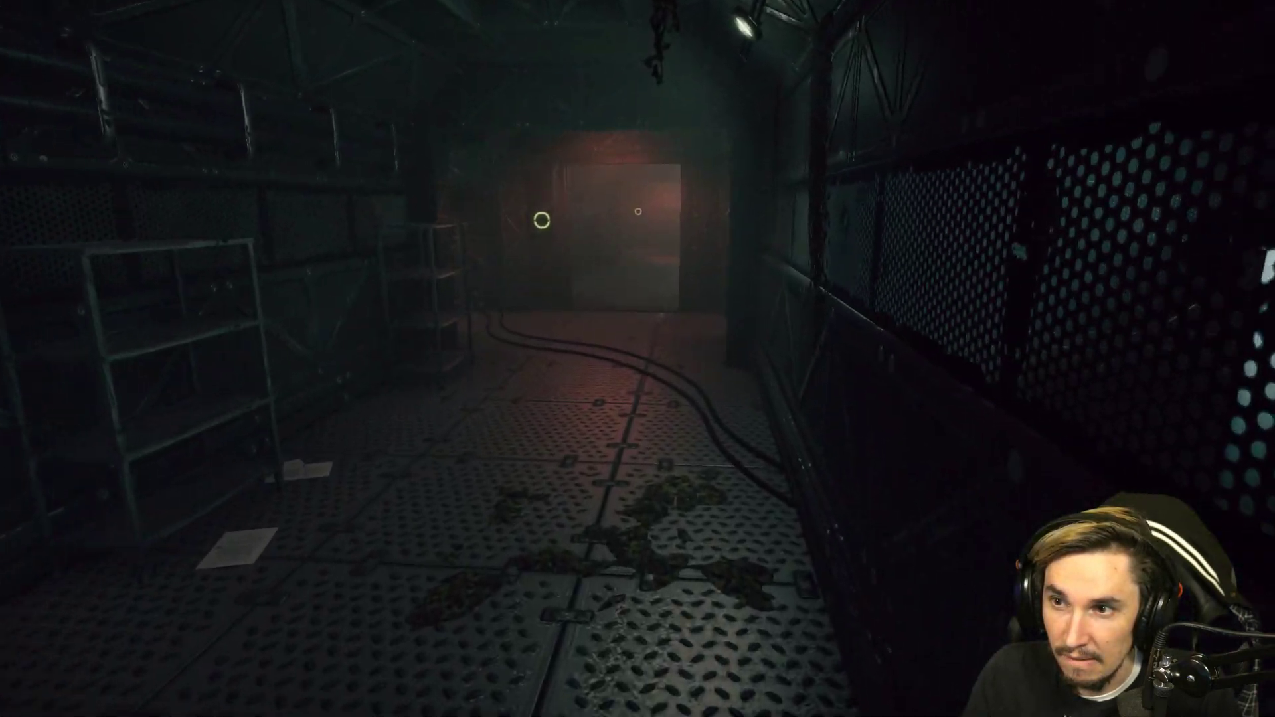
key("w")
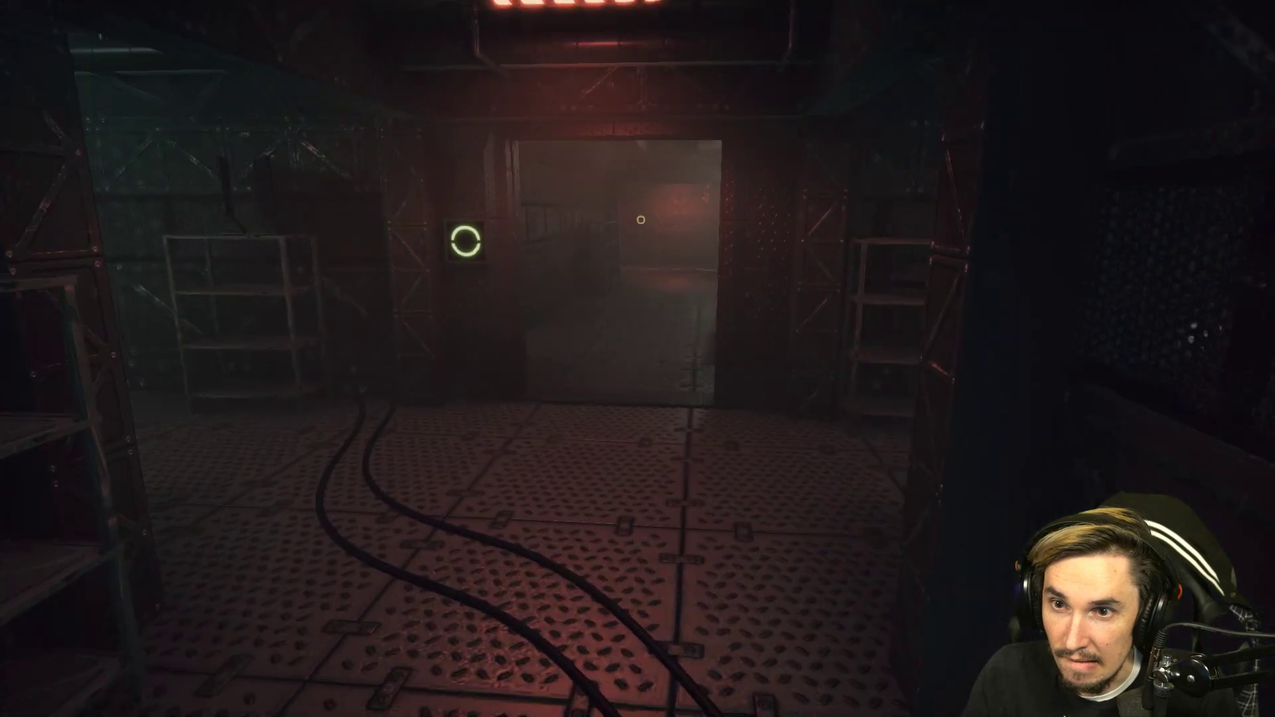
key("w")
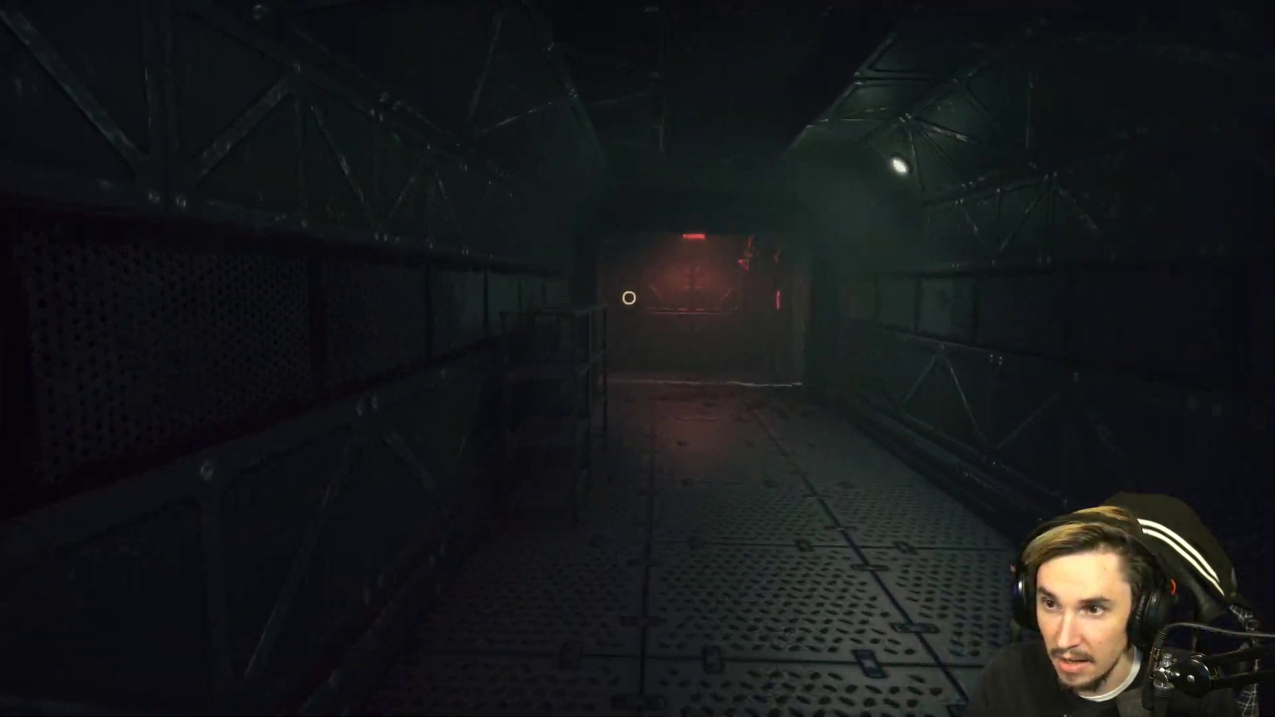
key("w")
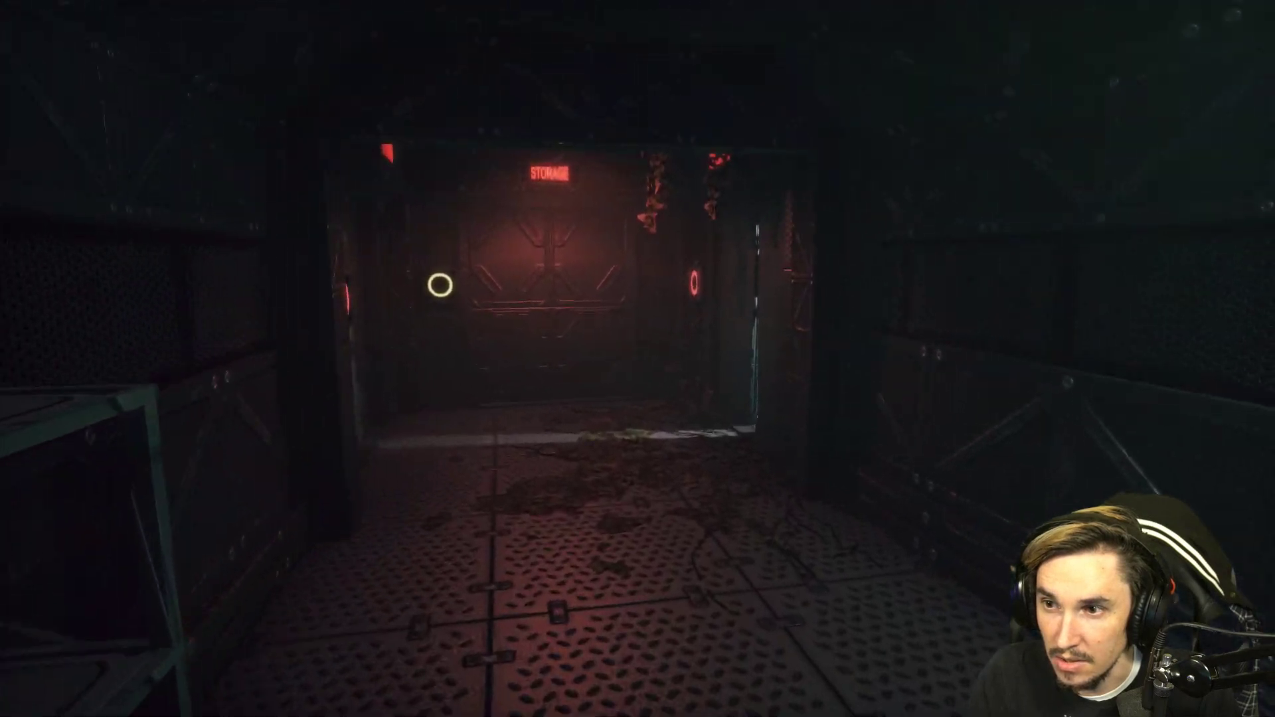
key("w")
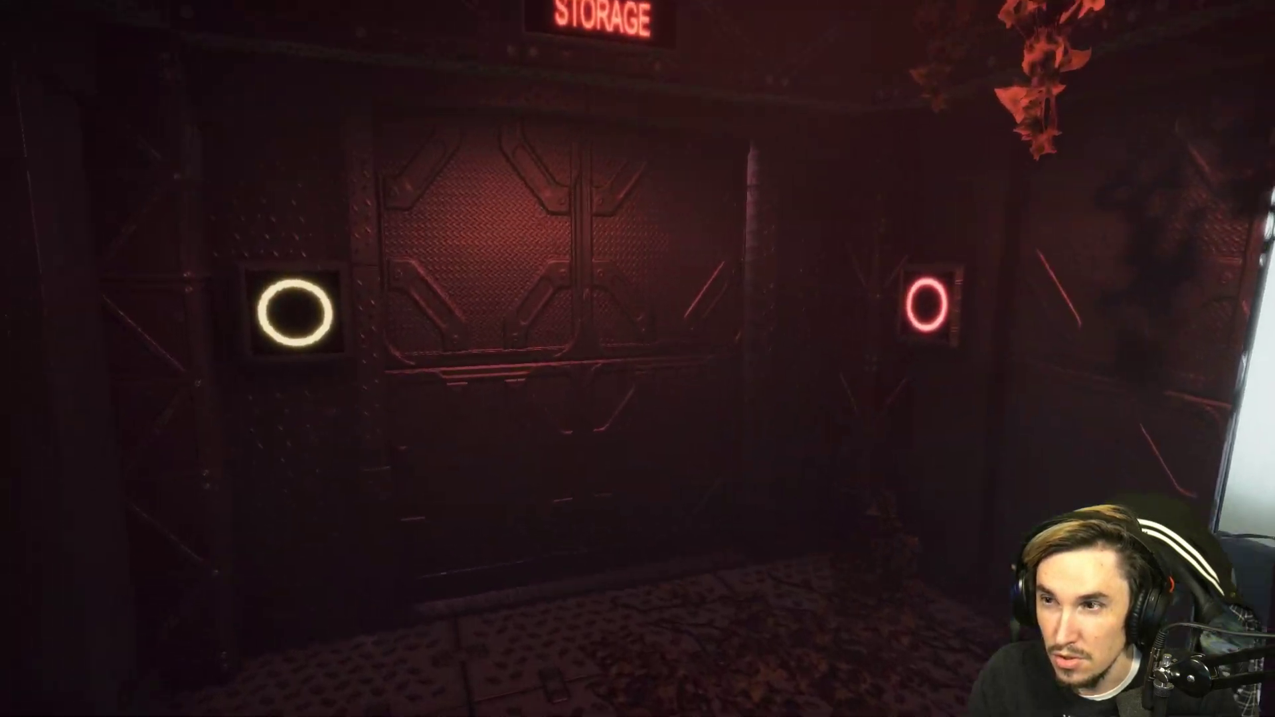
Step: Open the STORAGE door, look around inside and return to the door
key("e")
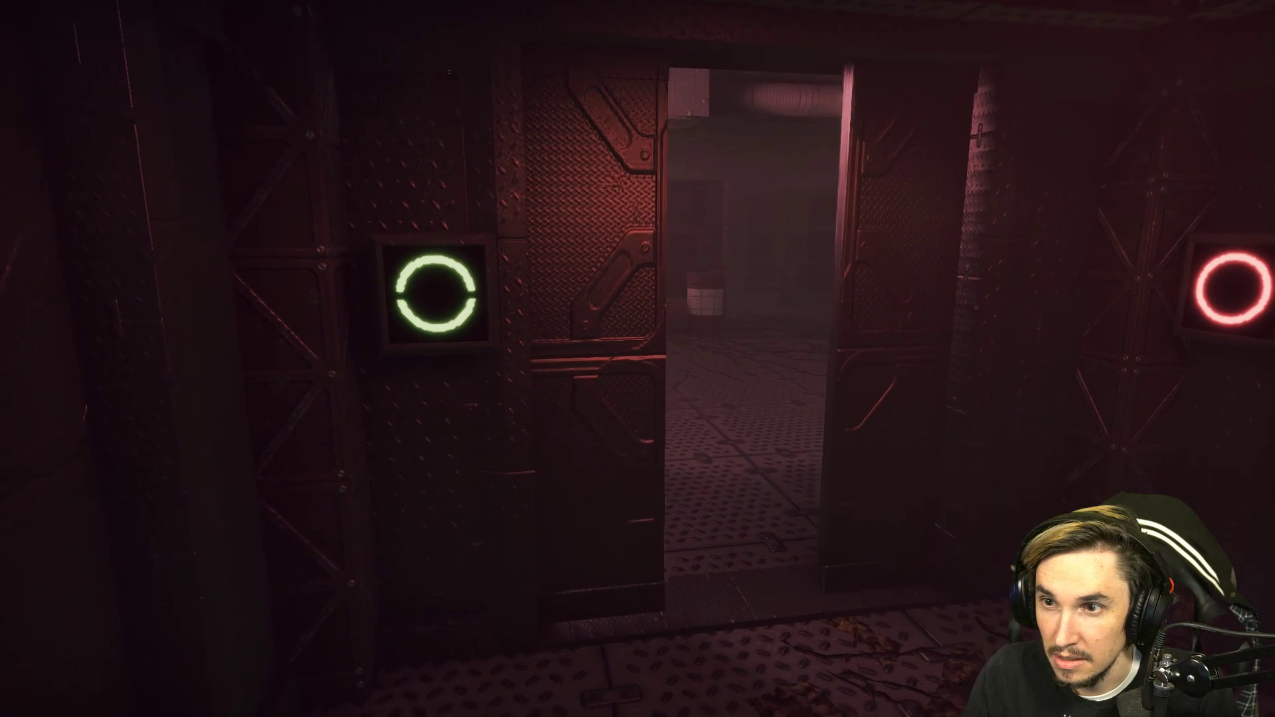
key("w")
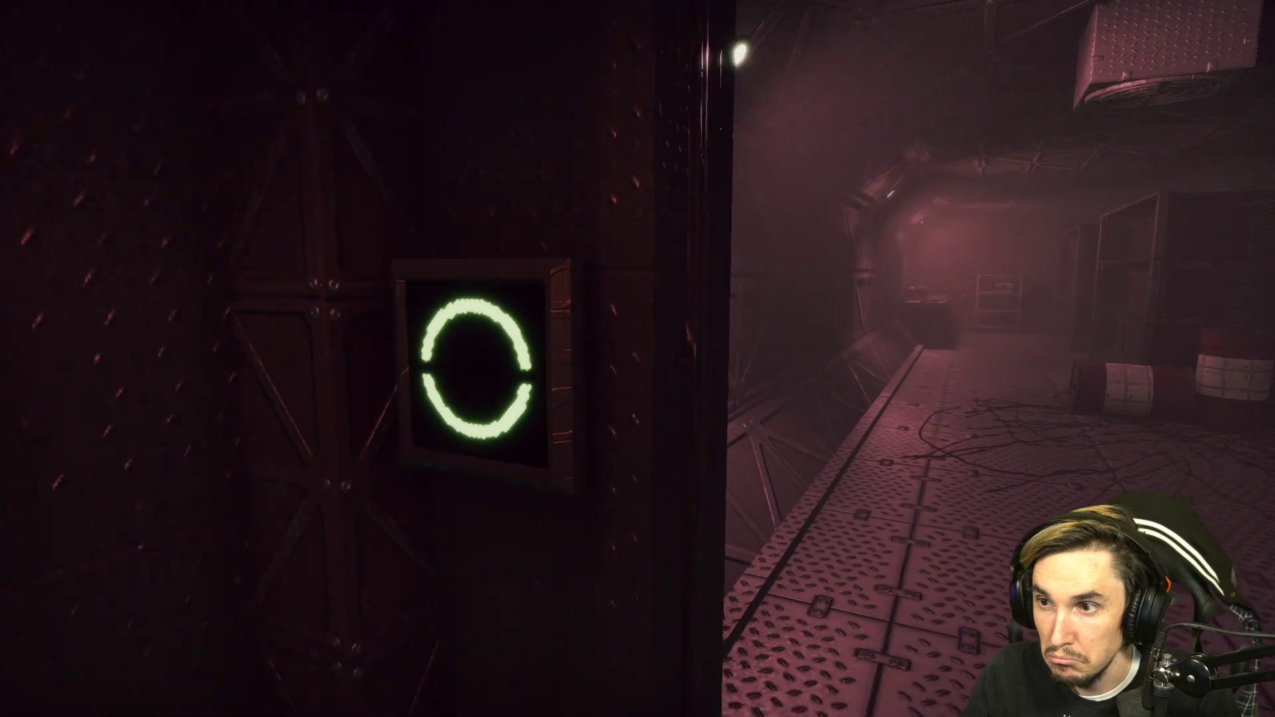
key("w")
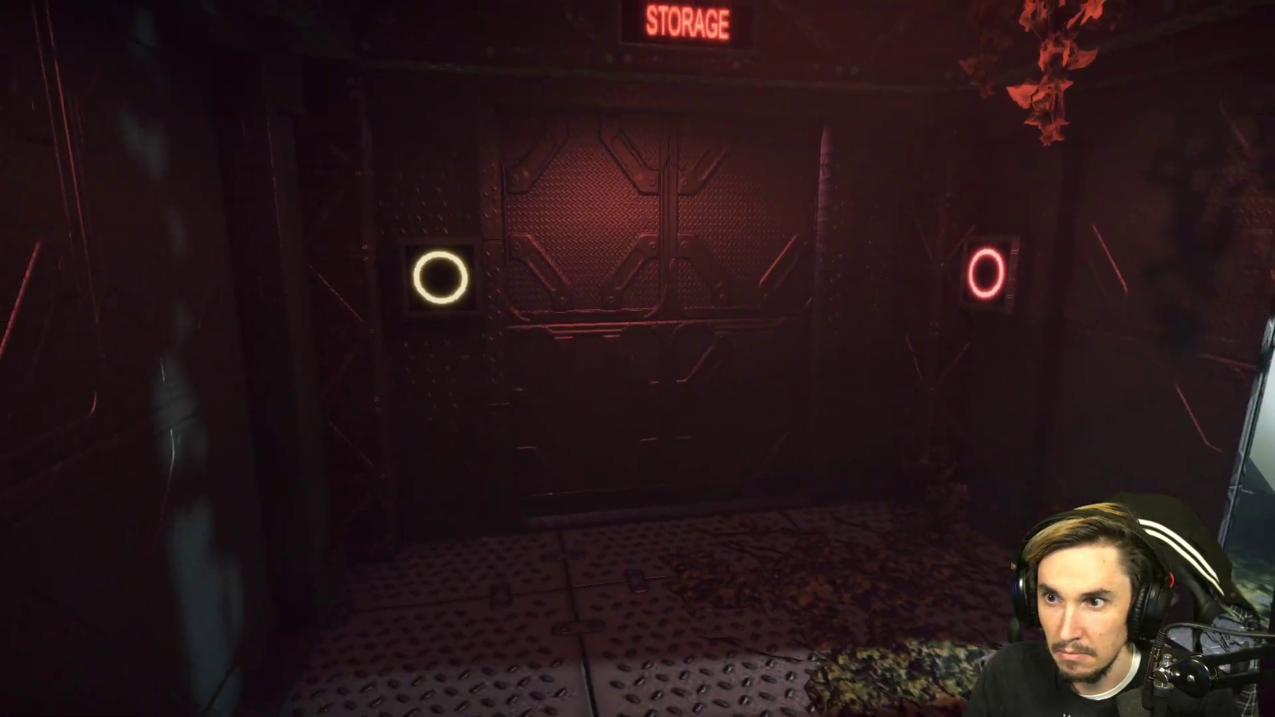
key("s")
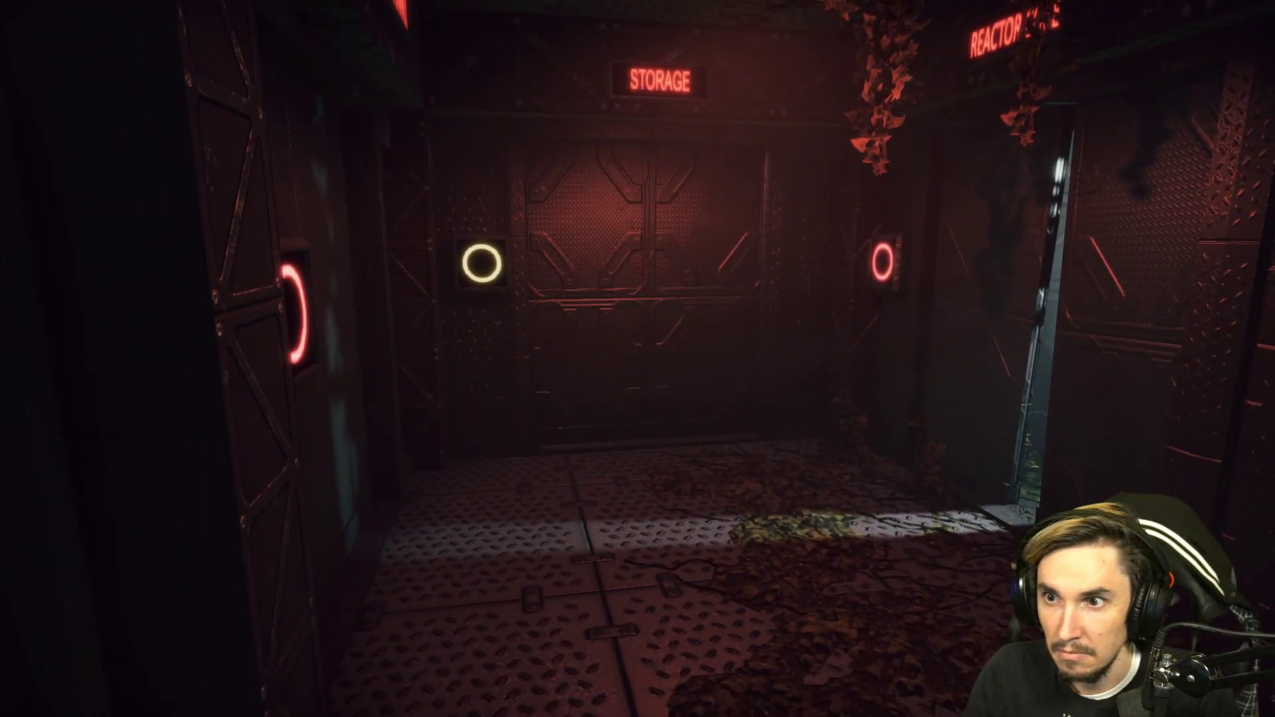
key("w")
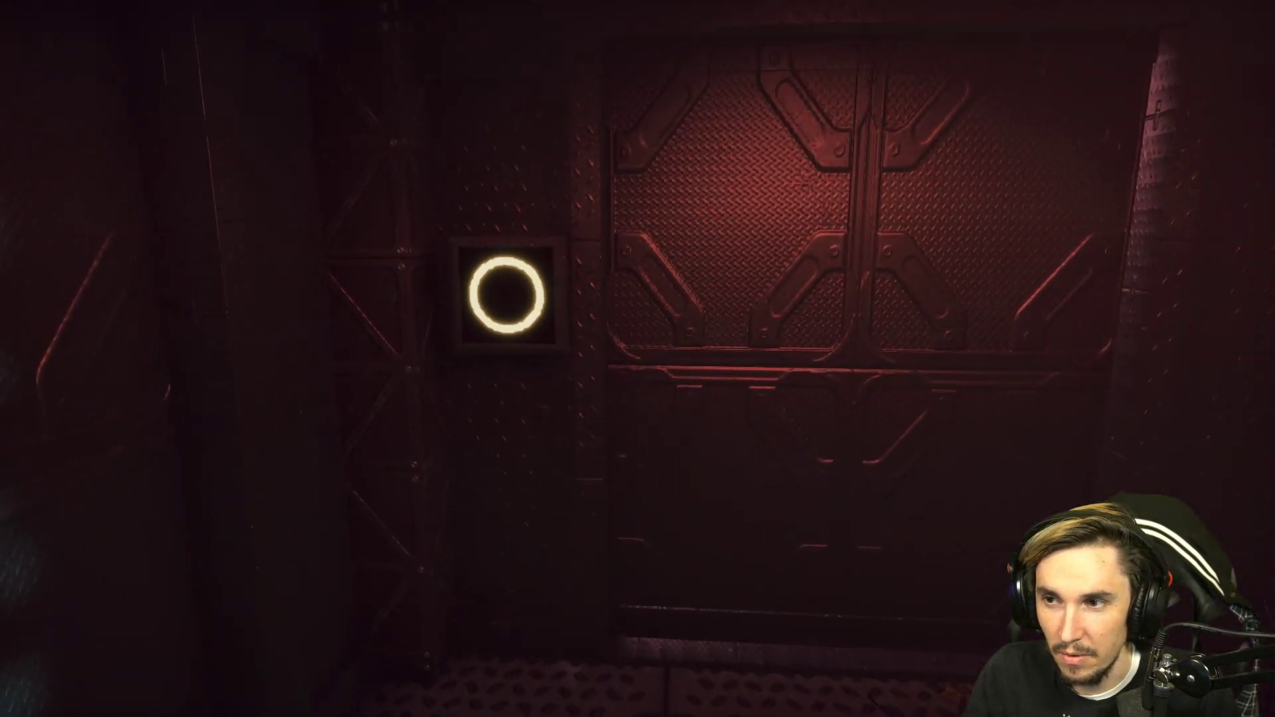
Step: Reopen the STORAGE door, step toward it, toggle the panel again and back away
key("e")
key("s")
key("w")
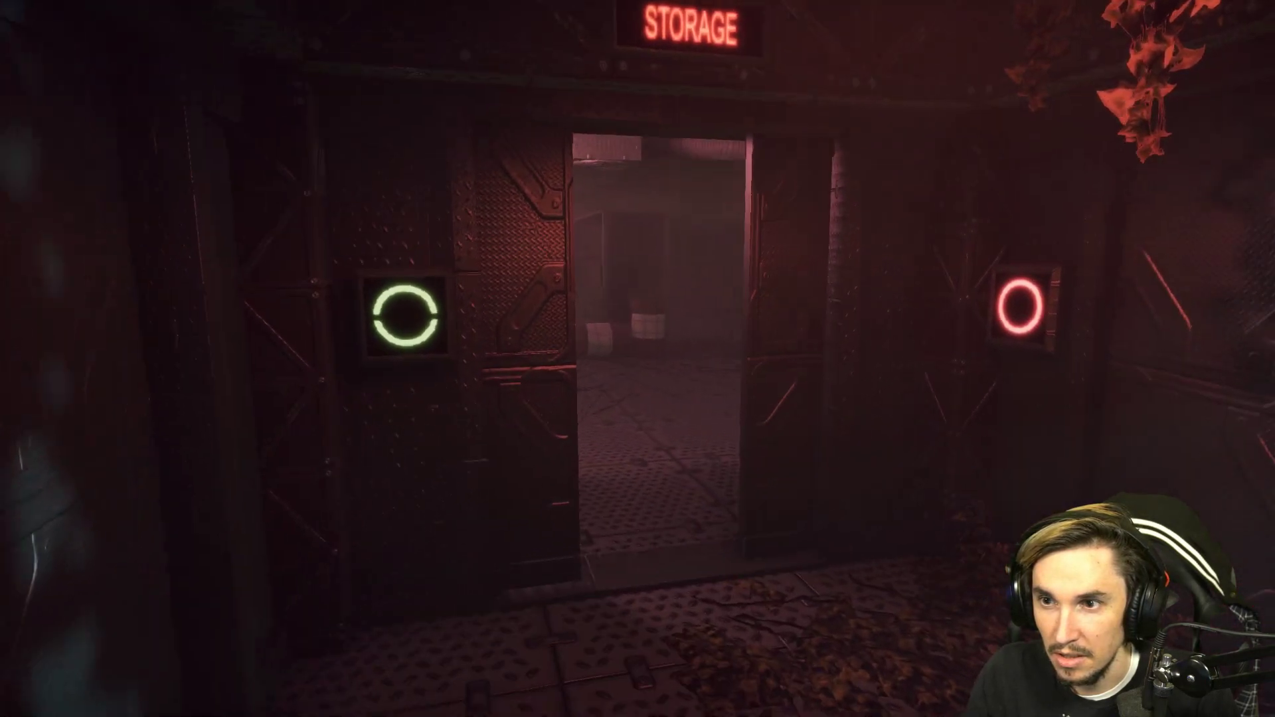
key("w")
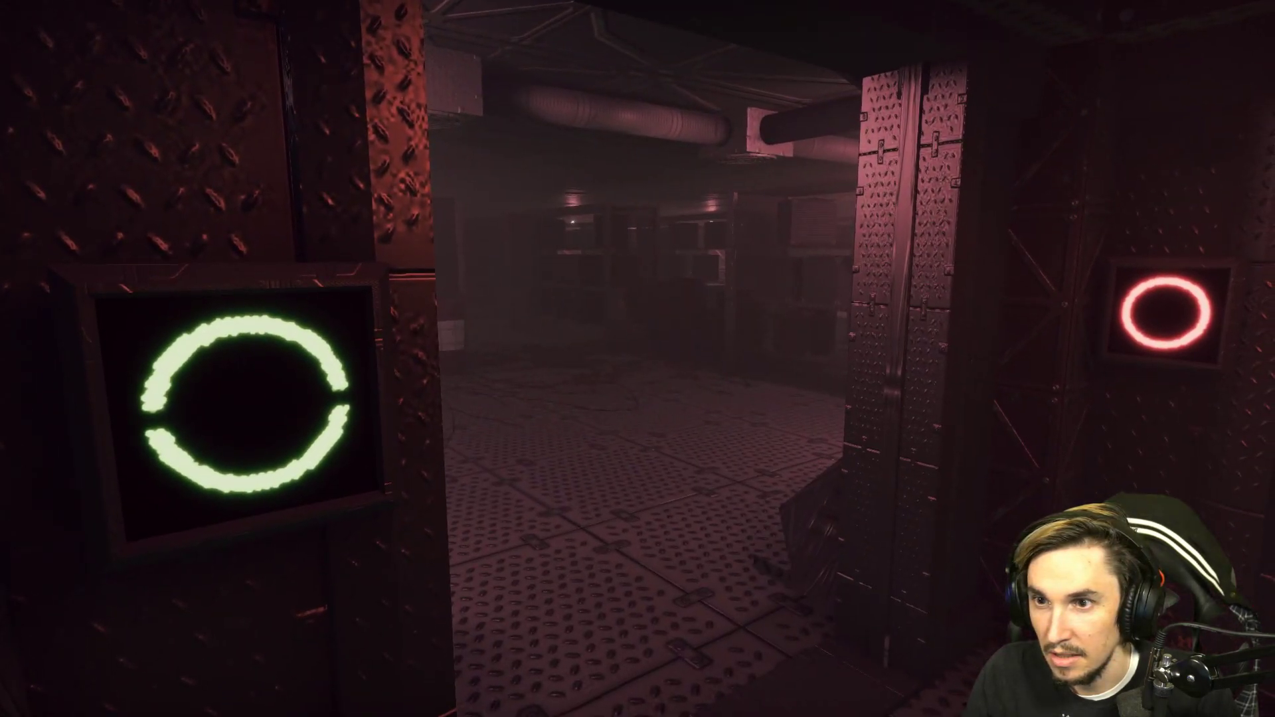
key("e")
key("w")
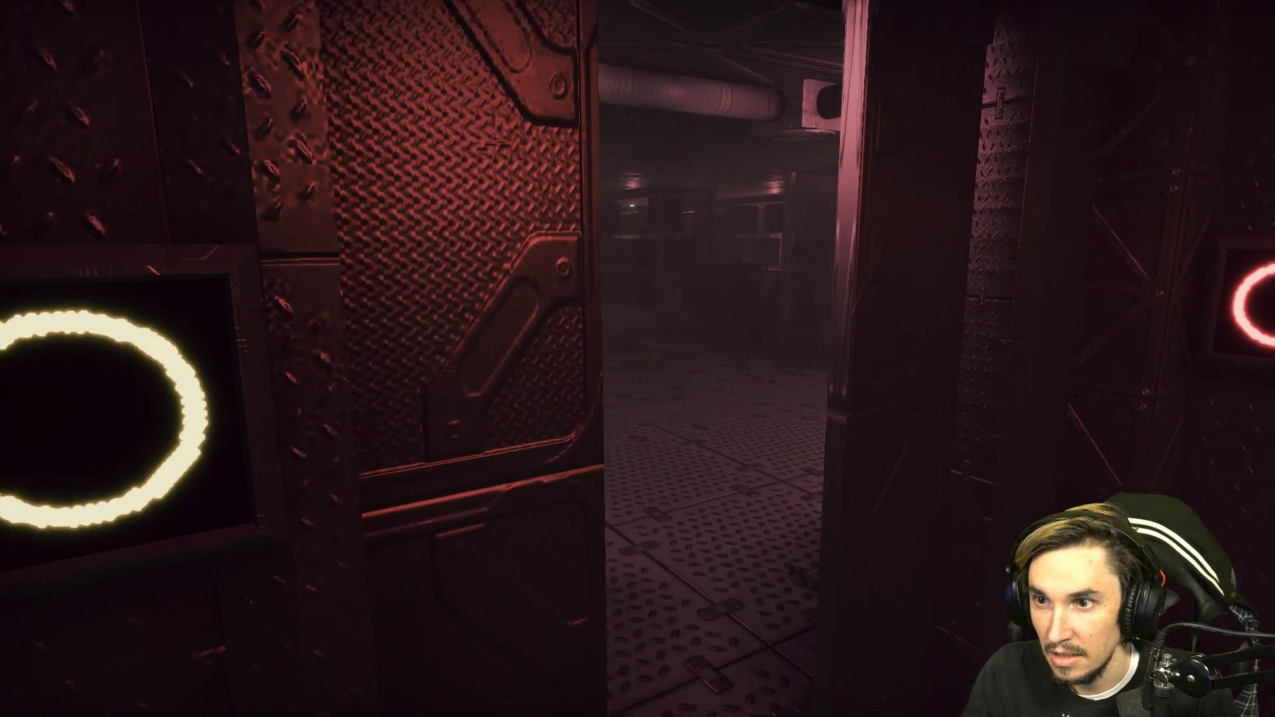
key("s")
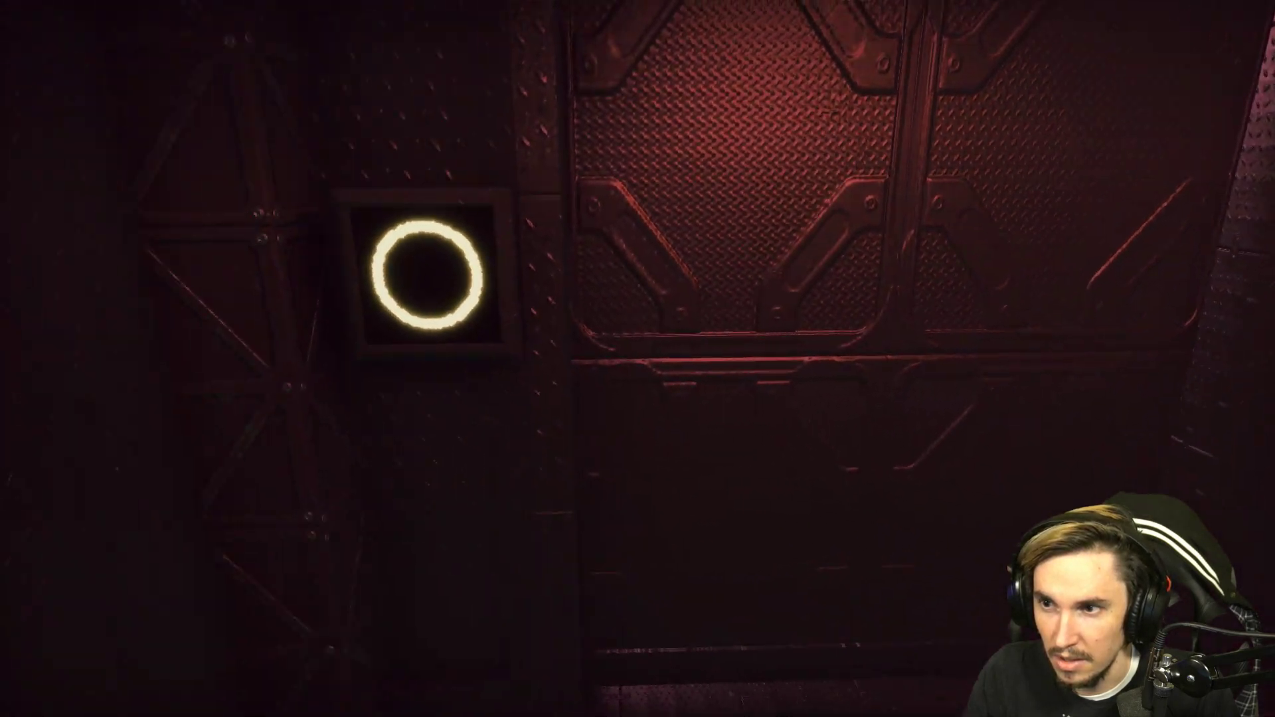
Step: Reopen the door beside the yellow ring panel and bring up the pause menu
left_click(637, 357)
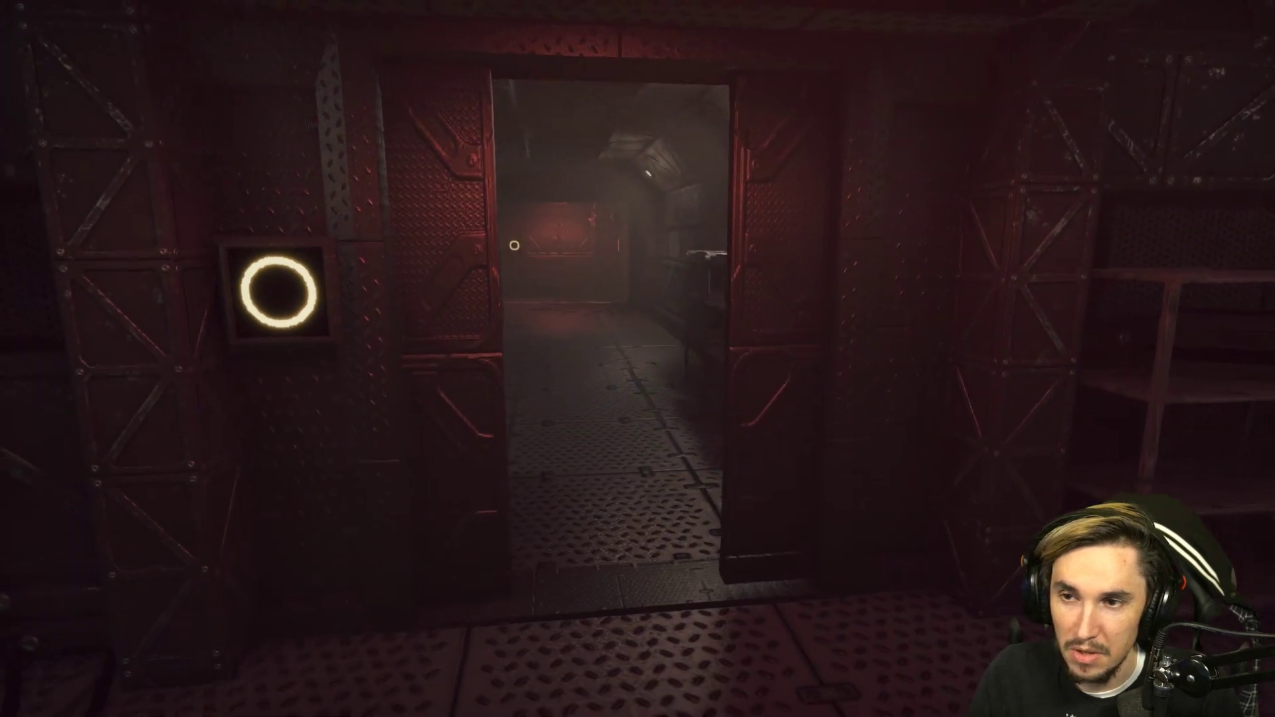
key("Escape")
Step: Choose Main Menu from the pause menu to leave the session
left_click(244, 401)
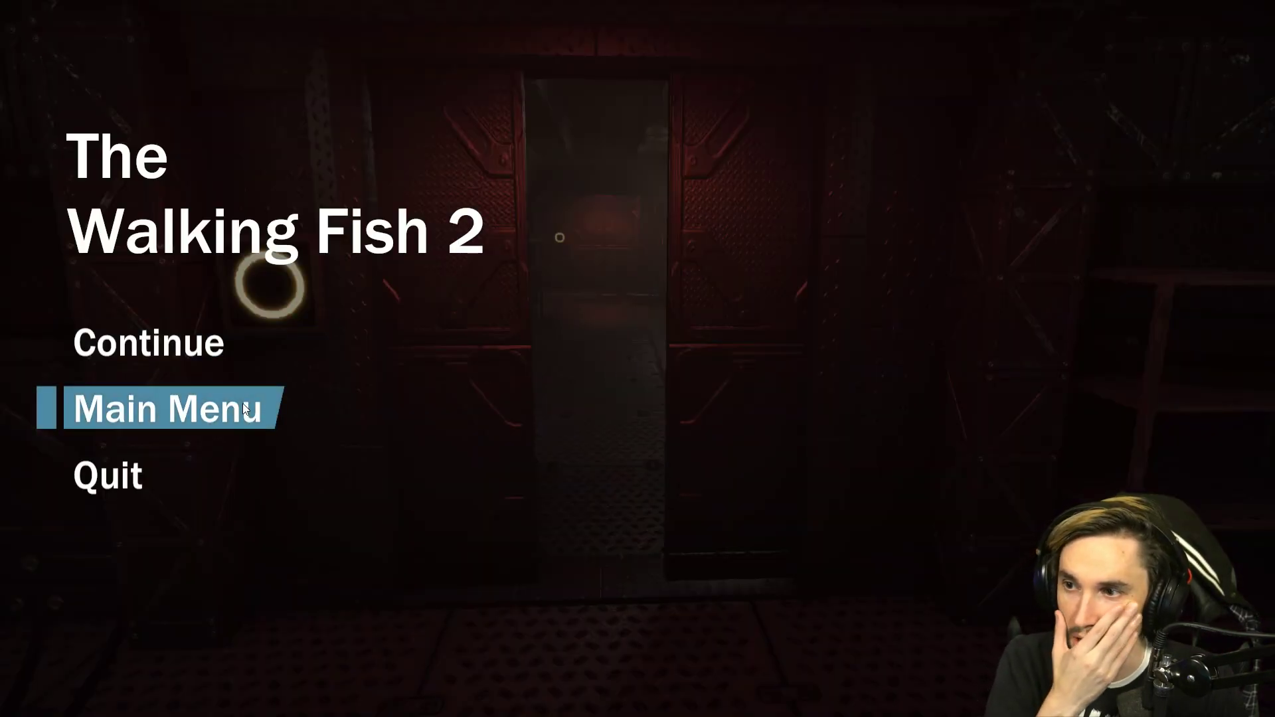